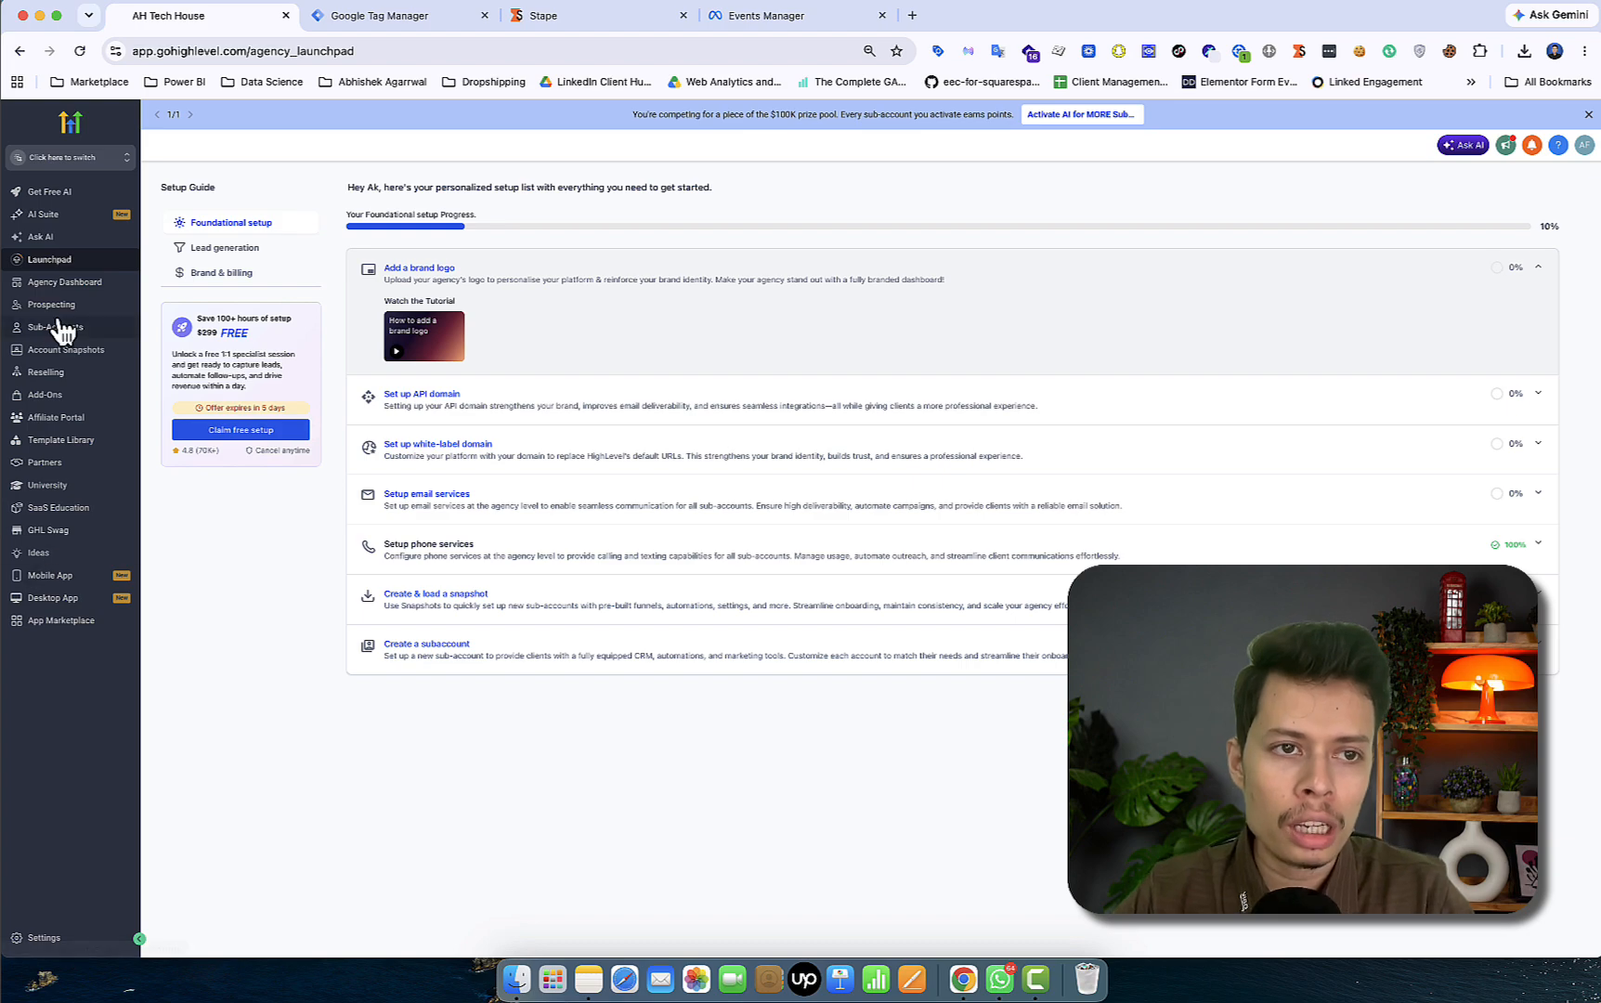
- Switch to AH Tech House and review its Contact and Opportunity custom fields, including click IDs
click(111, 161)
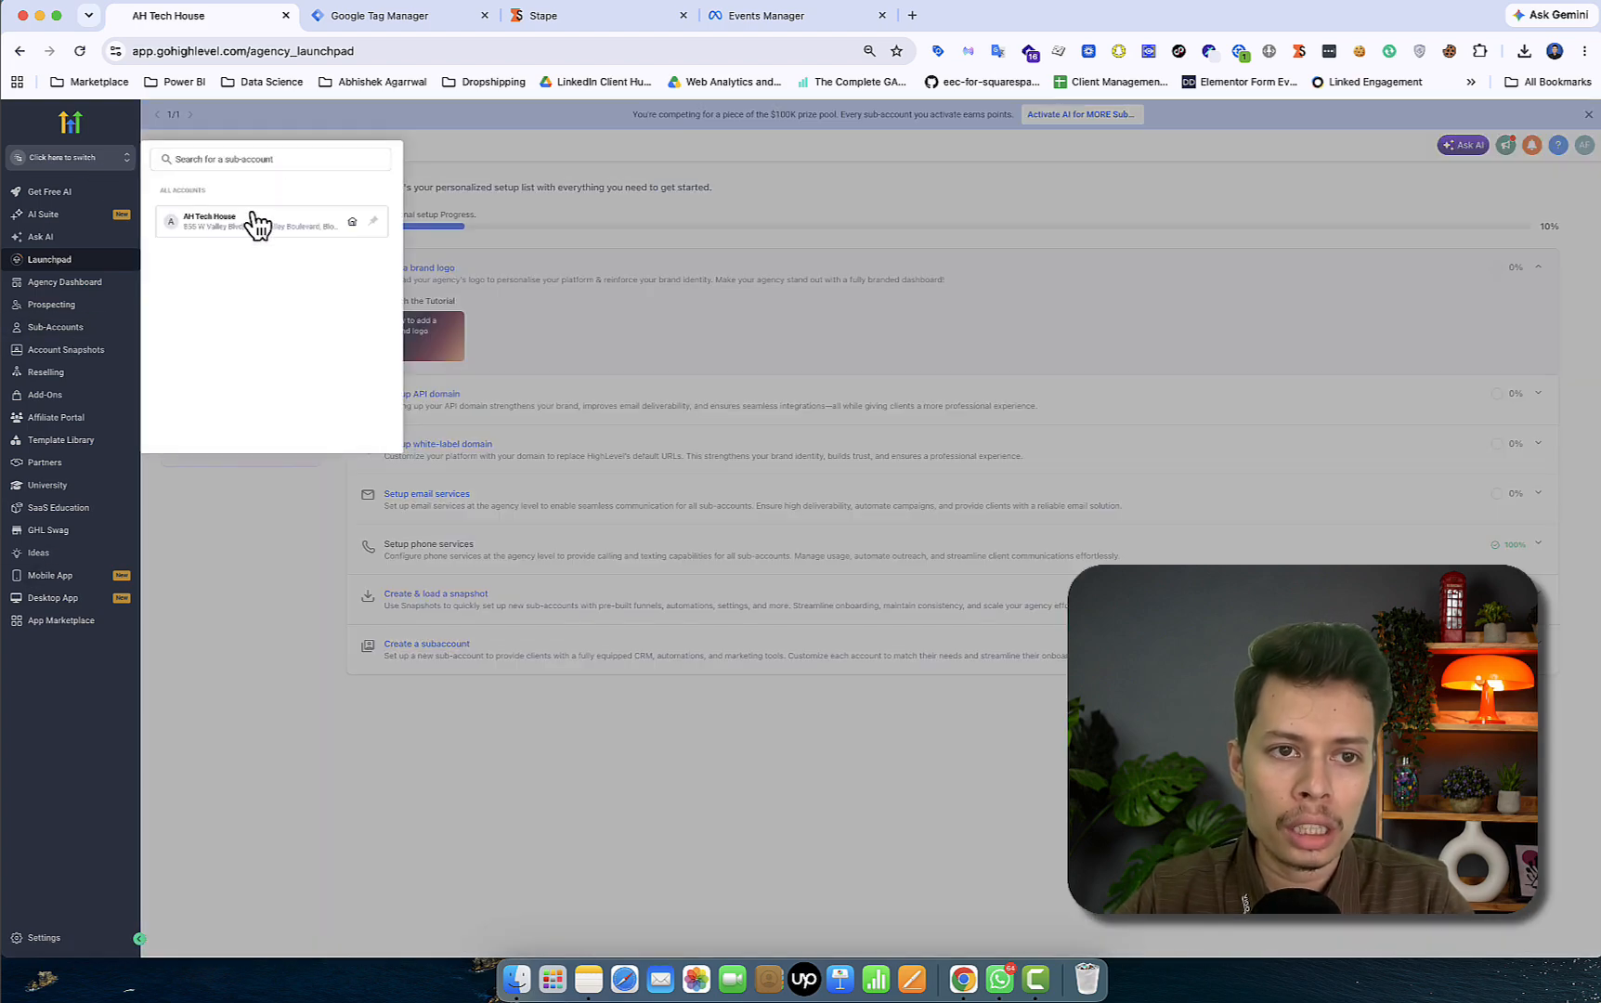
click(246, 225)
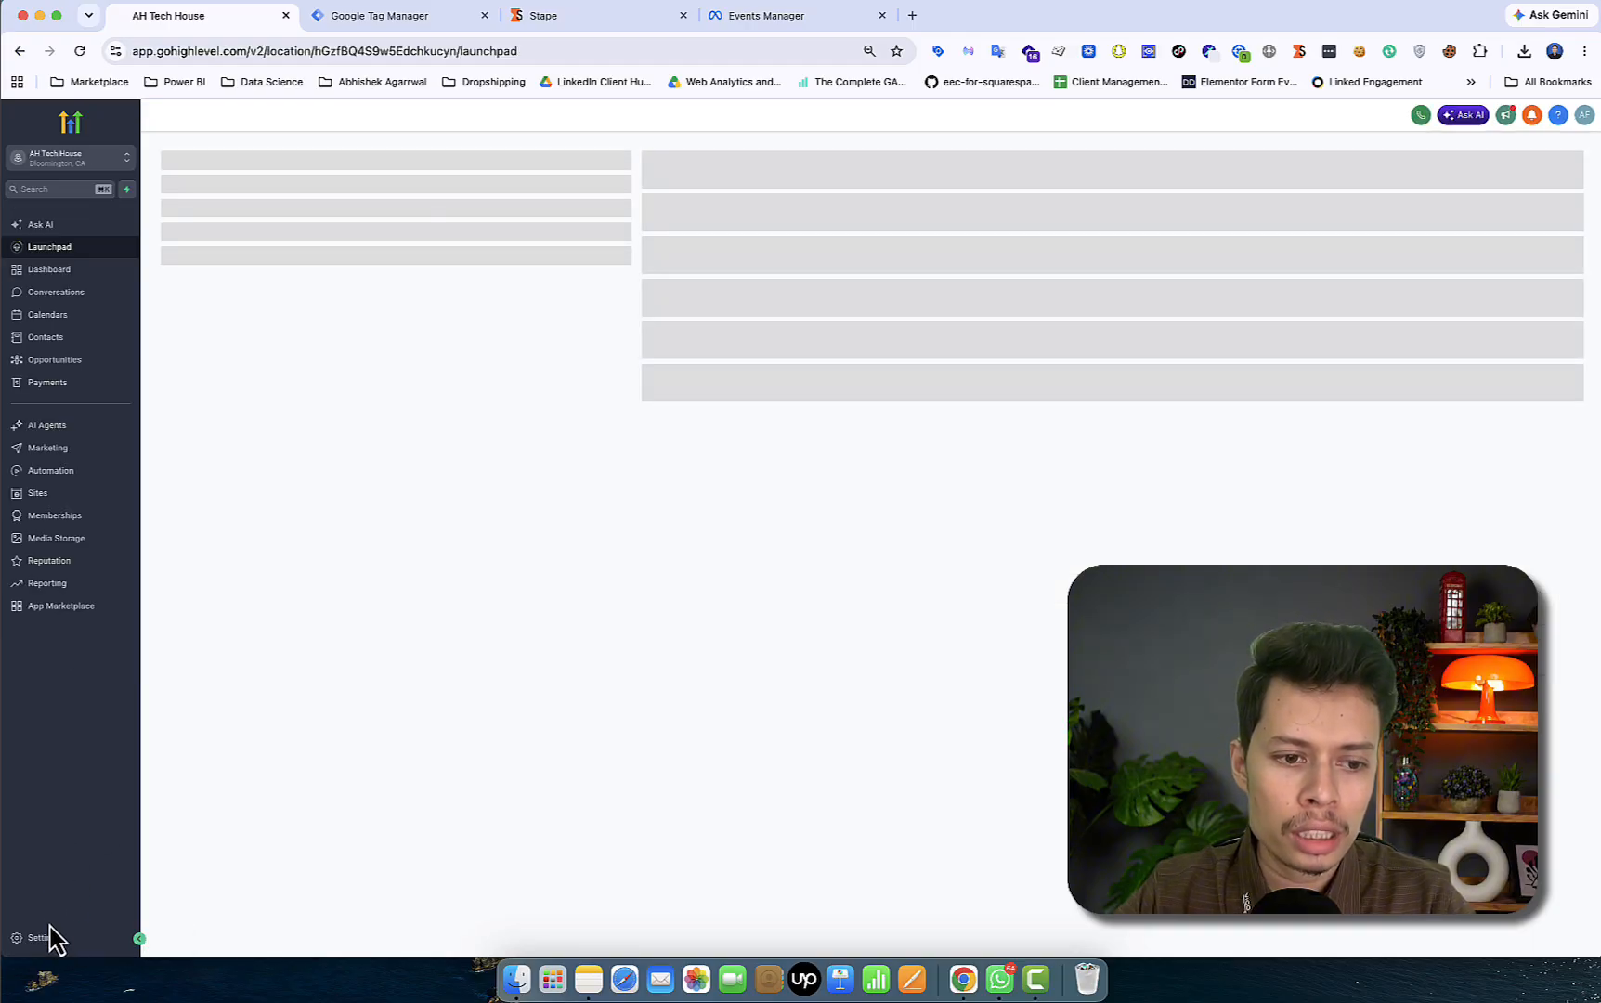
click(54, 940)
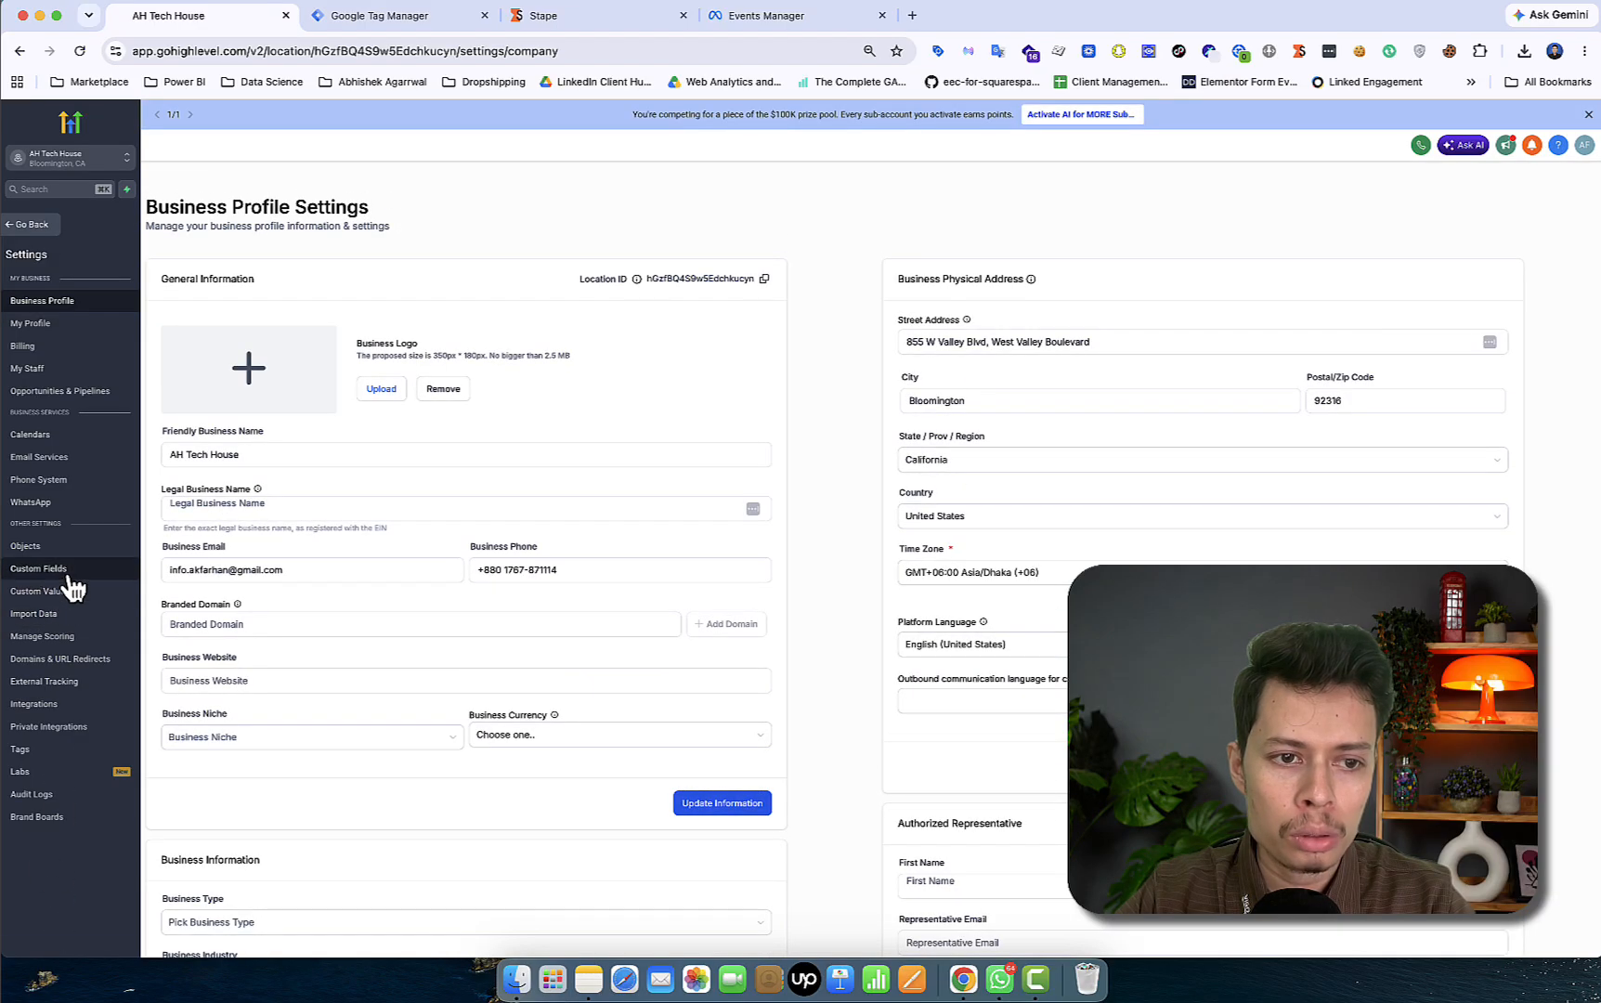
click(68, 573)
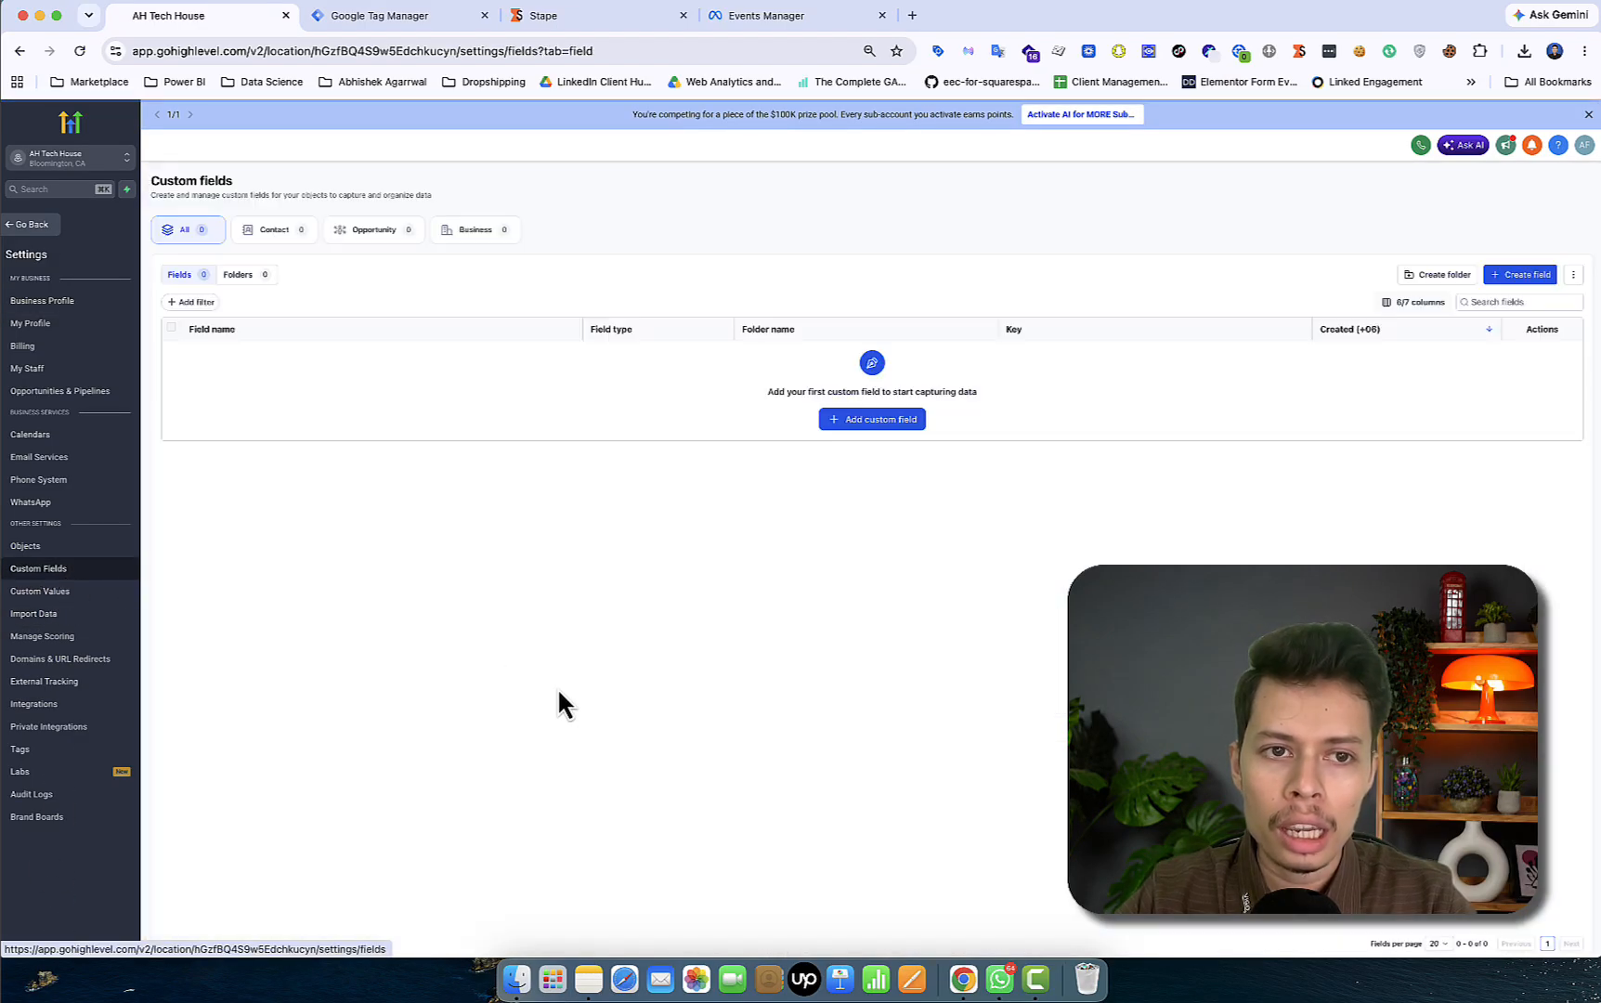
click(289, 230)
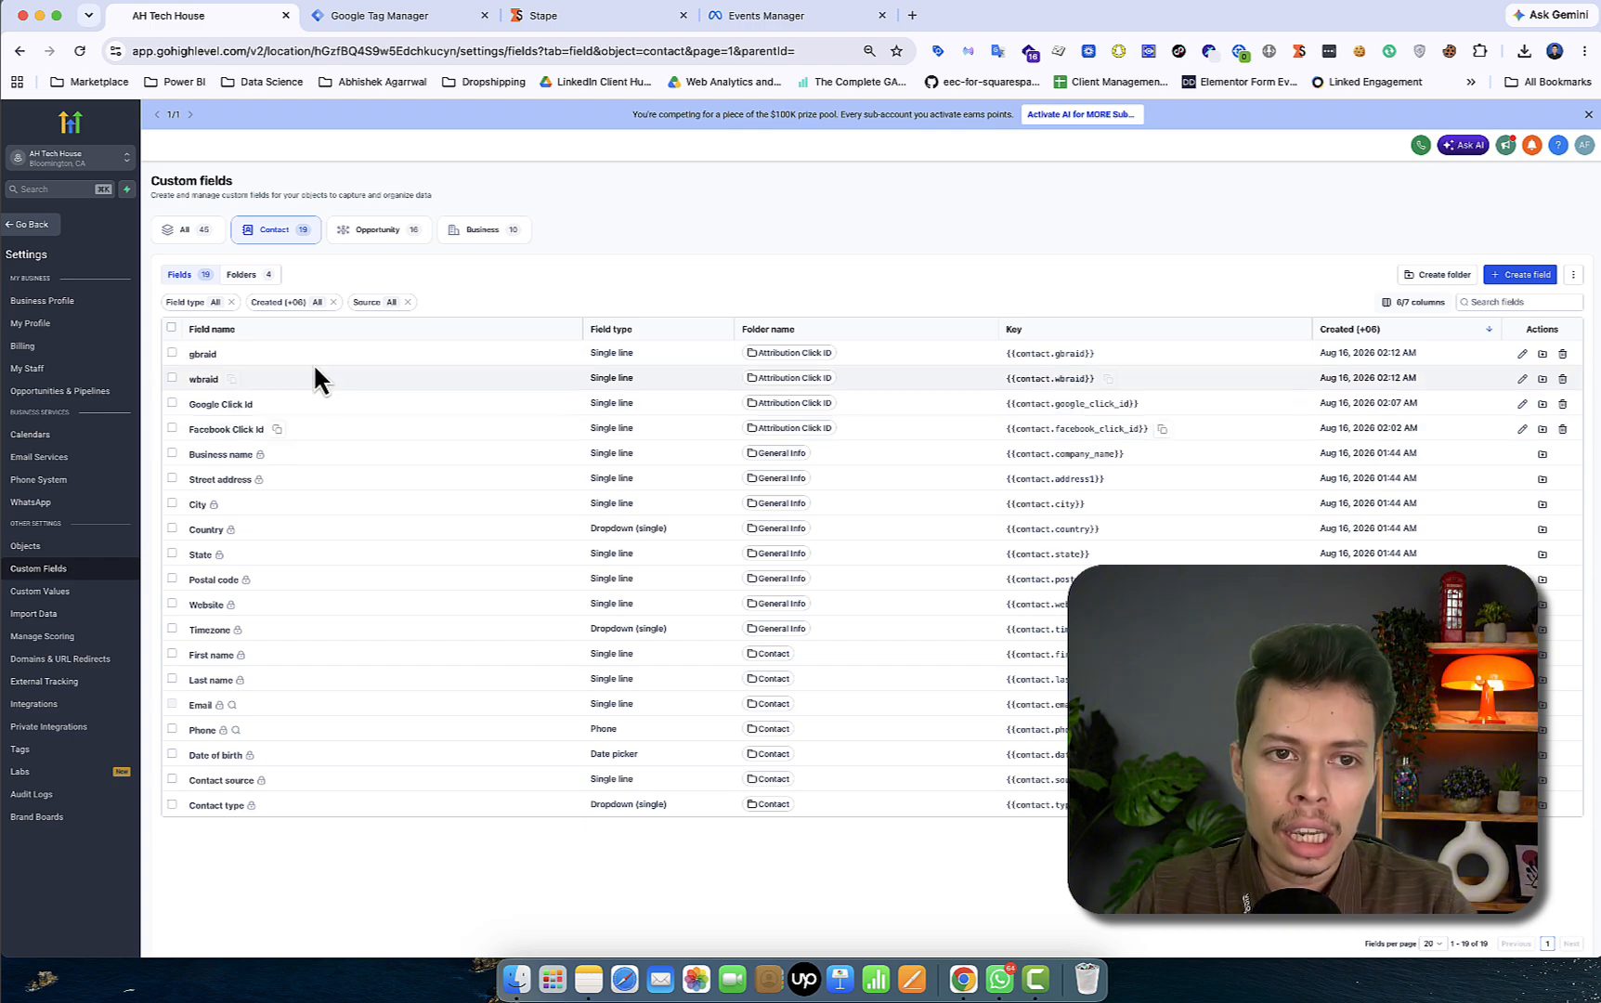
click(396, 236)
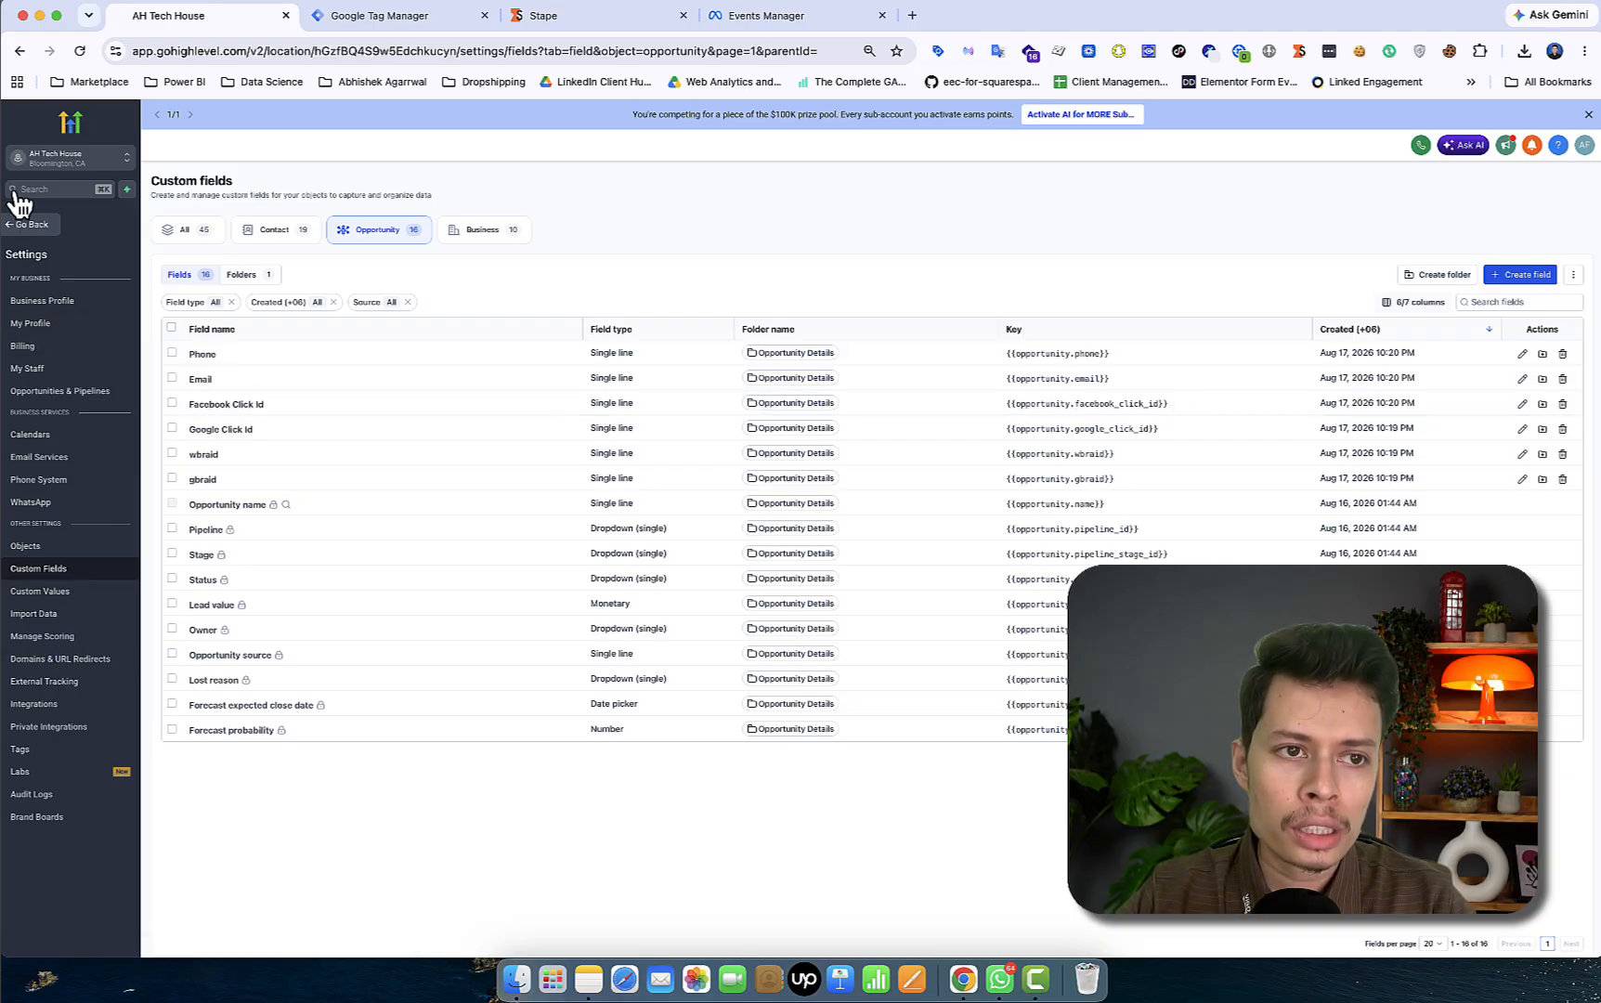
- Go from settings to the Sites Forms list
click(11, 232)
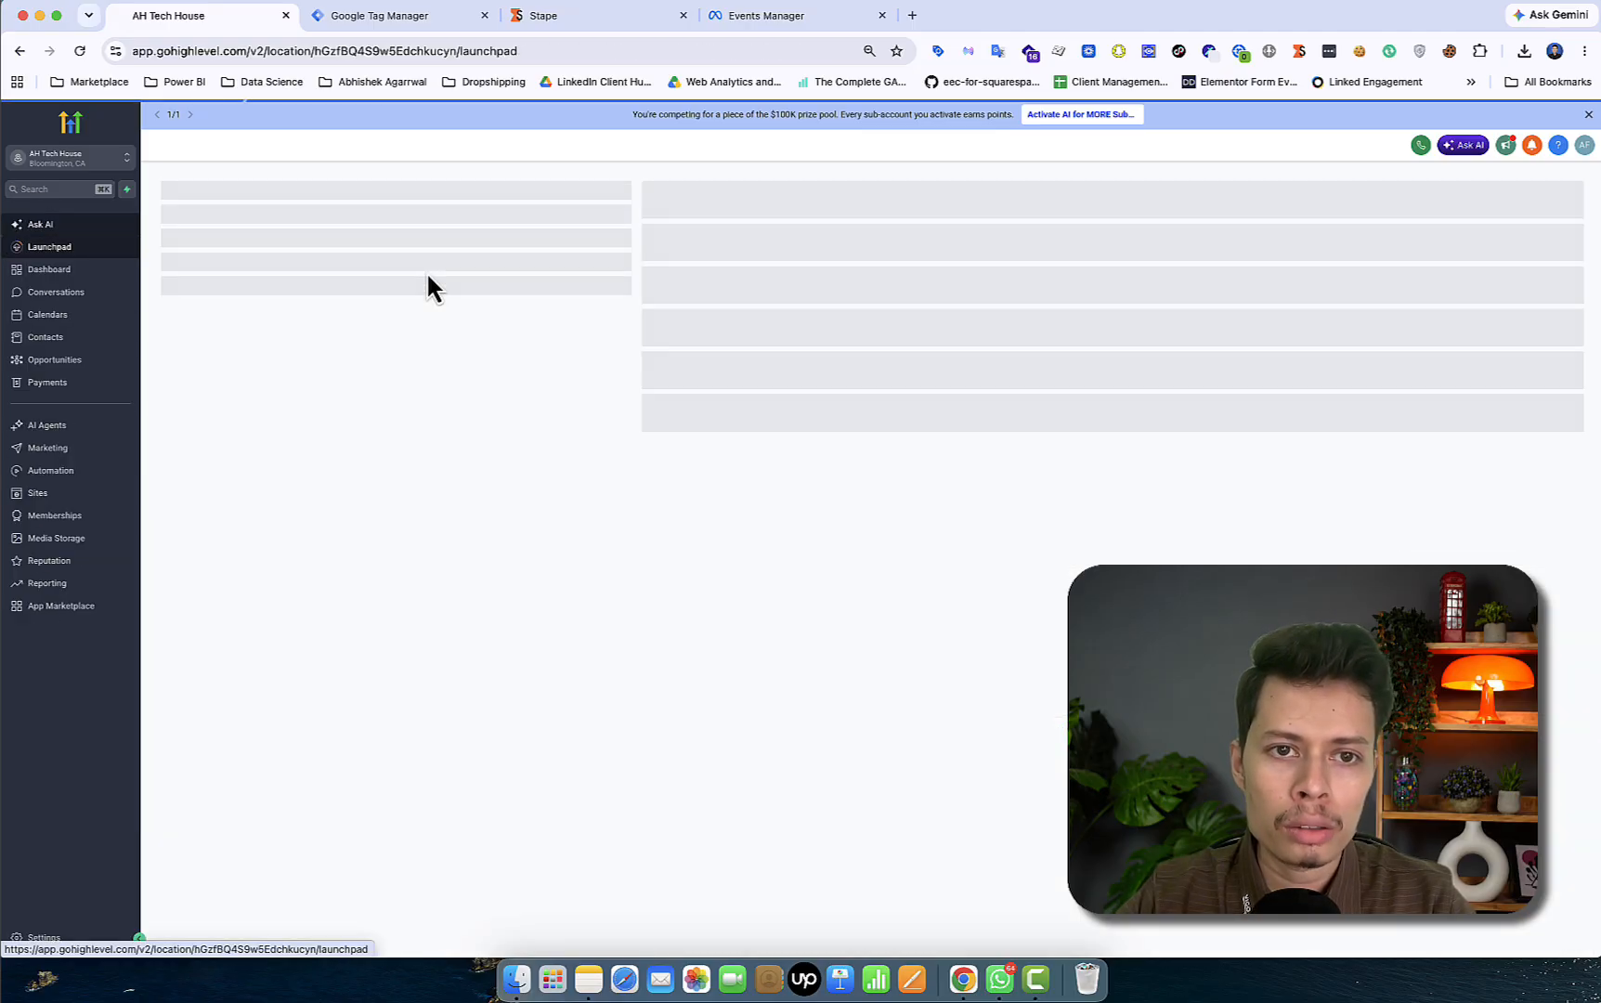
click(60, 497)
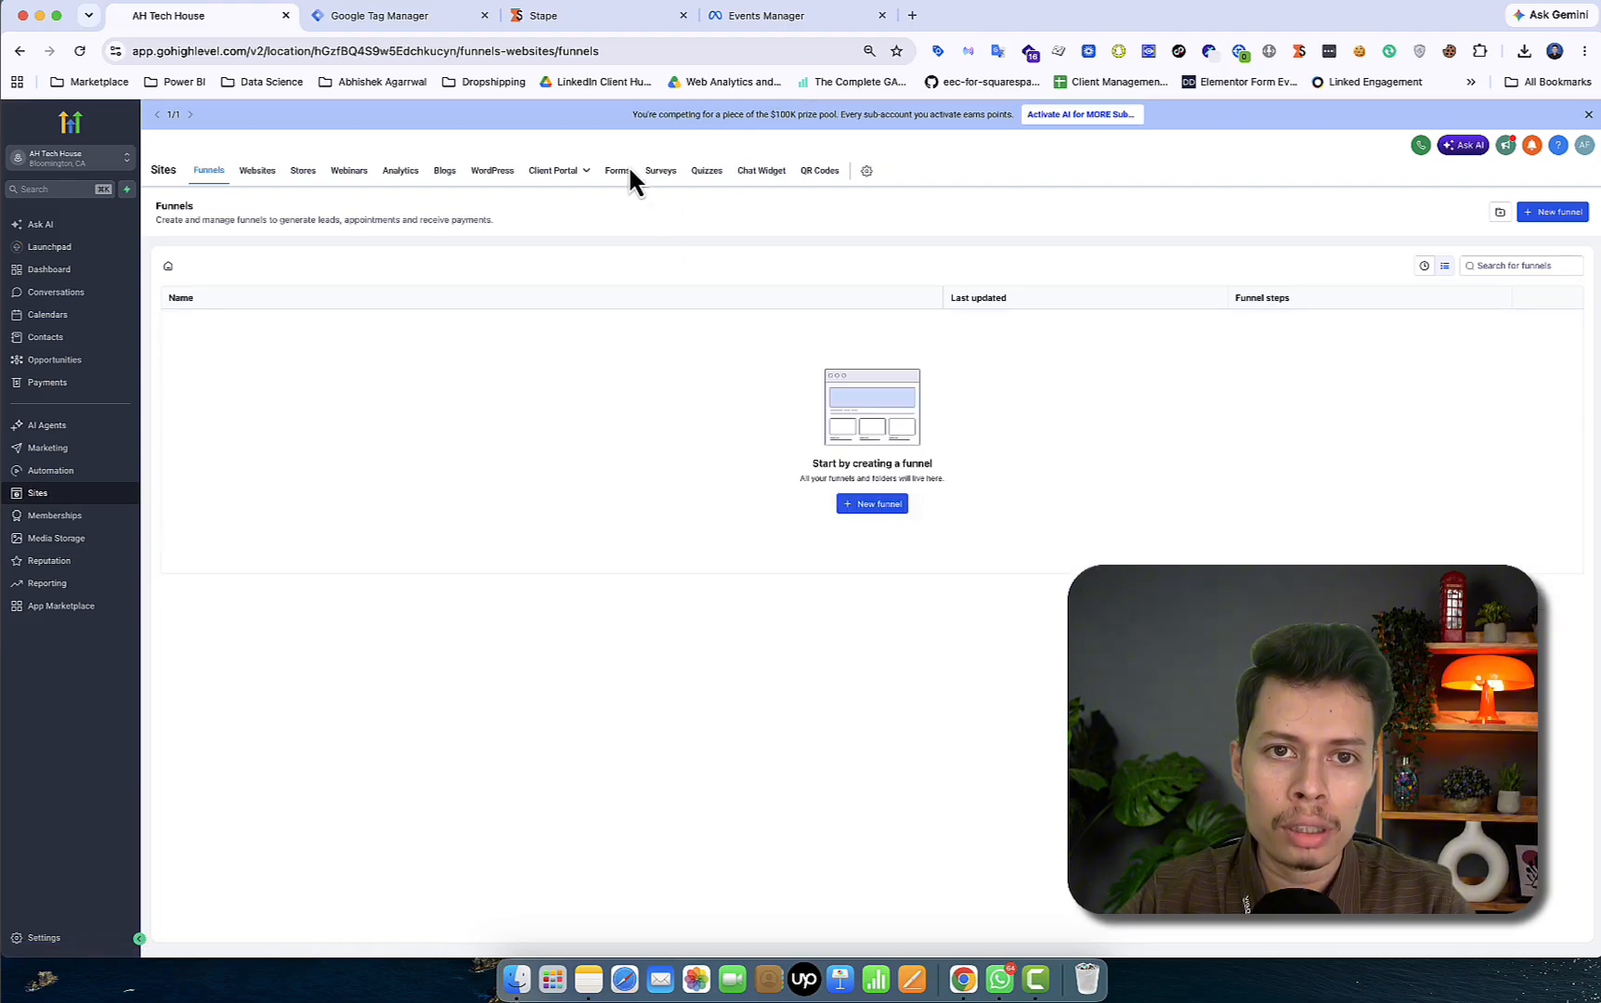
click(620, 174)
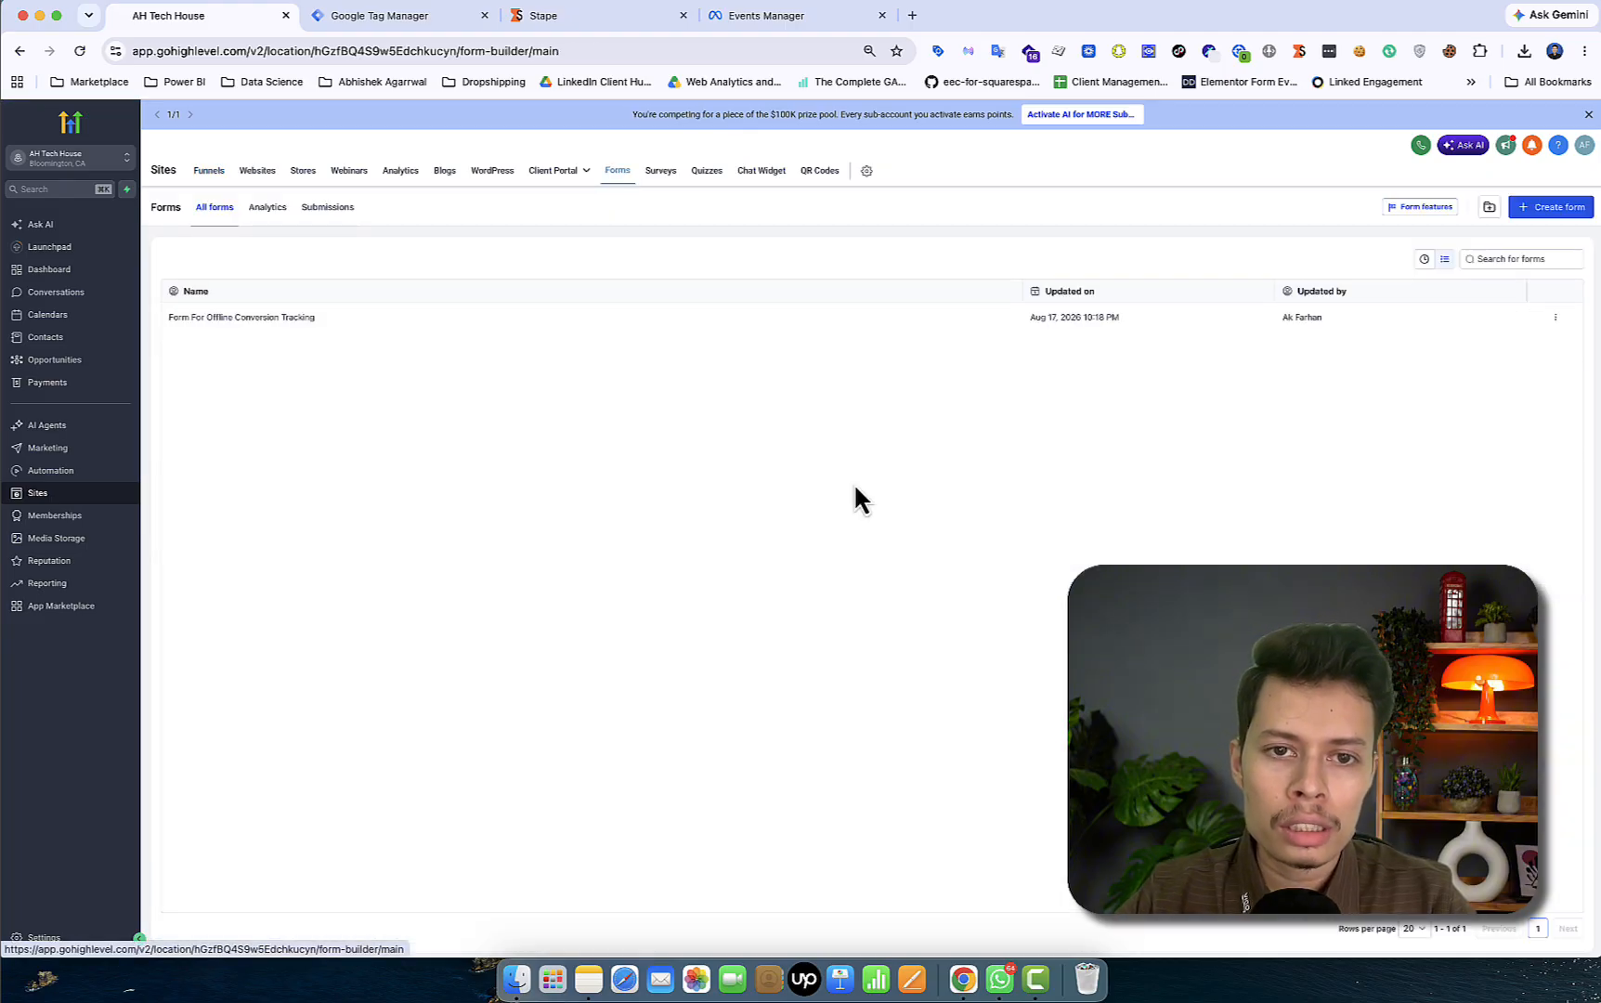
- Inspect the offline conversion form's Facebook Click ID field and embed options, then return to All forms
click(349, 319)
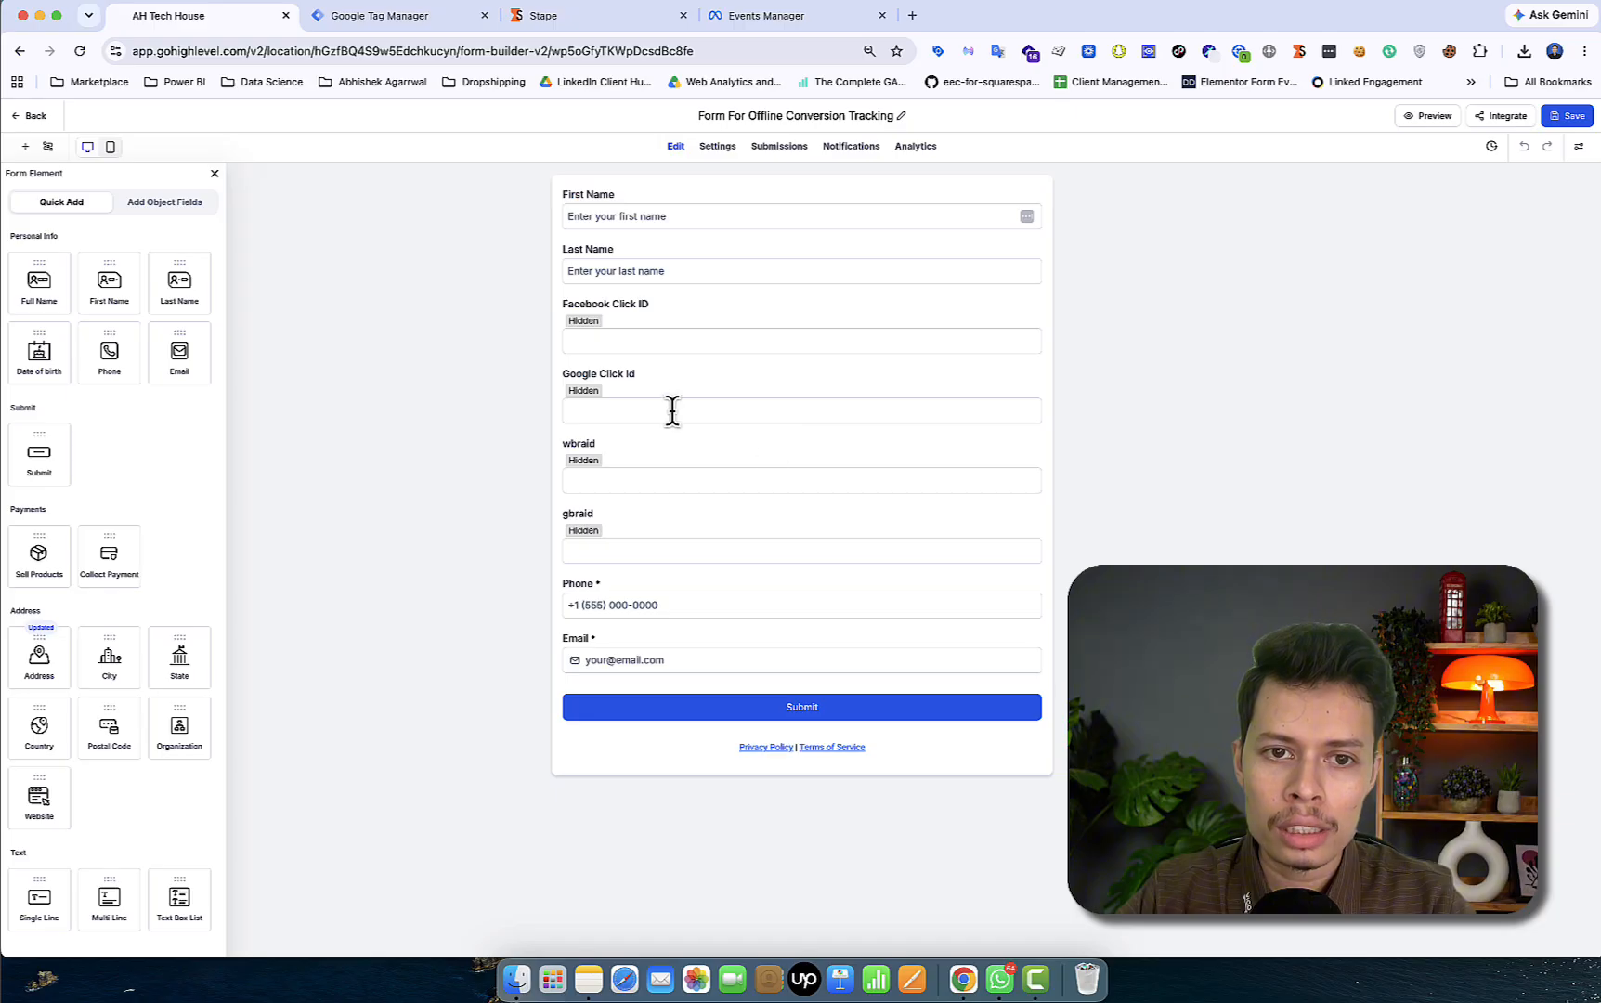
click(676, 320)
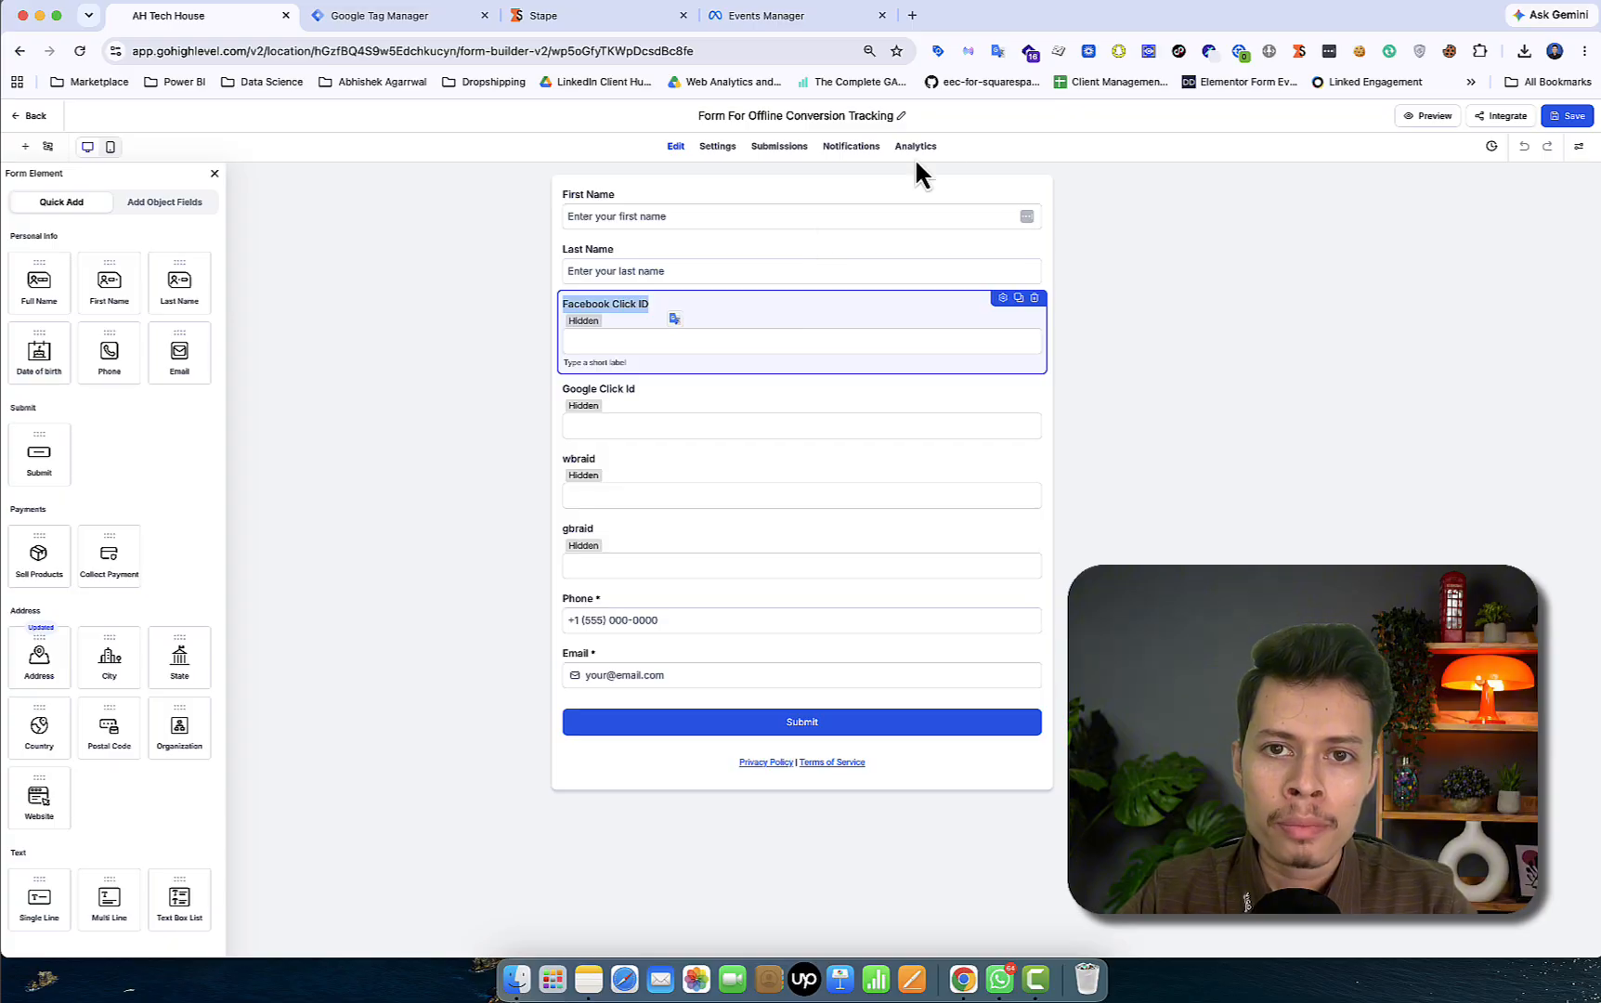
click(1504, 116)
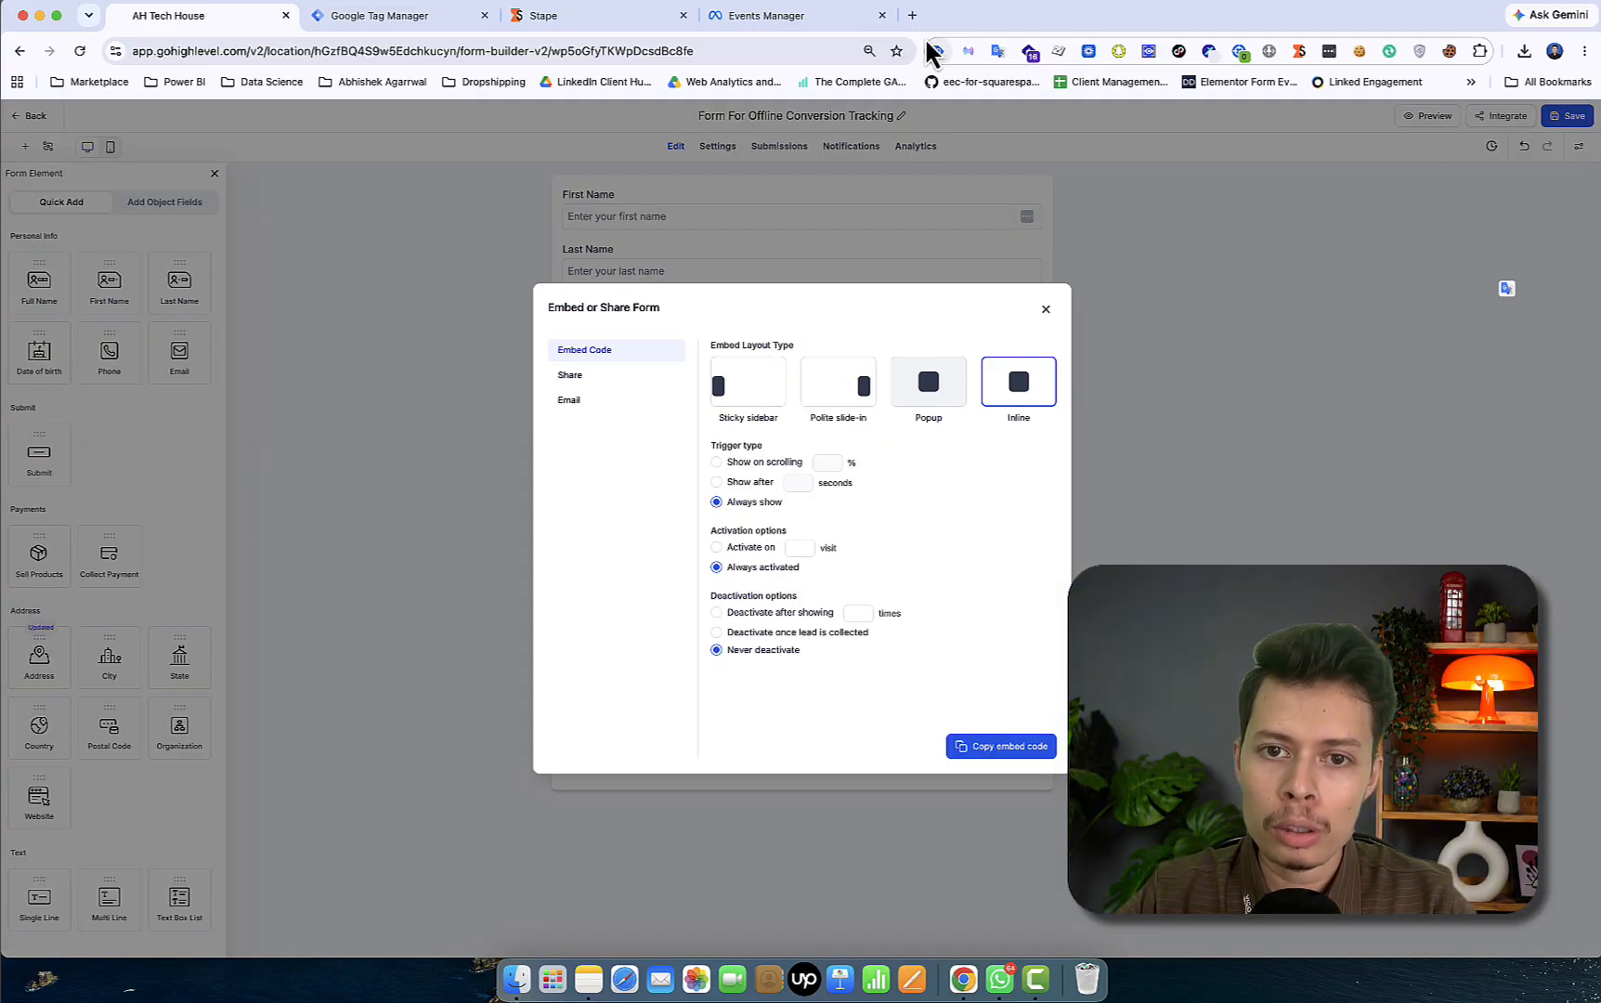
click(20, 51)
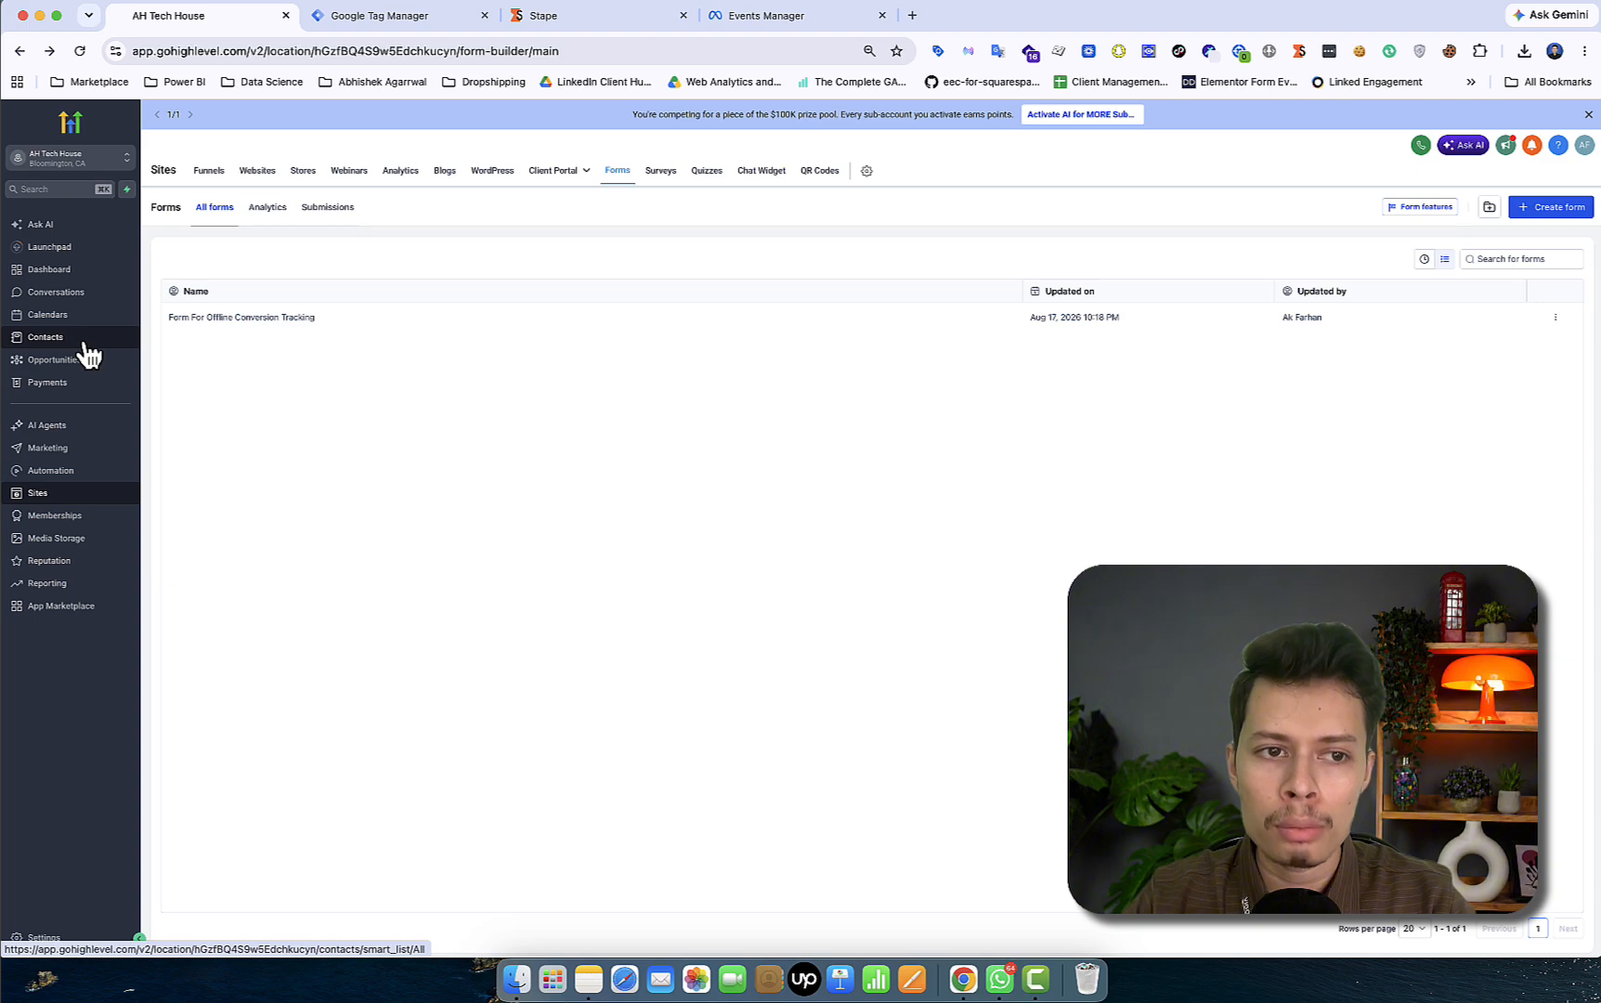
- View the Contacts list with its single contact, then open a new Chrome tab
click(86, 343)
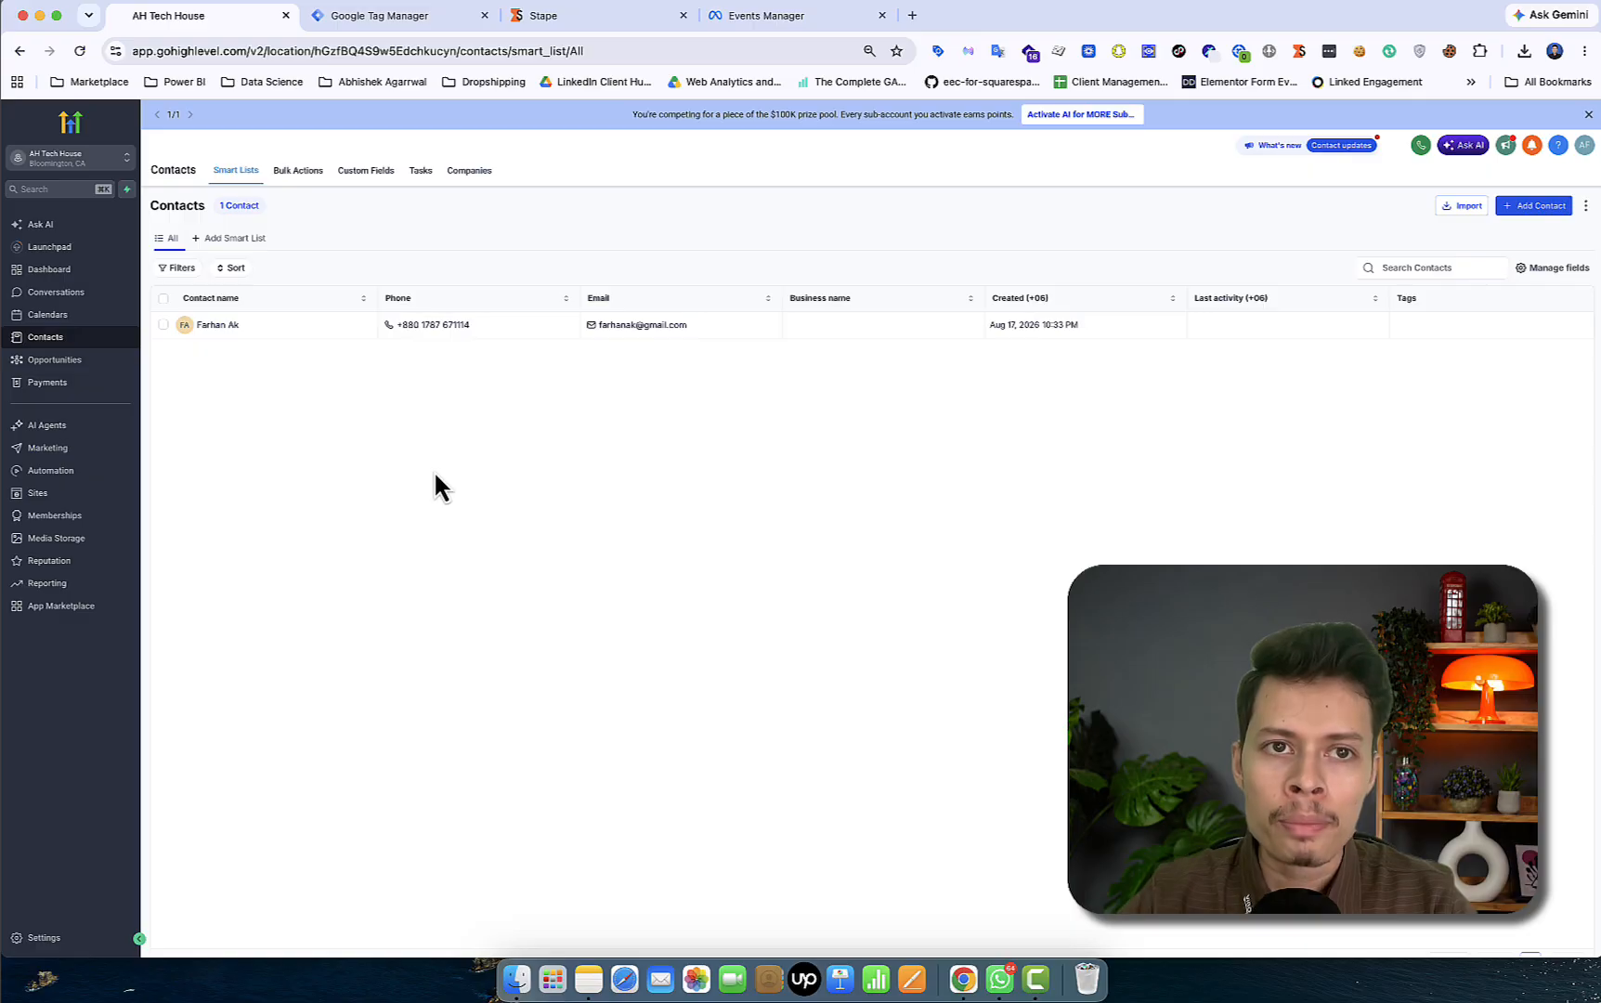
click(913, 15)
- Load mistiwala.site/contact-us/ with a test fbclid parameter; the page times out
text(mis)
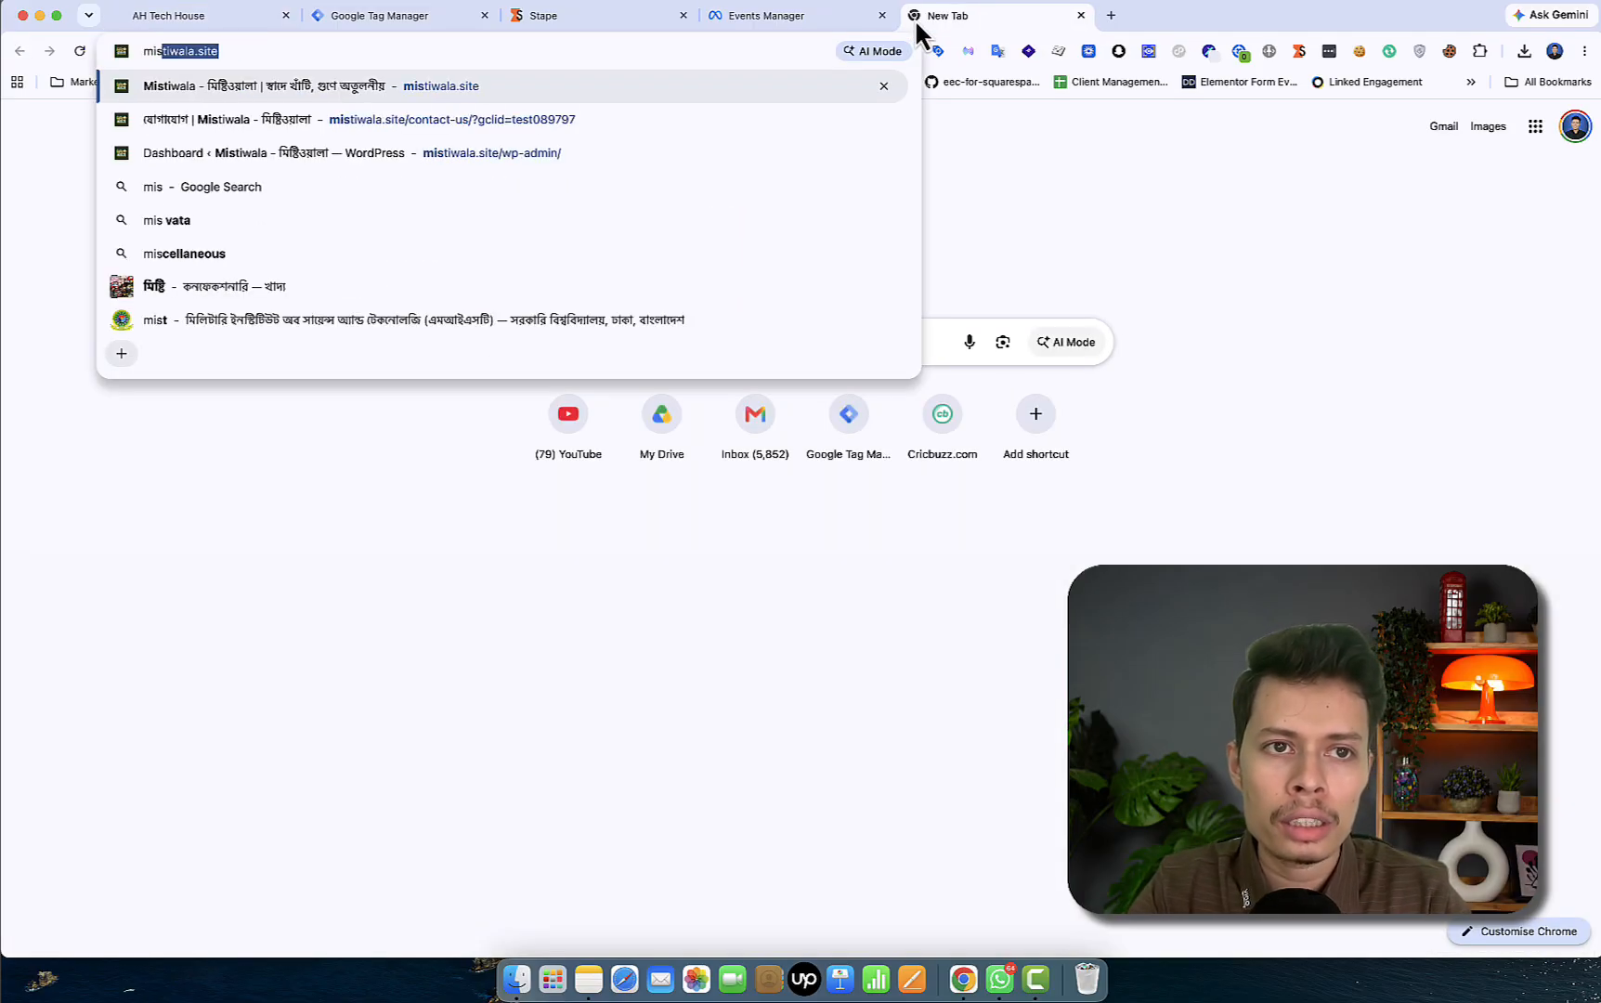
click(786, 56)
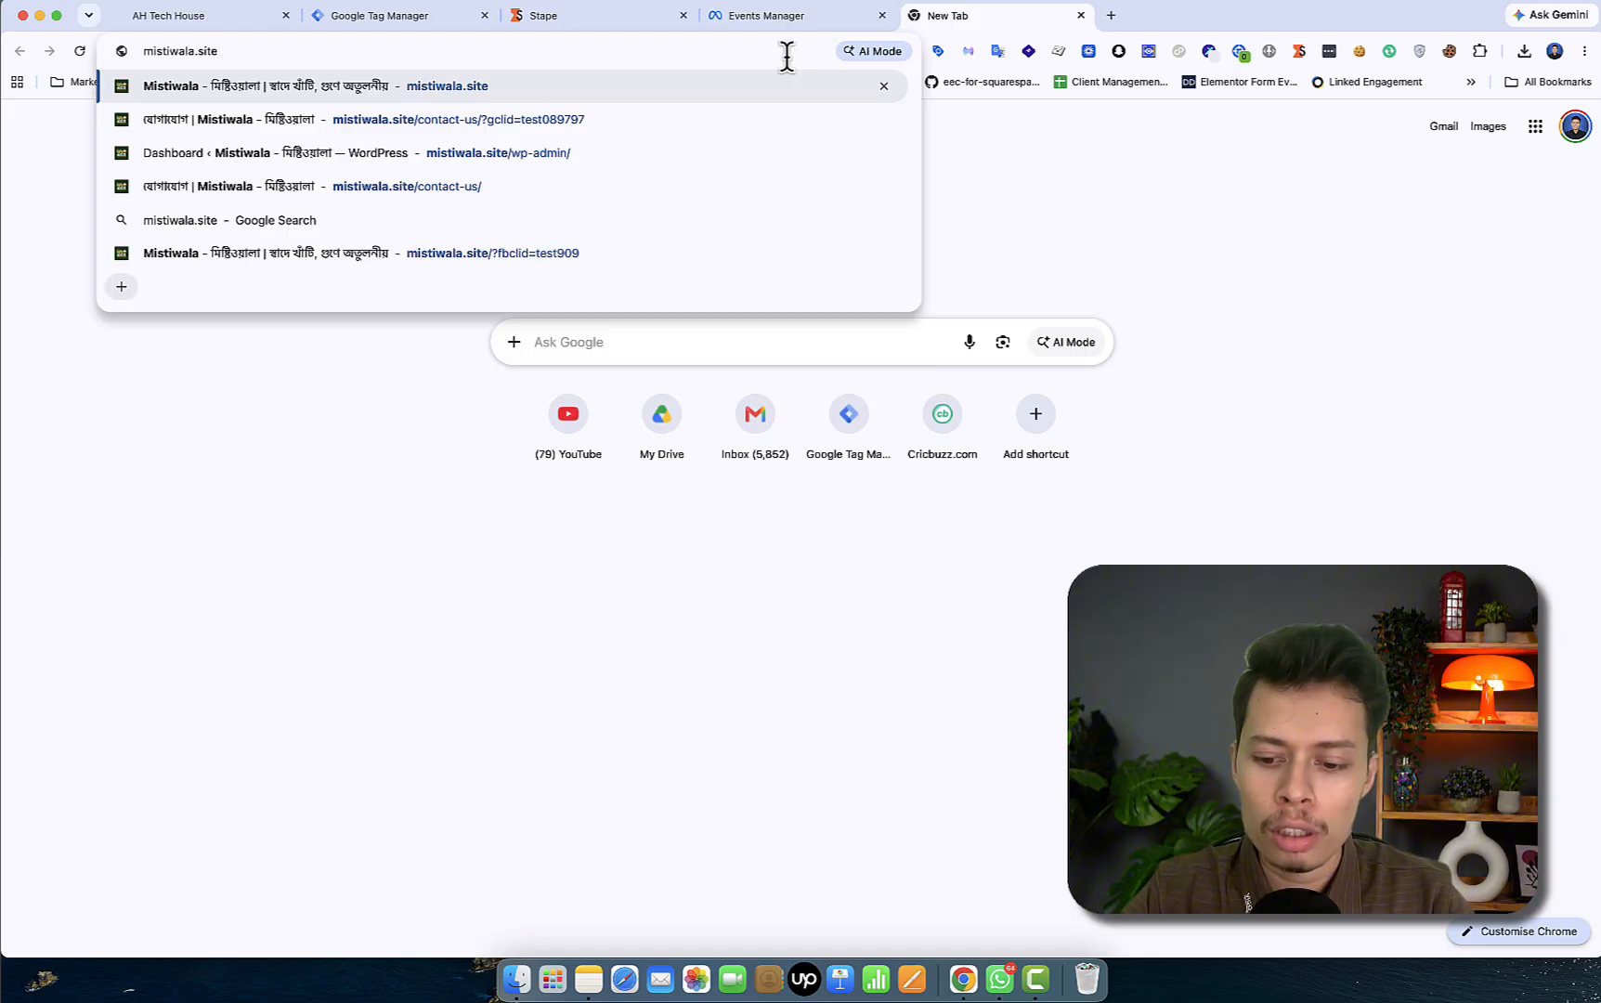
text(/contact-us/)
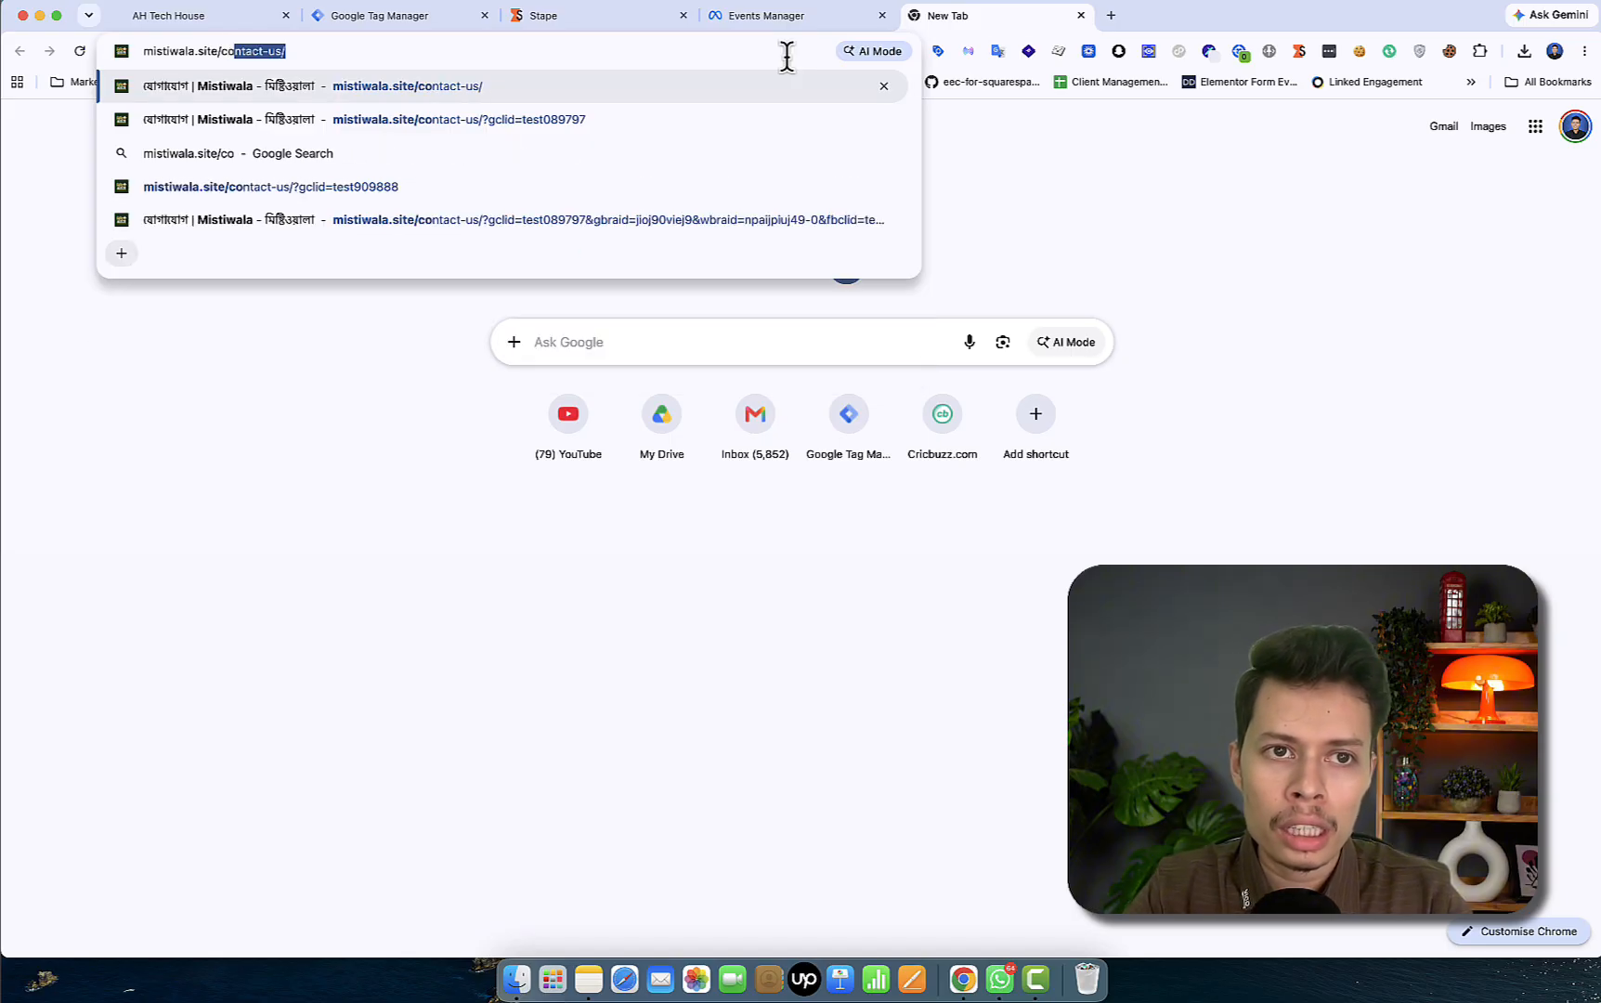
click(786, 57)
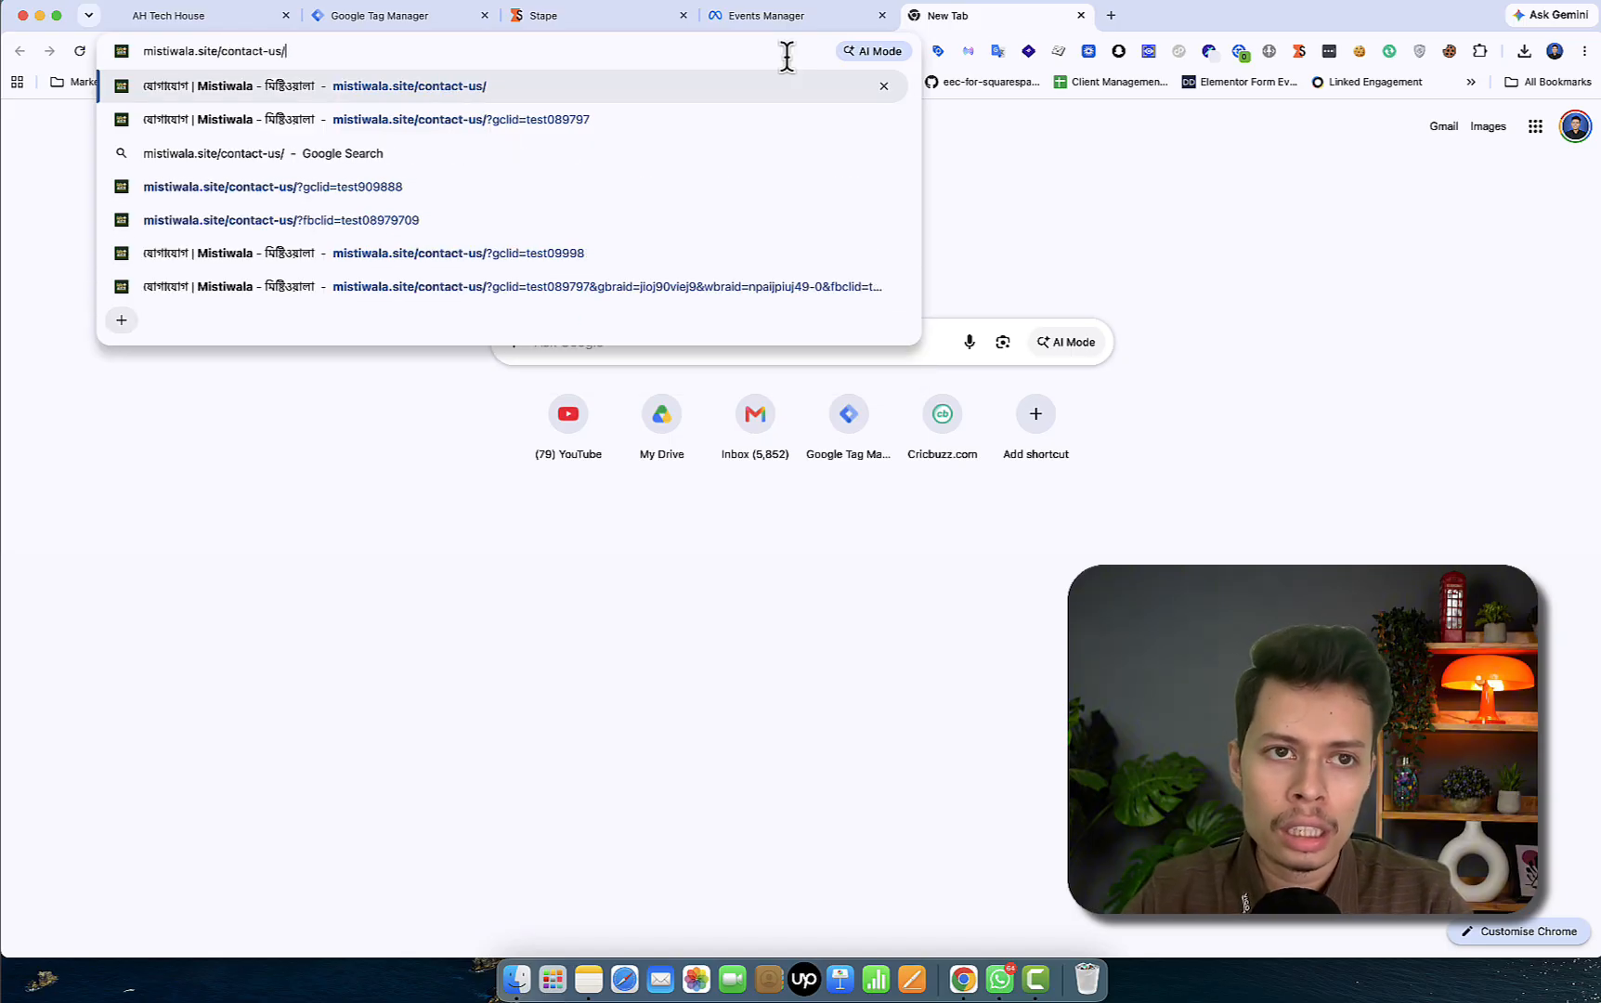
text(?)
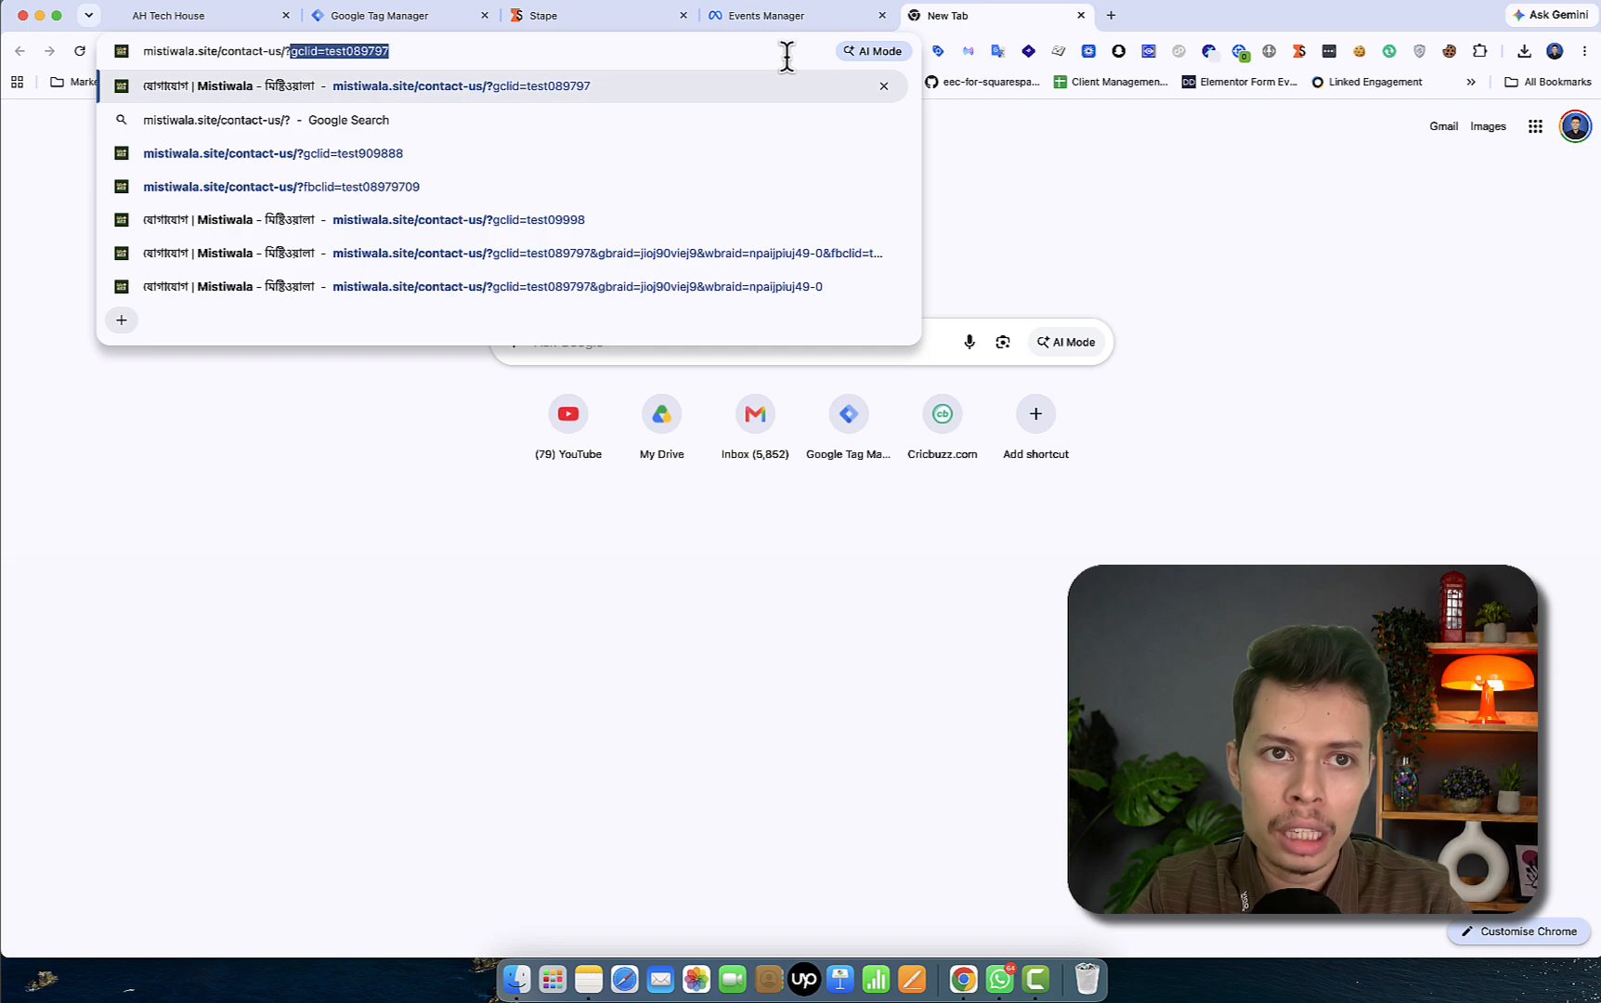
text(fbcli)
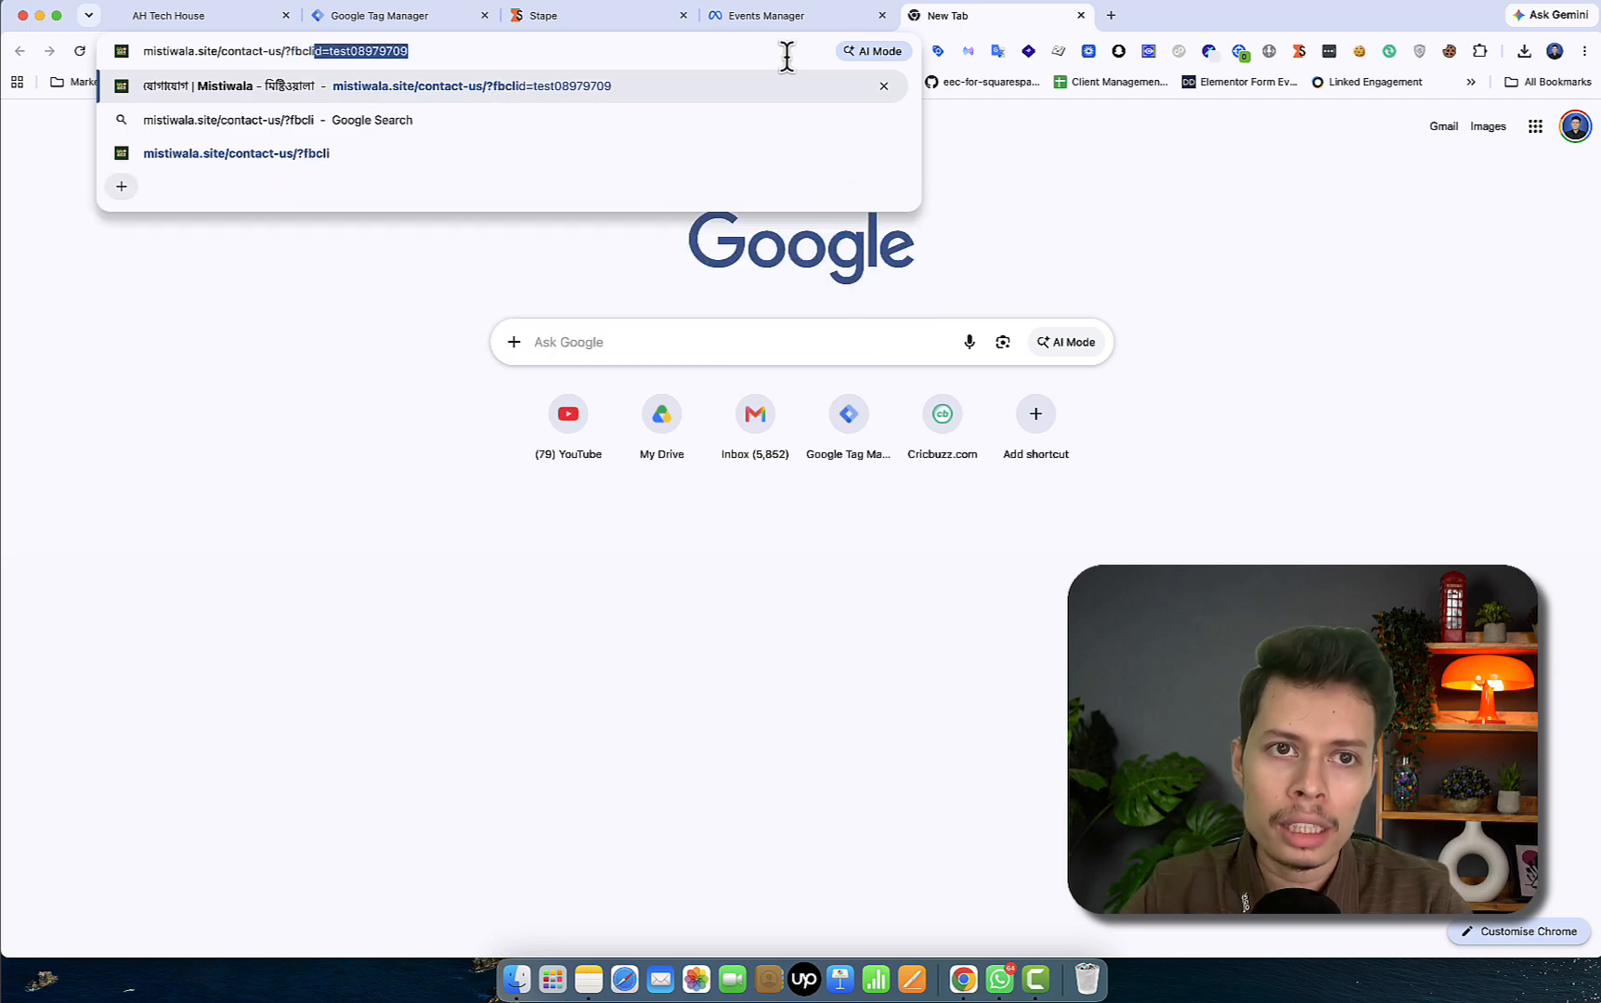
text(d=test08)
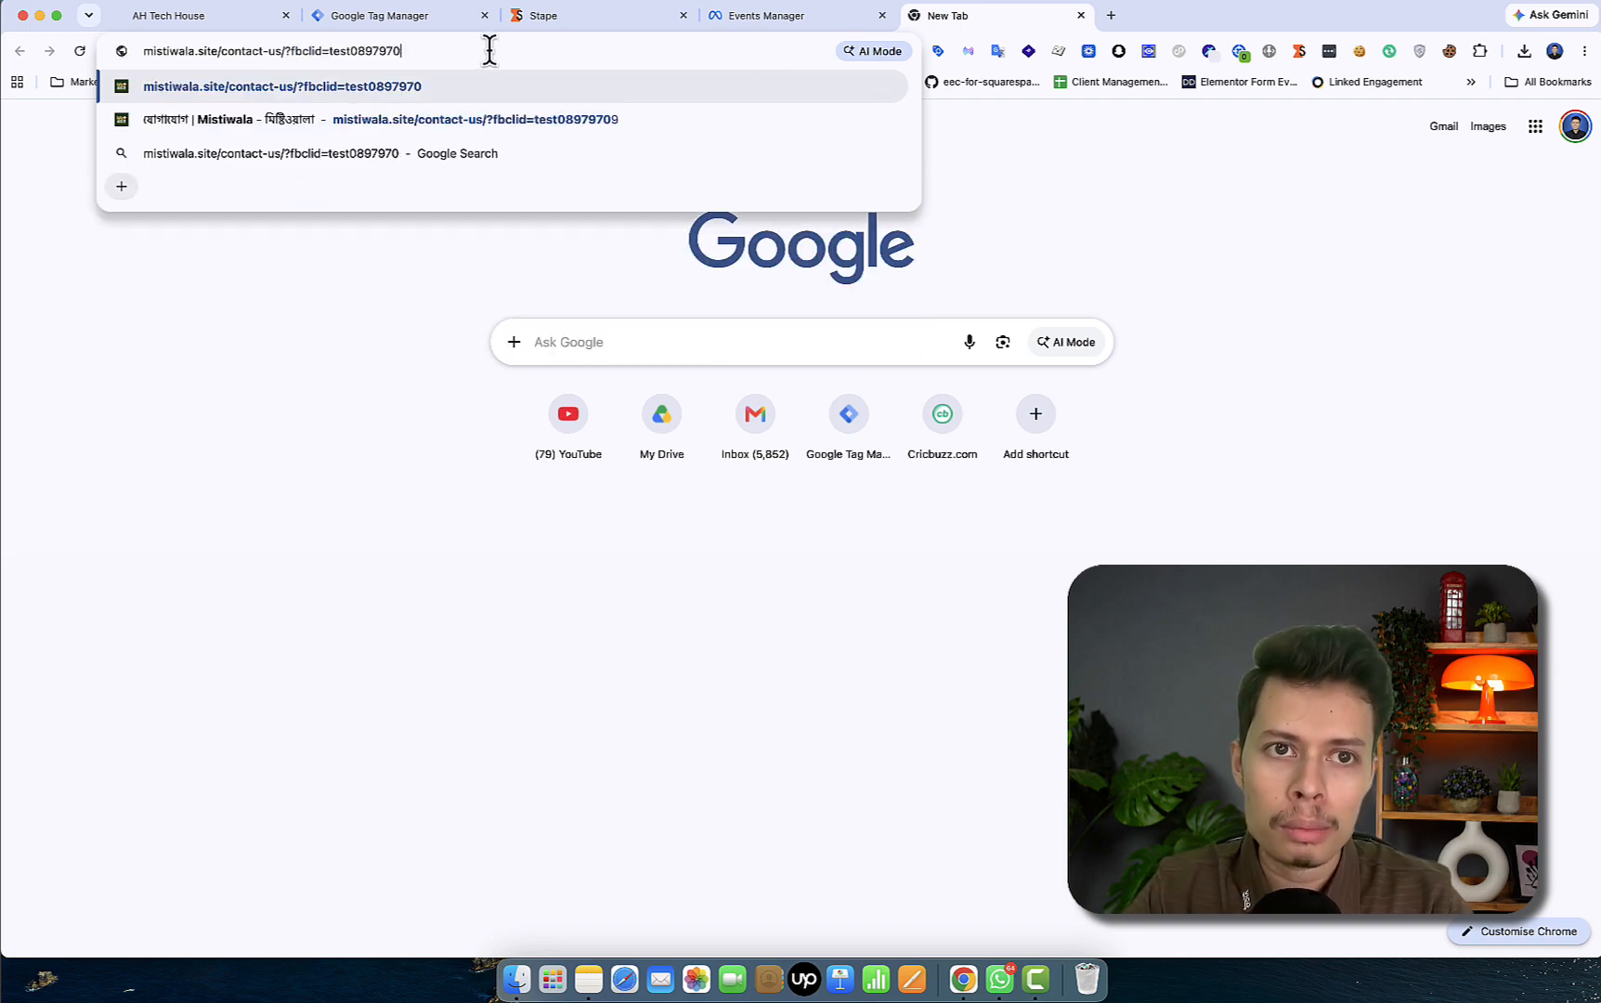
key(BackSpace)
key(BackSpace)
key(BackSpace)
key(BackSpace)
key(BackSpace)
key(BackSpace)
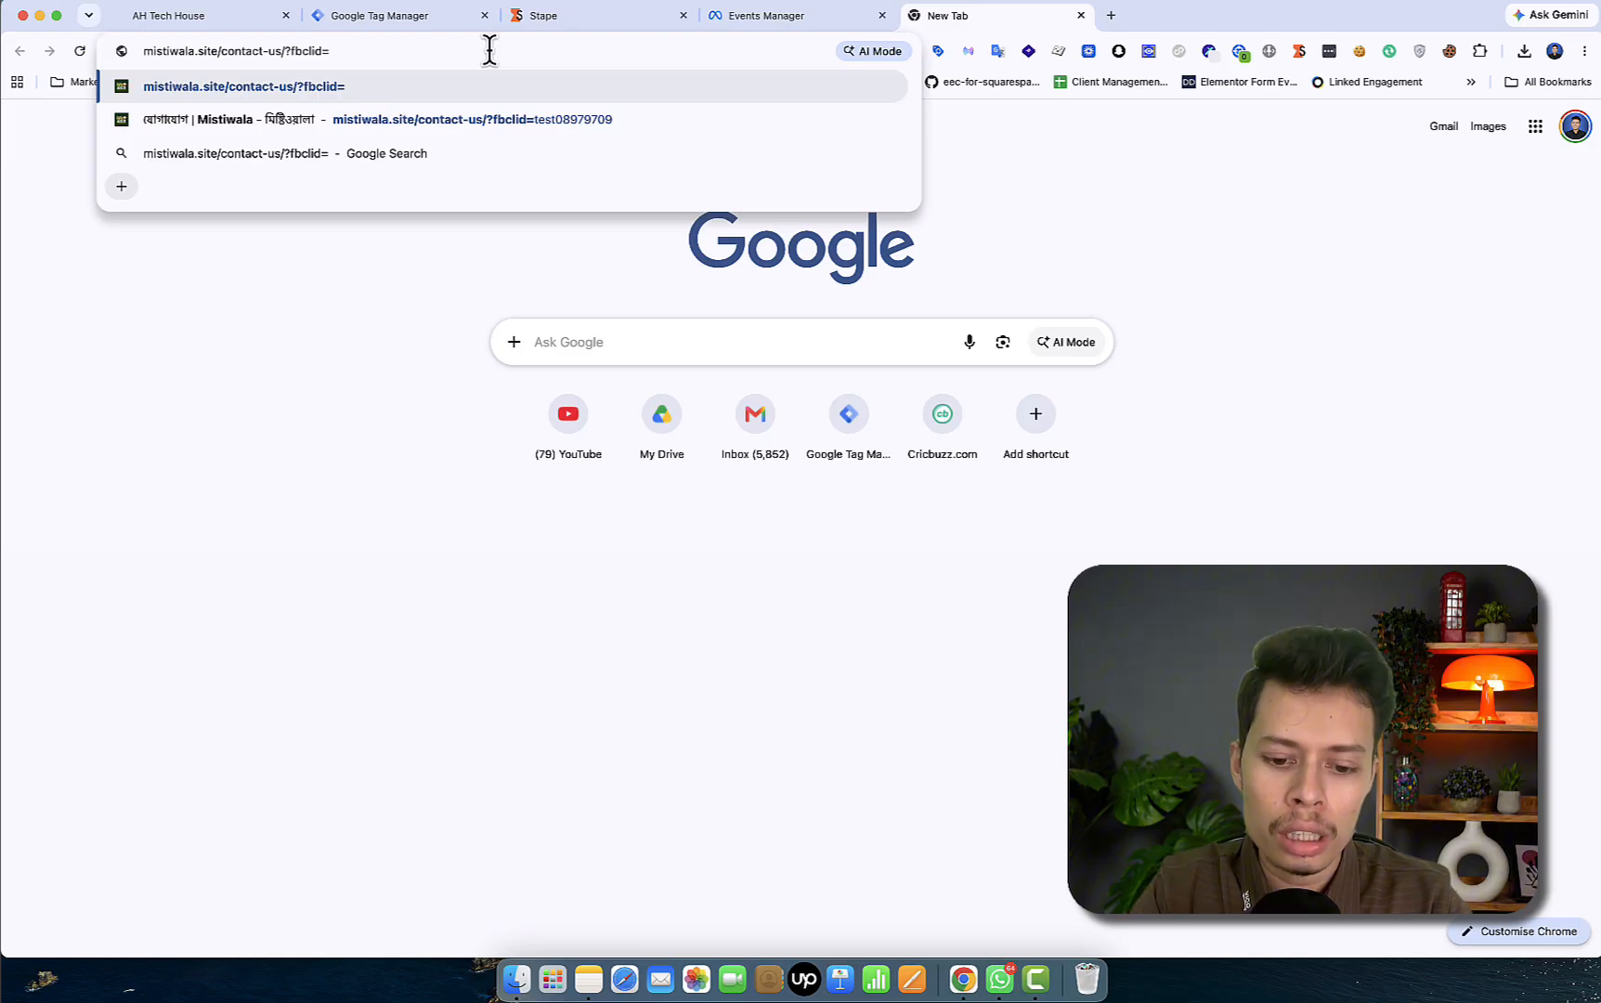
text(5u-29)
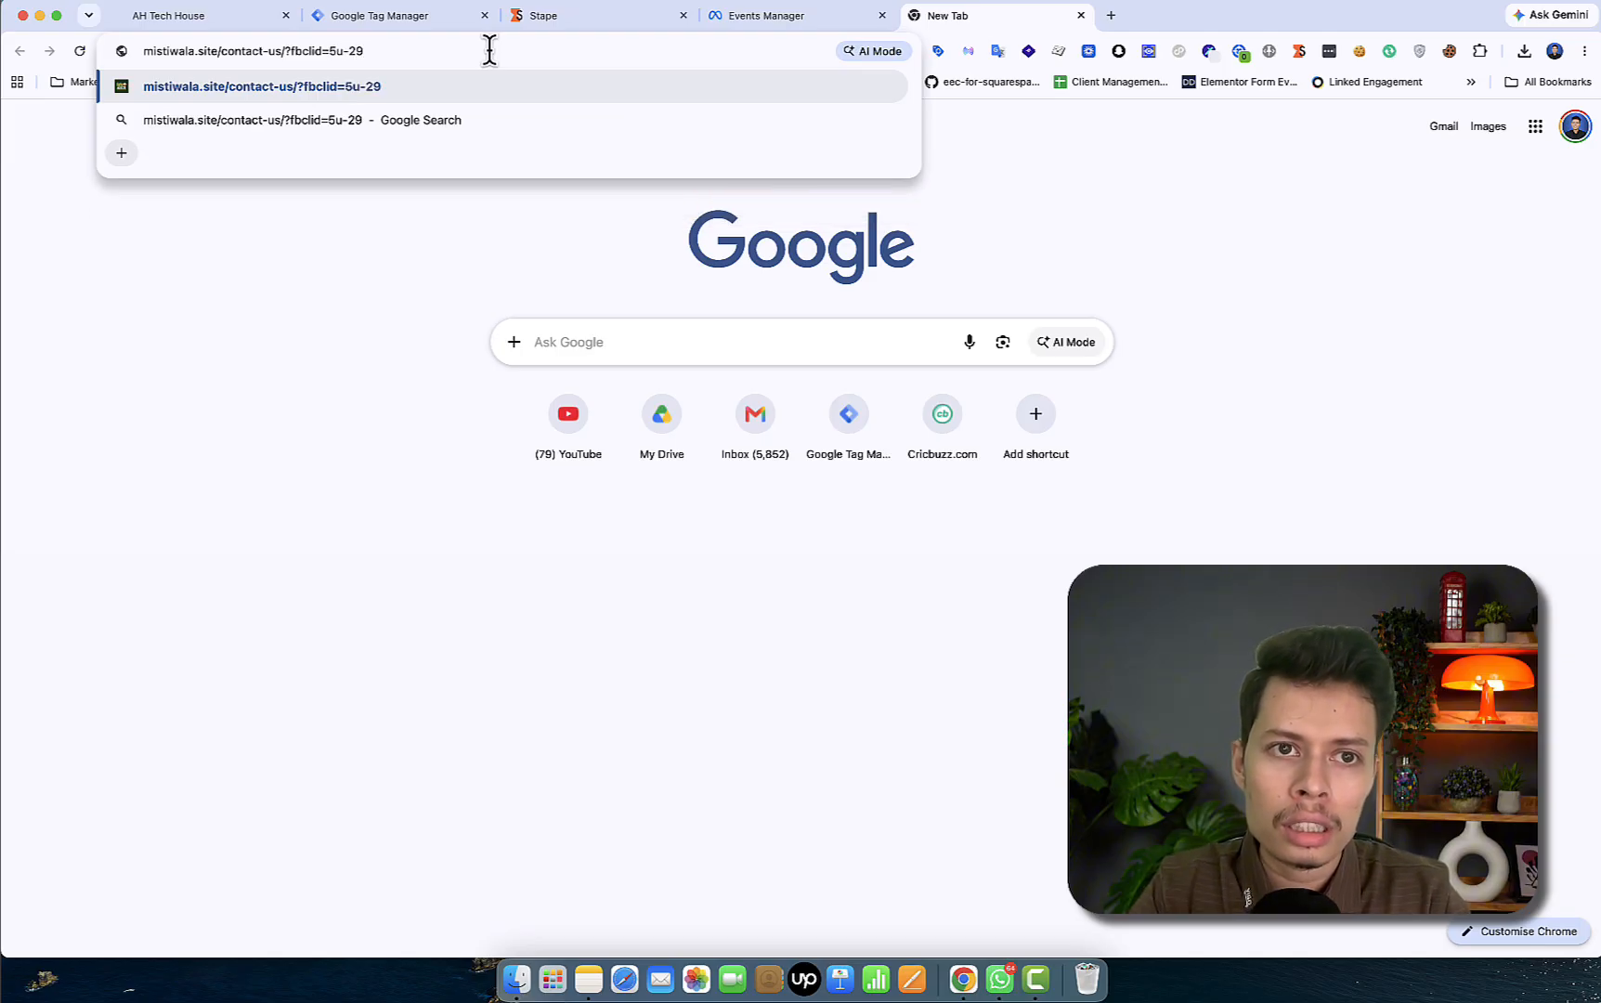
key(BackSpace)
key(BackSpace)
key(BackSpace)
key(BackSpace)
key(BackSpace)
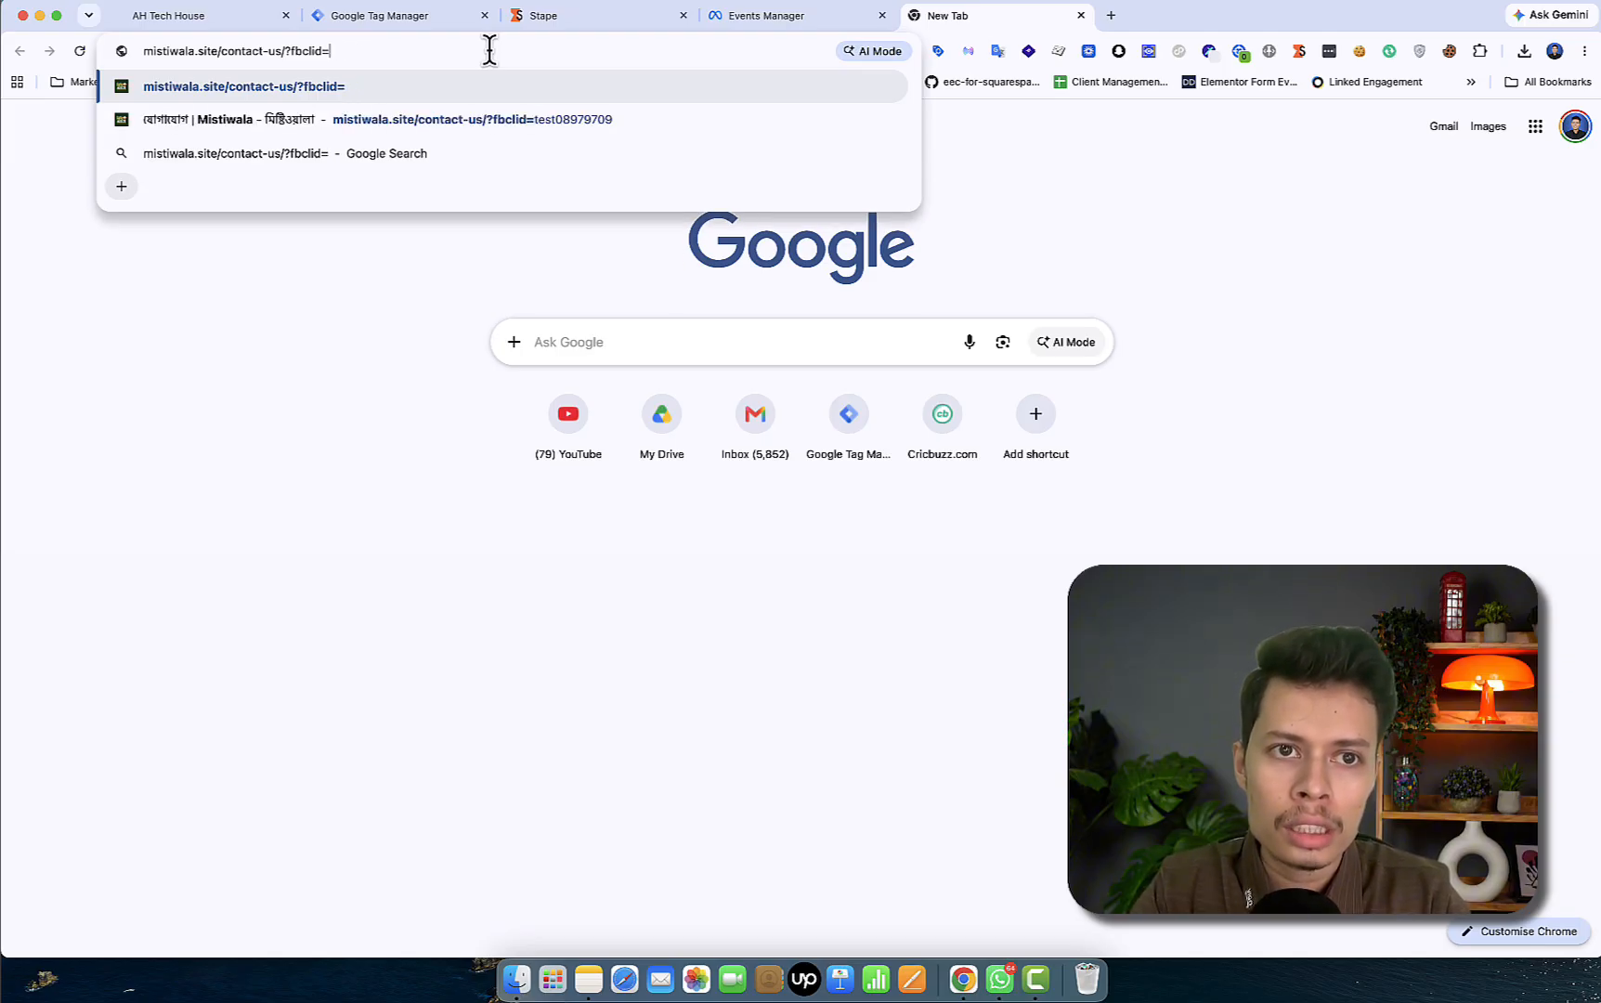
text(jgriotjitu49jgirtuj)
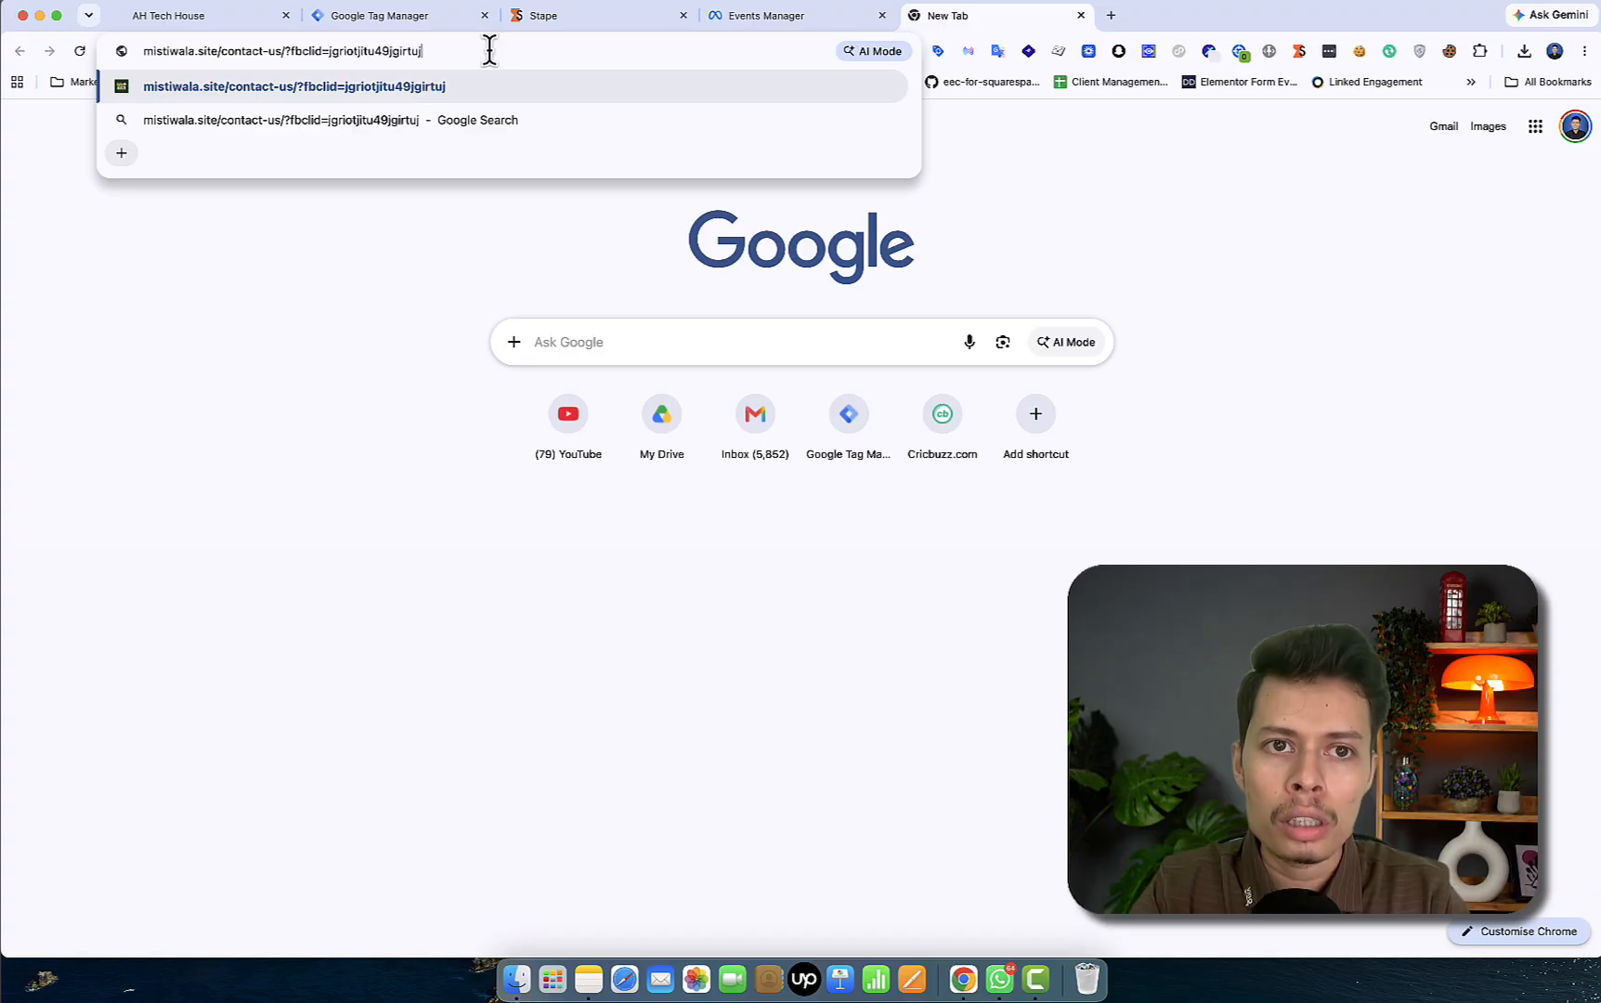
text(9t0utw9gji49)
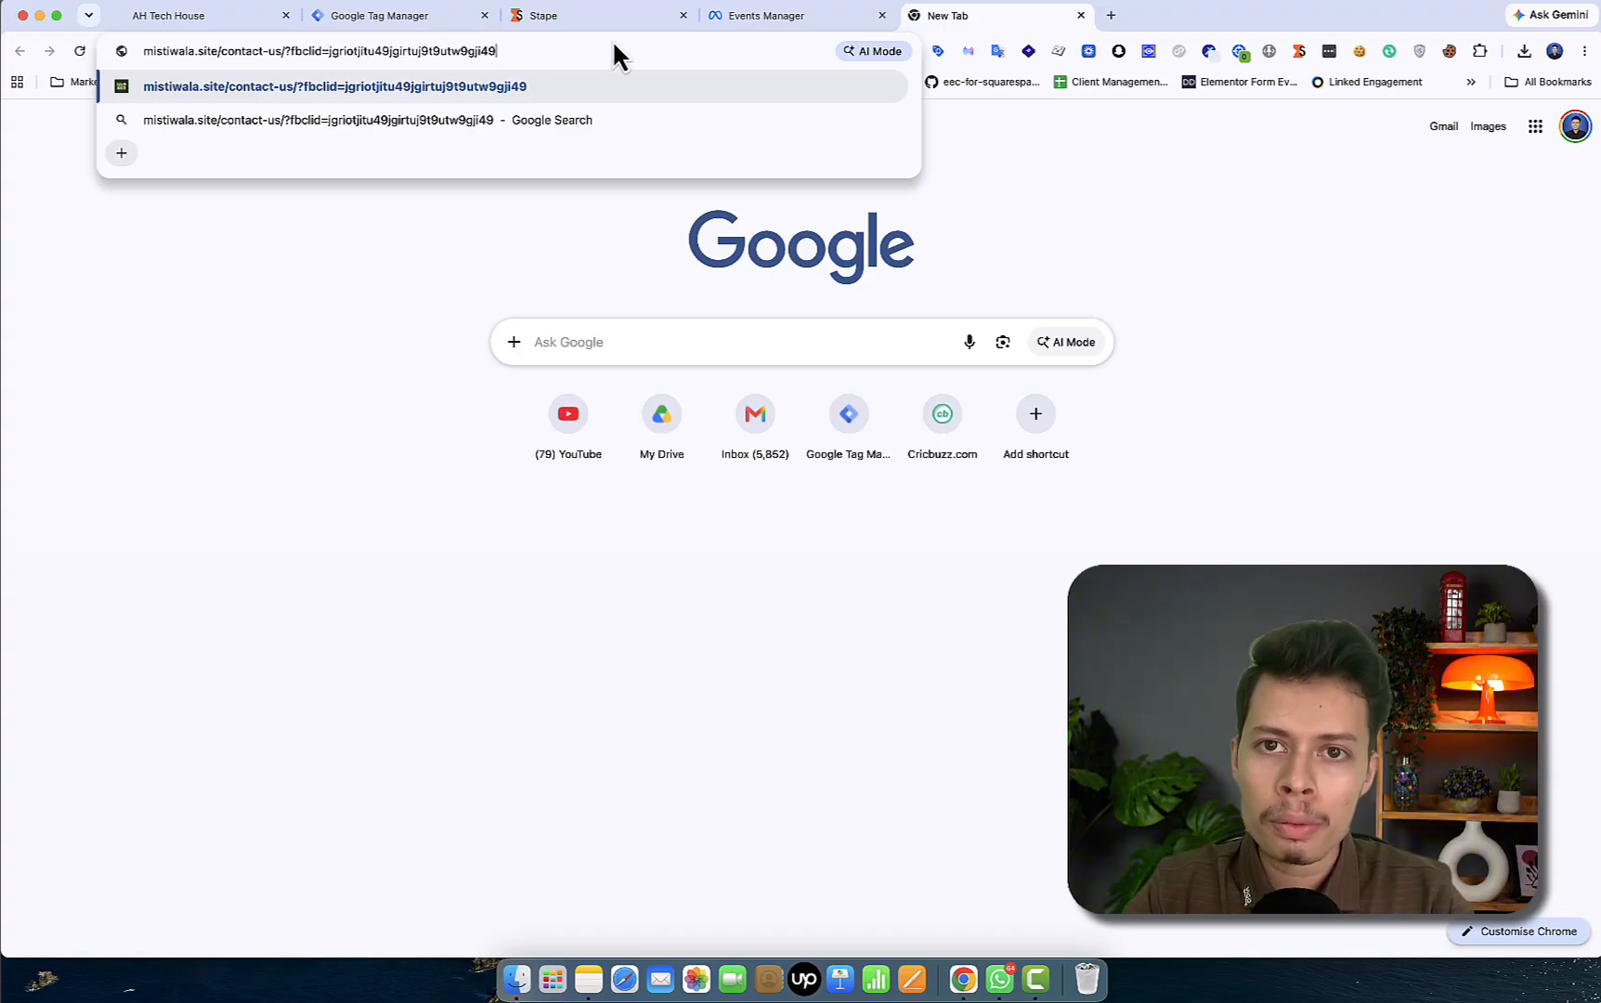
key(Return)
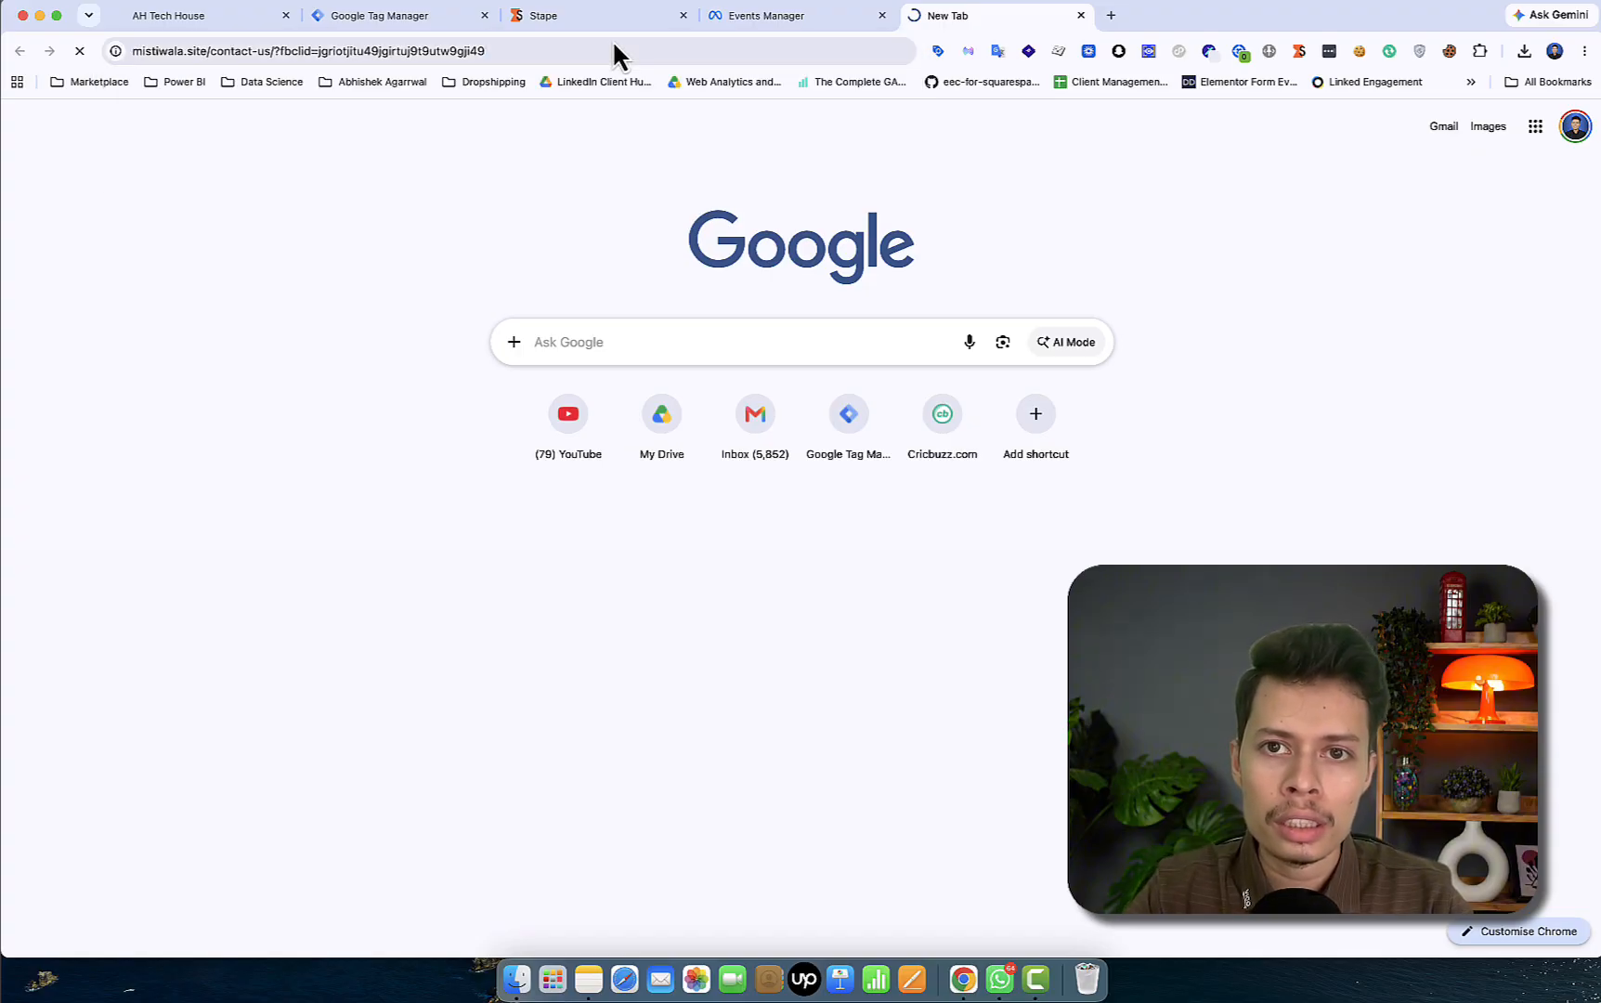
click(354, 49)
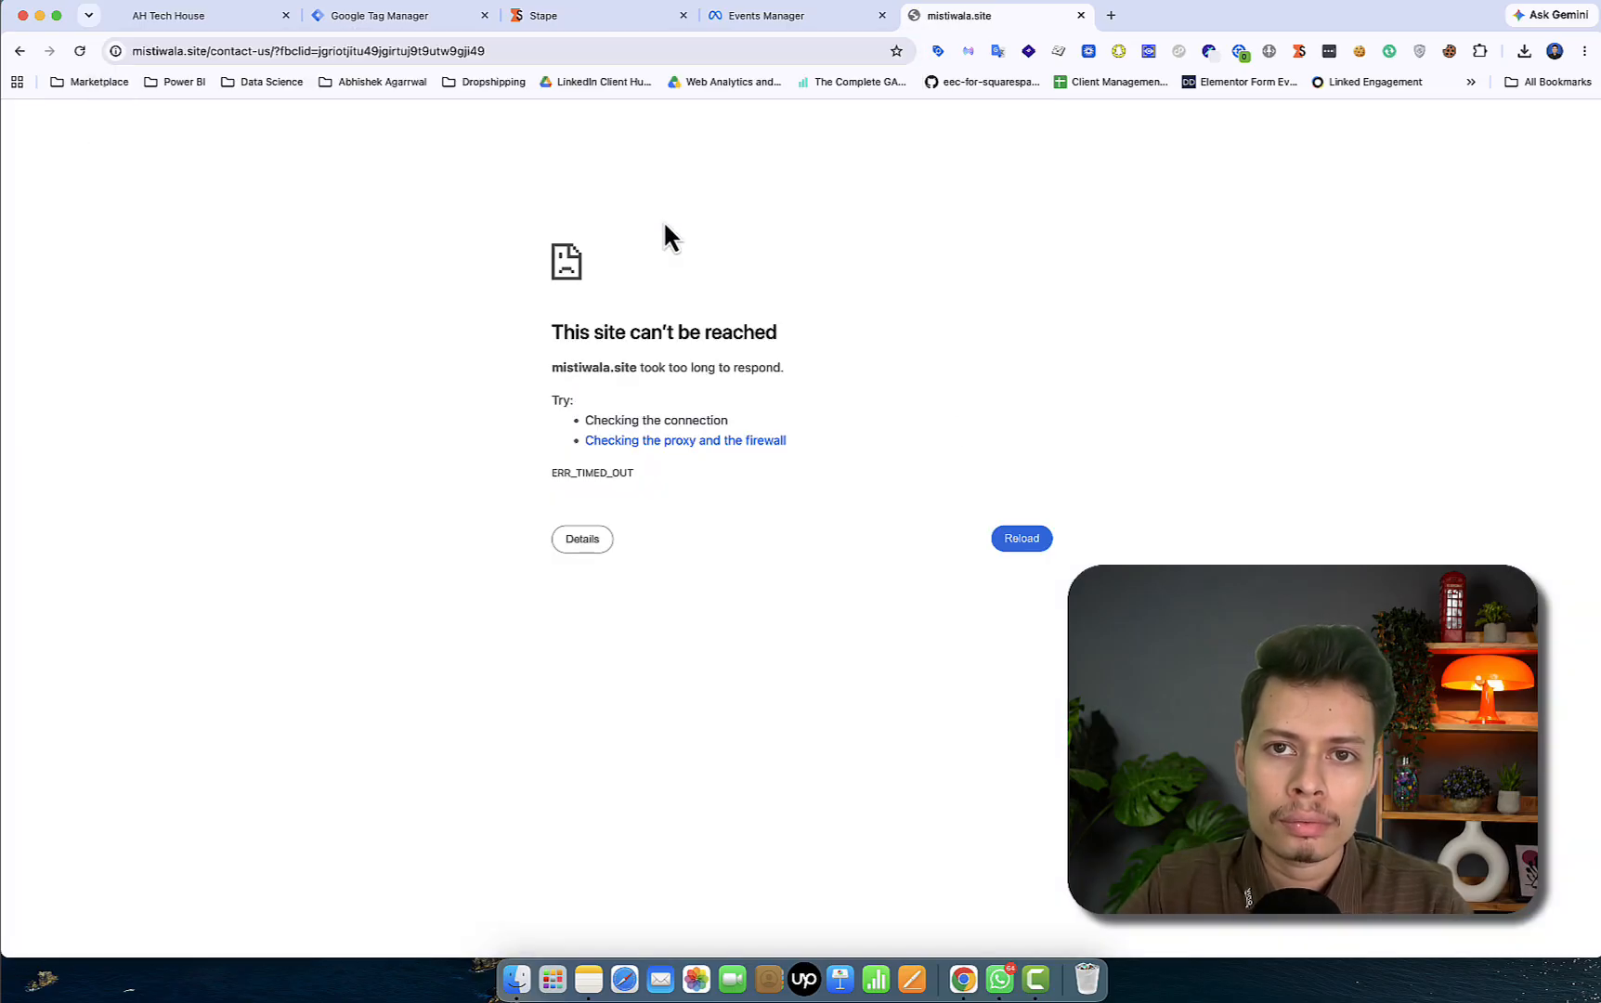
- Reload the timed-out contact page and scroll through it
click(1029, 538)
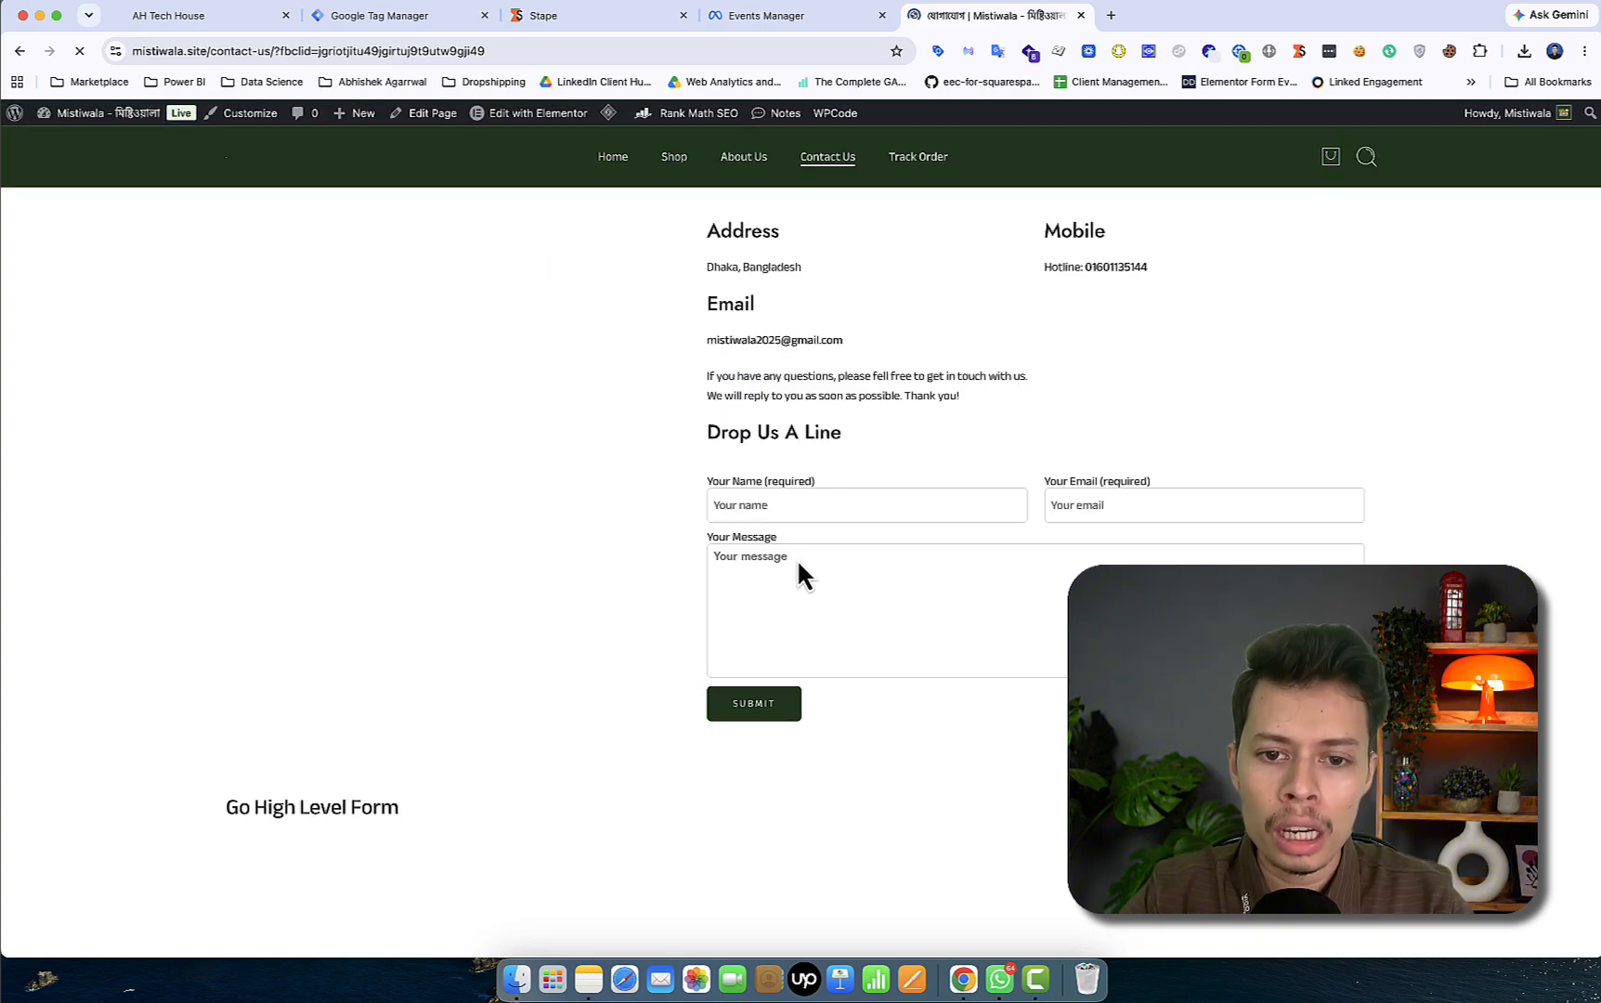
scroll(804, 575, down, 3)
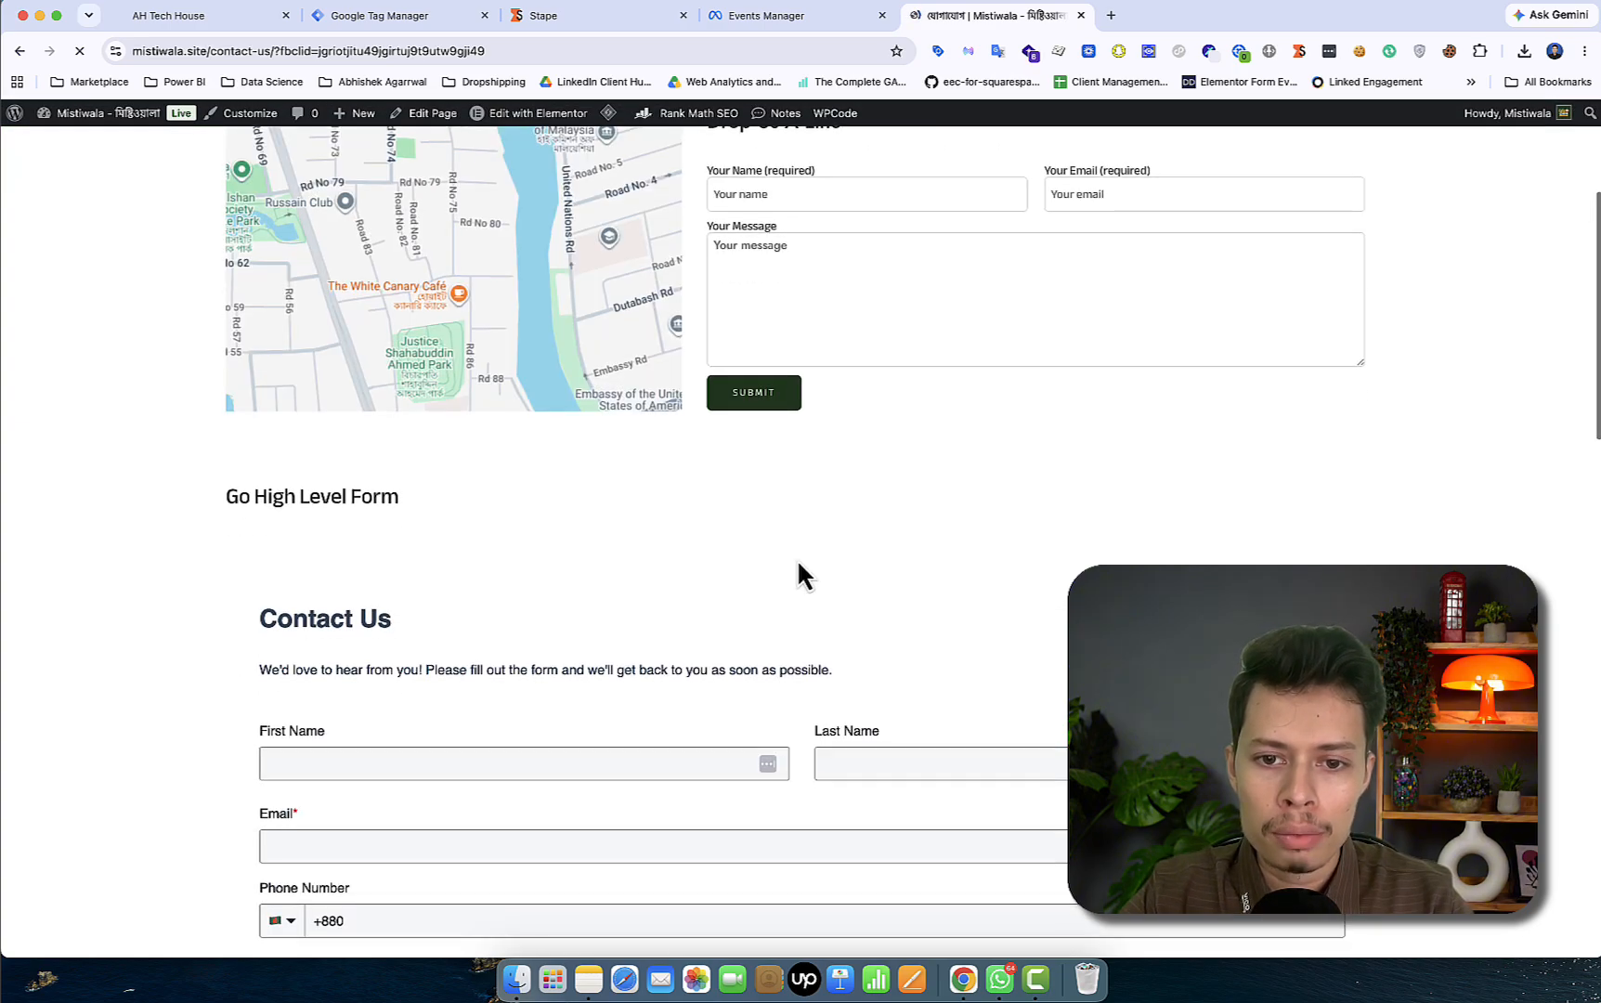
scroll(797, 562, down, 3)
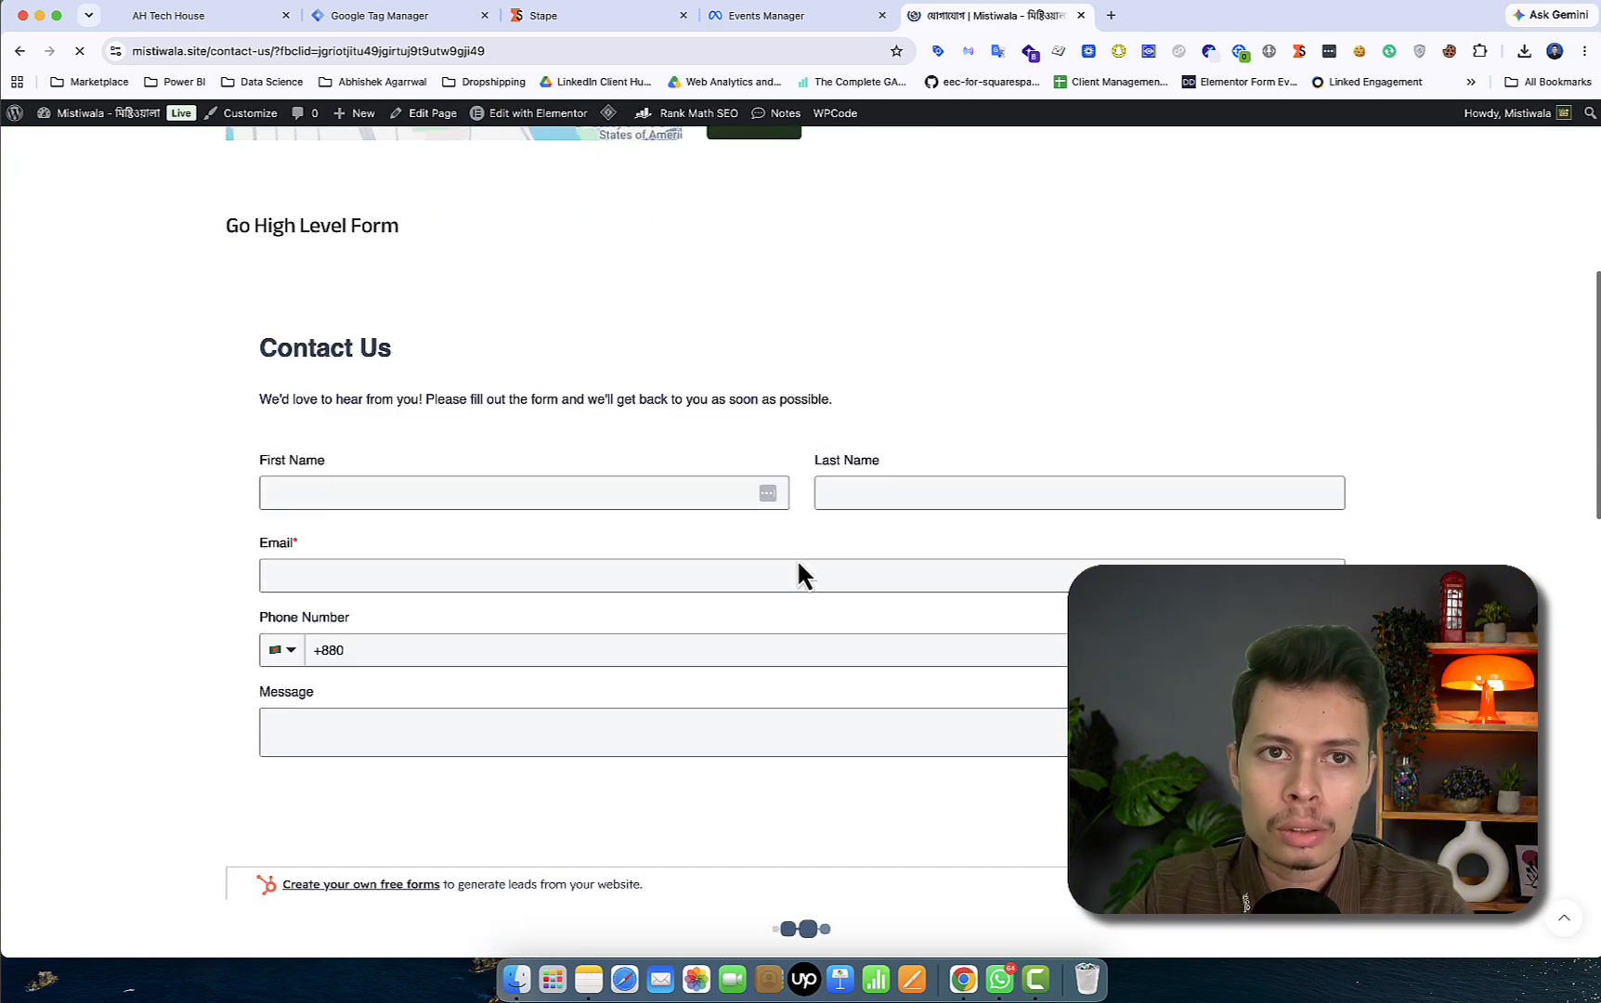
click(573, 54)
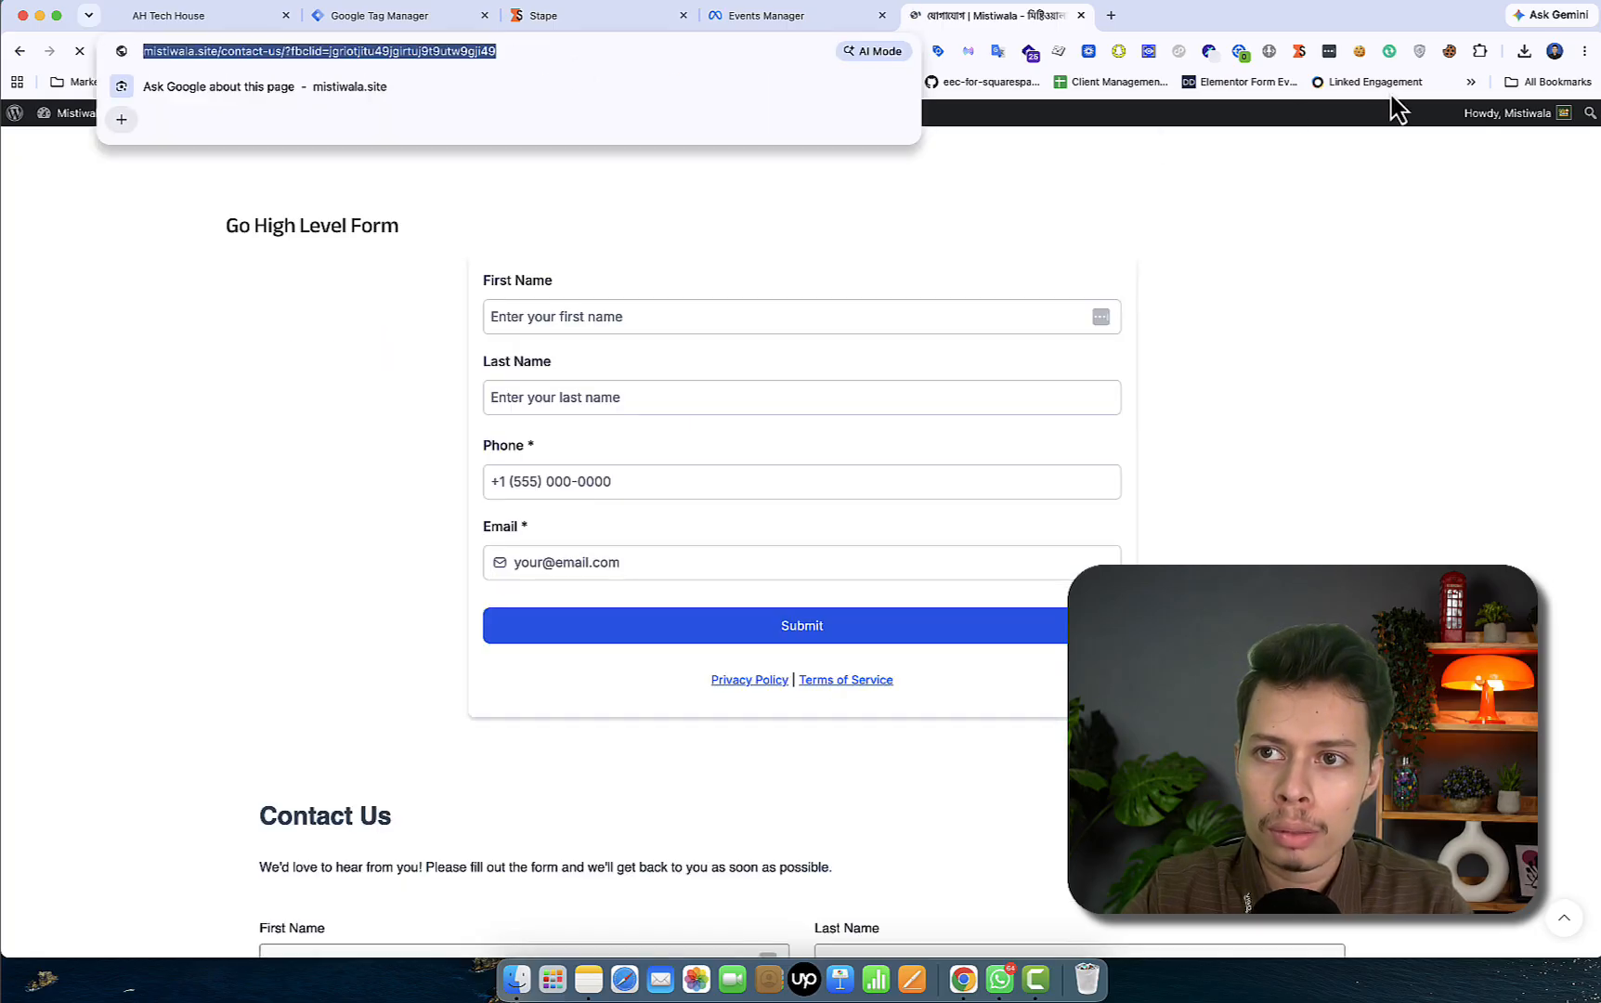
- Delete all mistiwala.site cookies in Cookie-Editor and reload the fbclid contact URL
click(1449, 52)
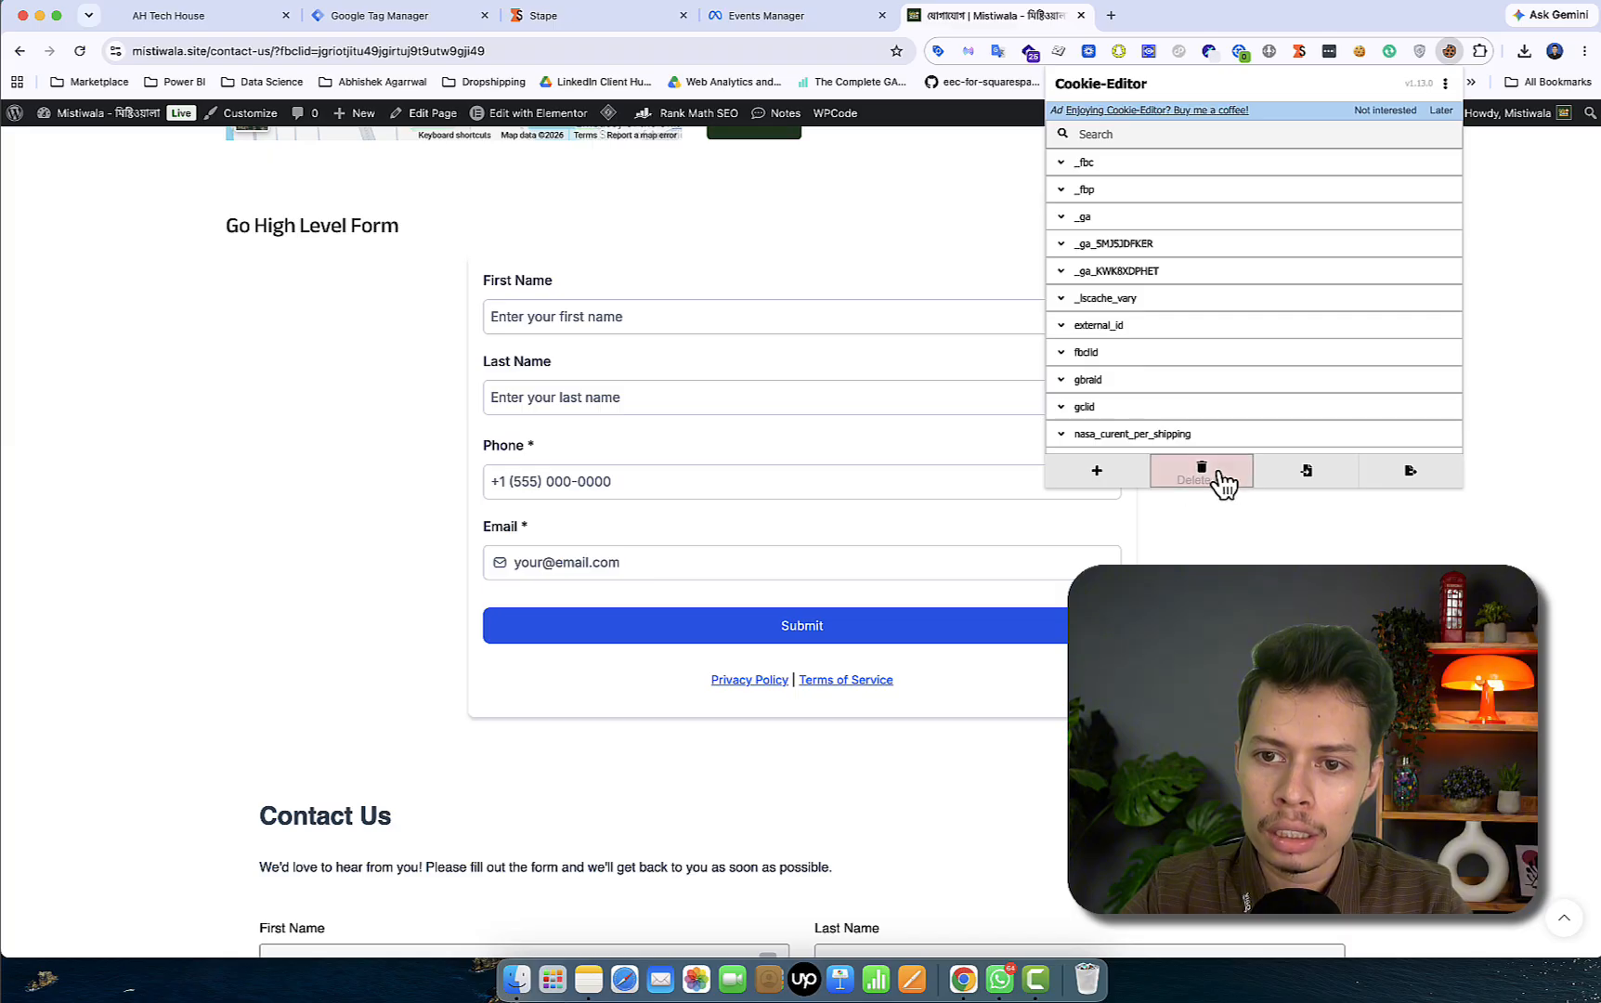
click(1224, 470)
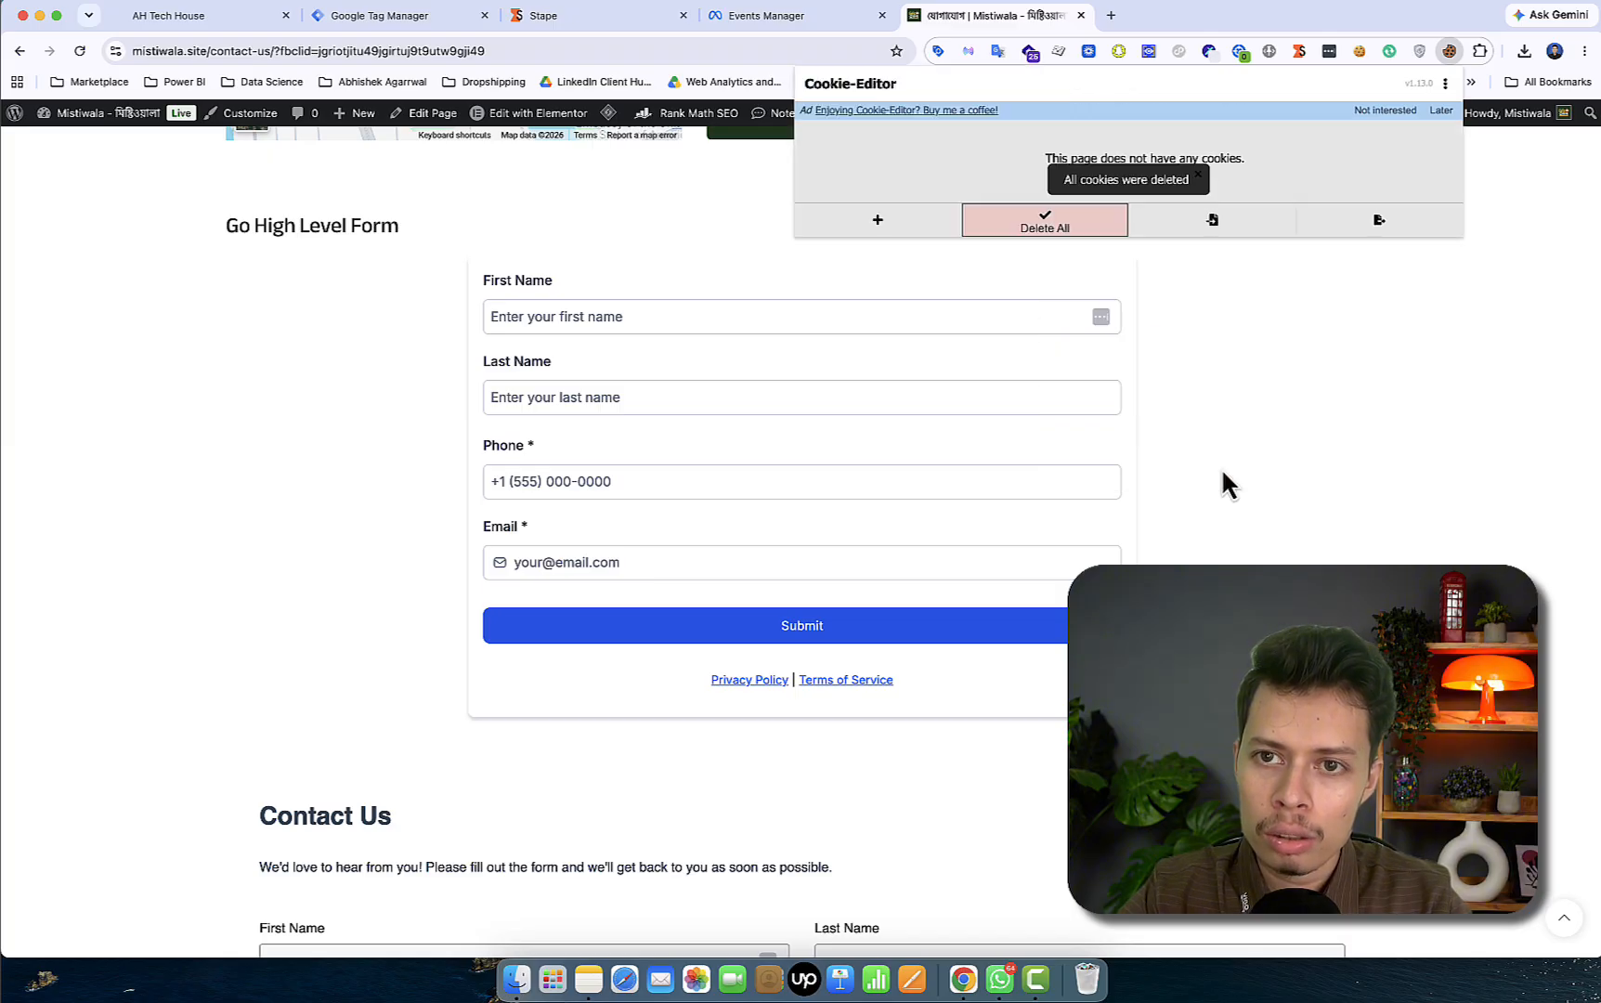
click(540, 58)
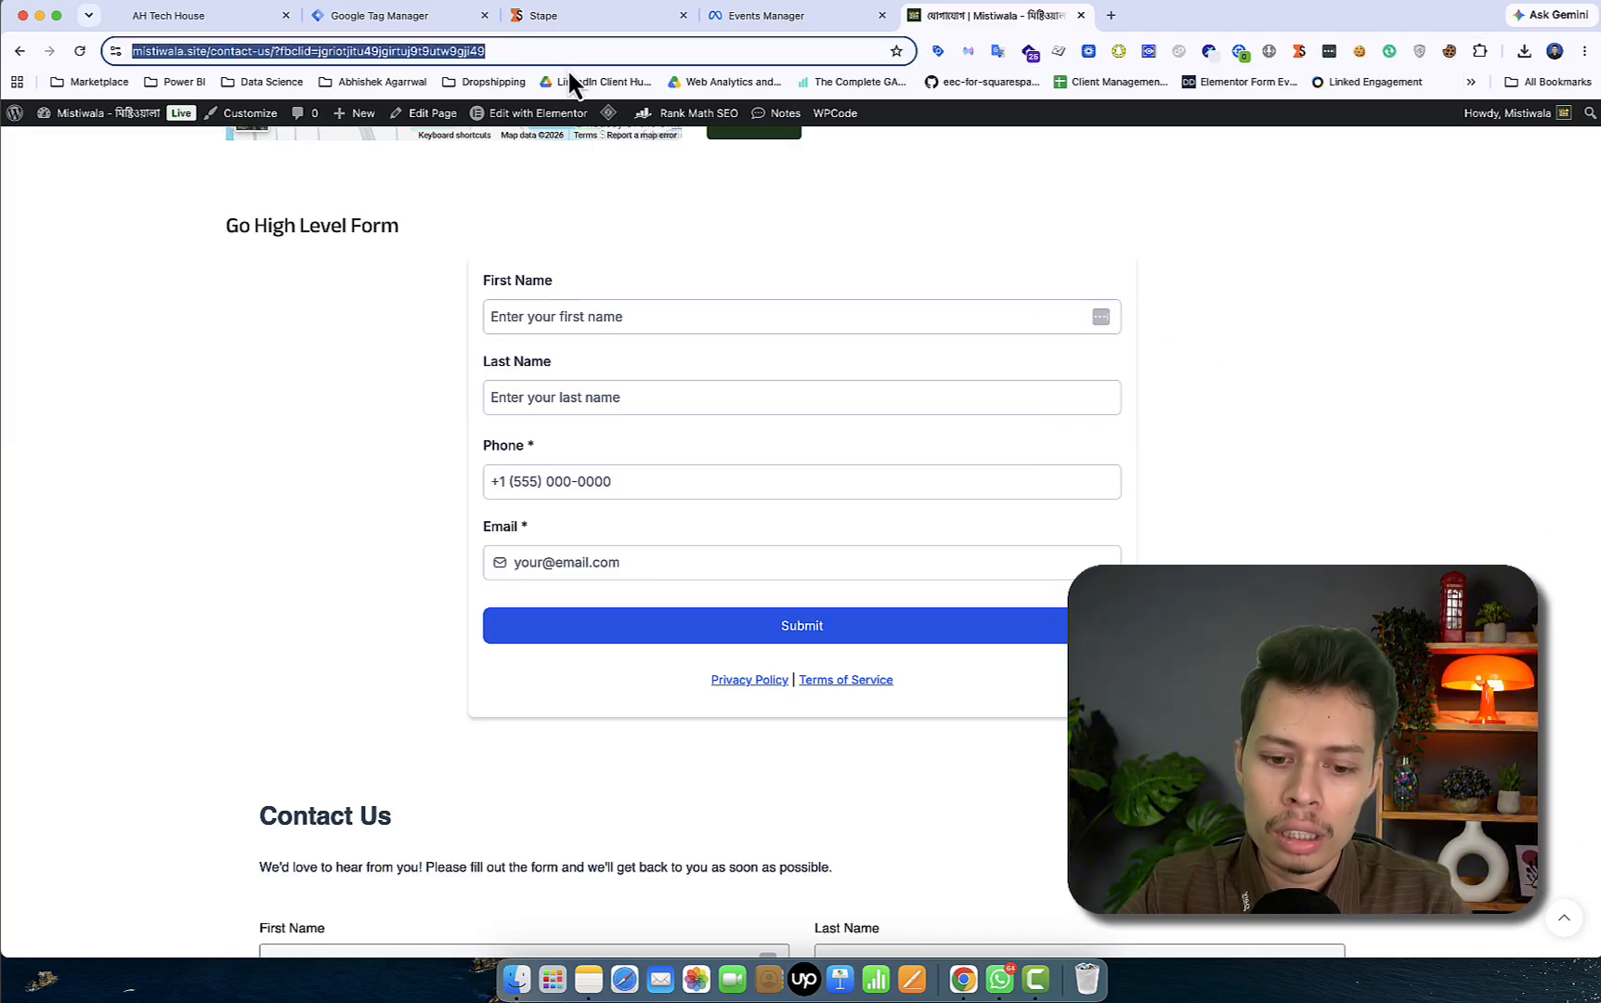
key(Return)
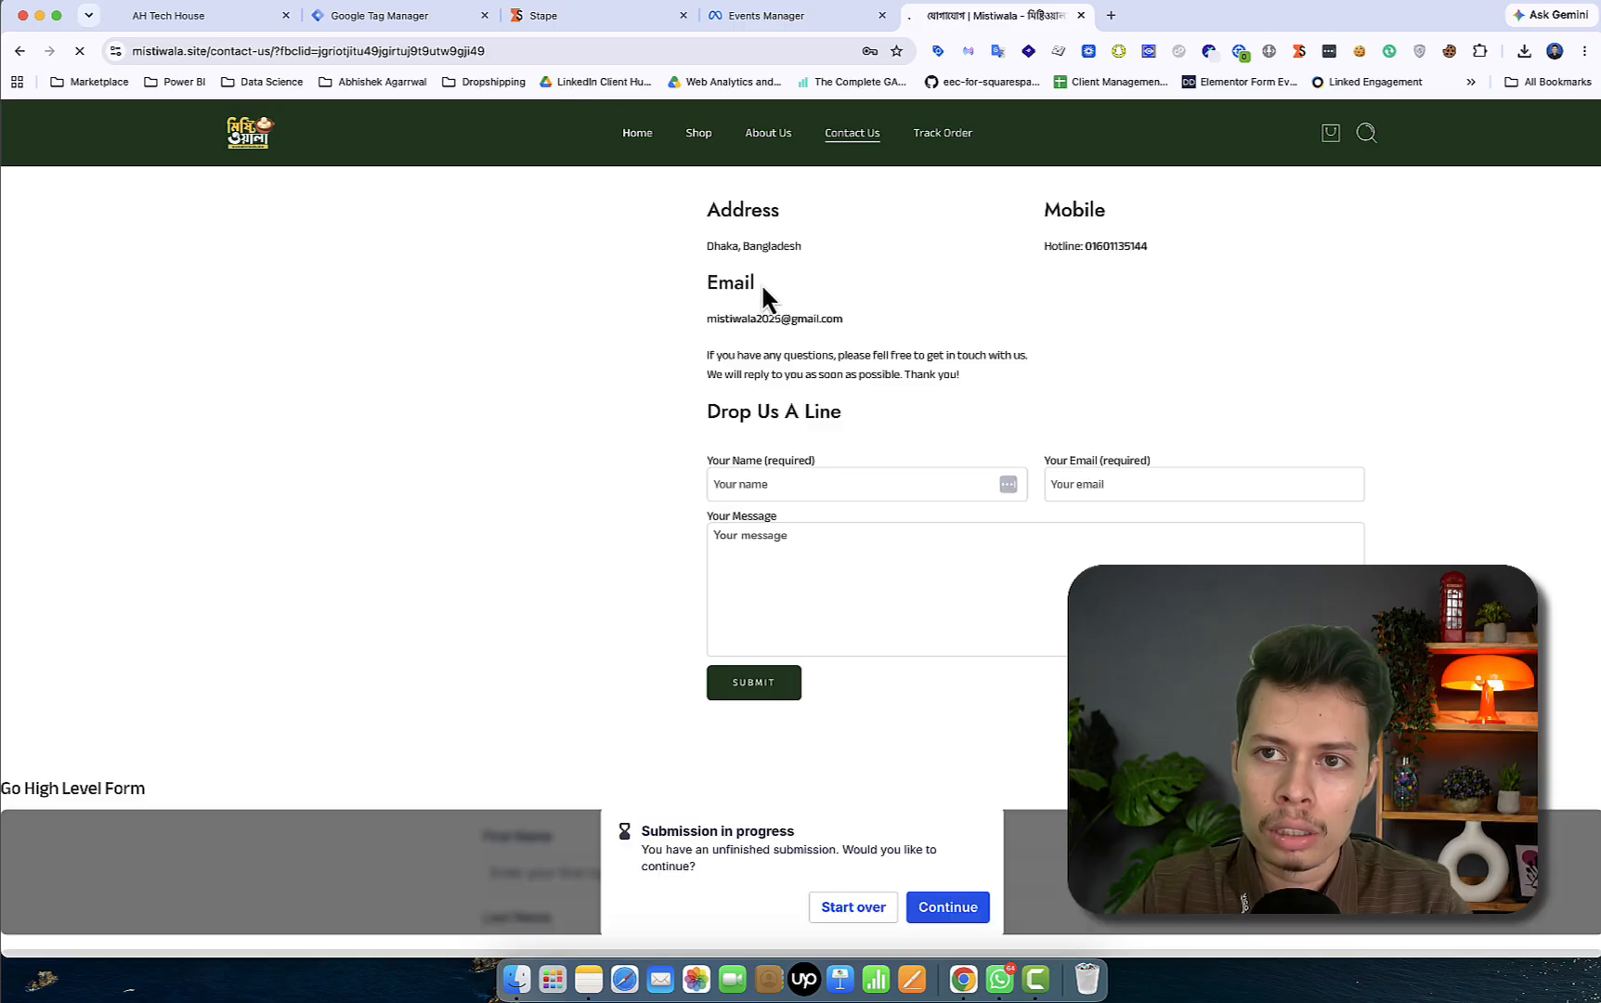
- Dismiss the unfinished-submission prompt, reload the contact page again, and return to GoHighLevel contacts
scroll(990, 470, down, 4)
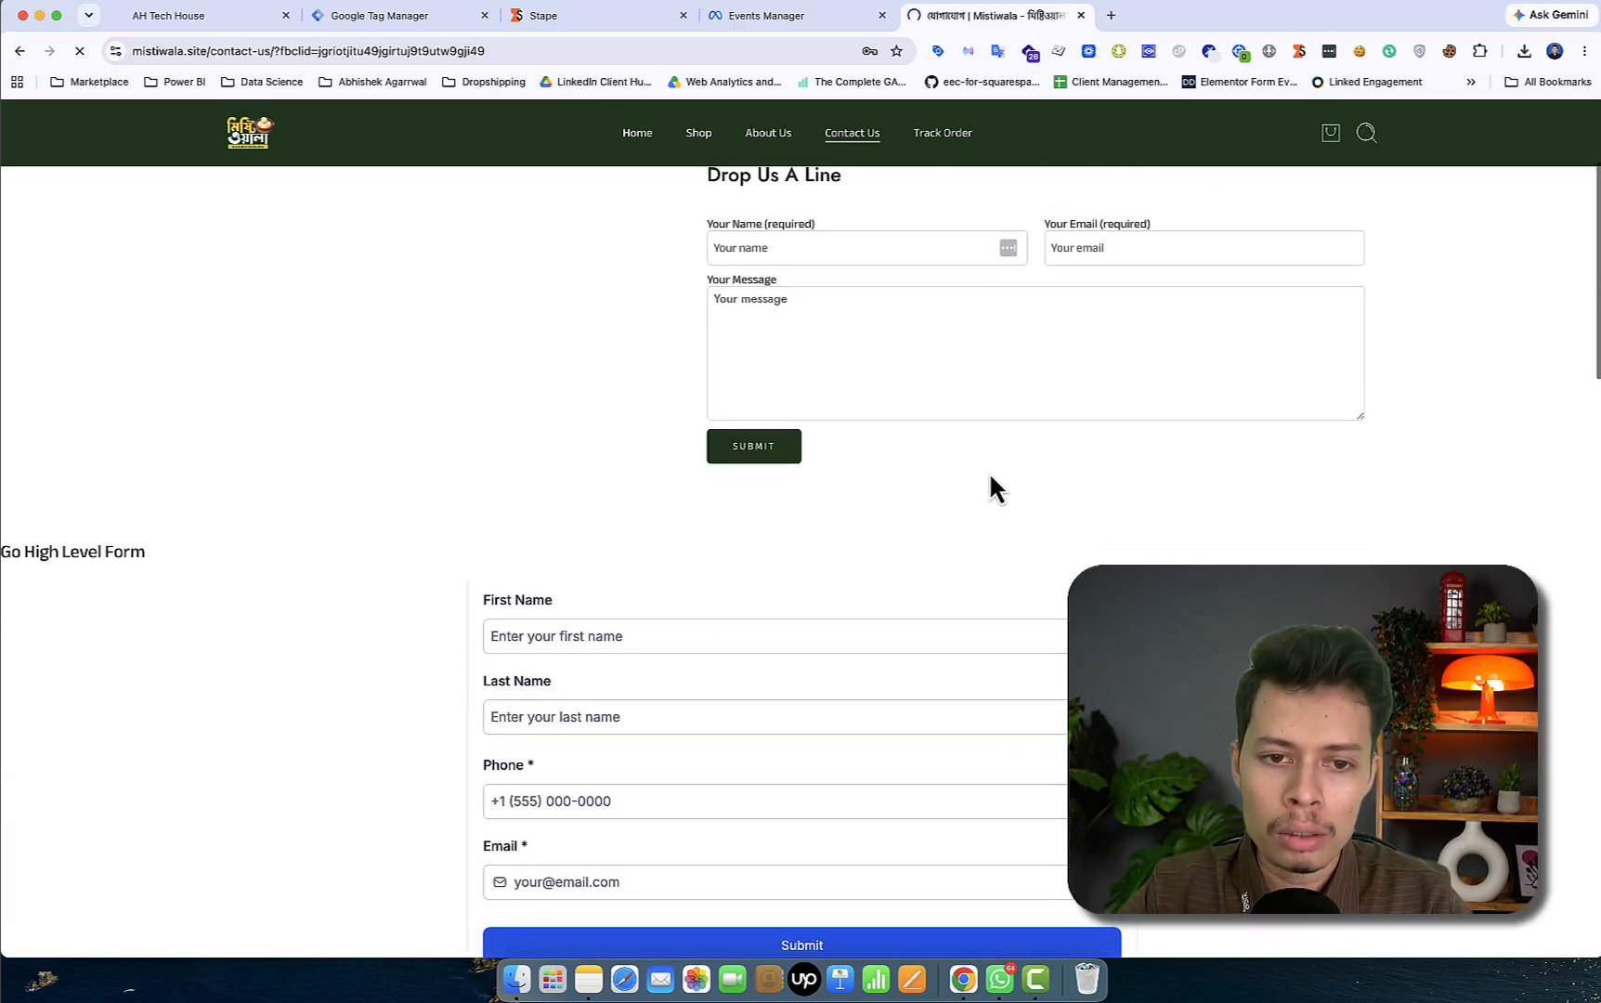
click(948, 764)
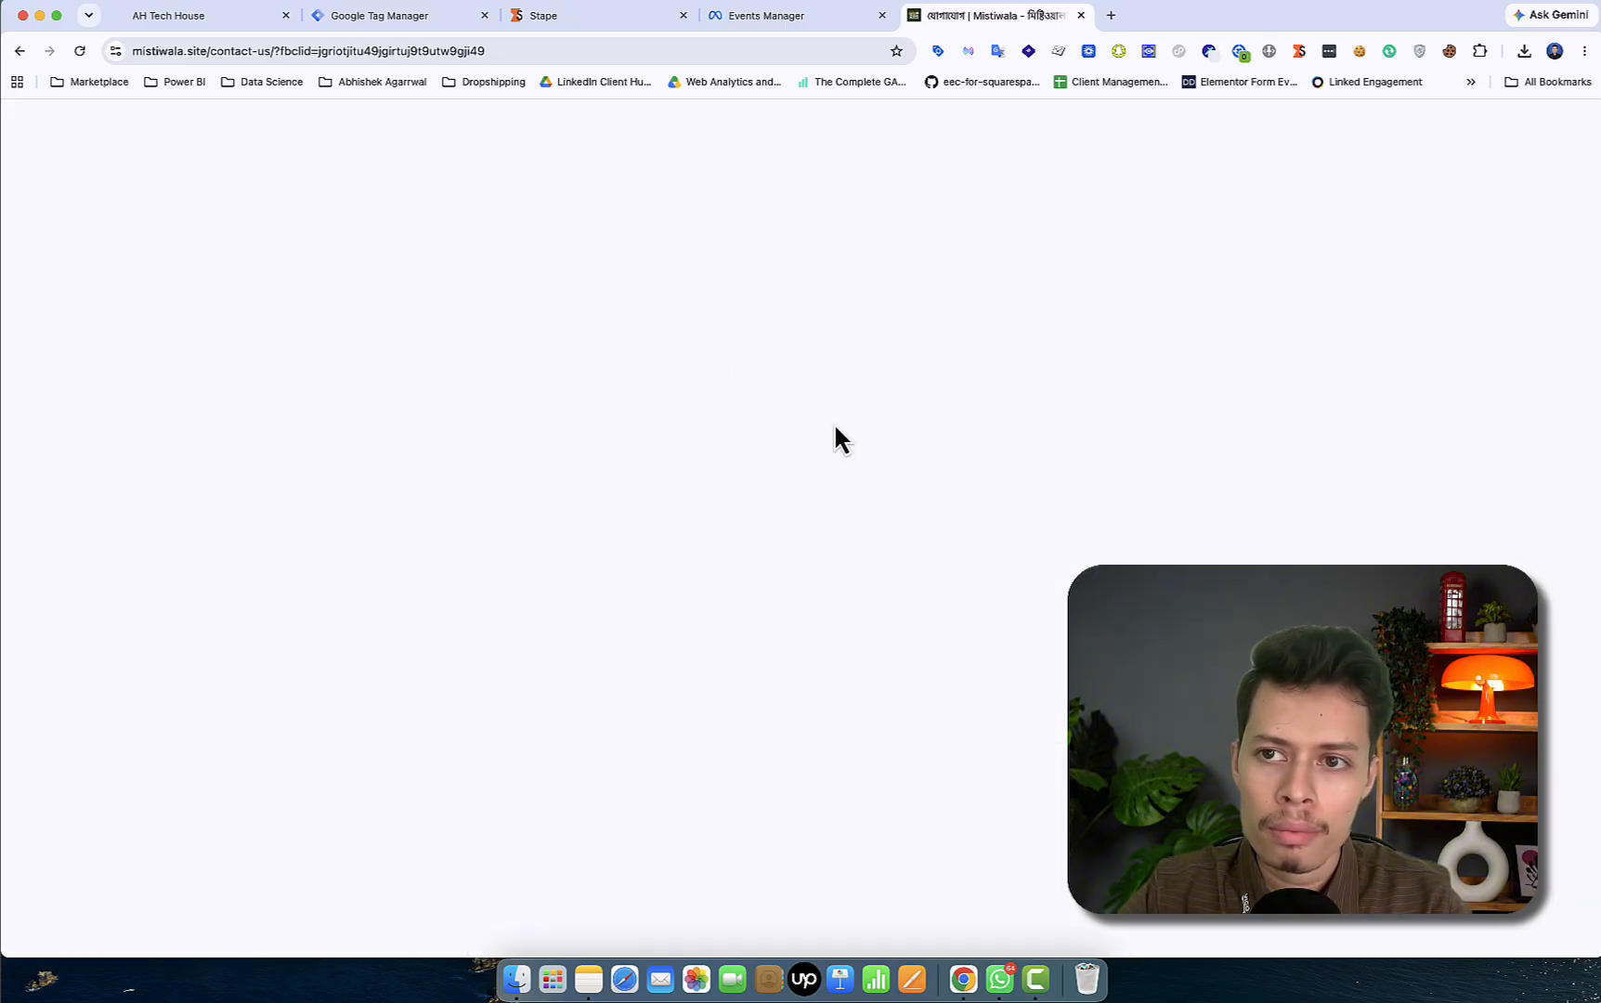
click(81, 58)
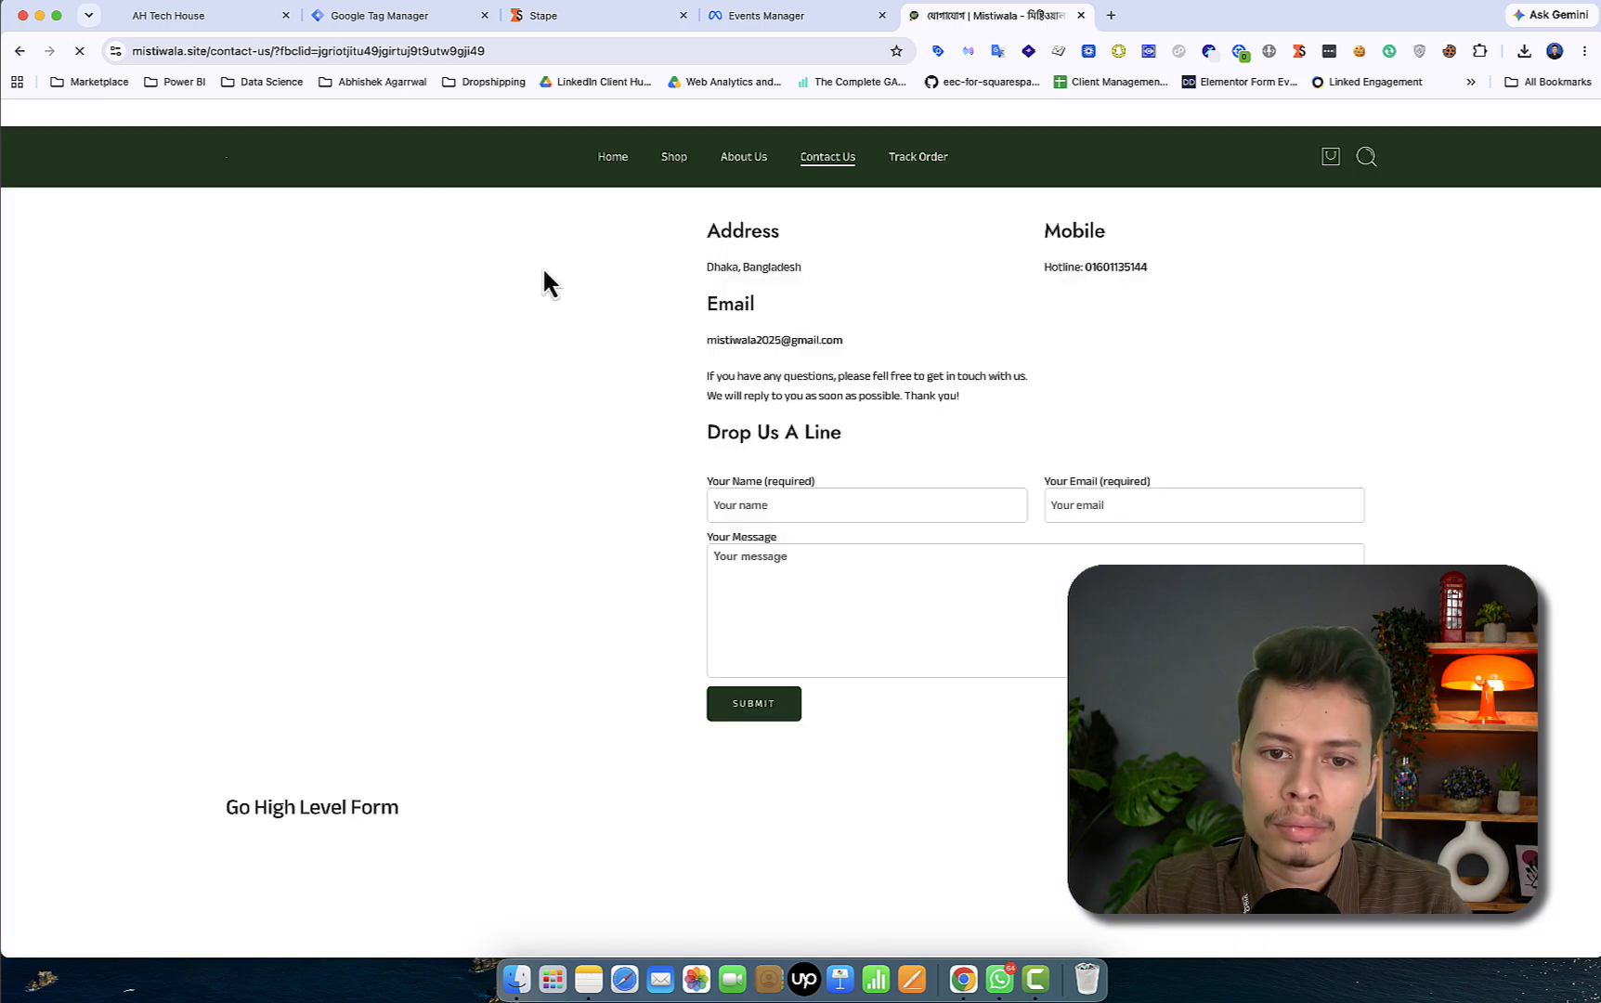
scroll(875, 612, down, 5)
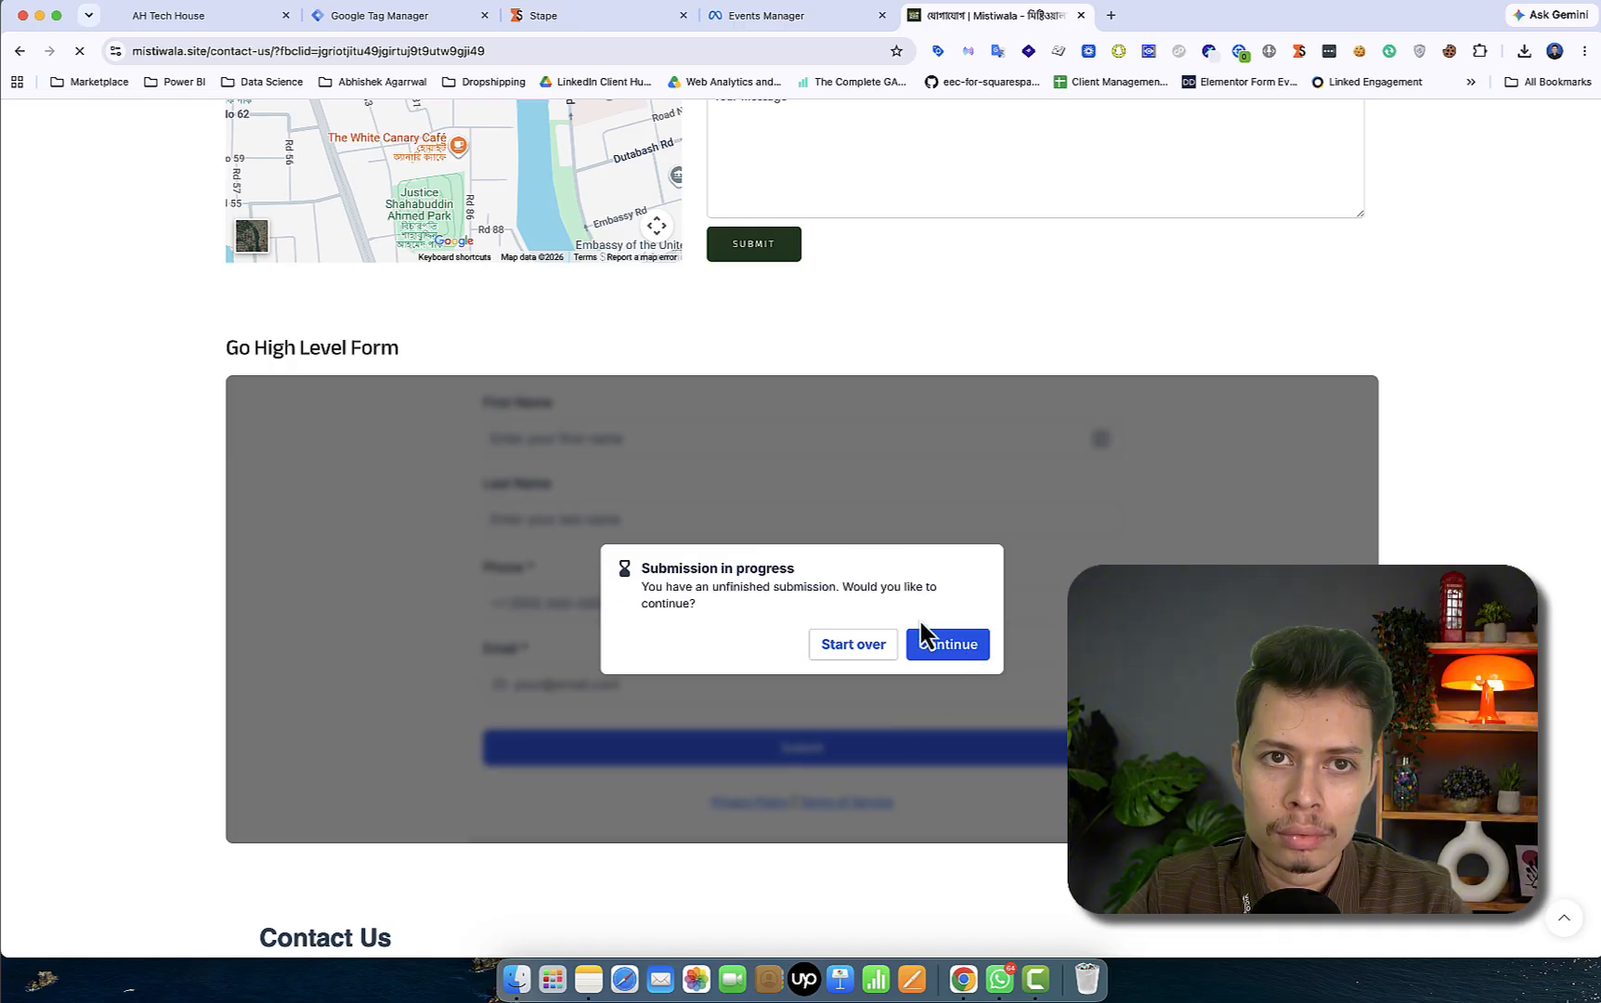
click(196, 21)
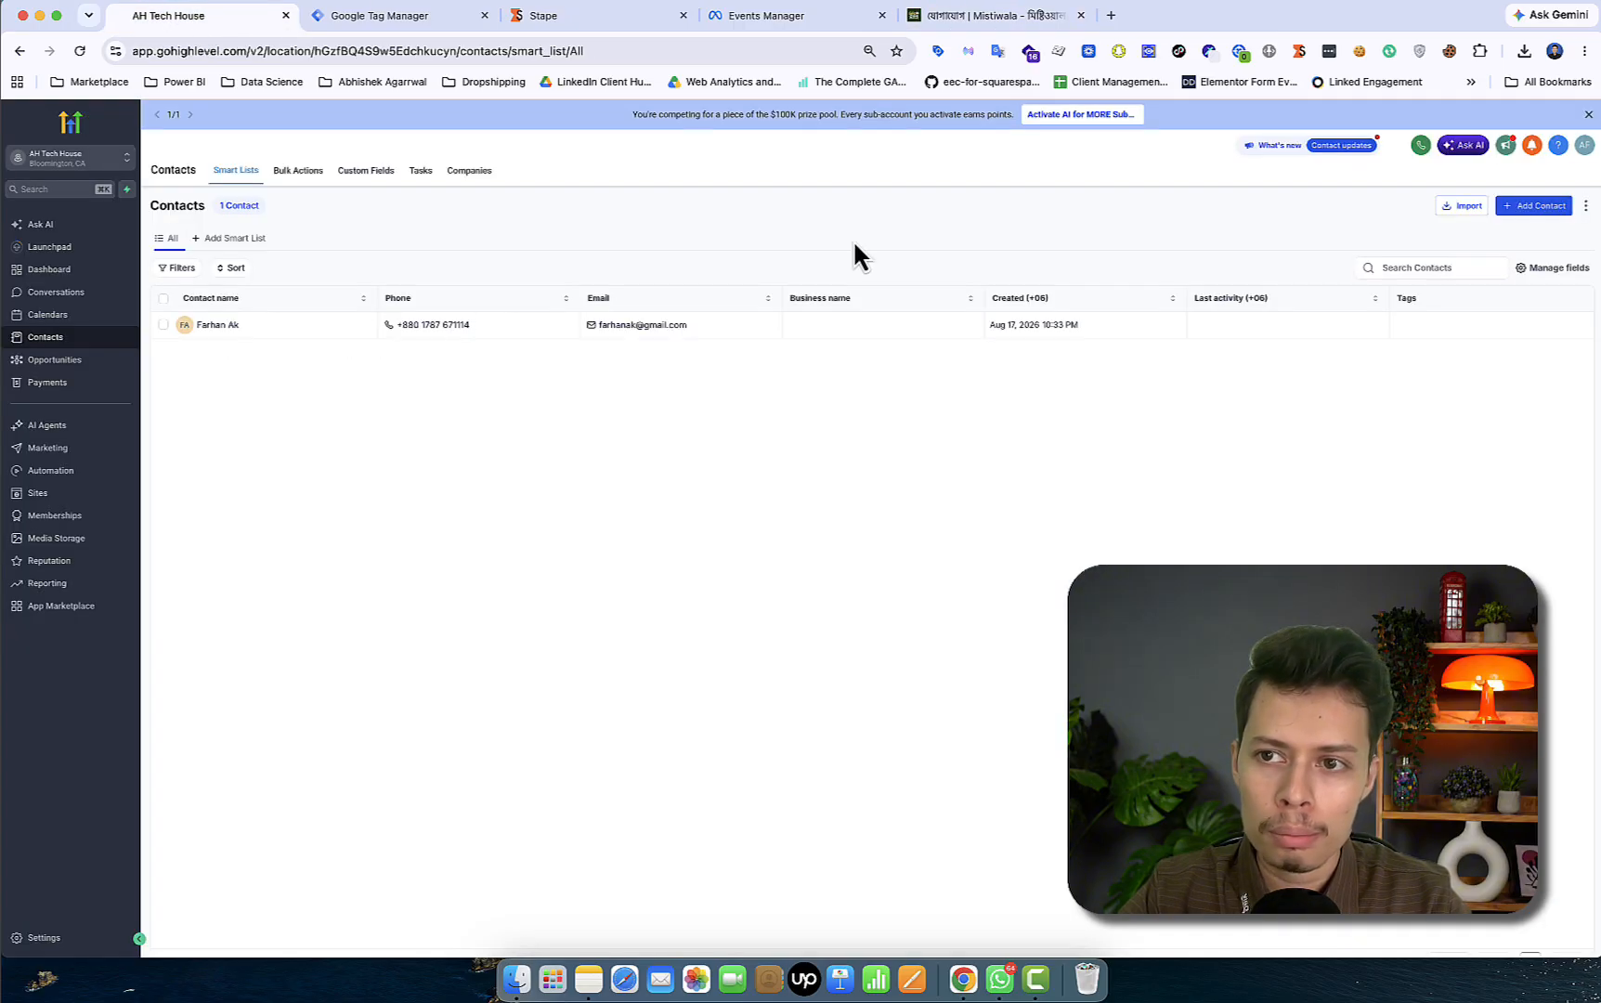
- Continue to the Go High Level form and enter the test lead's first and last name
click(954, 18)
click(951, 655)
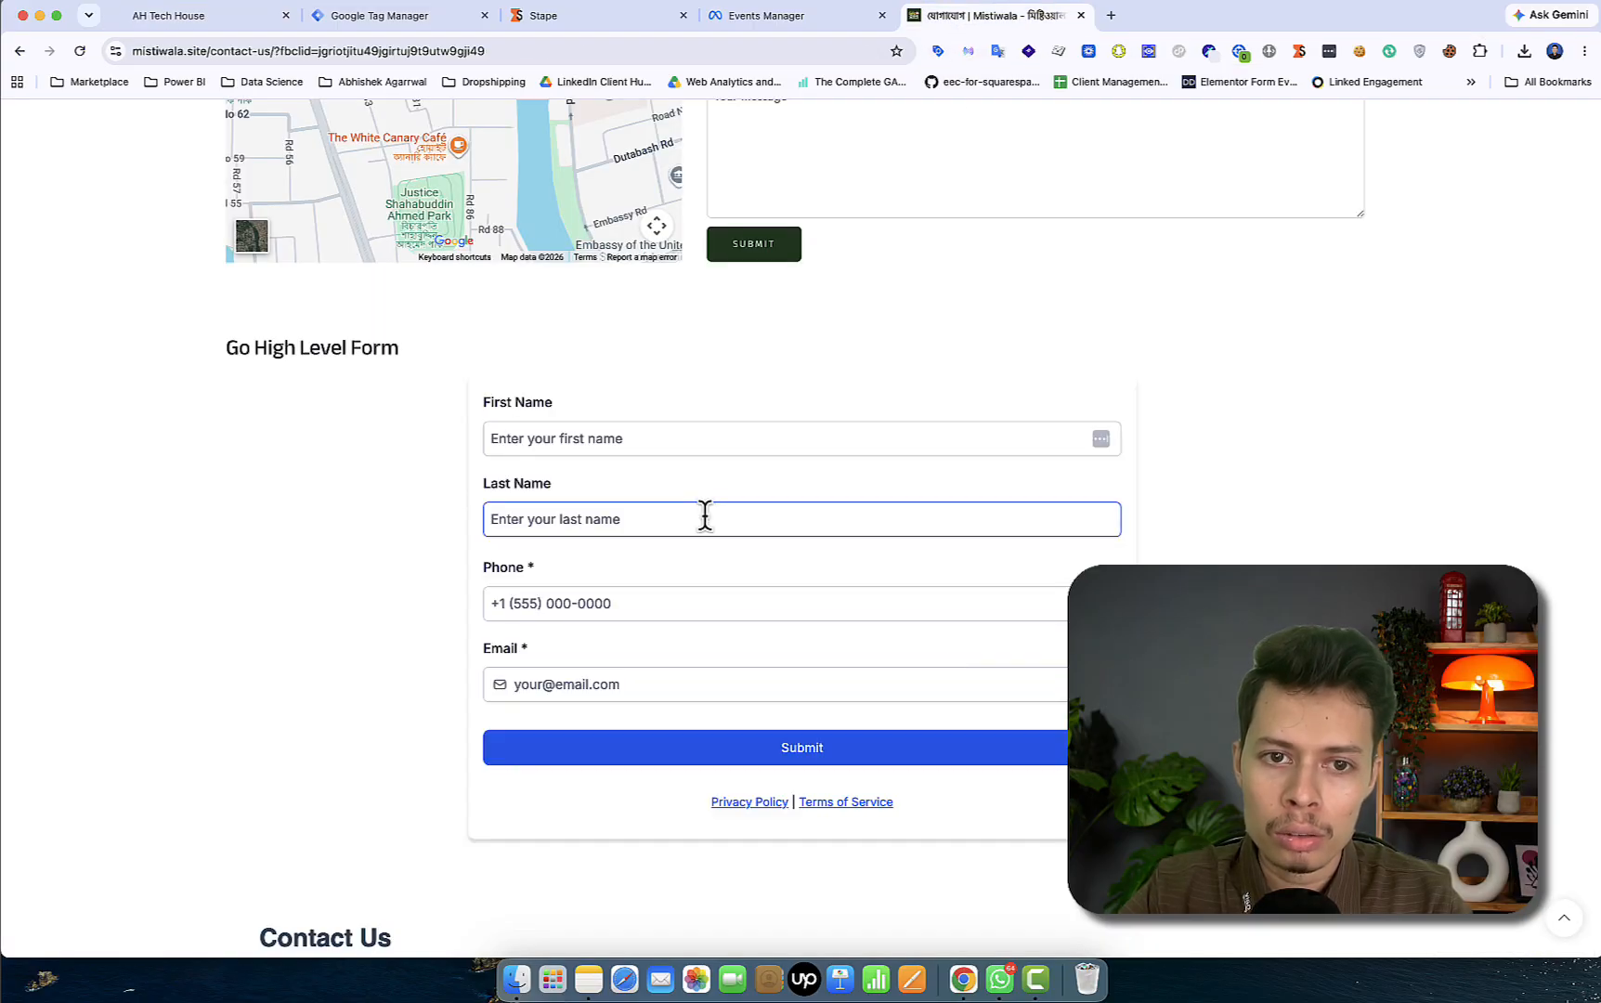
click(675, 443)
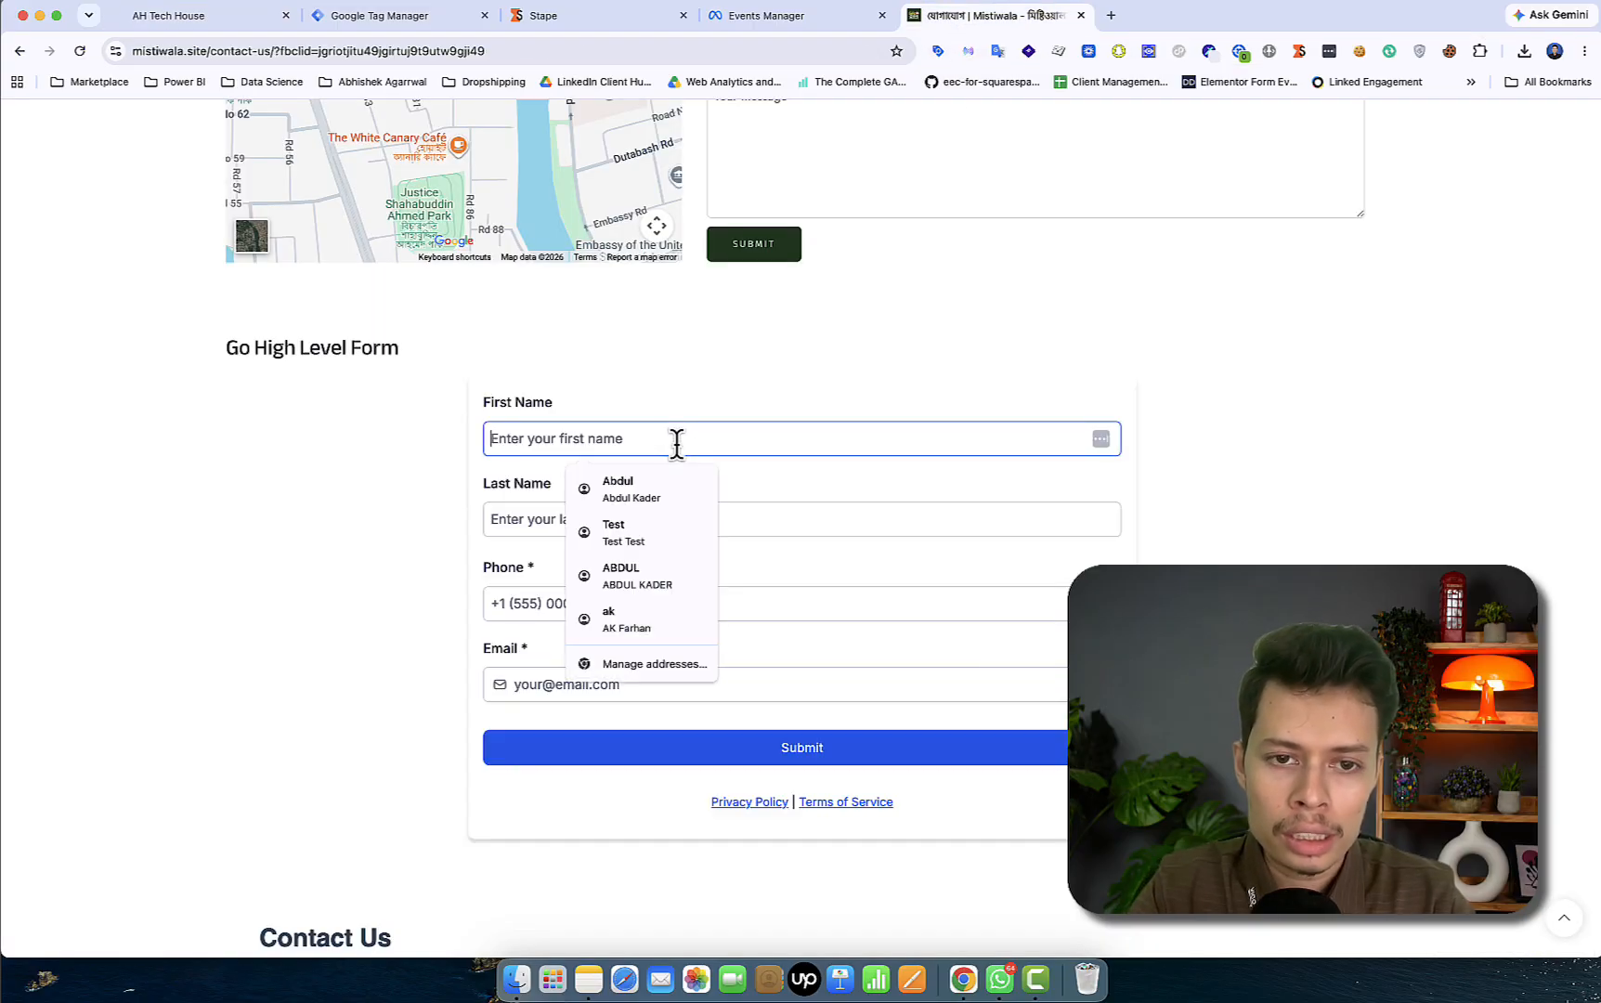
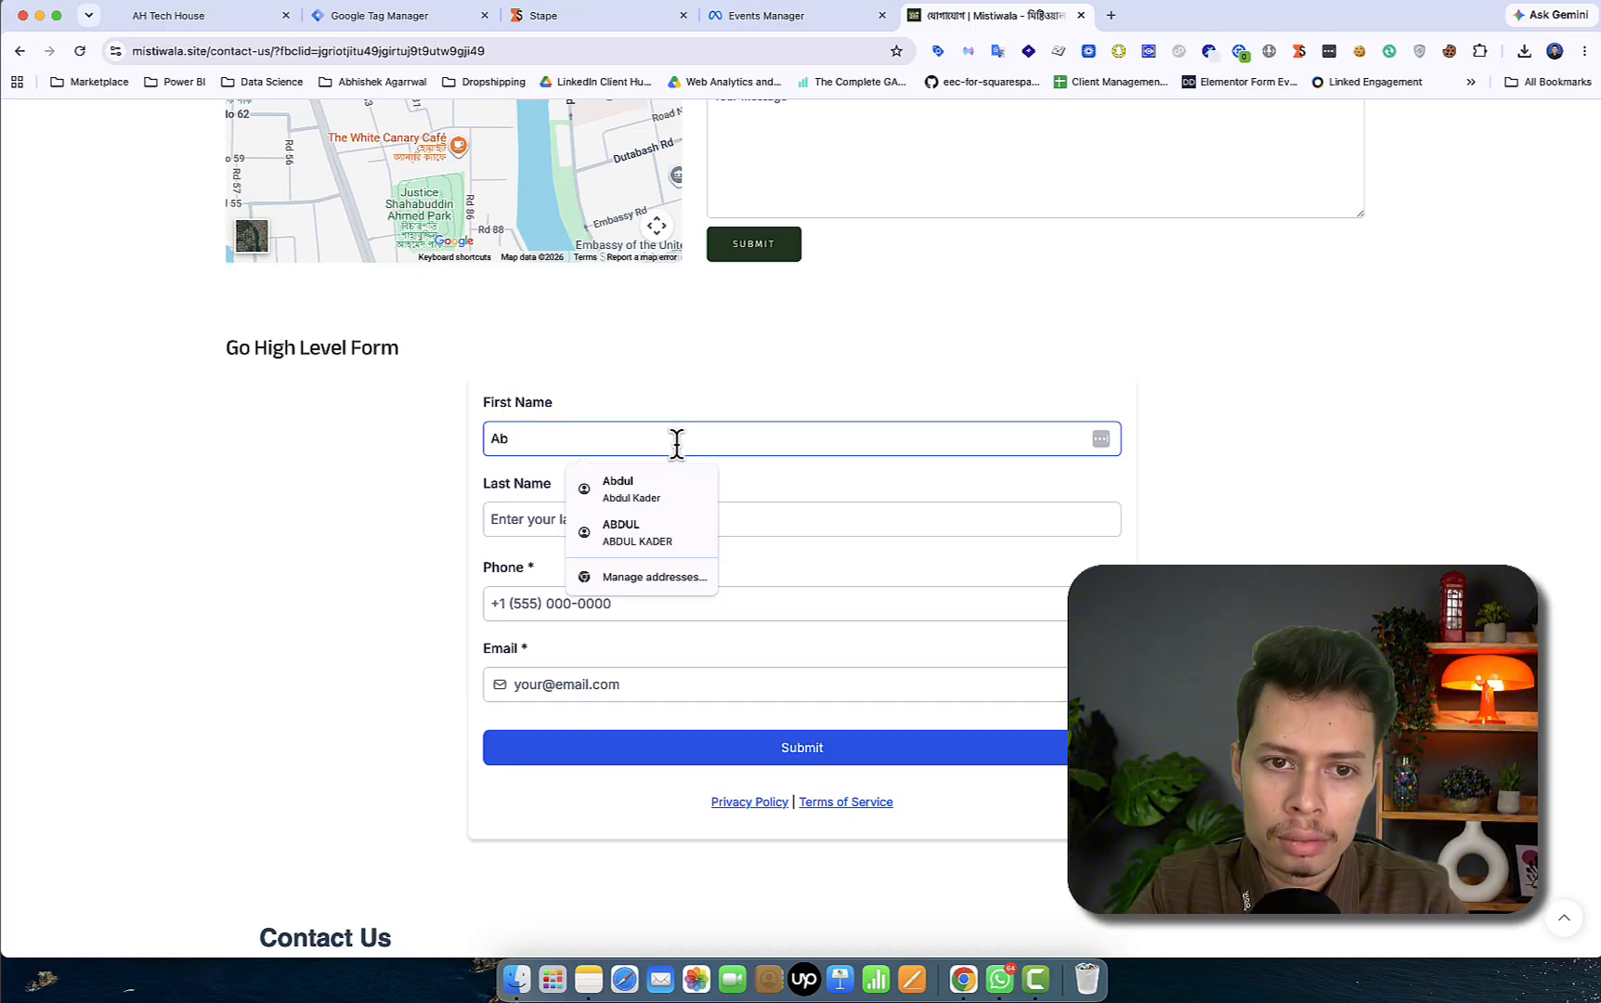
click(728, 506)
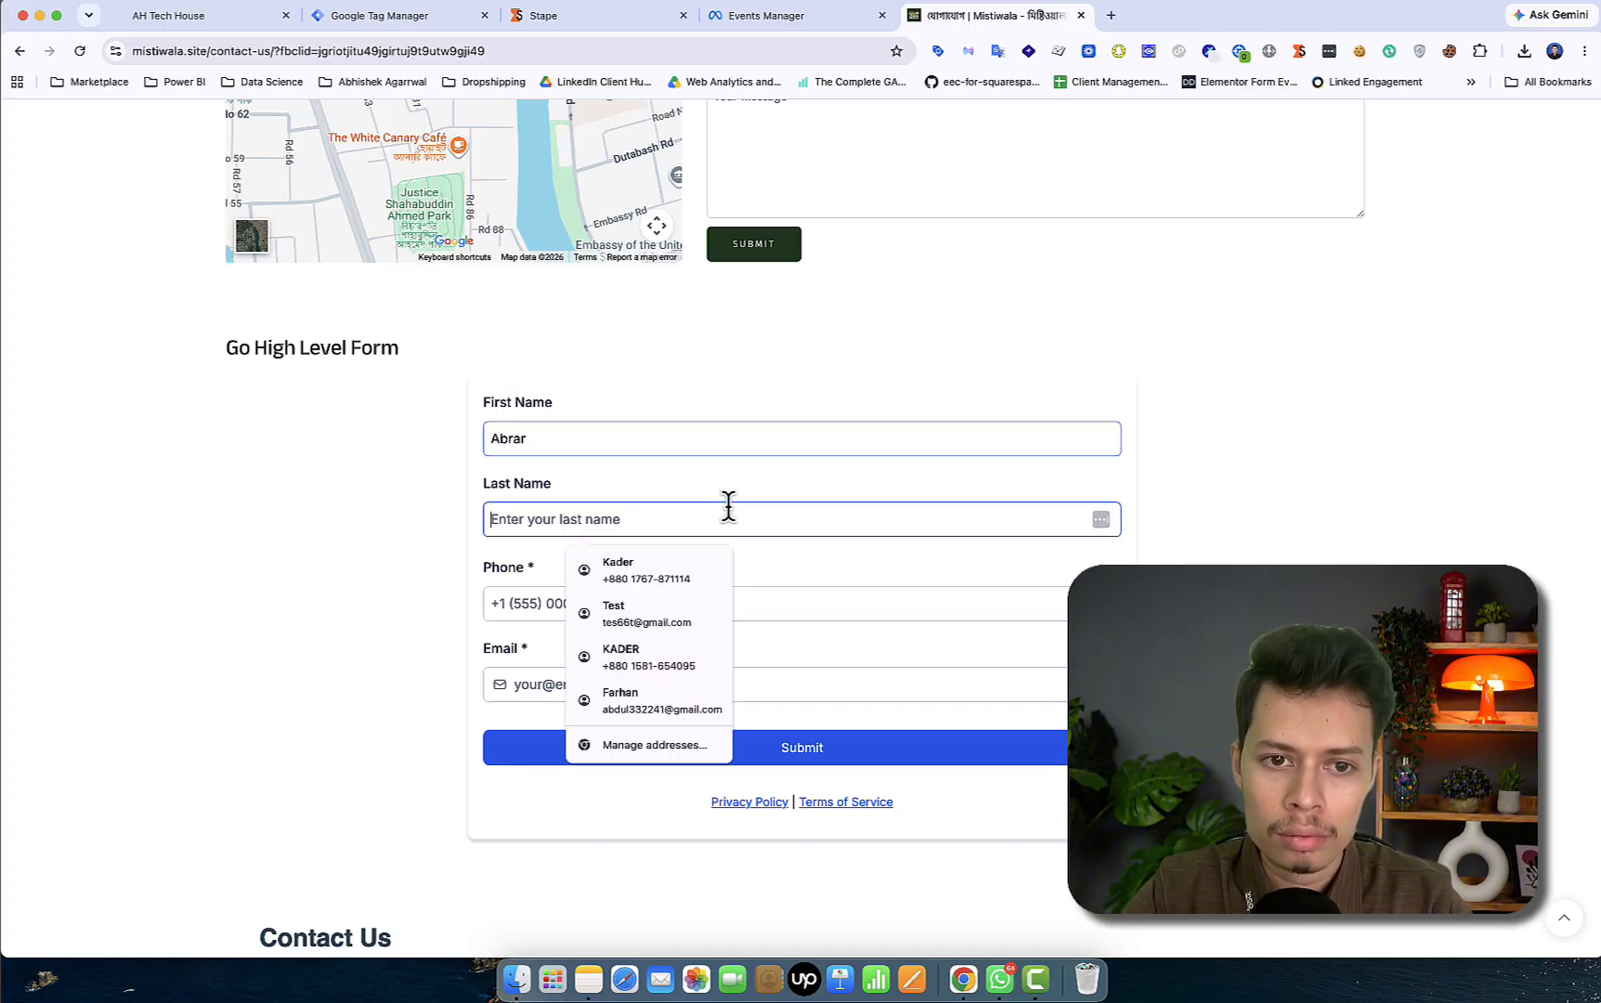
- Fill the phone number from a saved suggestion and correct its digits
click(708, 611)
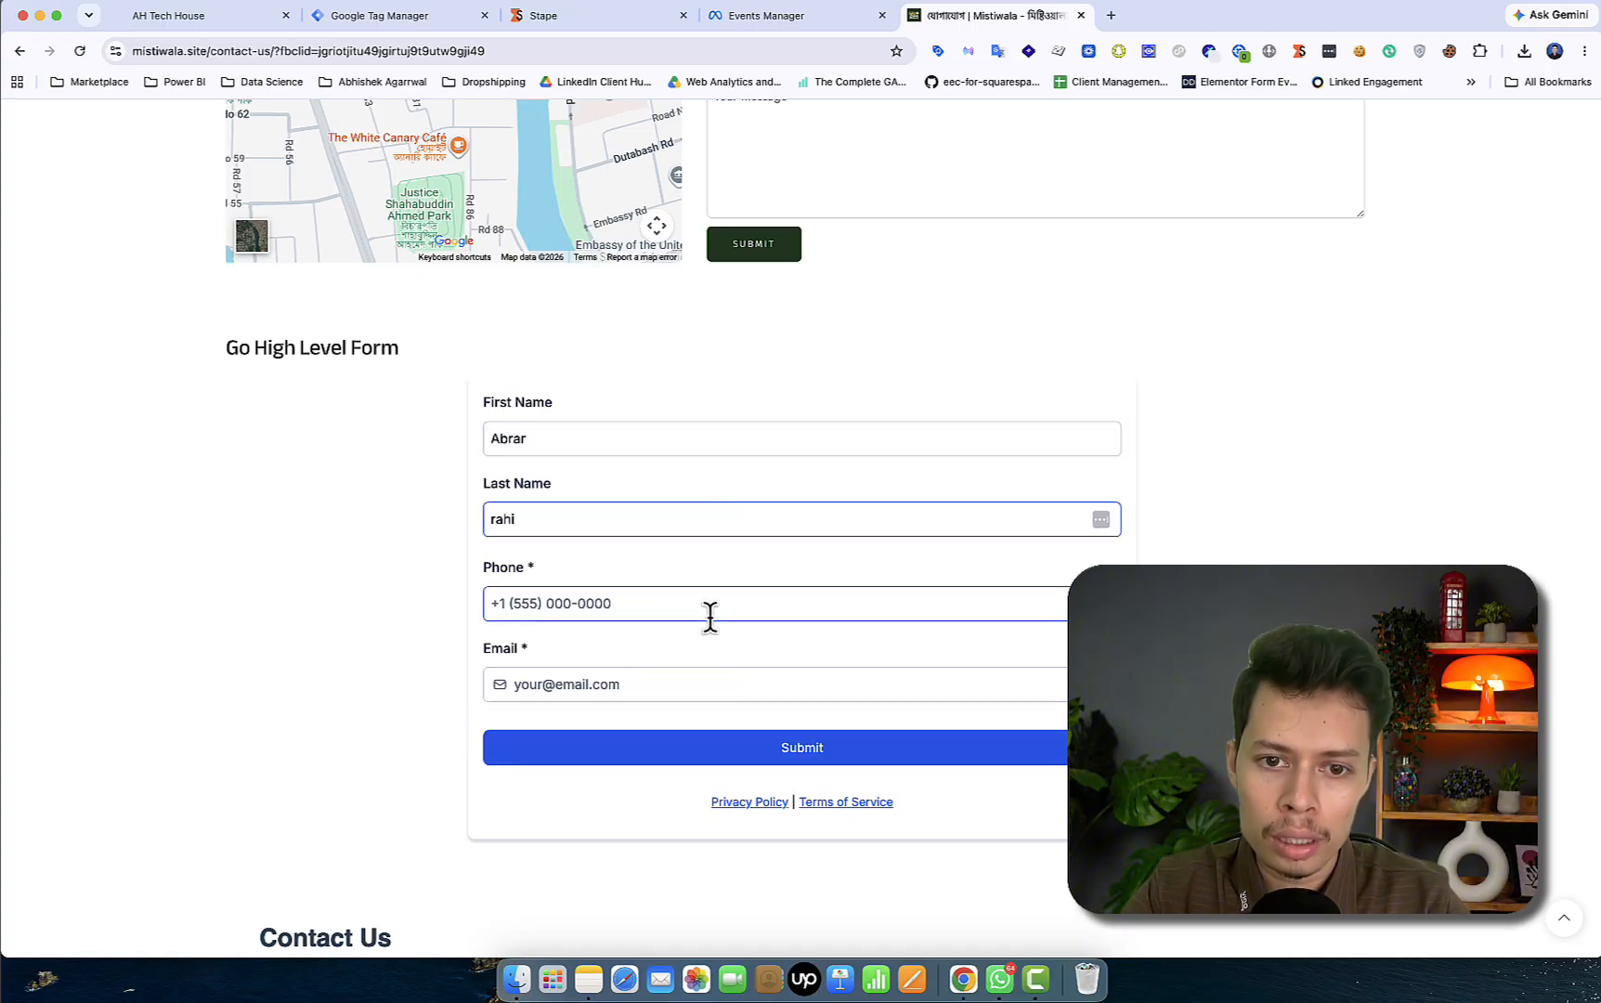
click(688, 647)
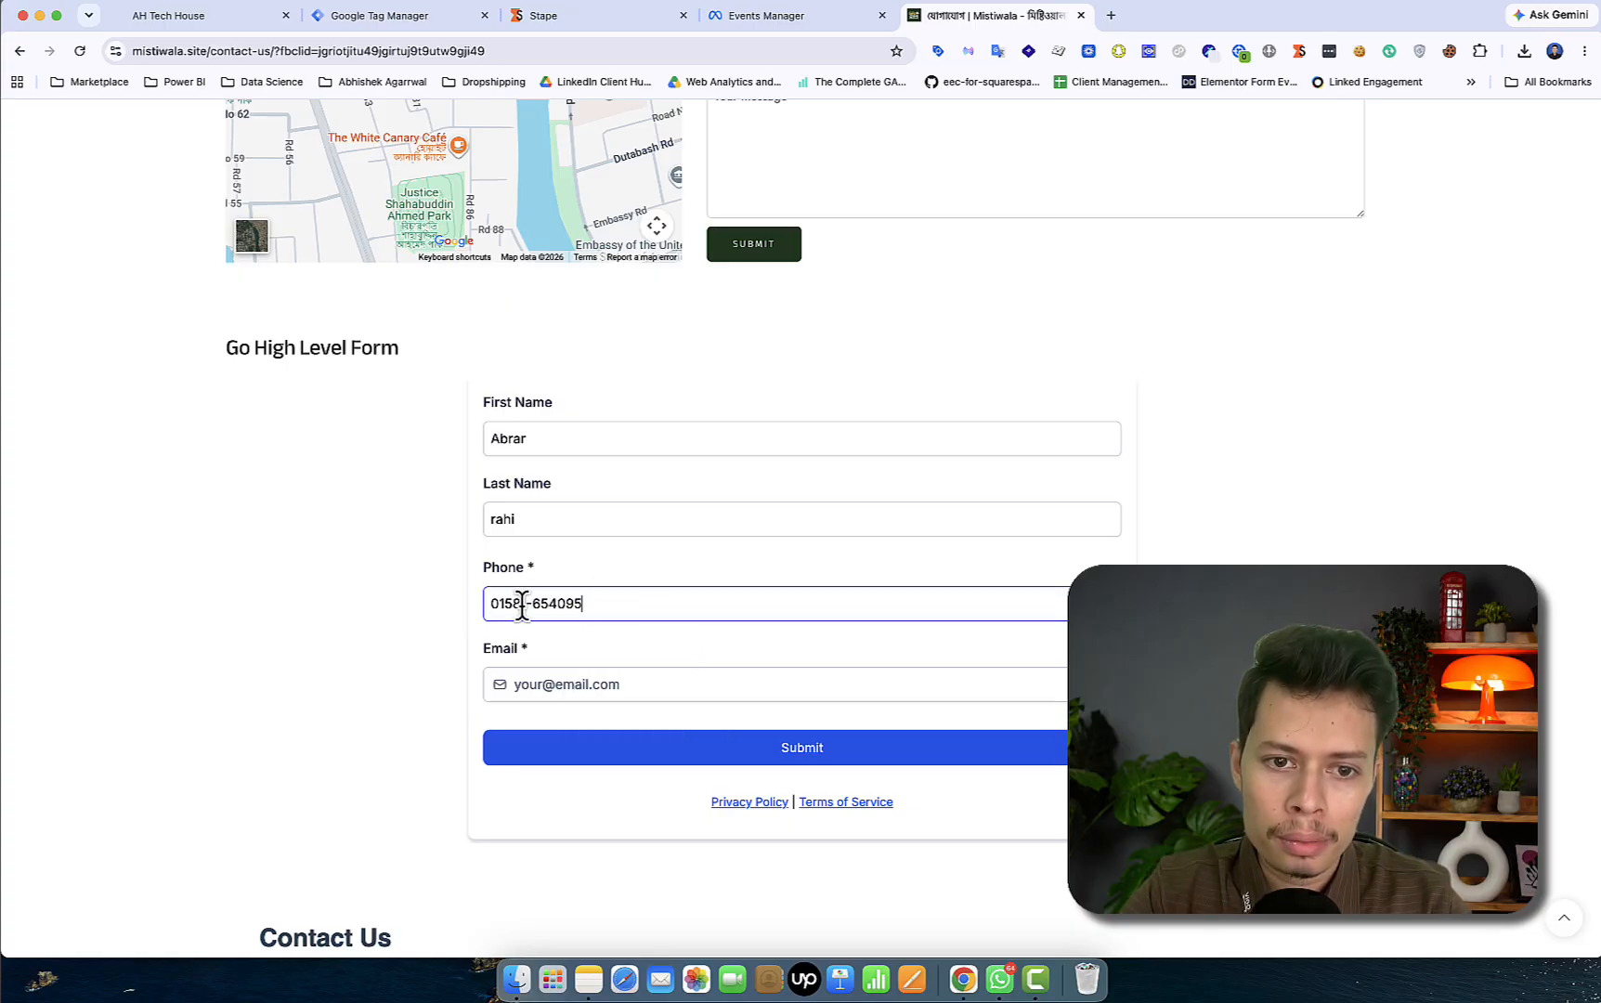
key(BackSpace)
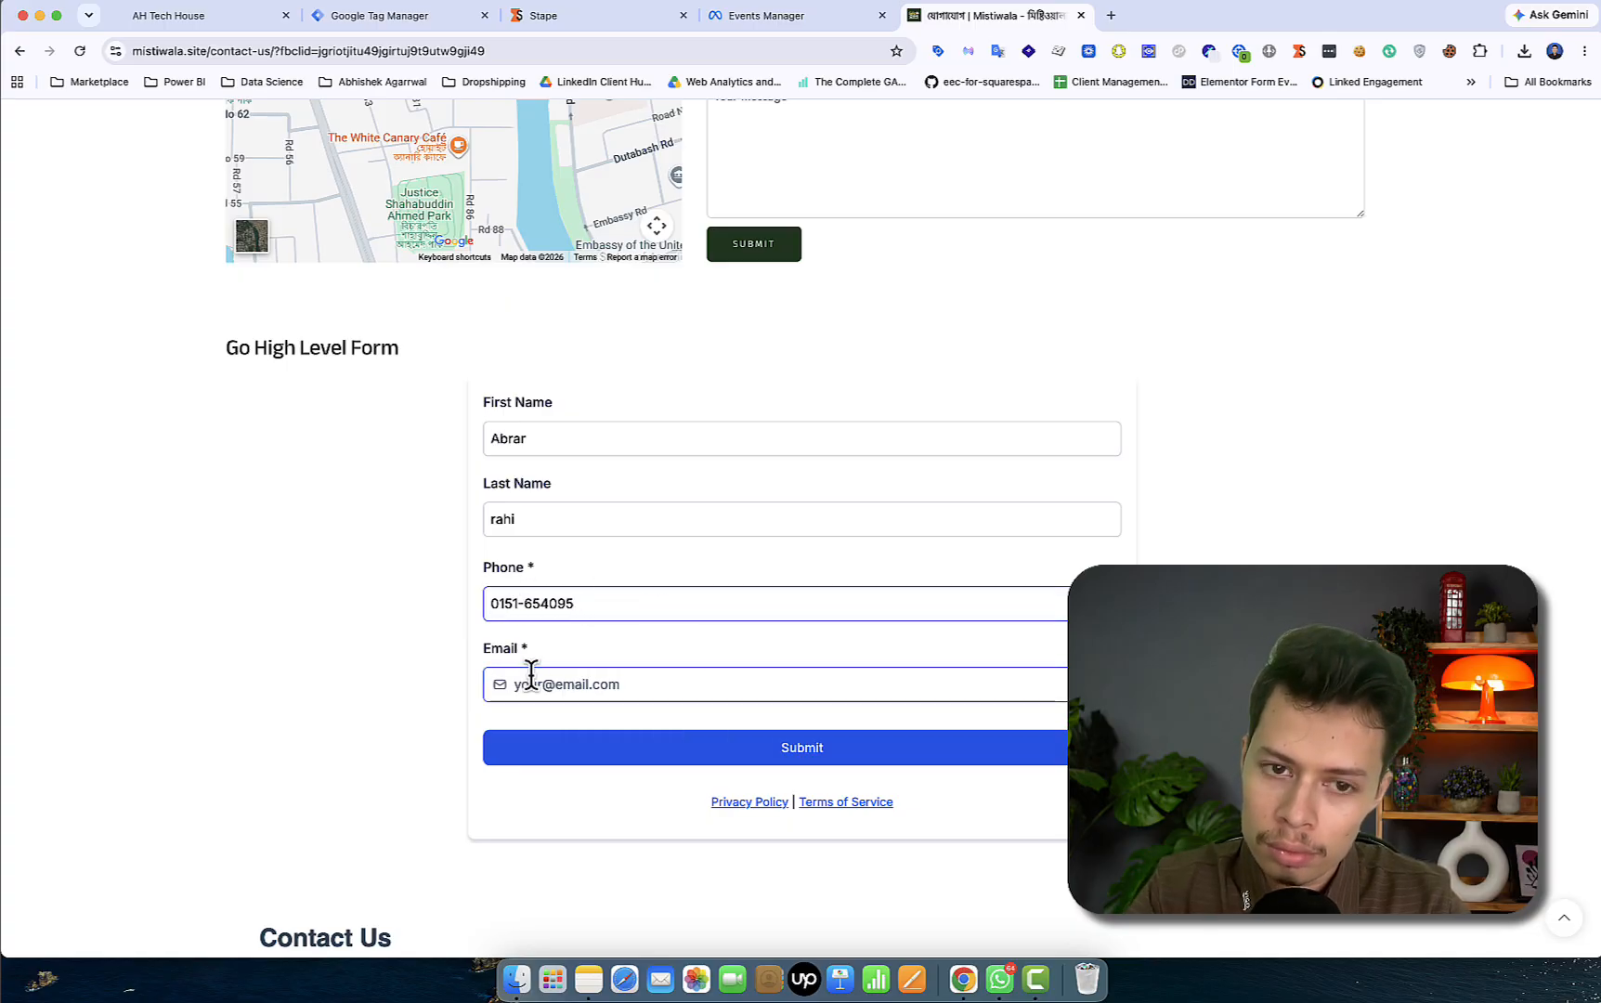
text(9)
key(Right)
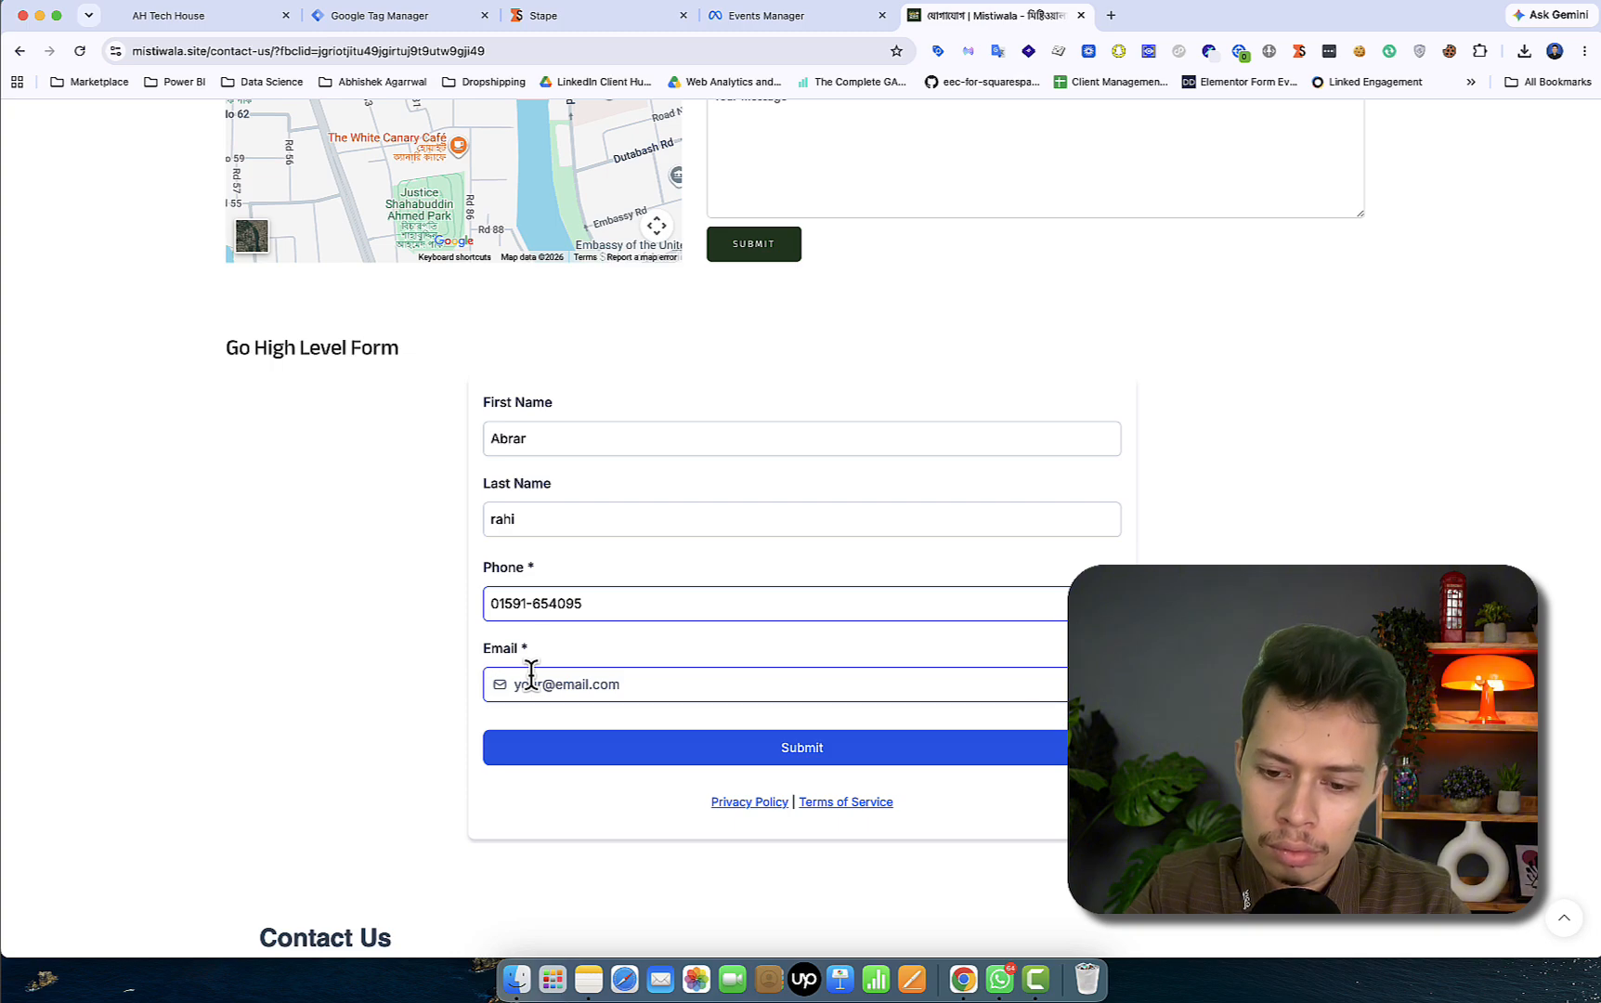
key(BackSpace)
text(0)
key(End)
text(9)
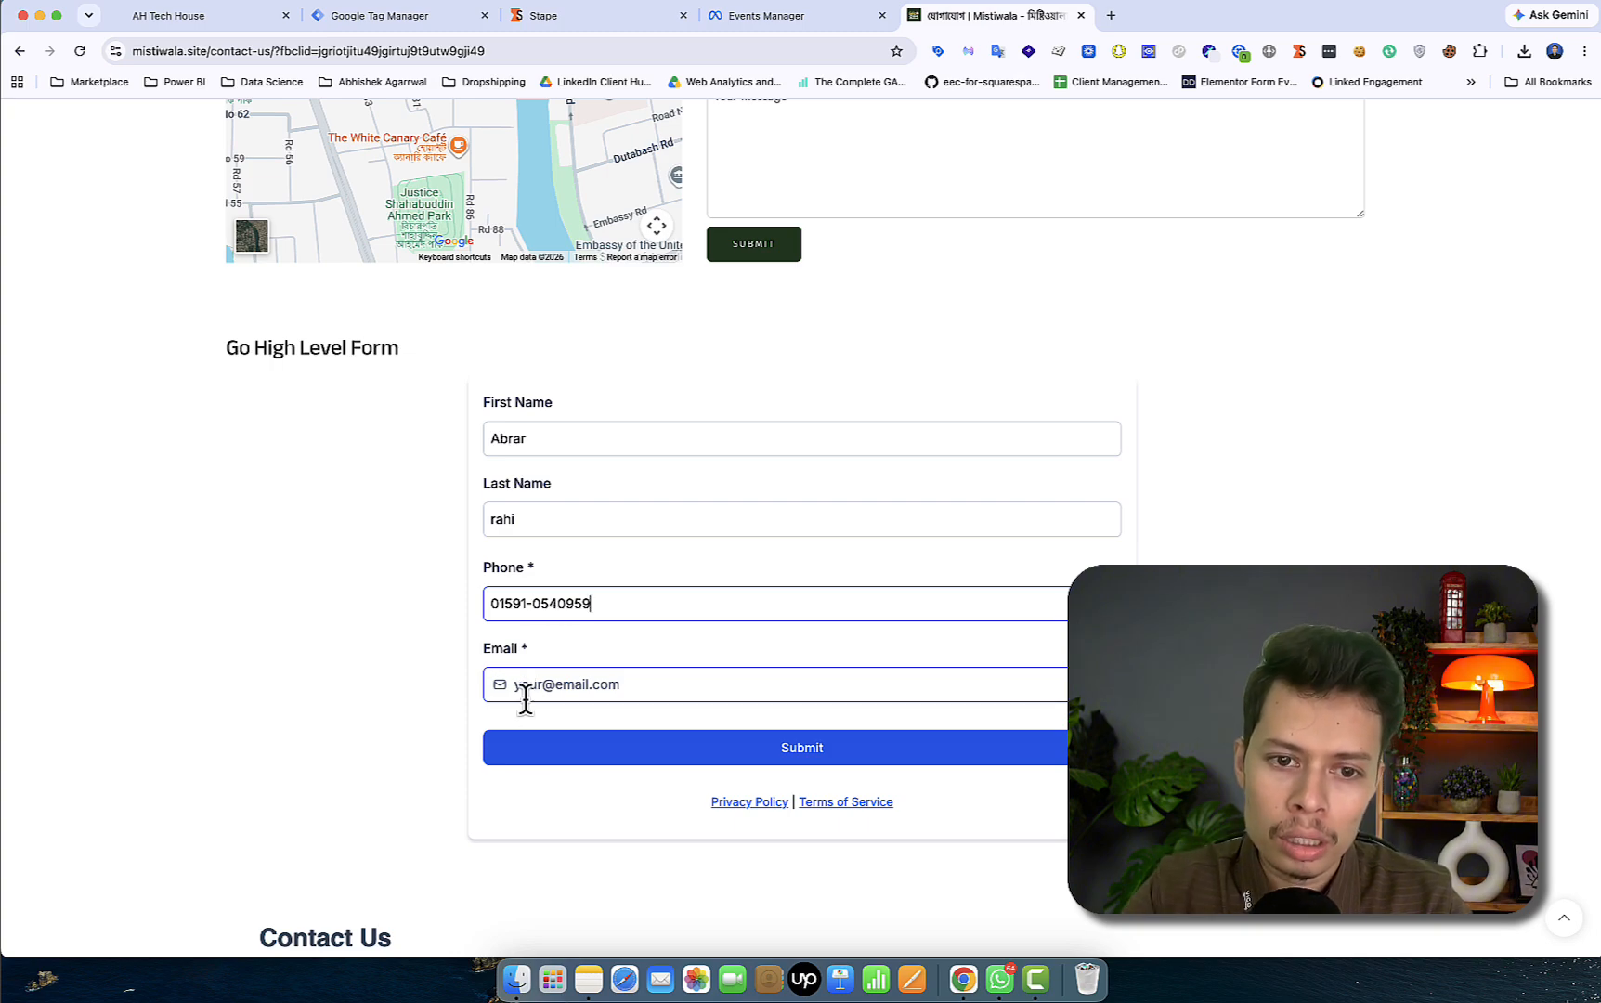
- Enter the lead's e-mail, submit, trim the extra phone digit, and resubmit the form
click(589, 684)
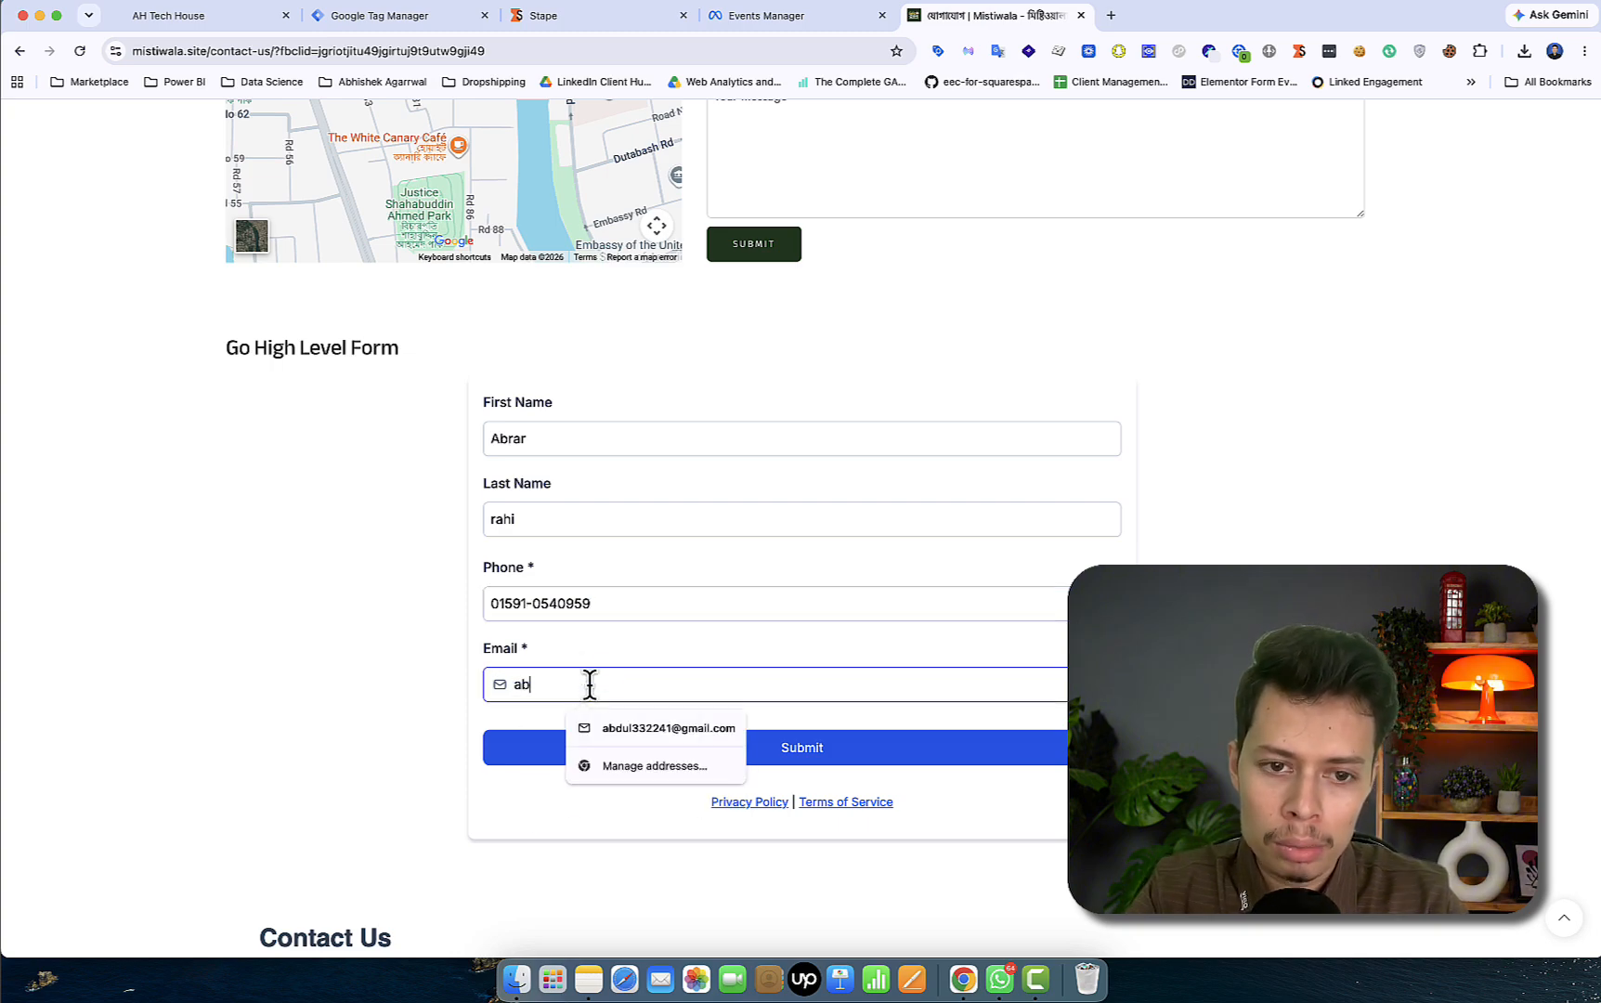
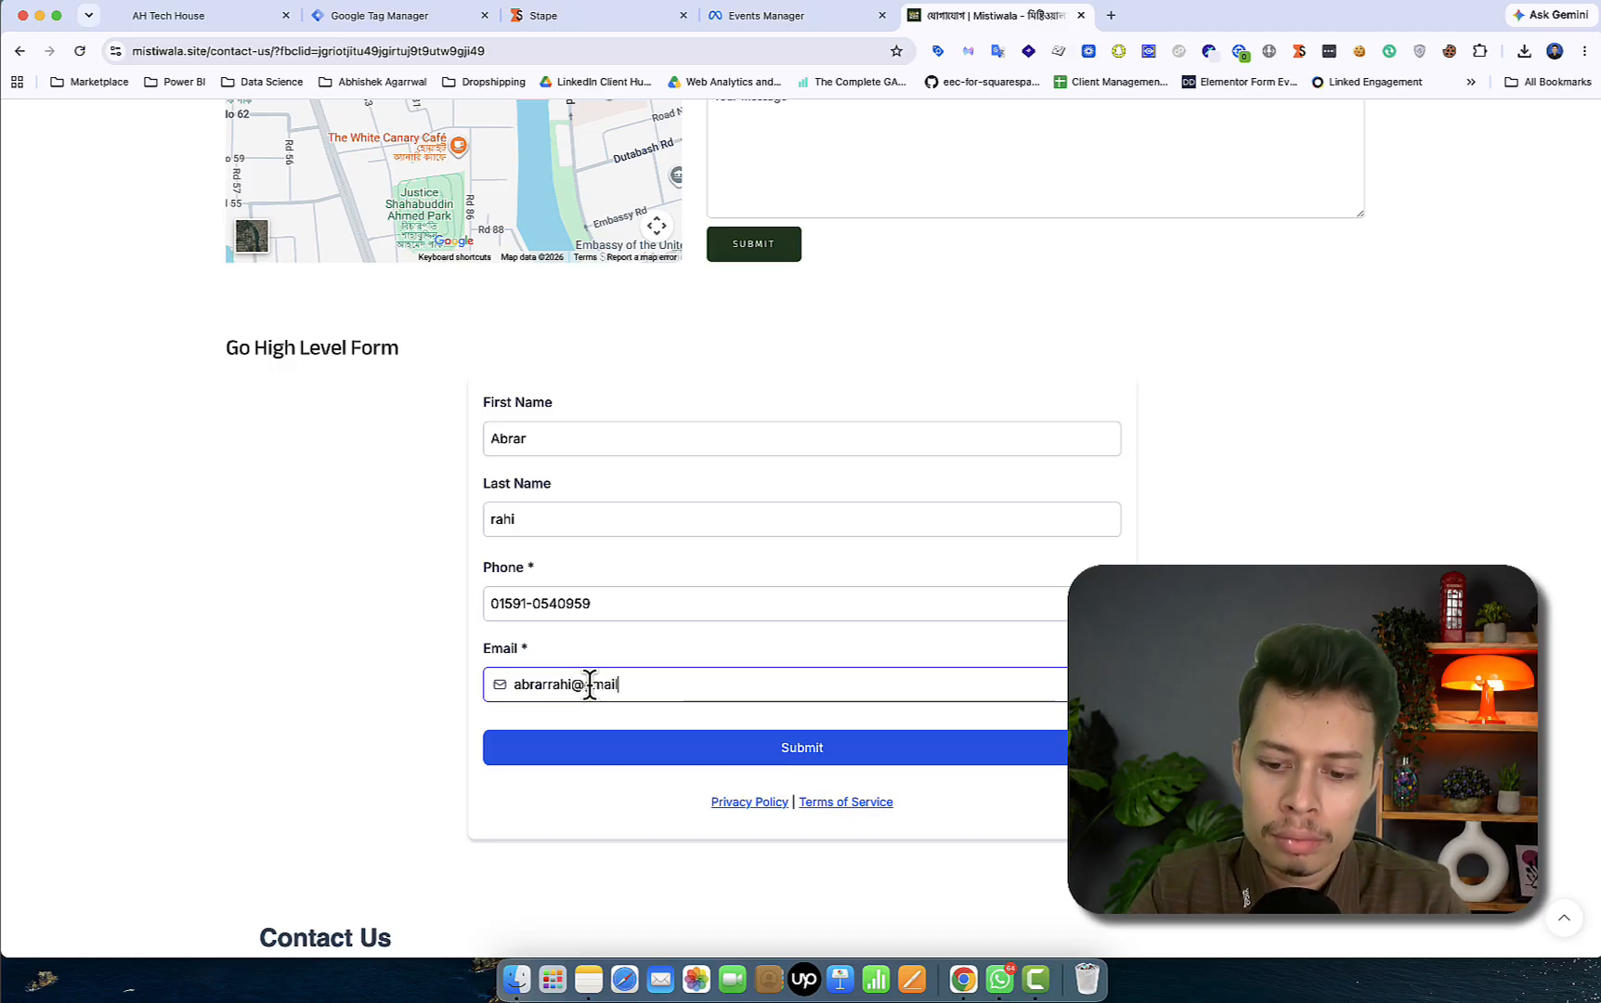
click(622, 751)
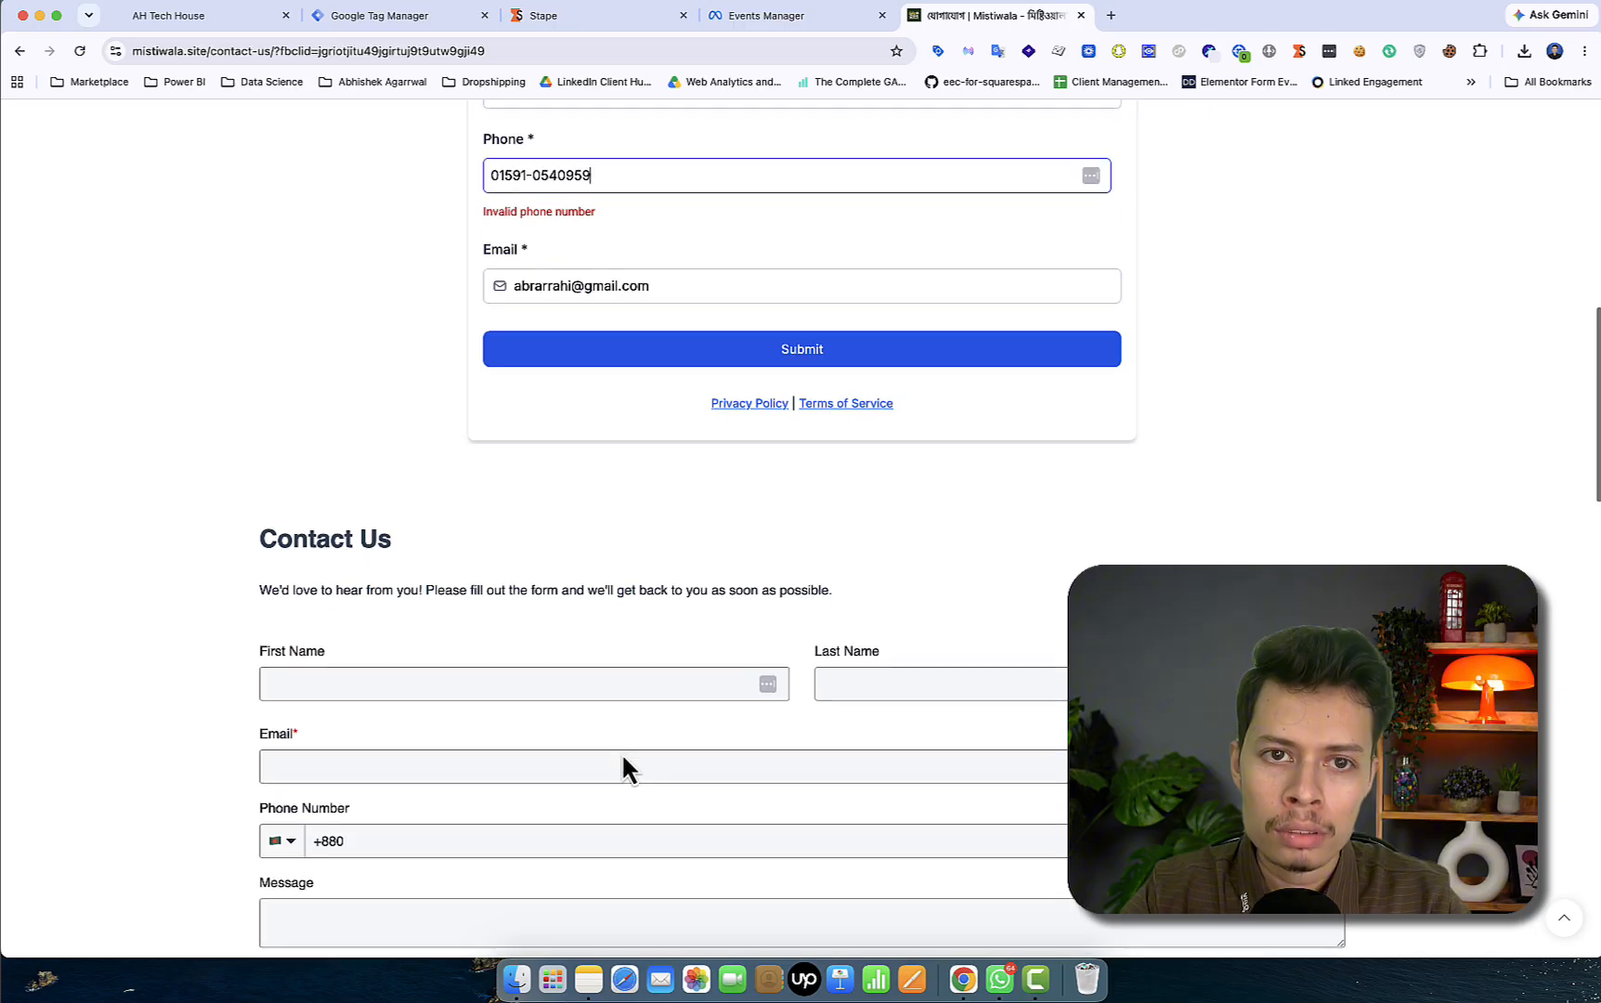
scroll(657, 492, up, 2)
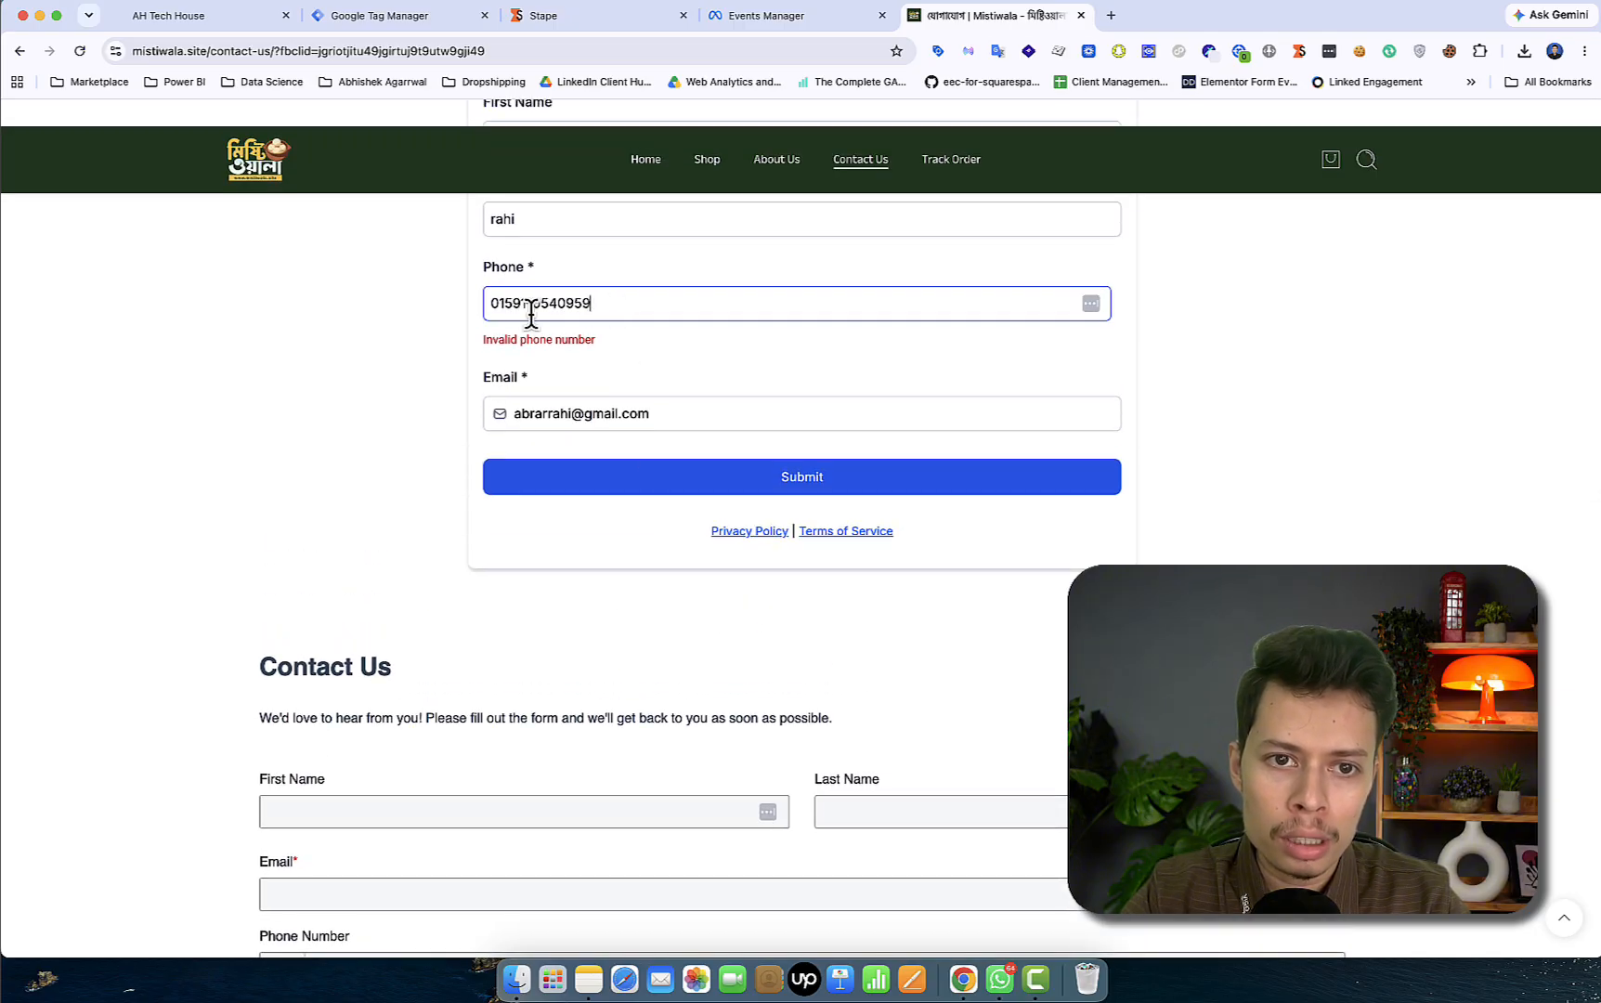
key(BackSpace)
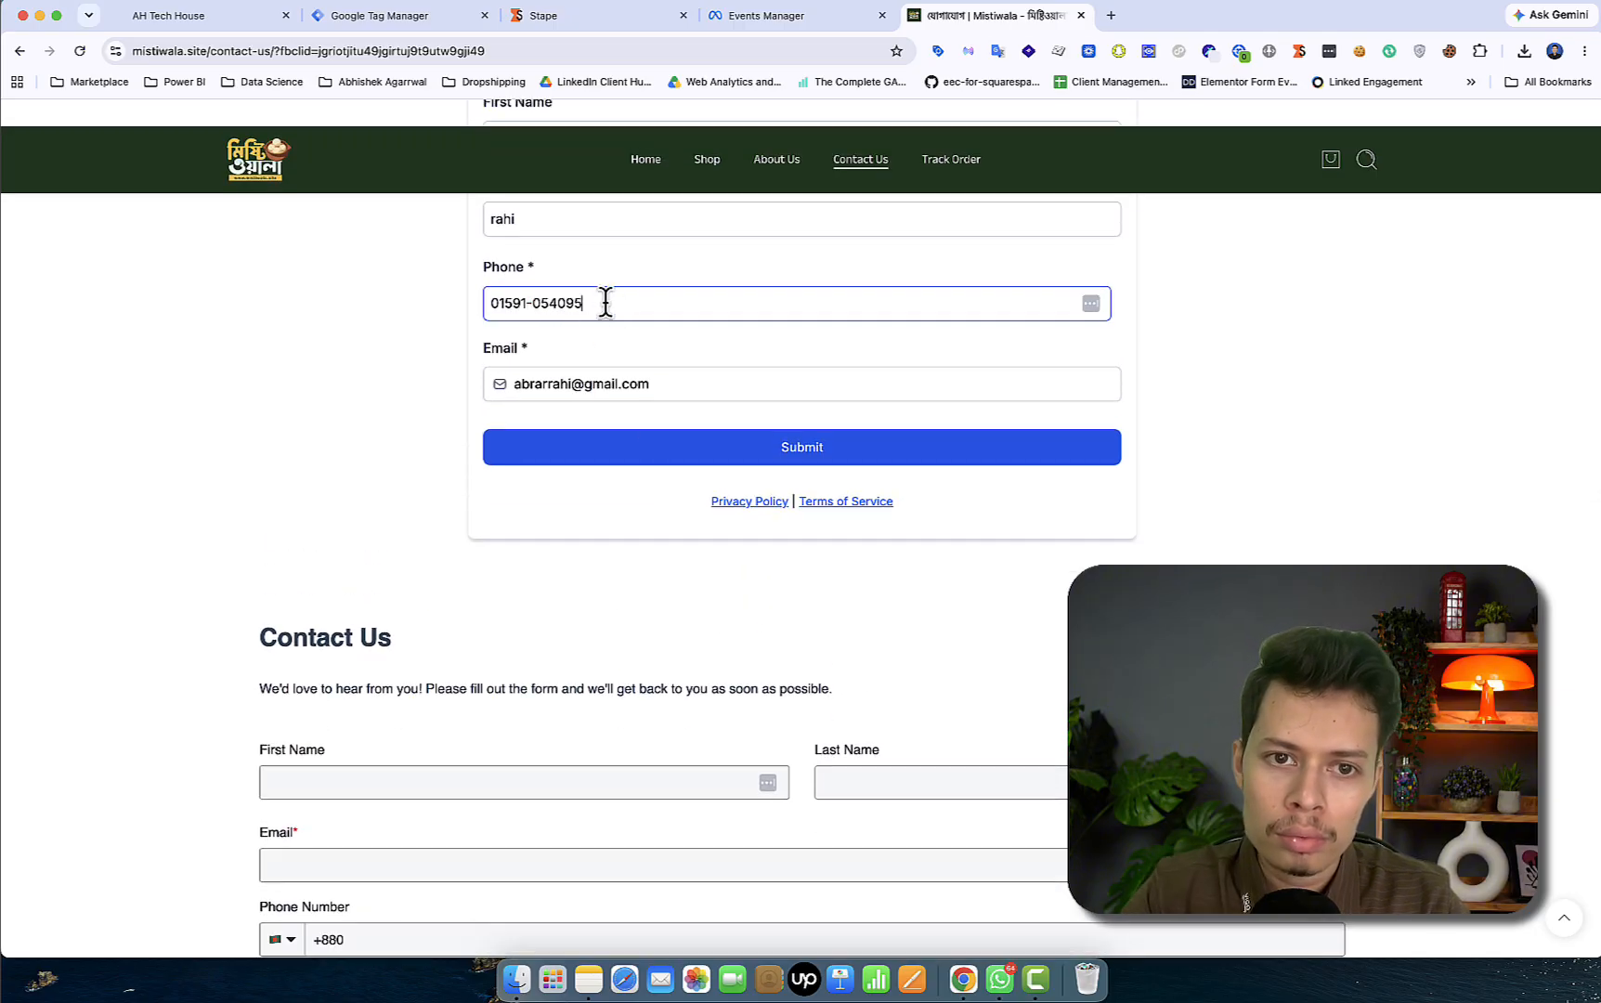
click(639, 453)
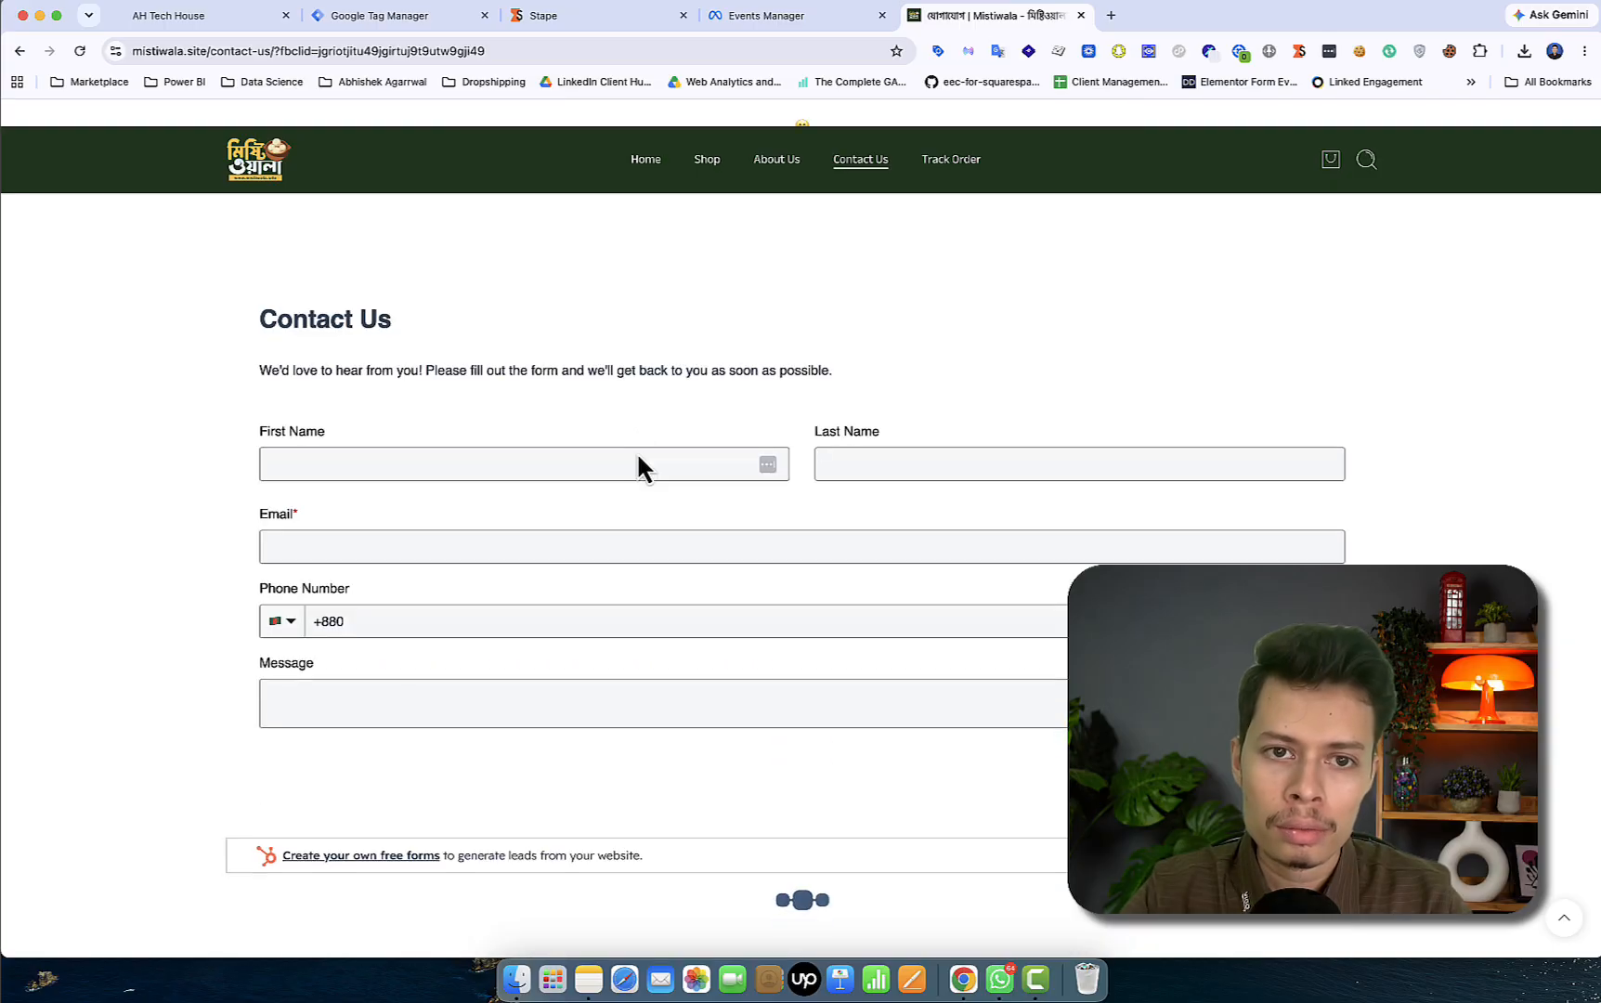
scroll(637, 455, up, 4)
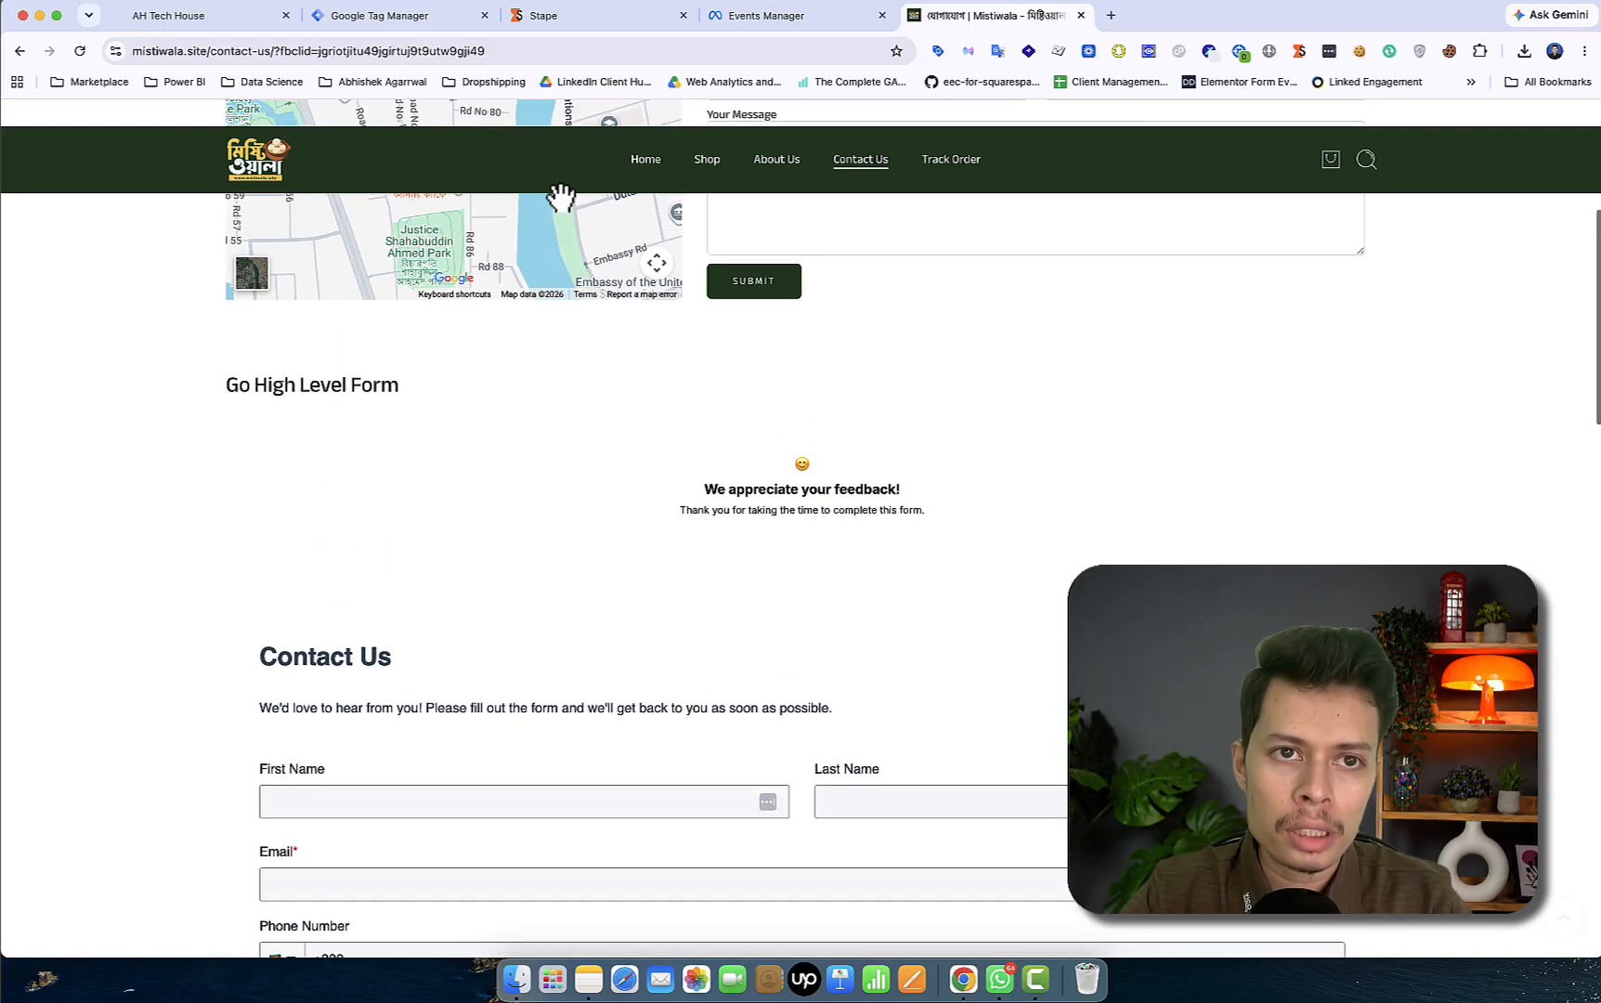
- Reload GoHighLevel contacts, open the new contact, and check All fields for its Facebook Click ID
click(204, 16)
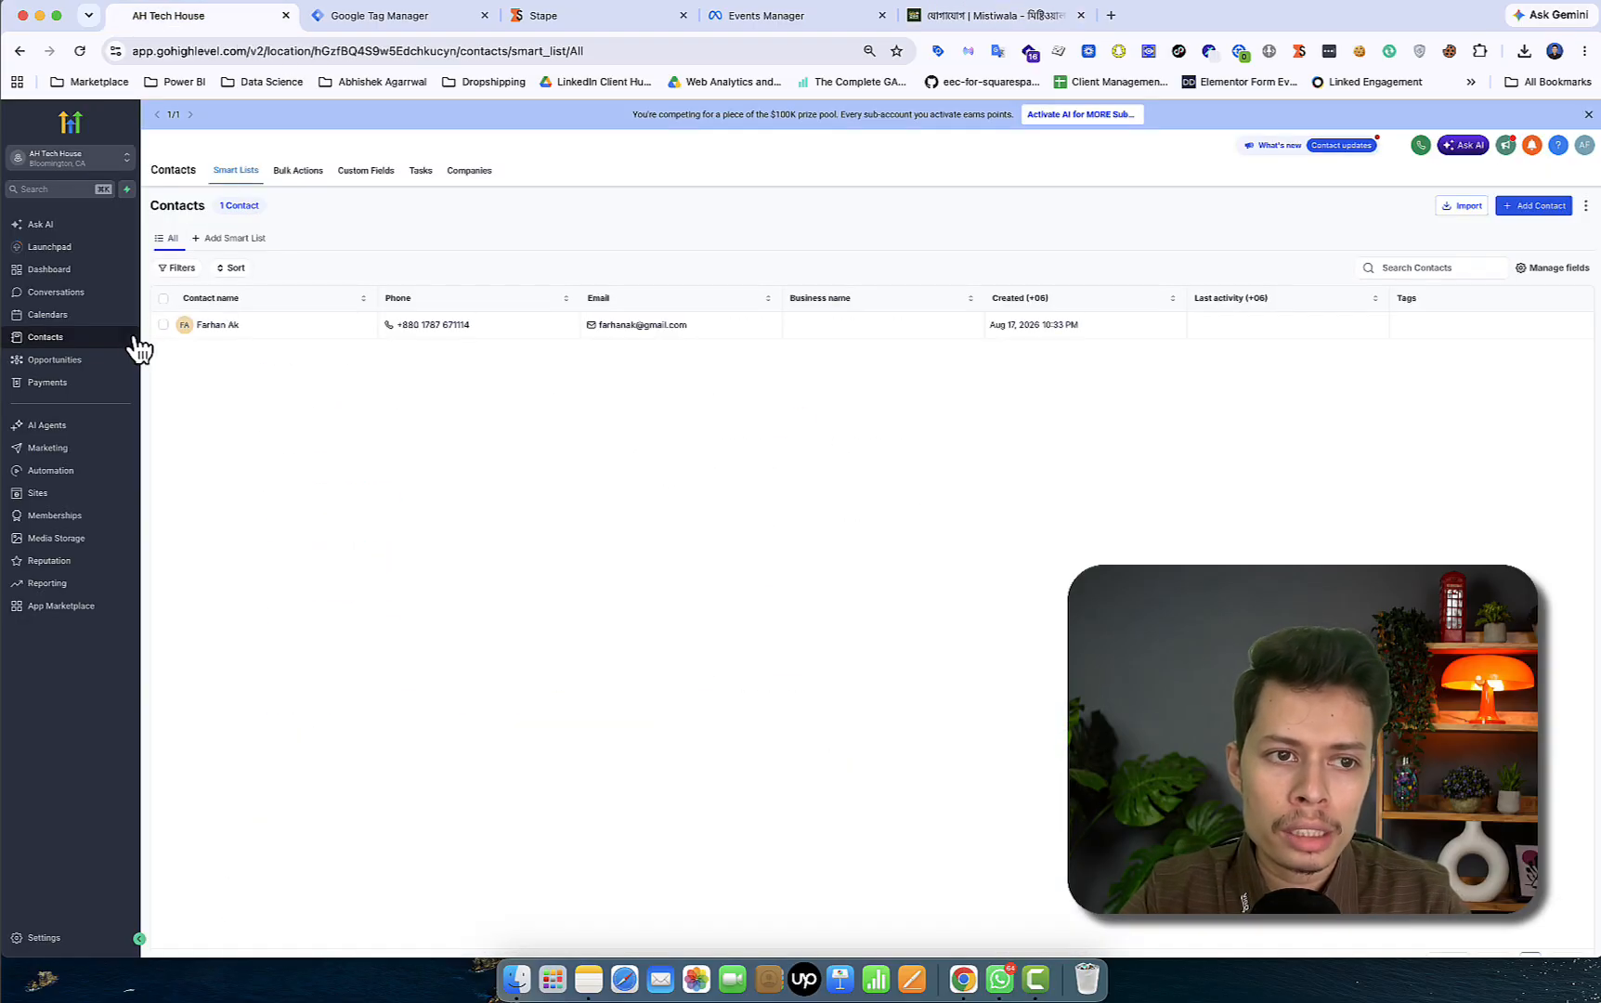
click(80, 51)
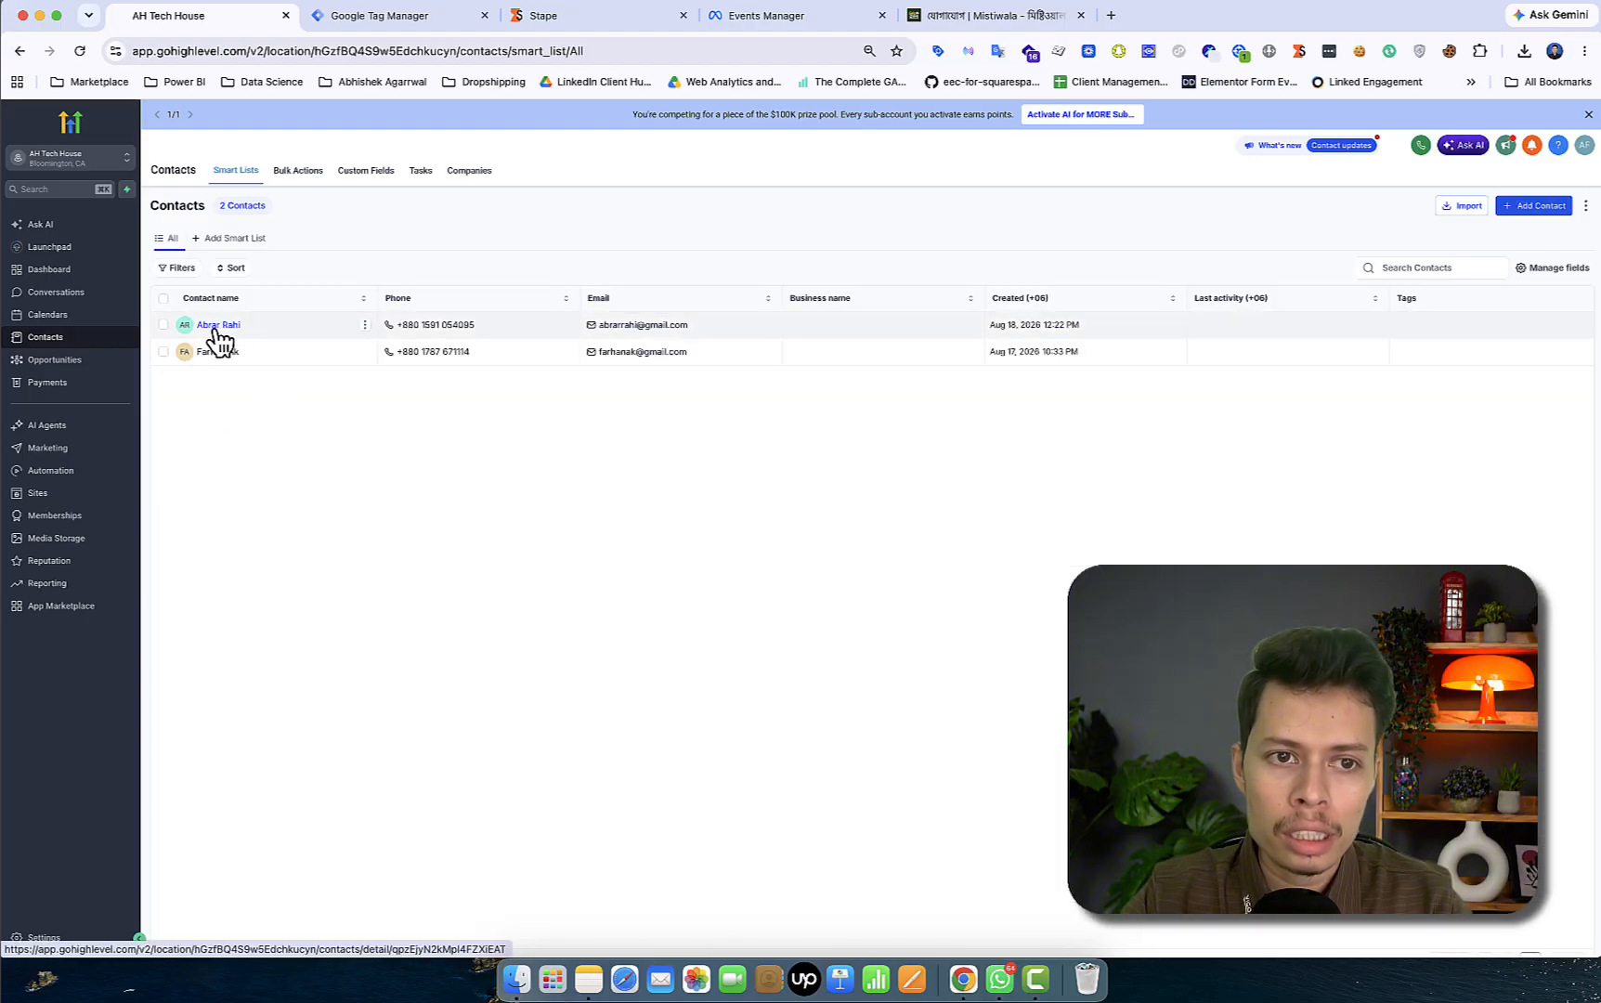
click(217, 327)
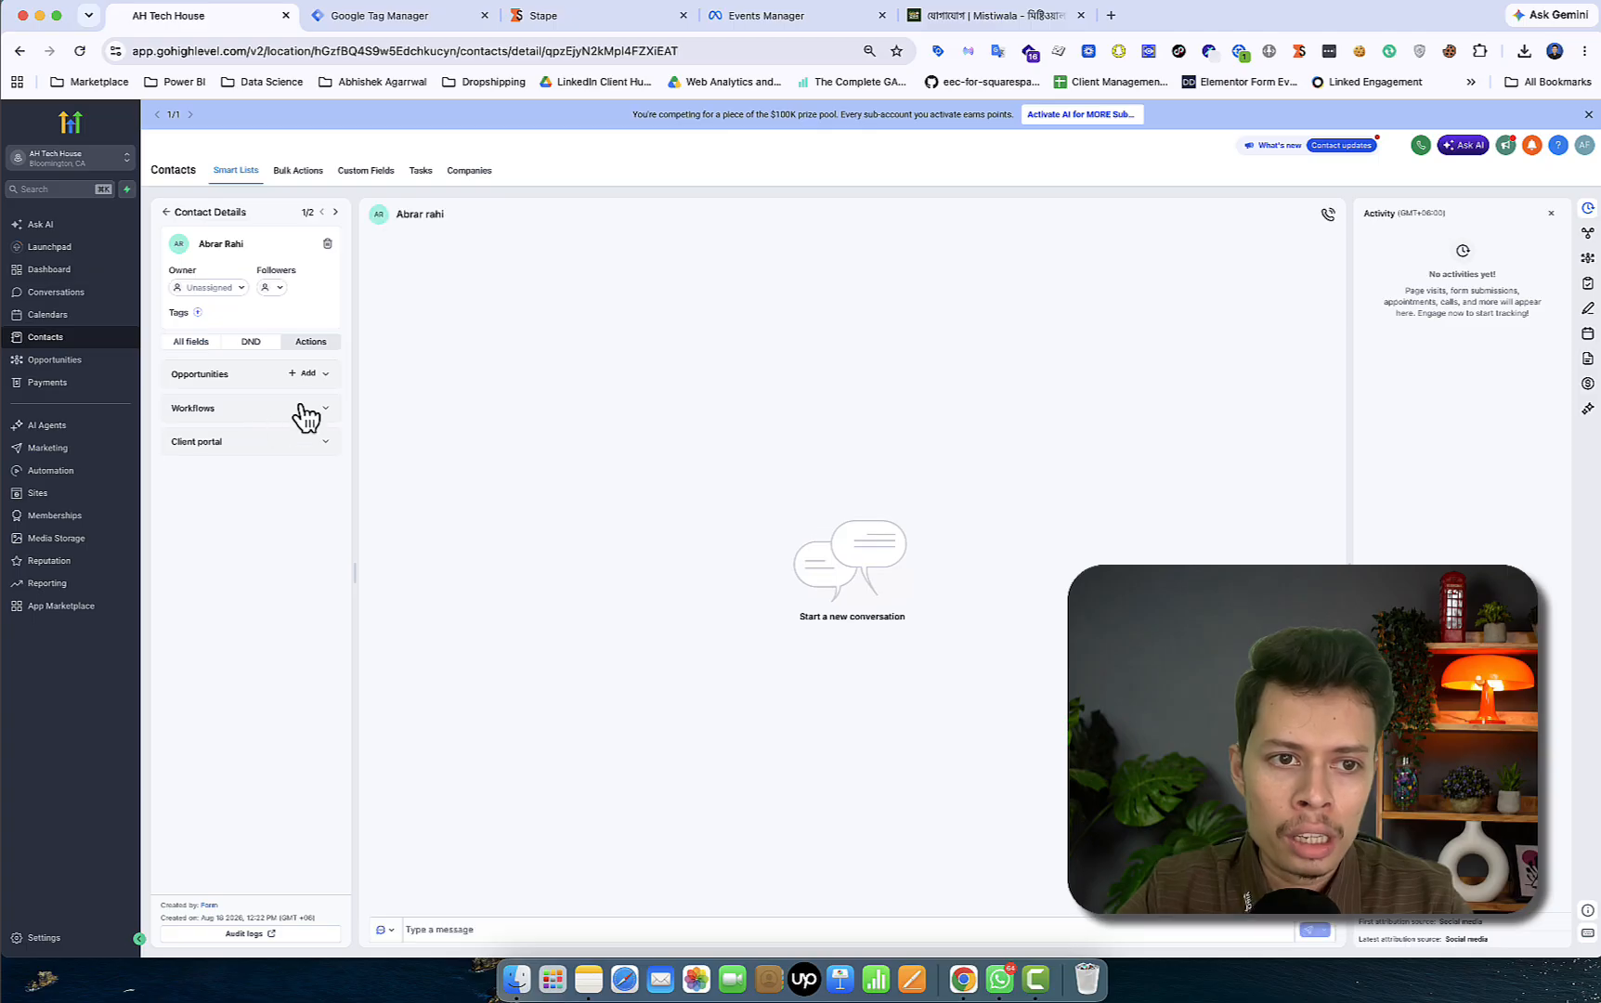
click(205, 344)
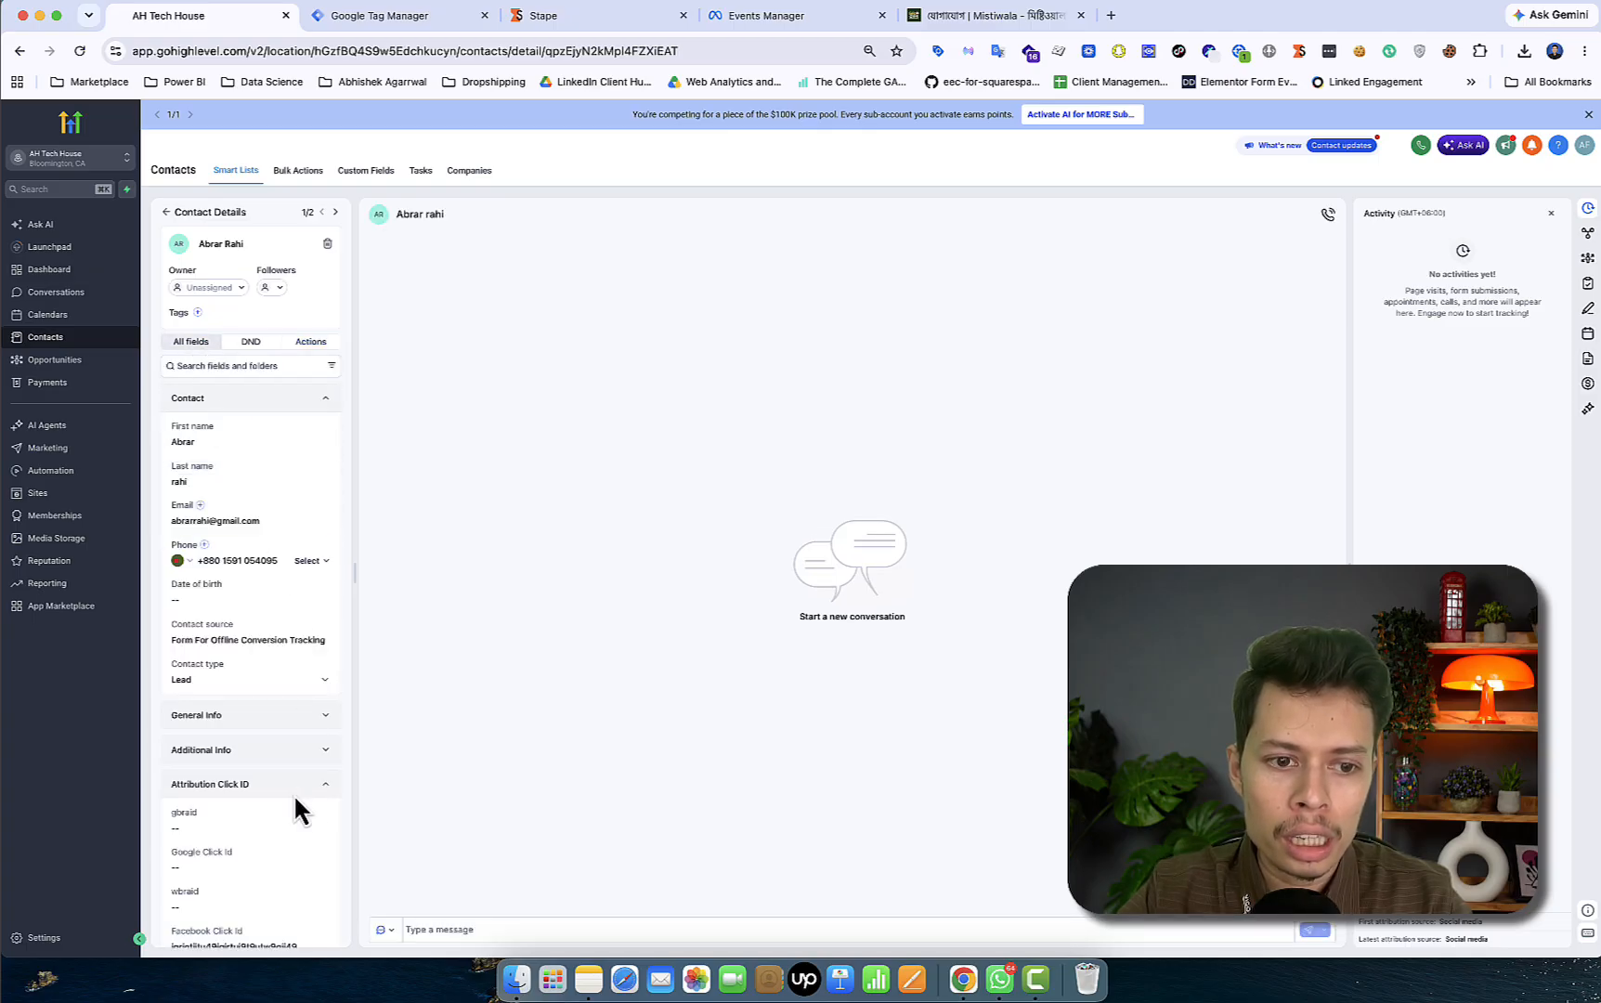
scroll(295, 793, down, 1)
scroll(294, 793, up, 1)
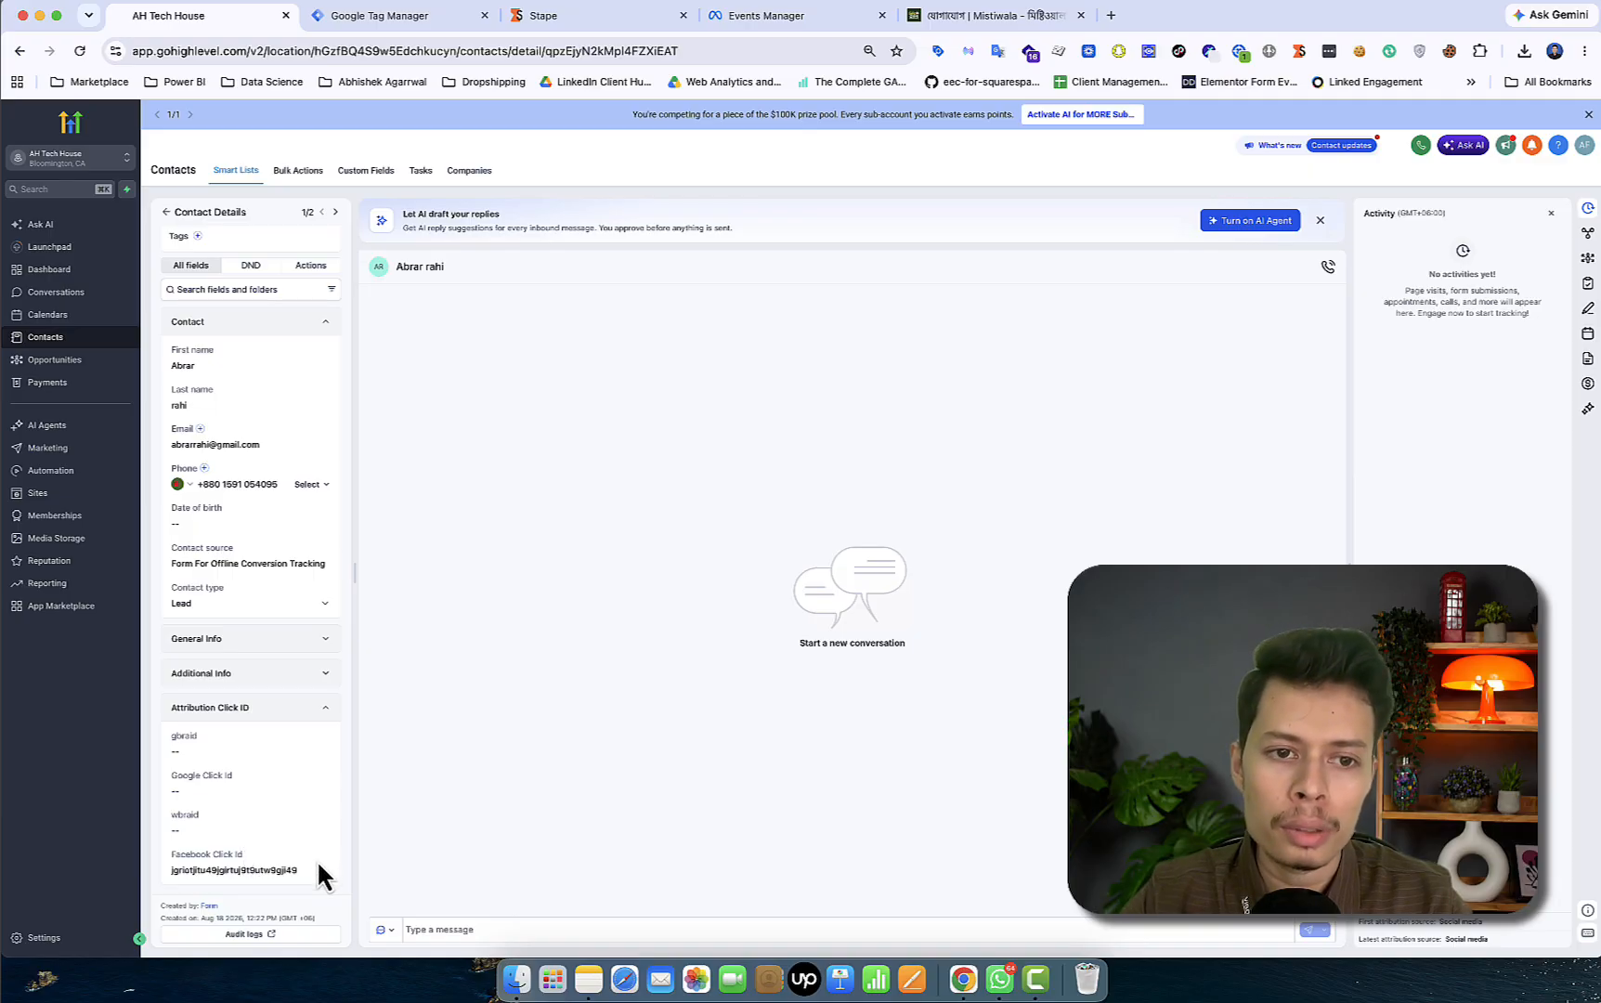
click(312, 264)
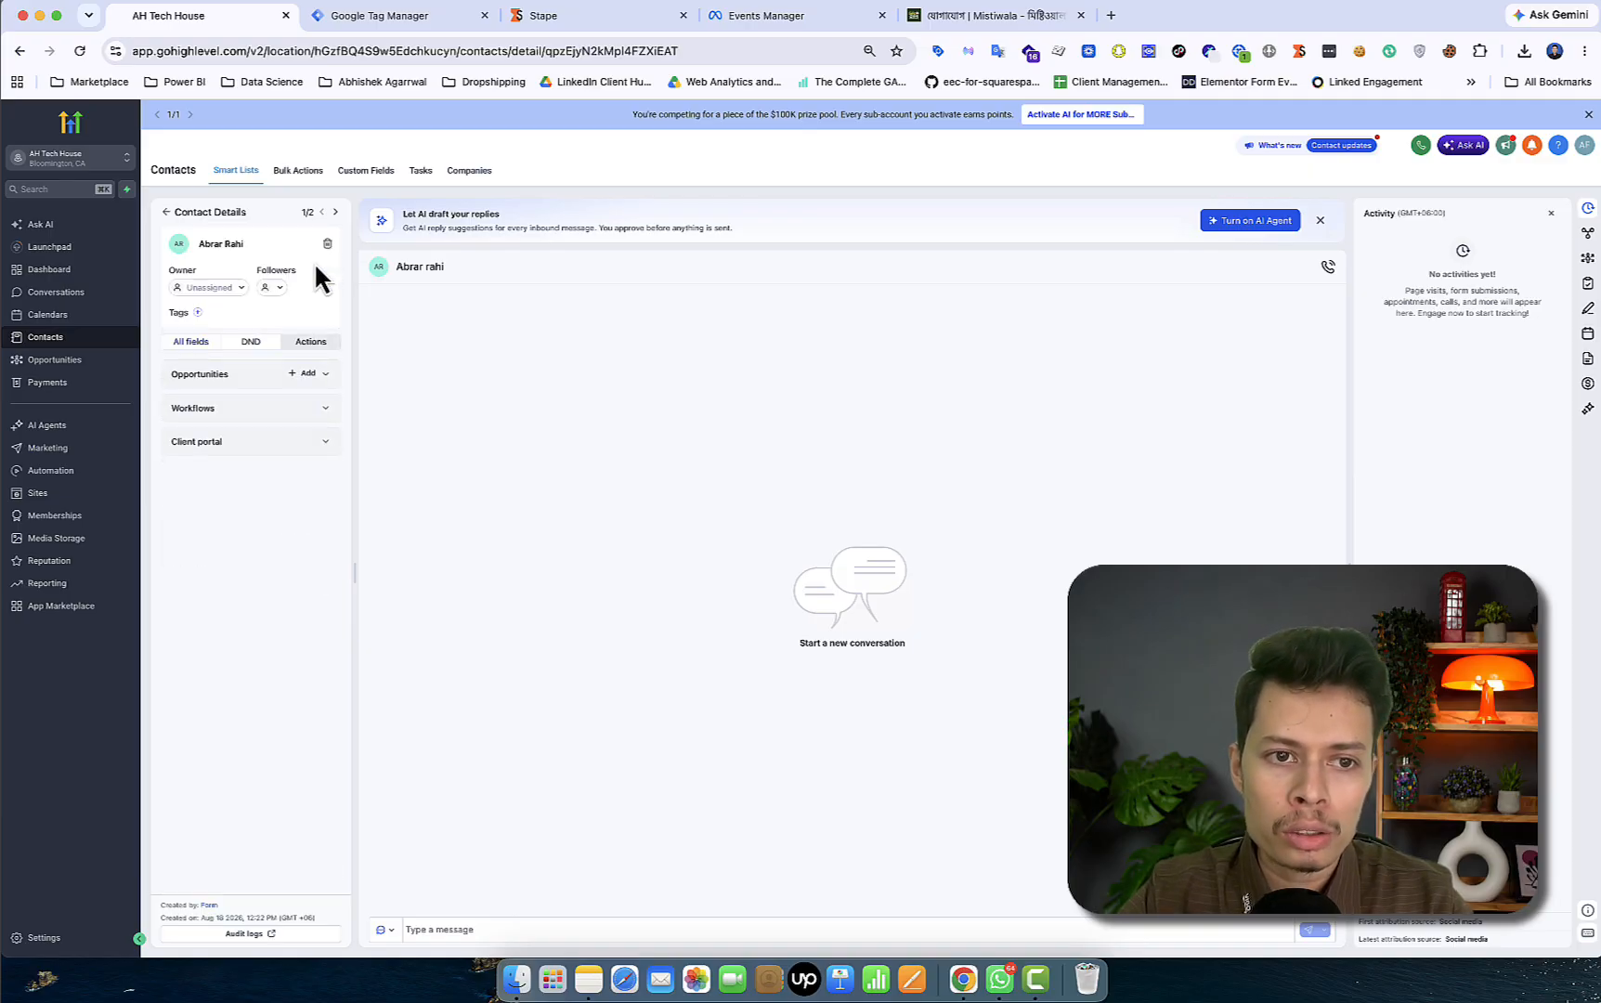
- Expand the contact's empty Opportunities section, then go to the Marketing Pipeline board
click(228, 377)
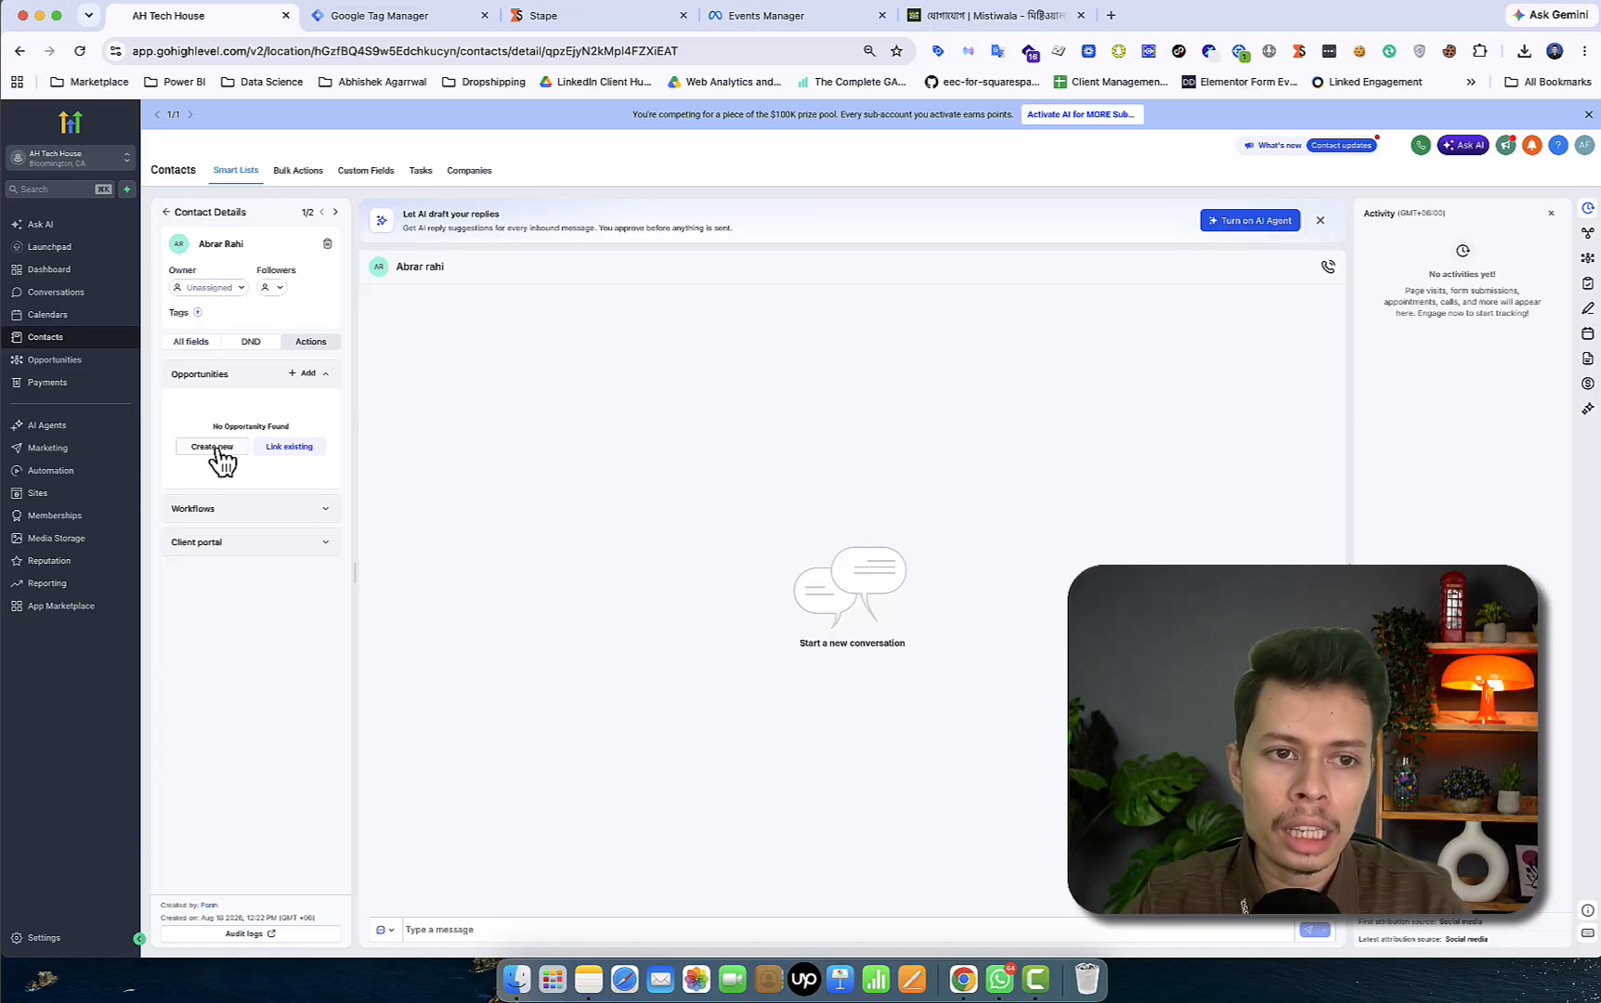
click(92, 367)
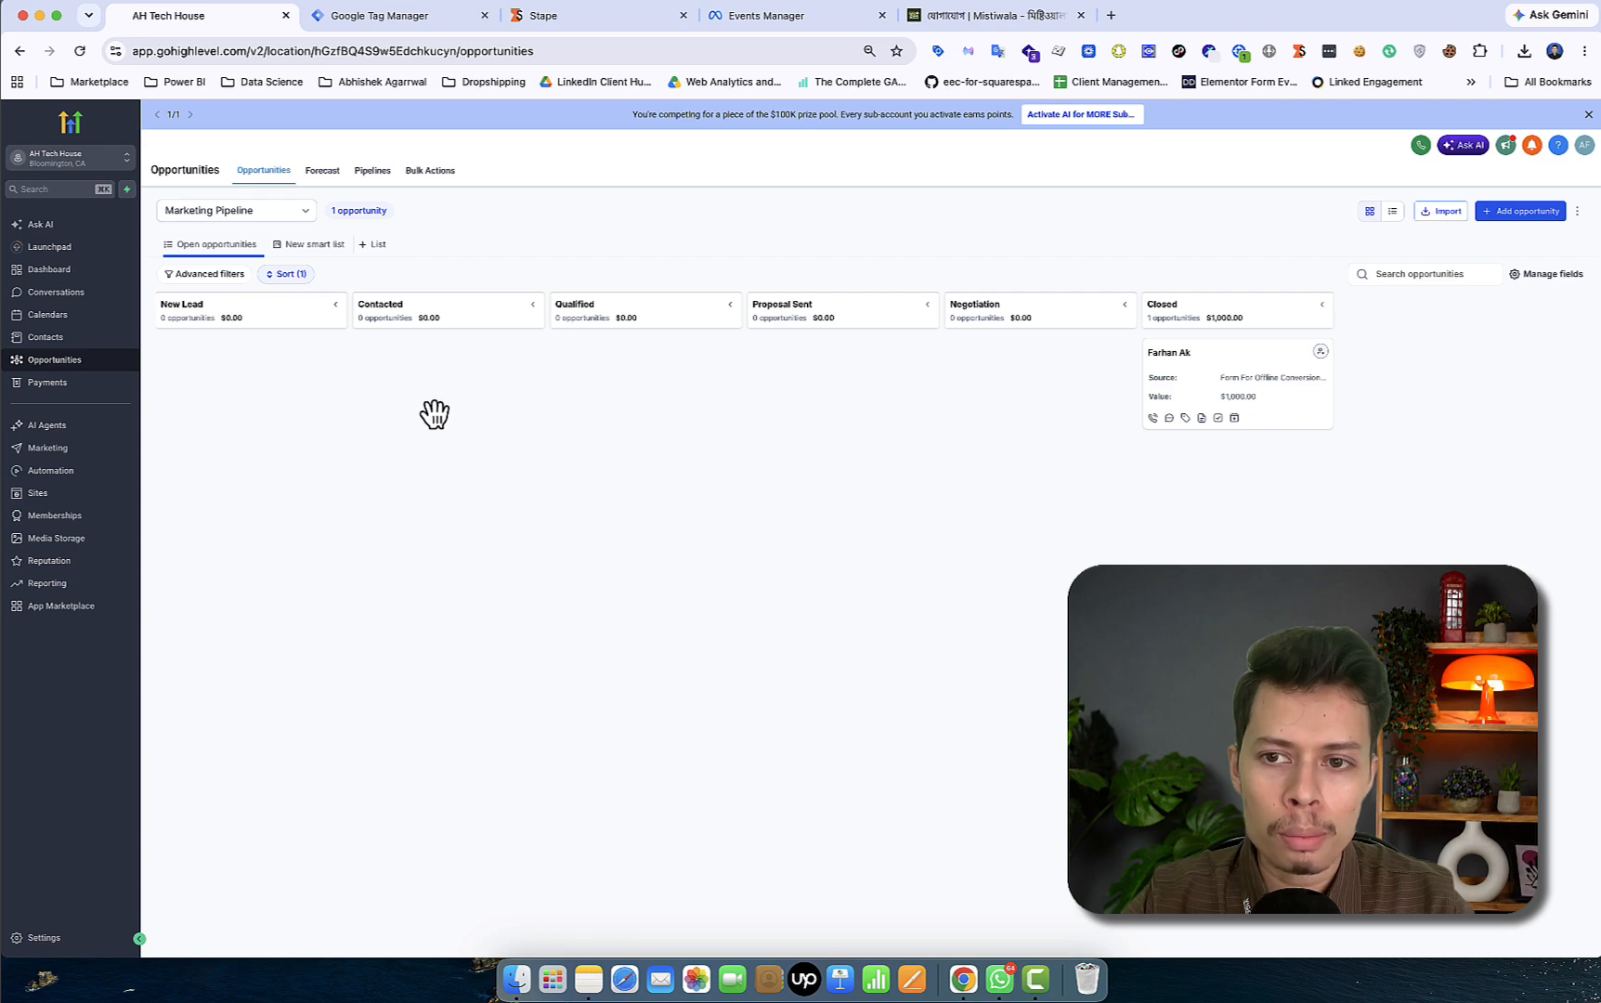
- Check the pipeline's stage totals, then open the Automation workflows list
mouse_move(240, 325)
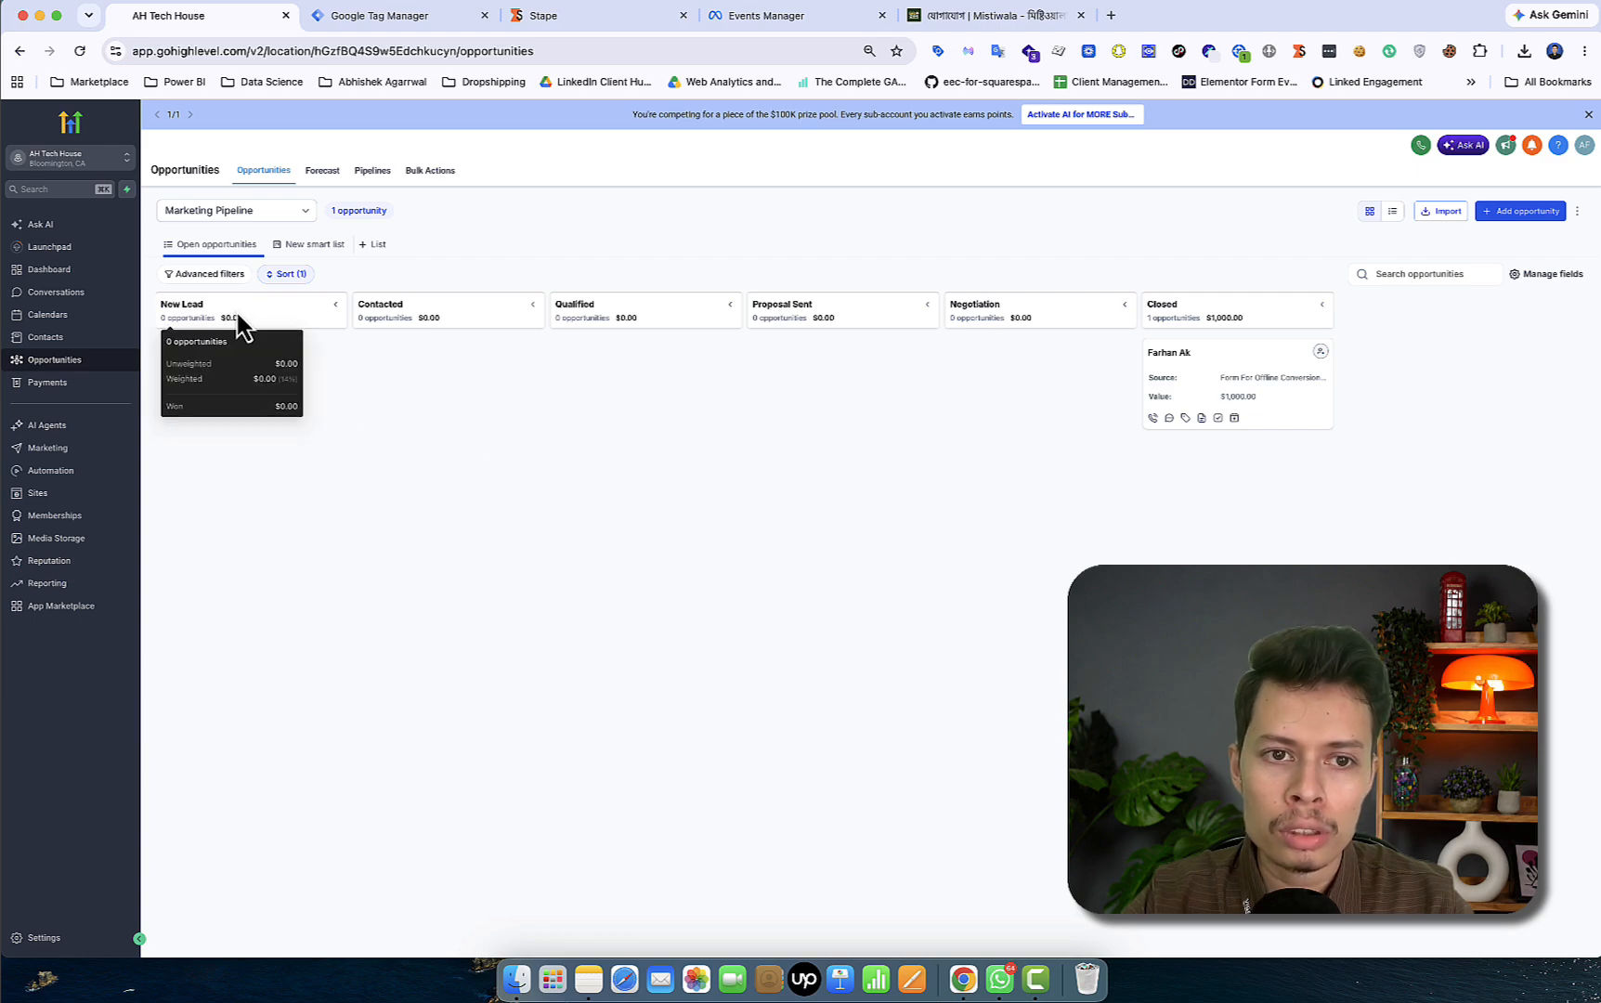
mouse_move(650, 327)
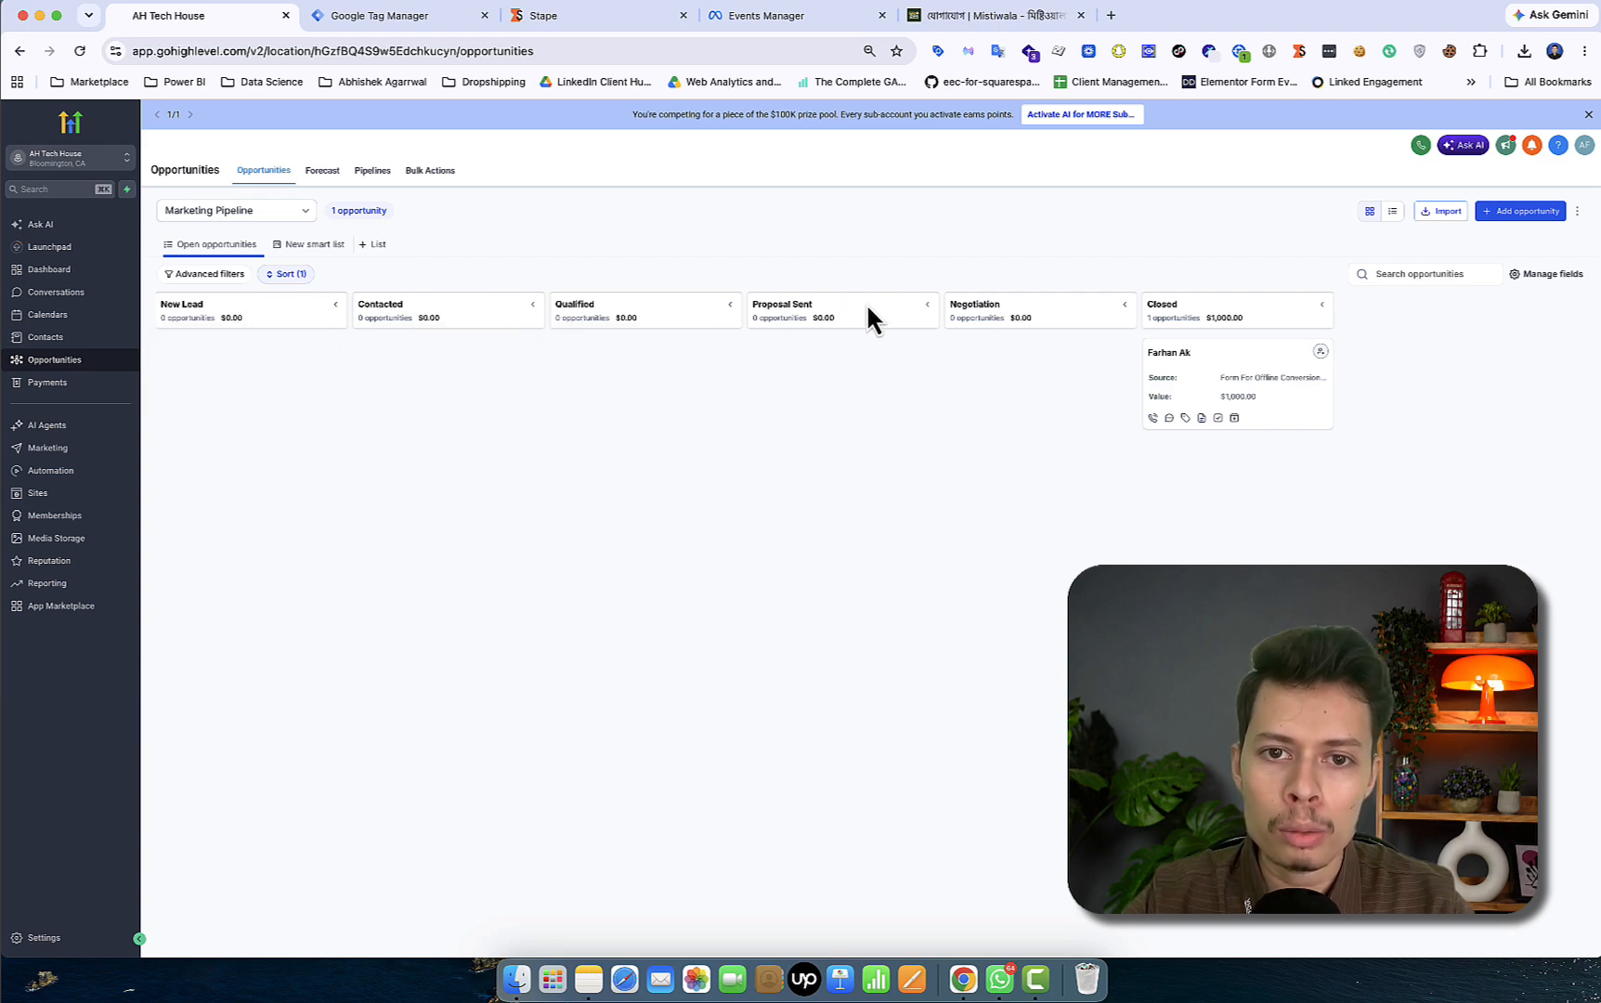
mouse_move(1065, 320)
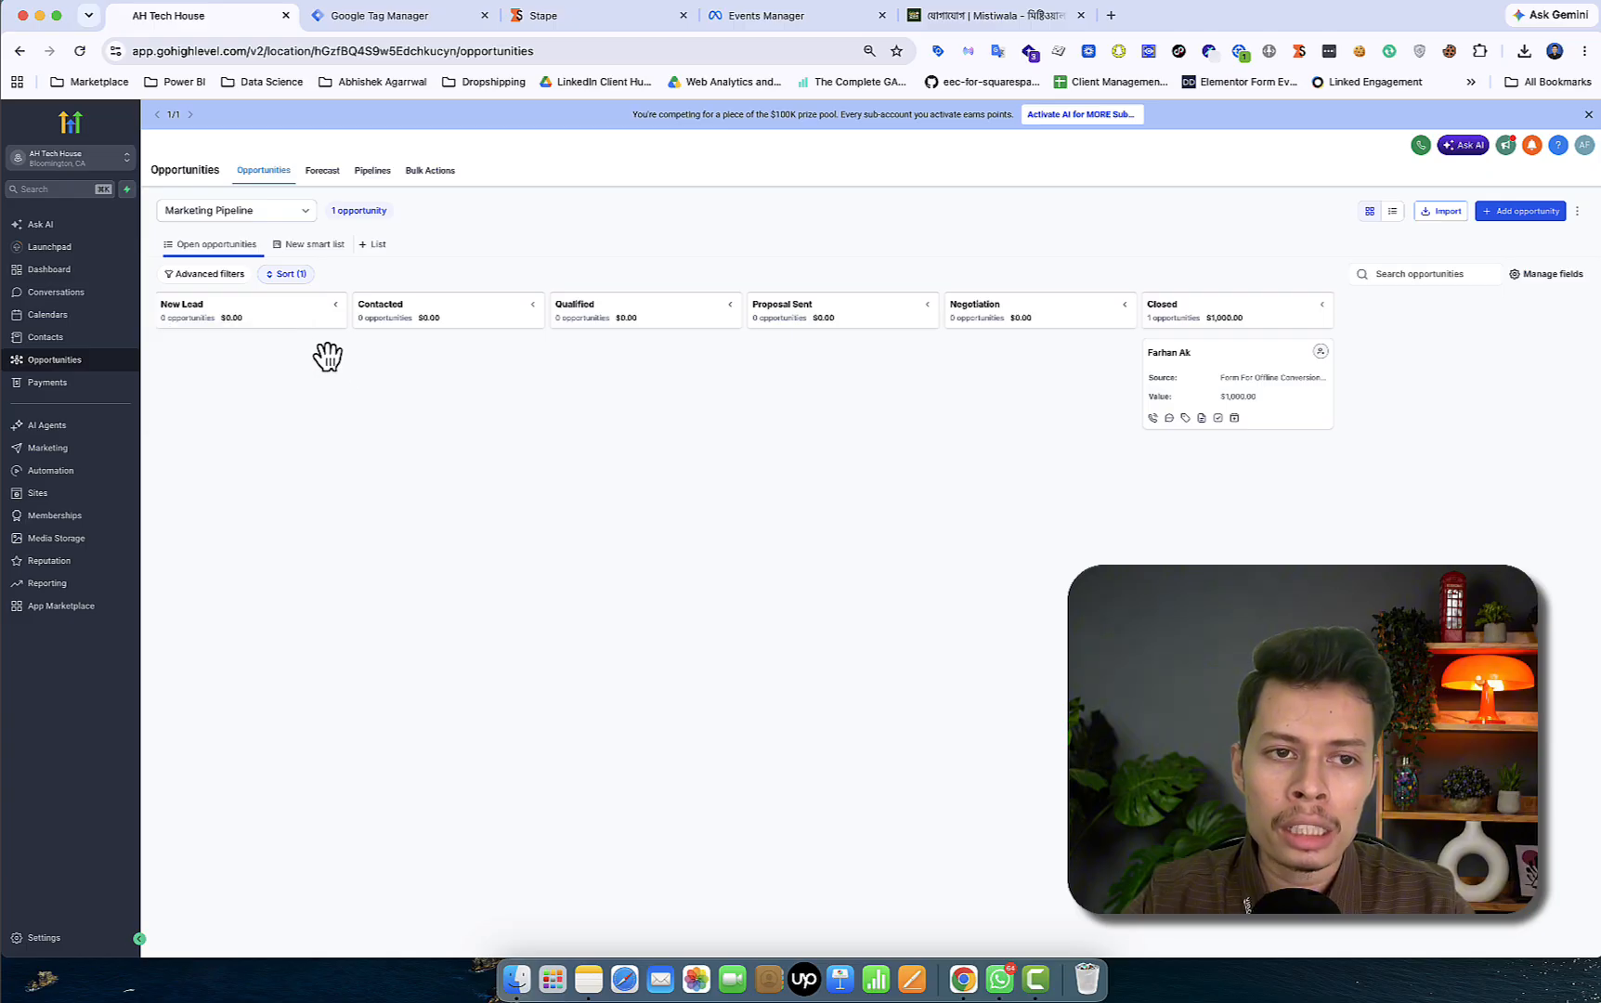
mouse_move(585, 376)
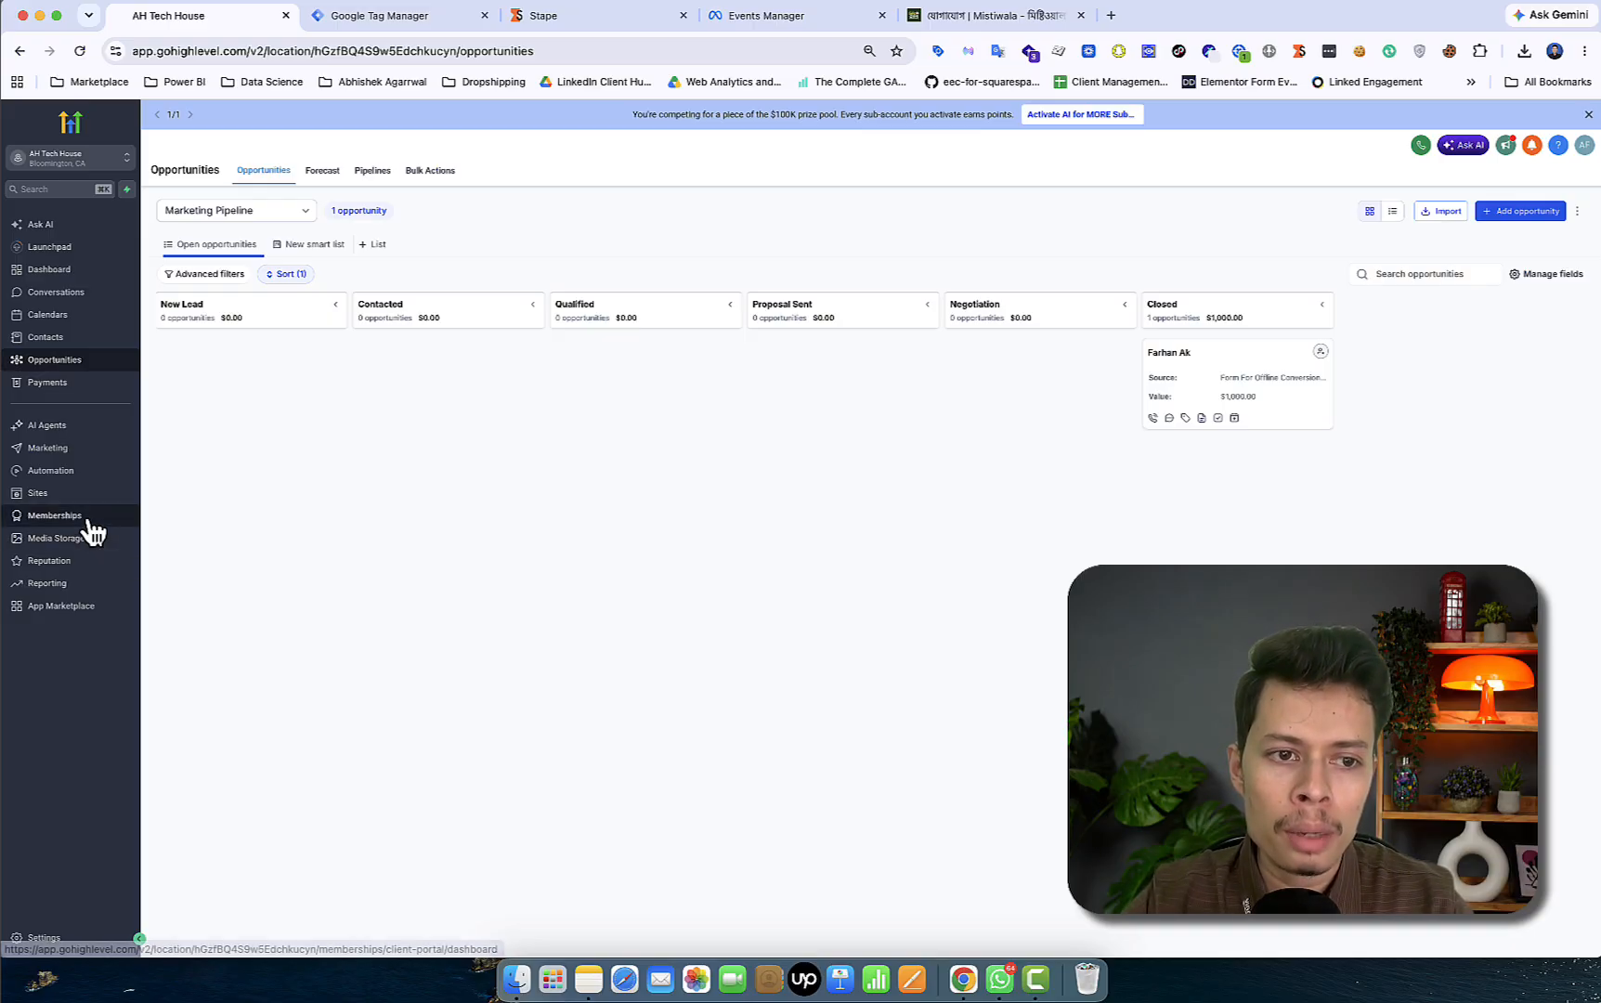
click(92, 481)
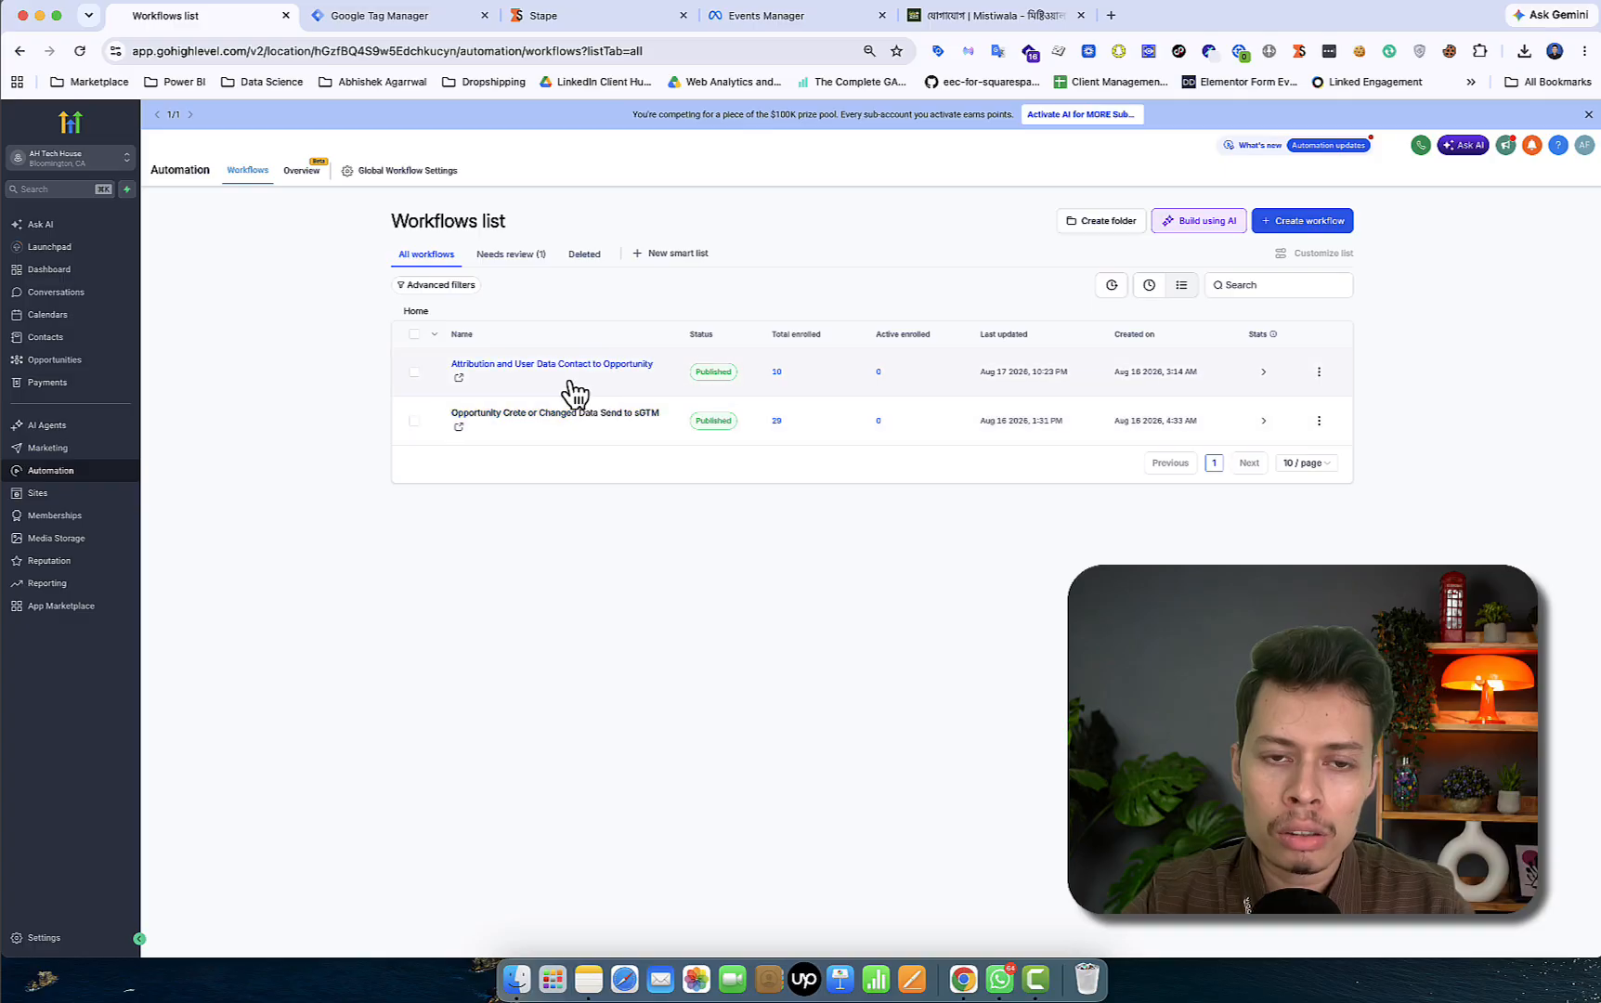
scroll(557, 390, up, 5)
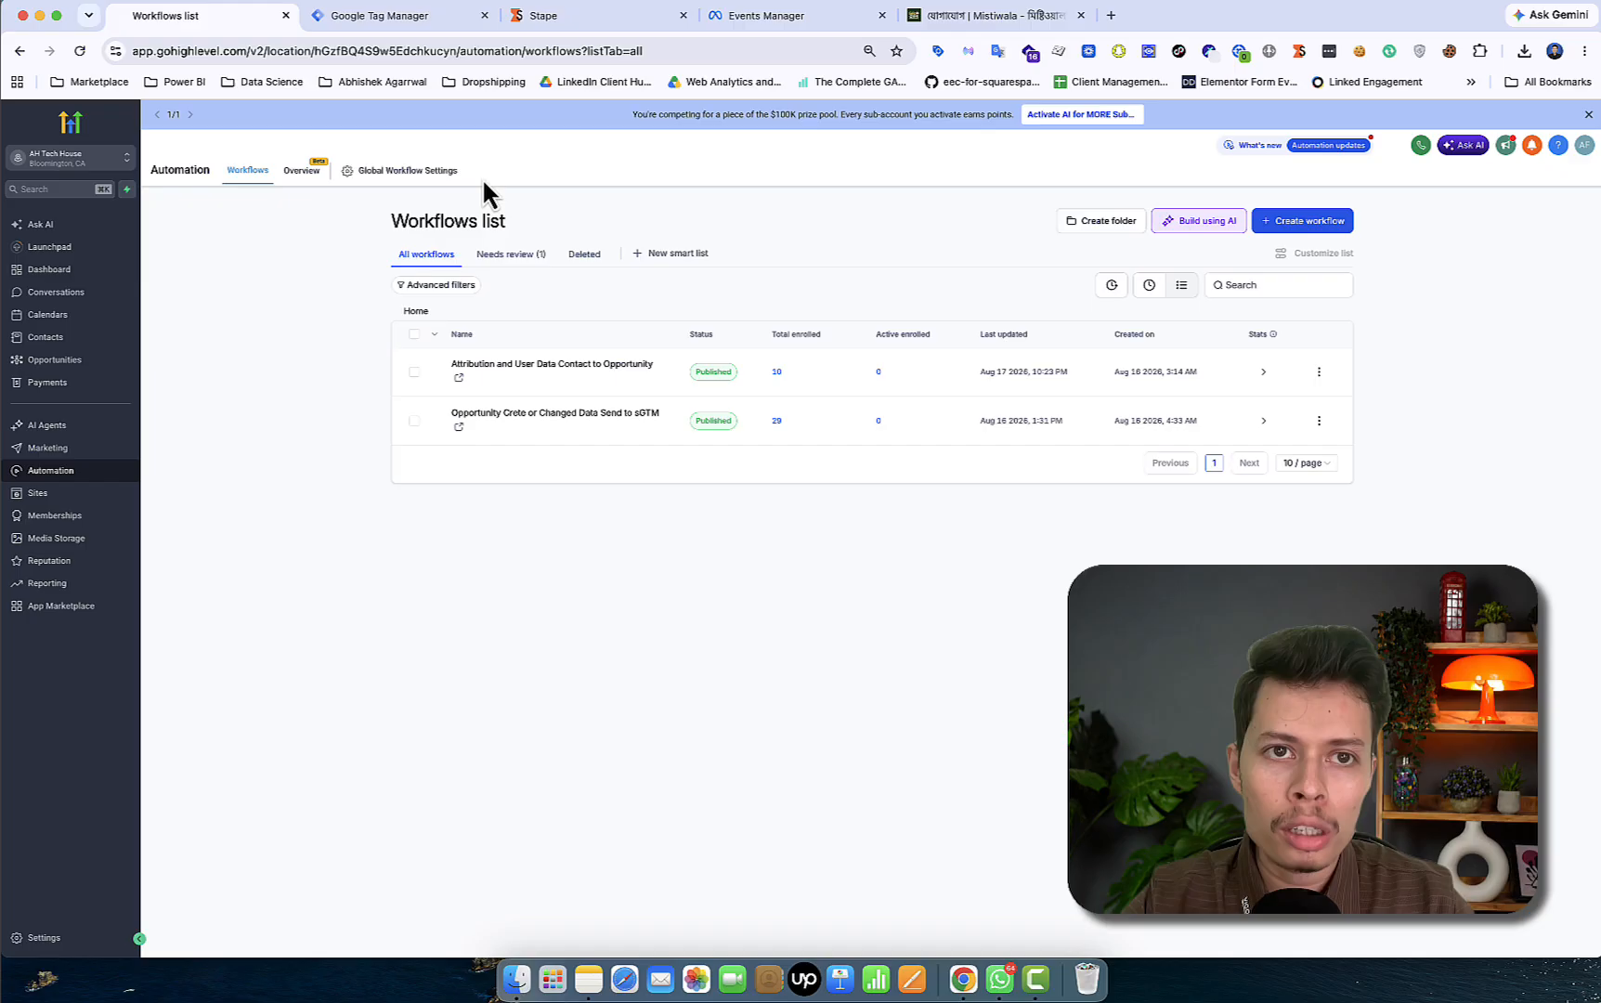
- In the Mistiwala Test - Server container, create a new client template under Templates
click(418, 16)
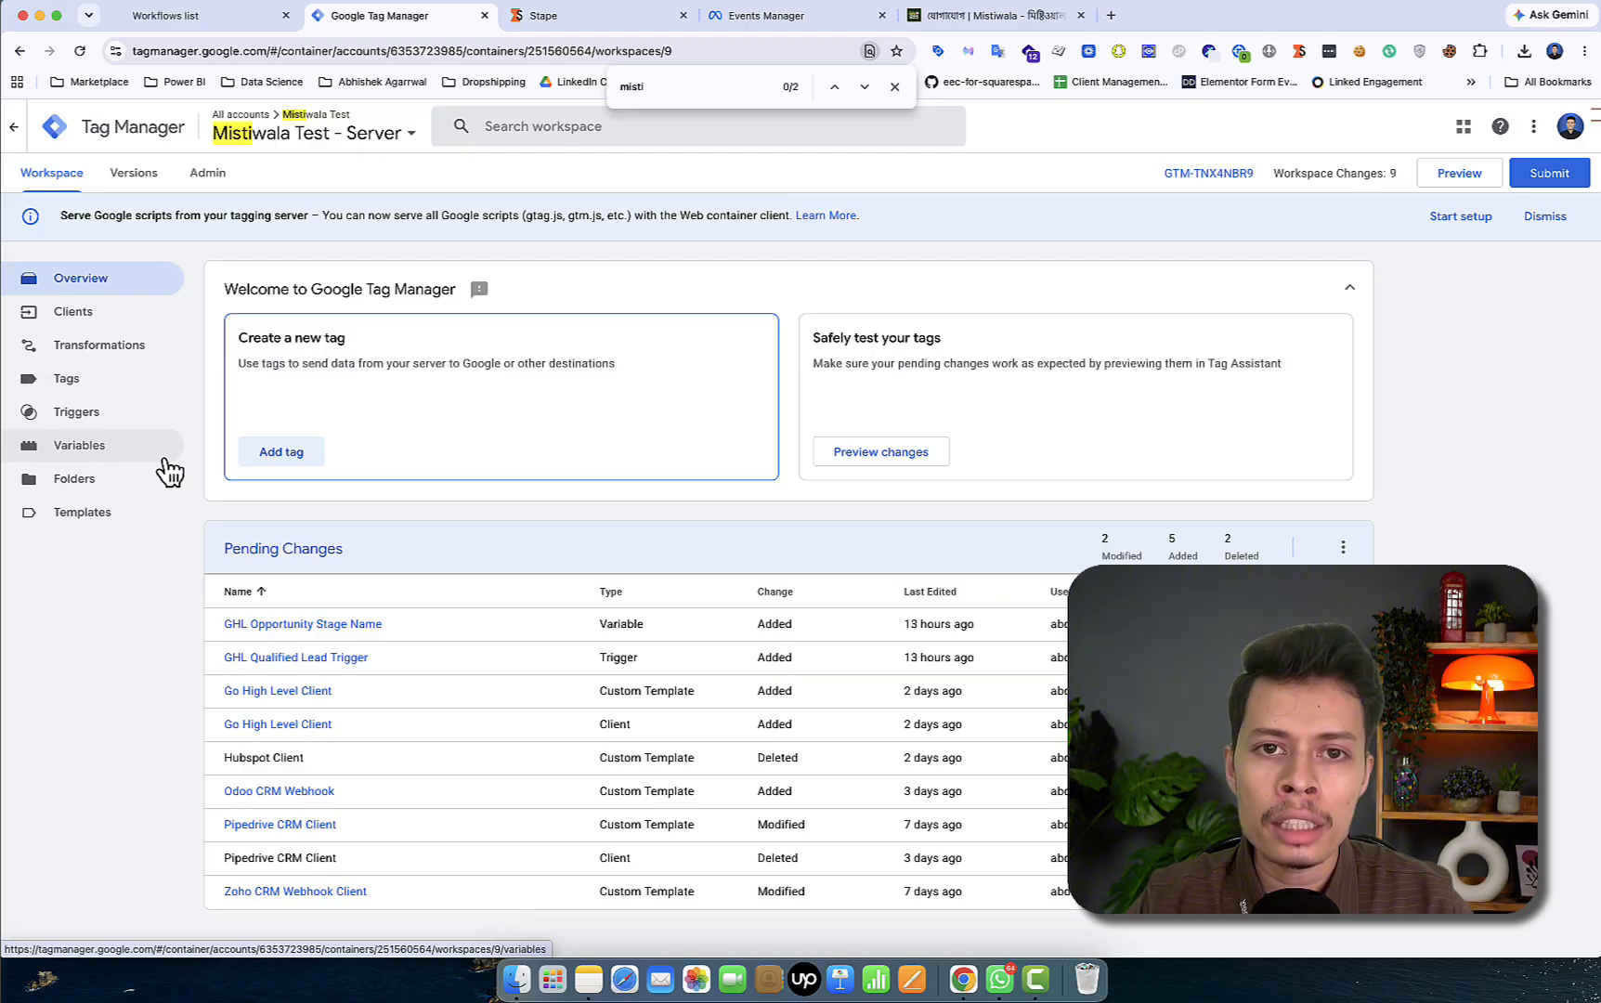
click(126, 333)
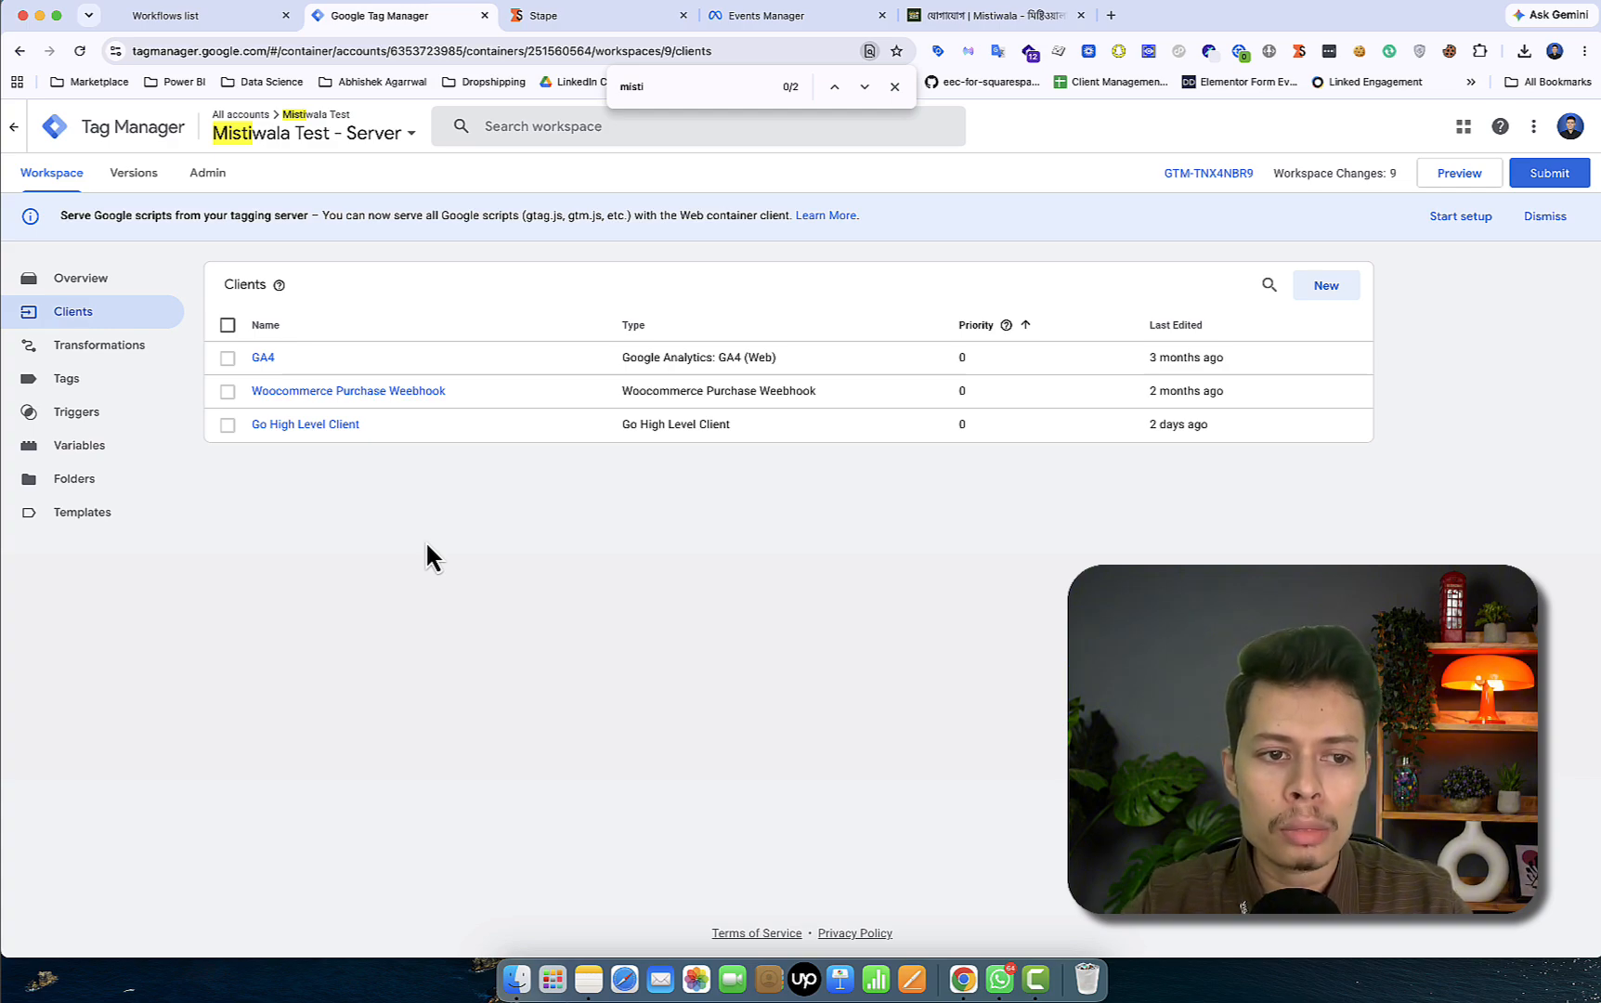
click(82, 513)
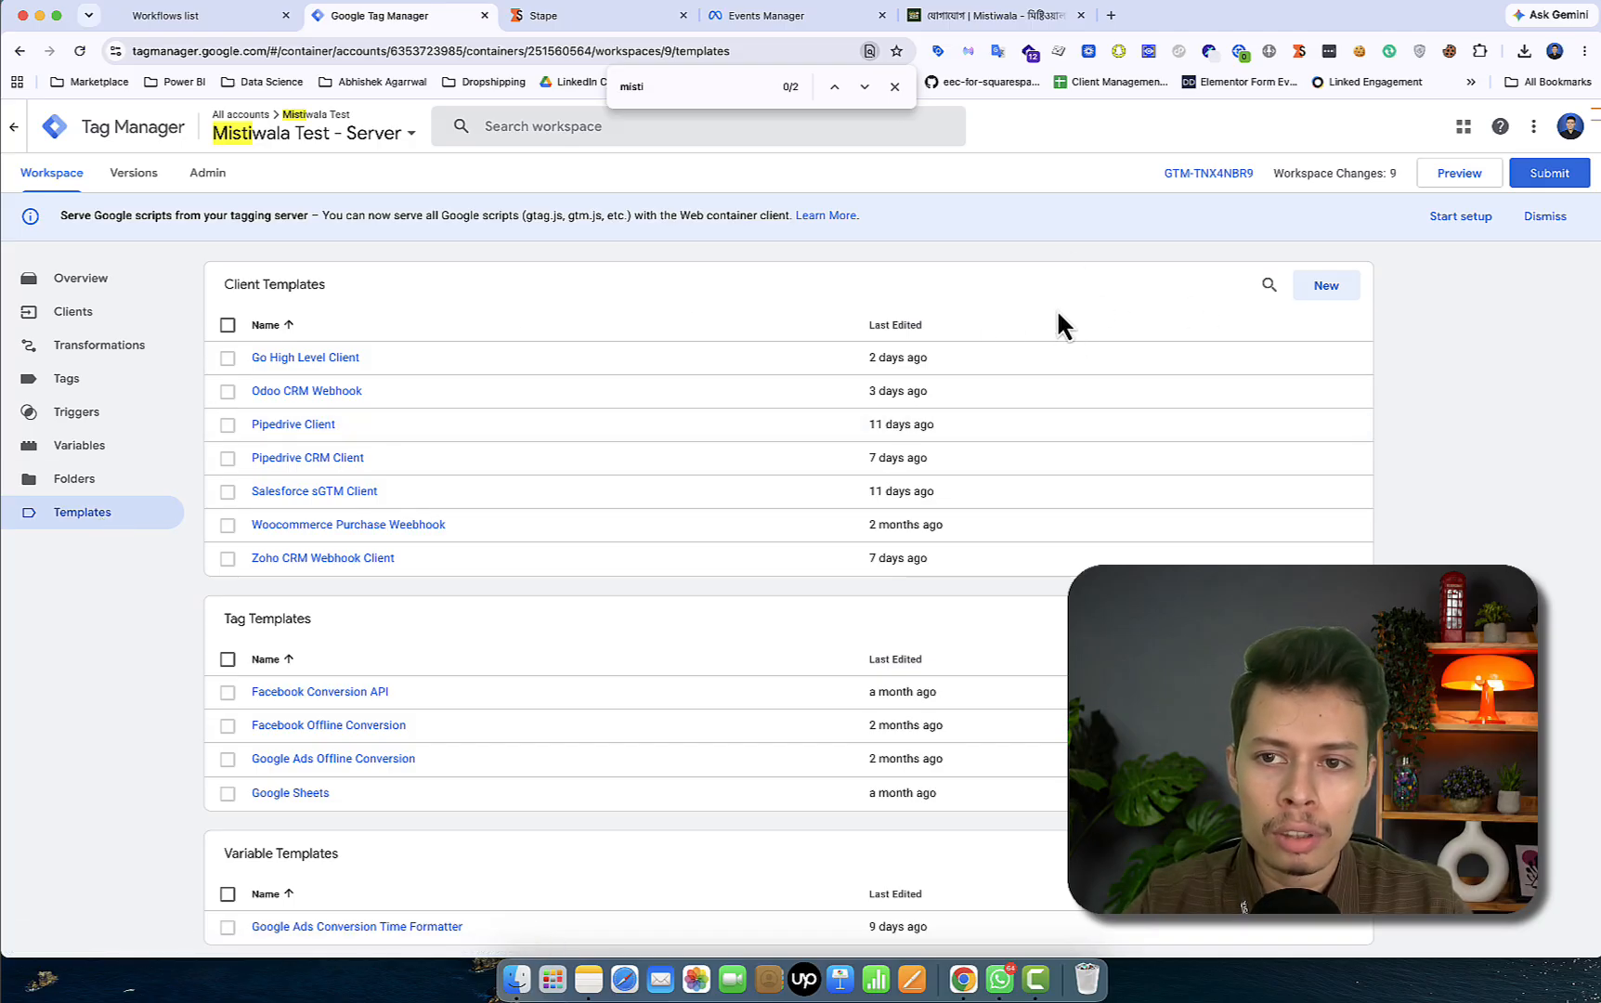
click(1351, 288)
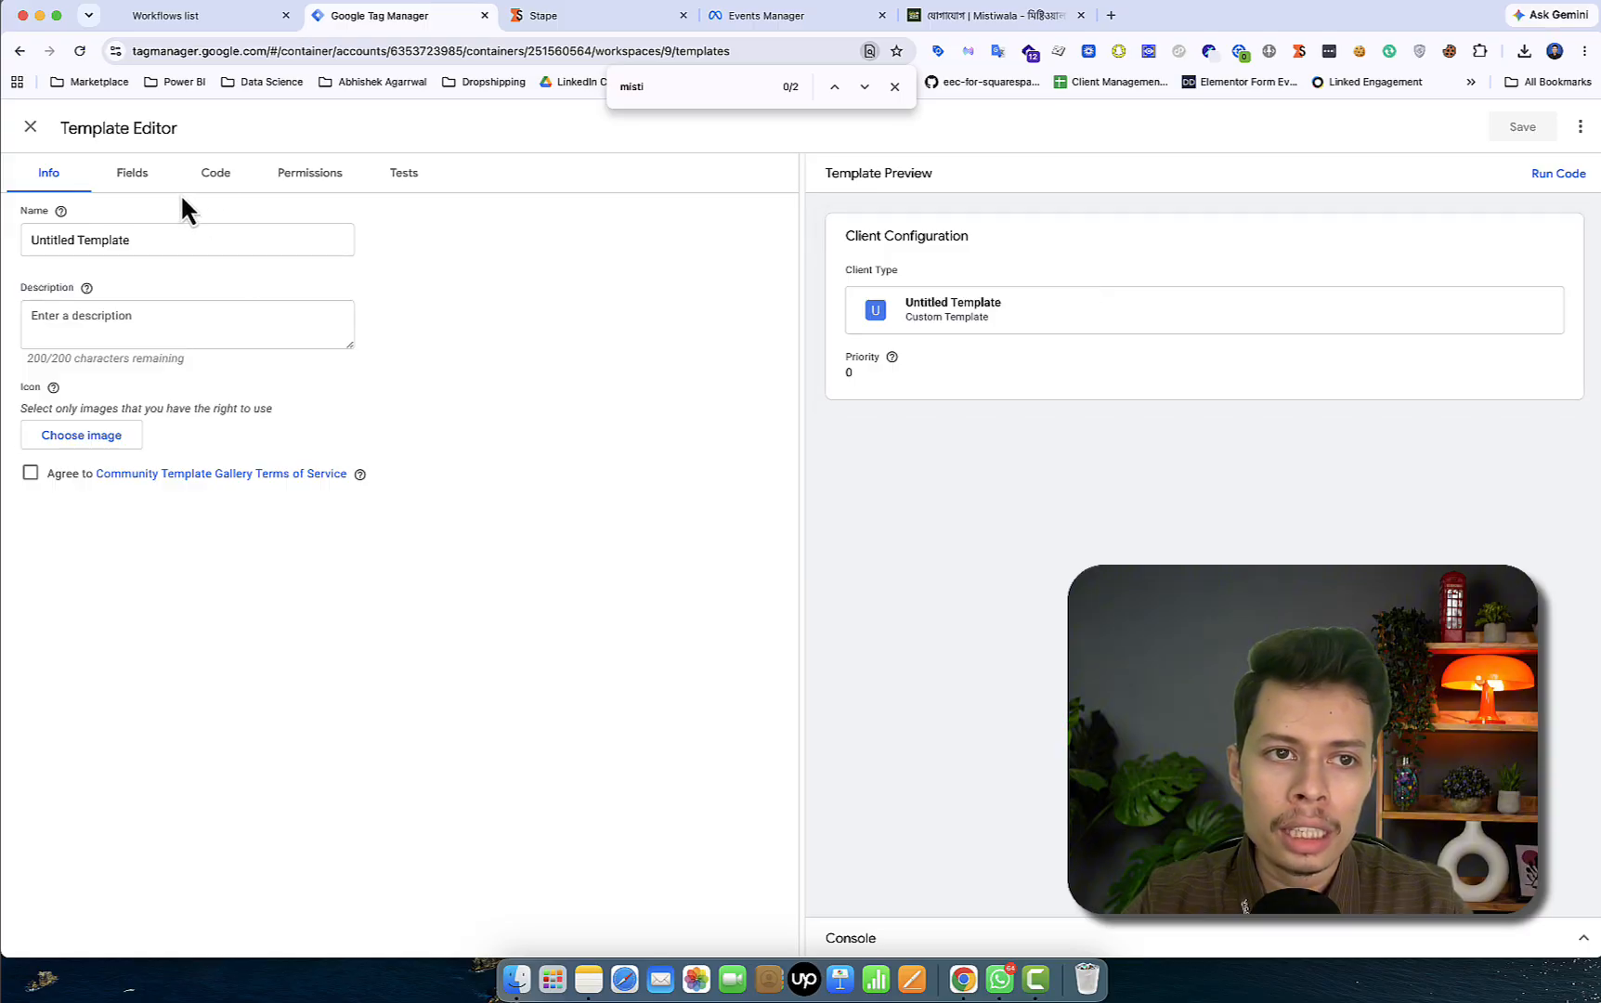
- Glance at the untitled template's code, then close the Template Editor without saving
click(217, 174)
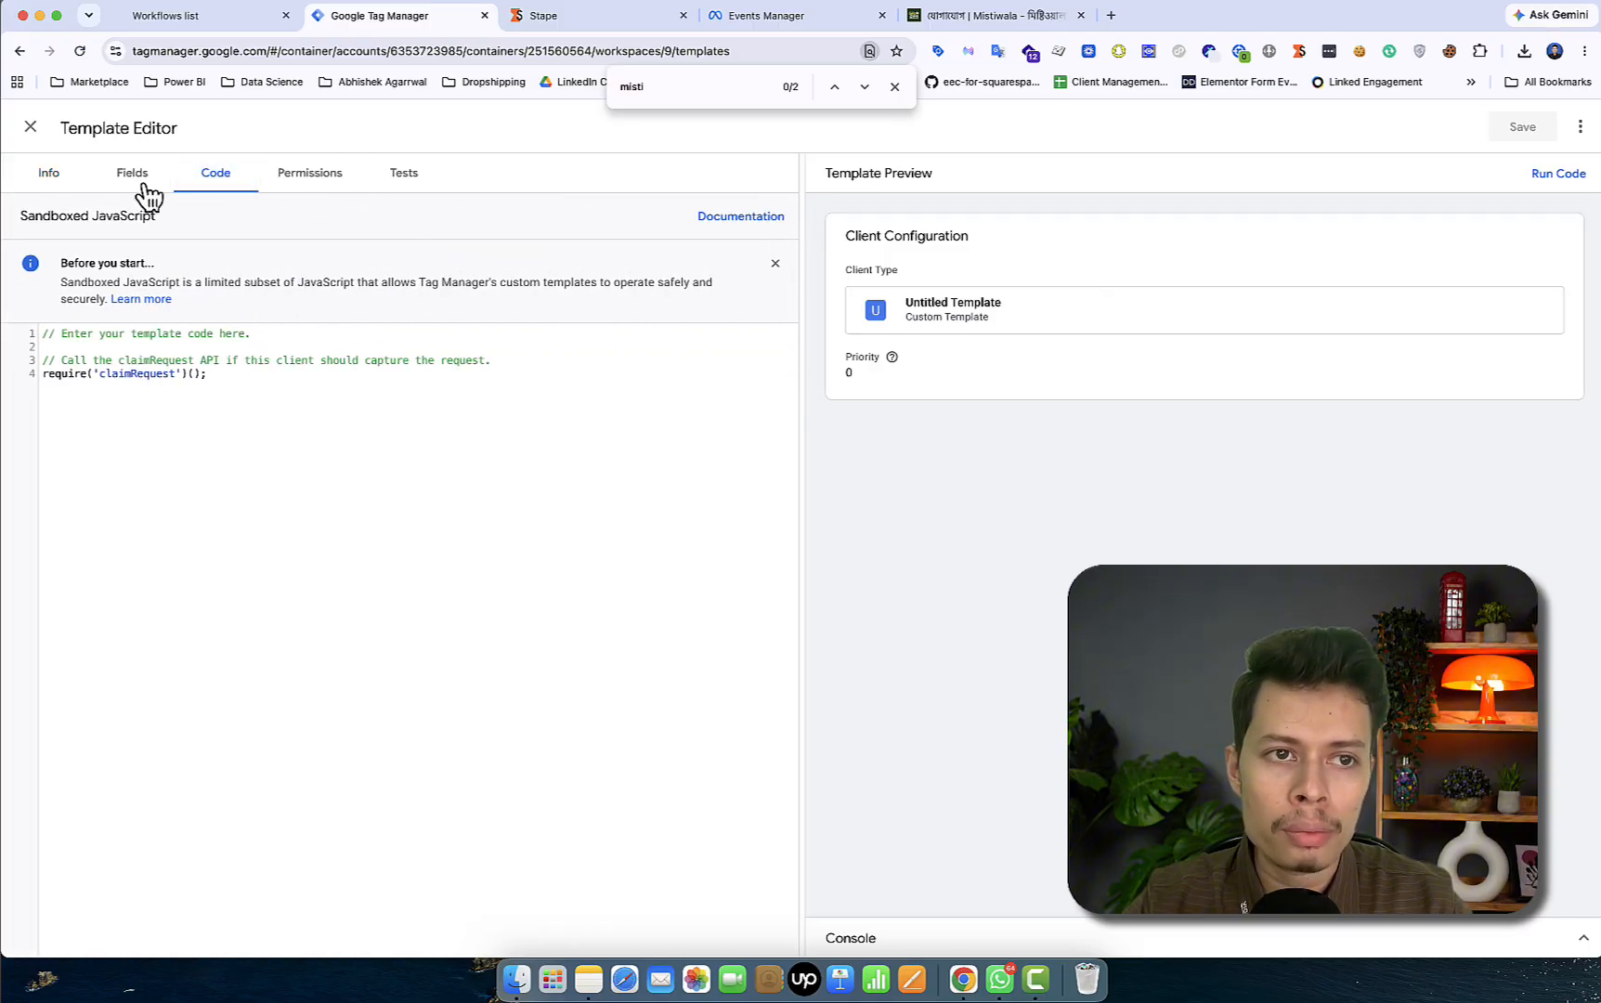
click(32, 130)
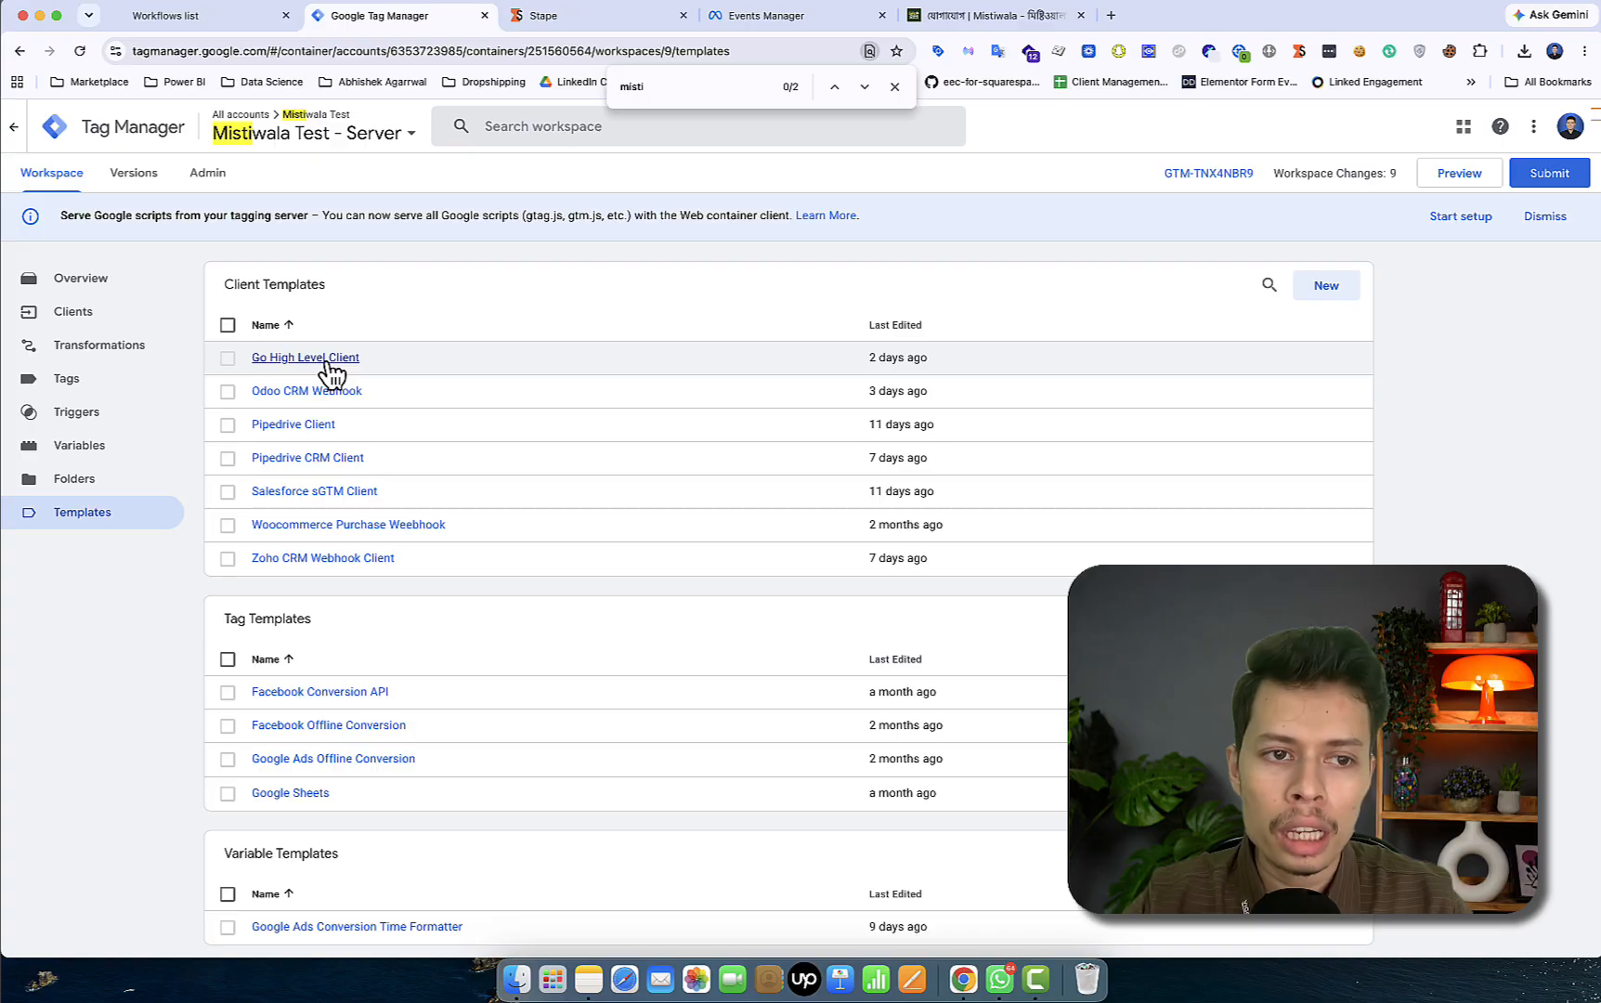
- Compare the Go High Level Client's webhook path and eventName with the GoHighLevel workflow, then close it
click(131, 323)
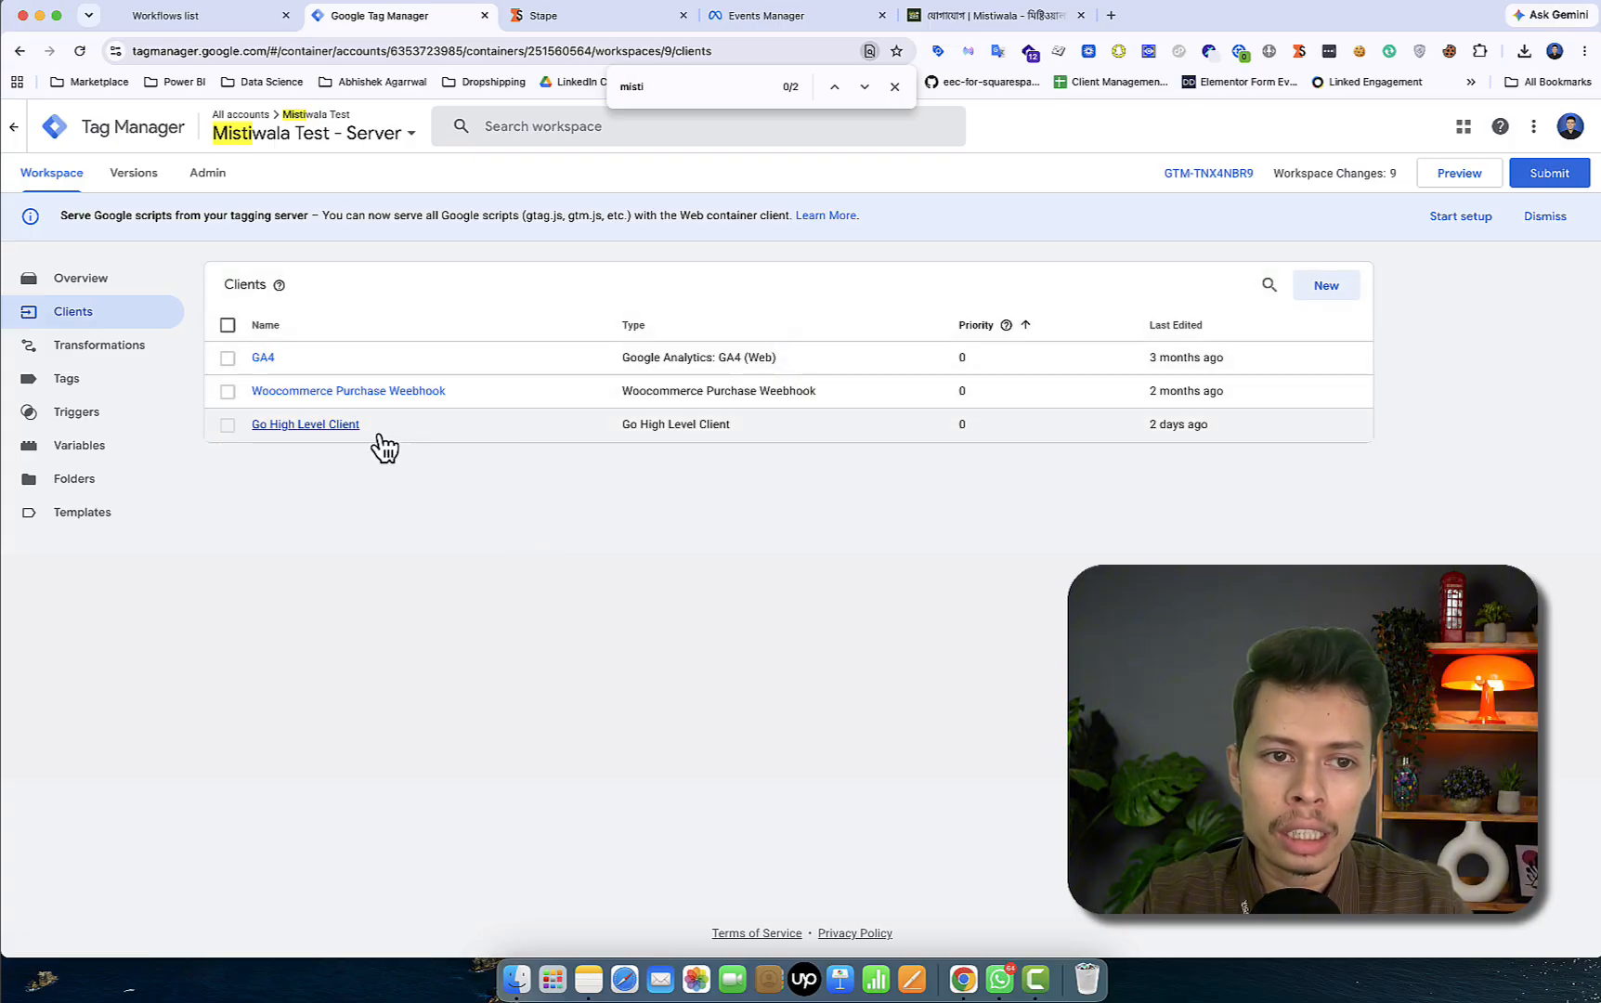
click(317, 433)
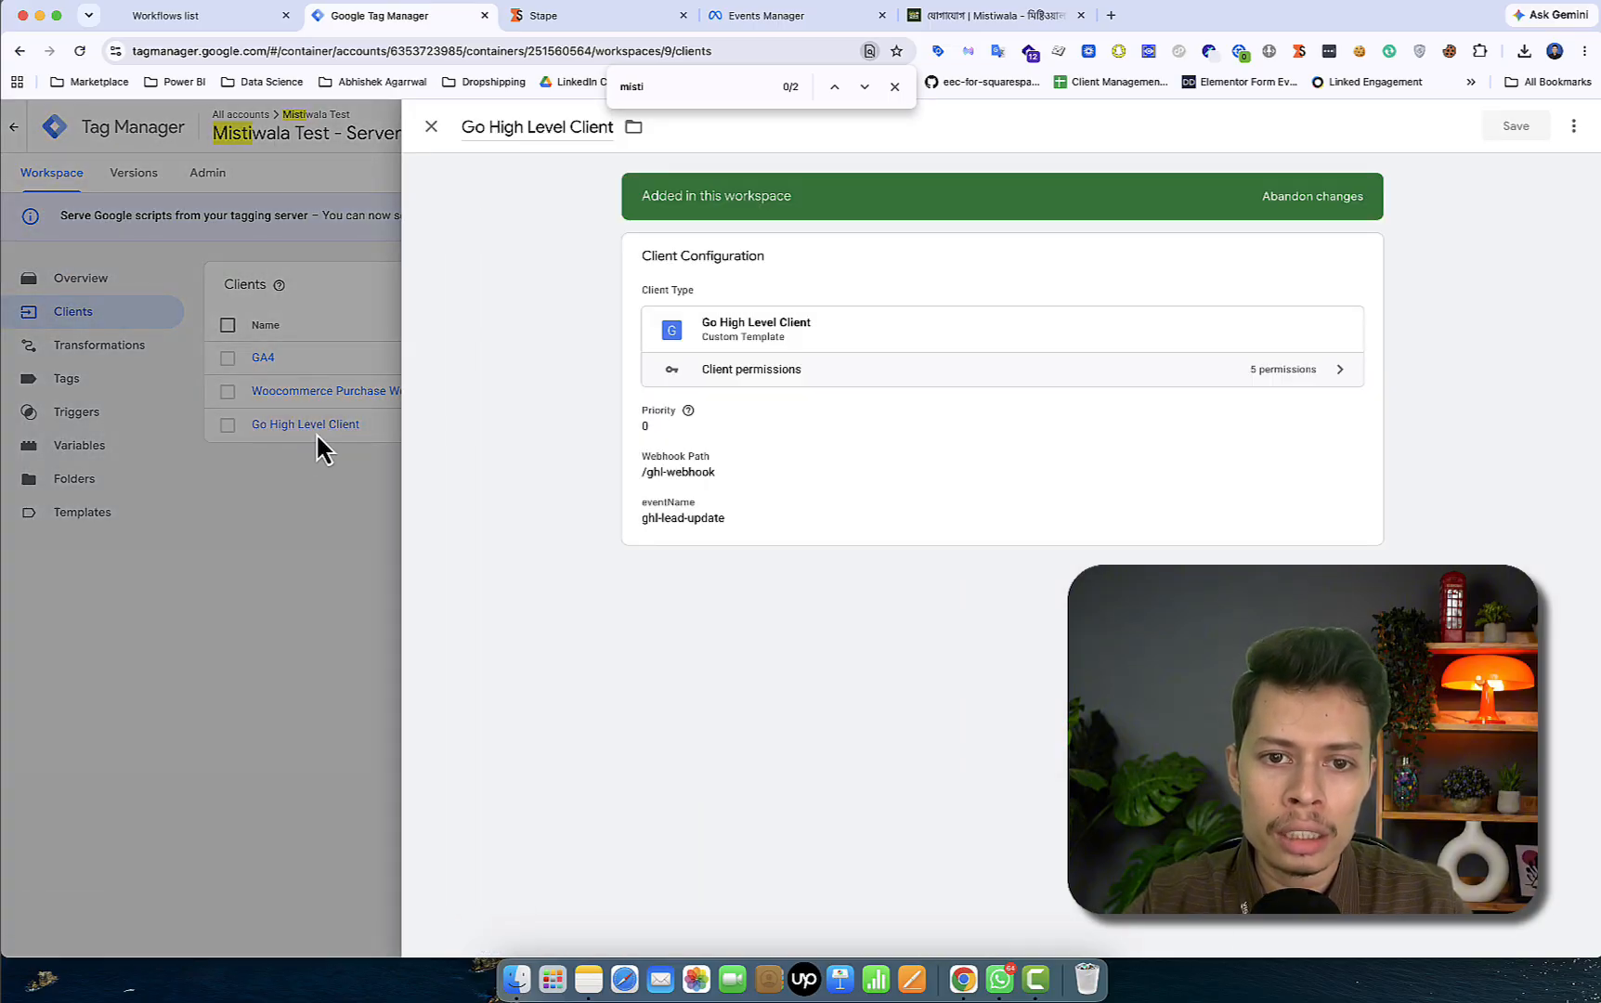
mouse_move(688, 410)
click(1018, 501)
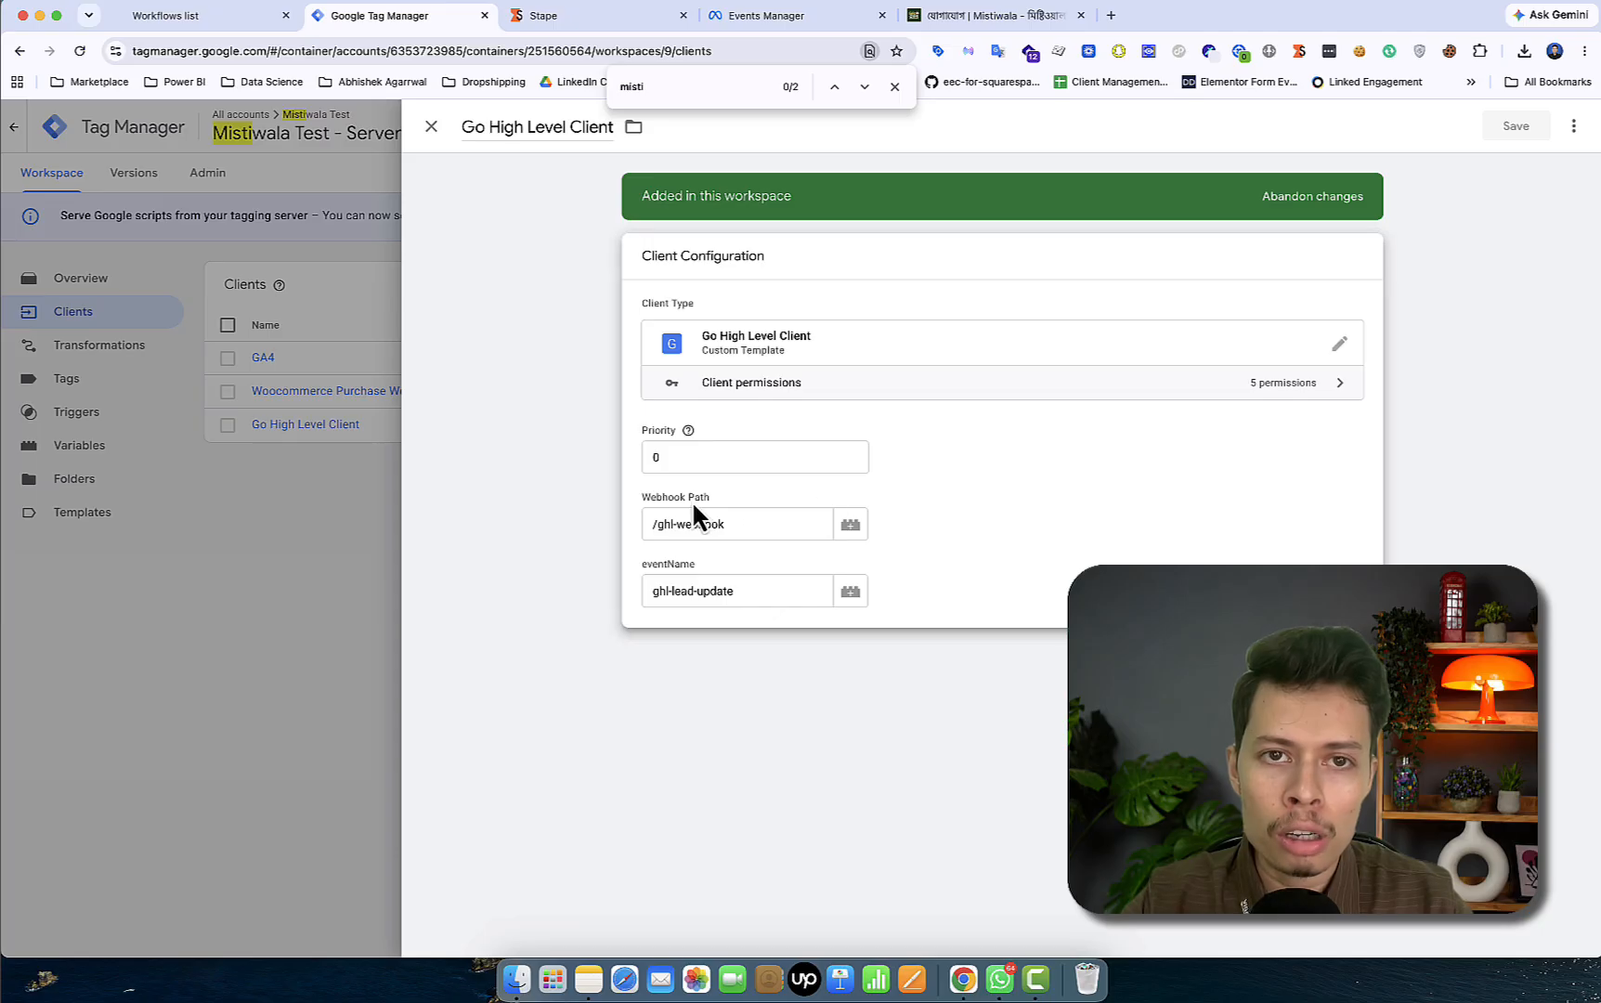
click(195, 16)
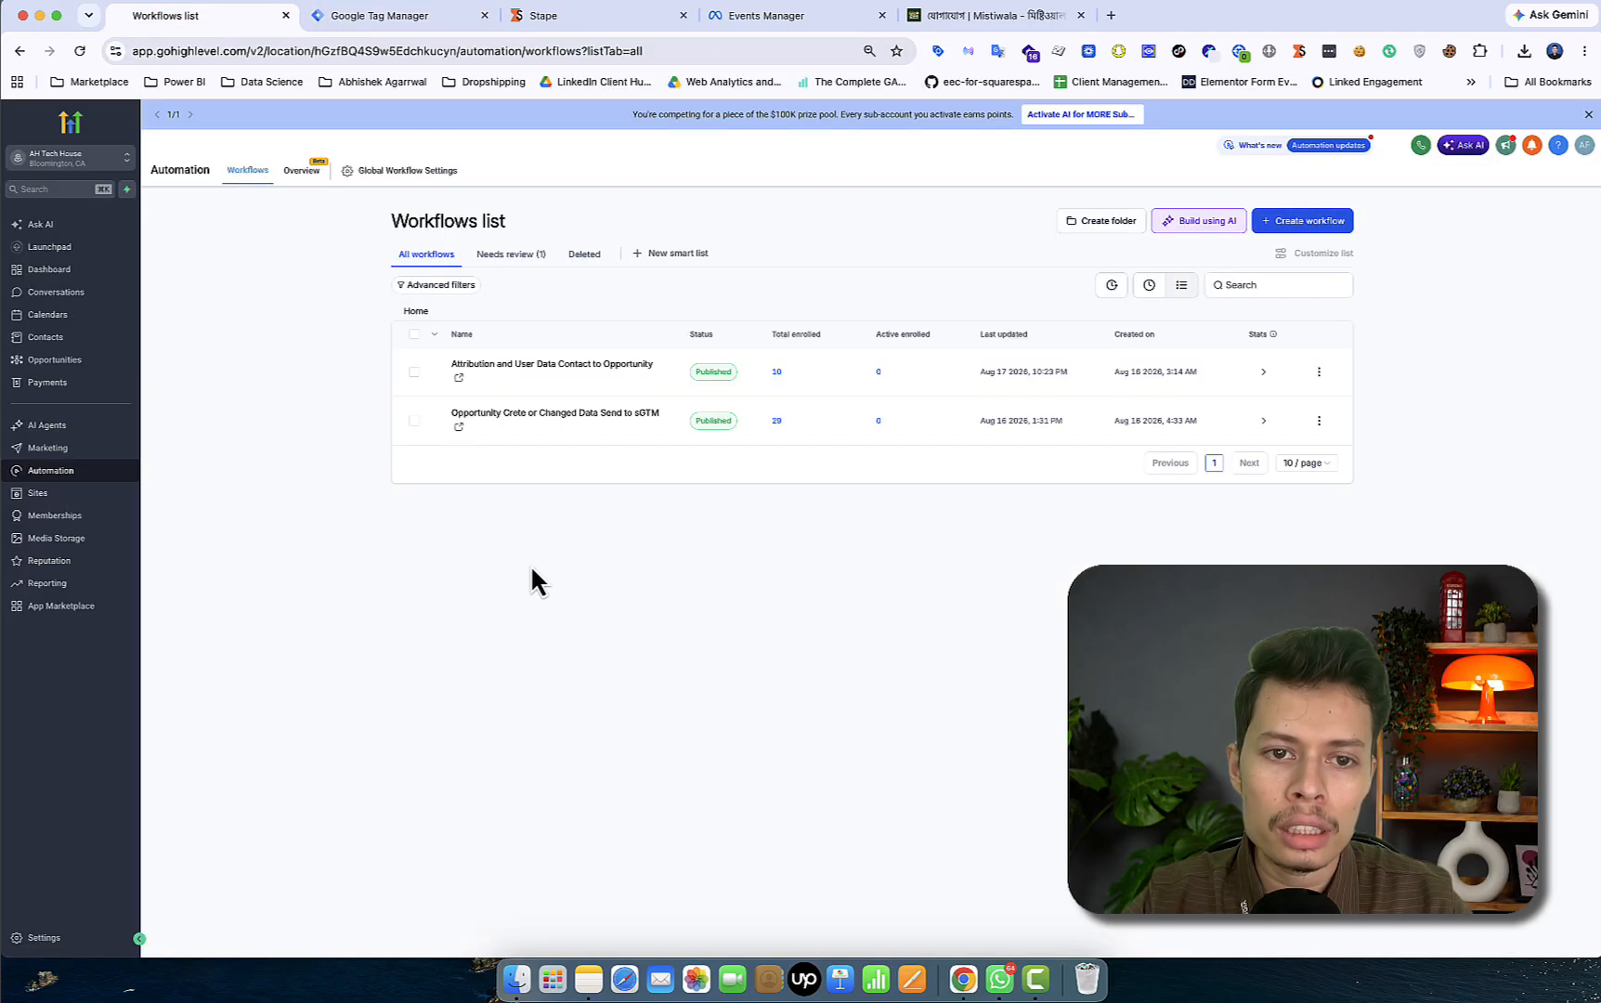
click(400, 19)
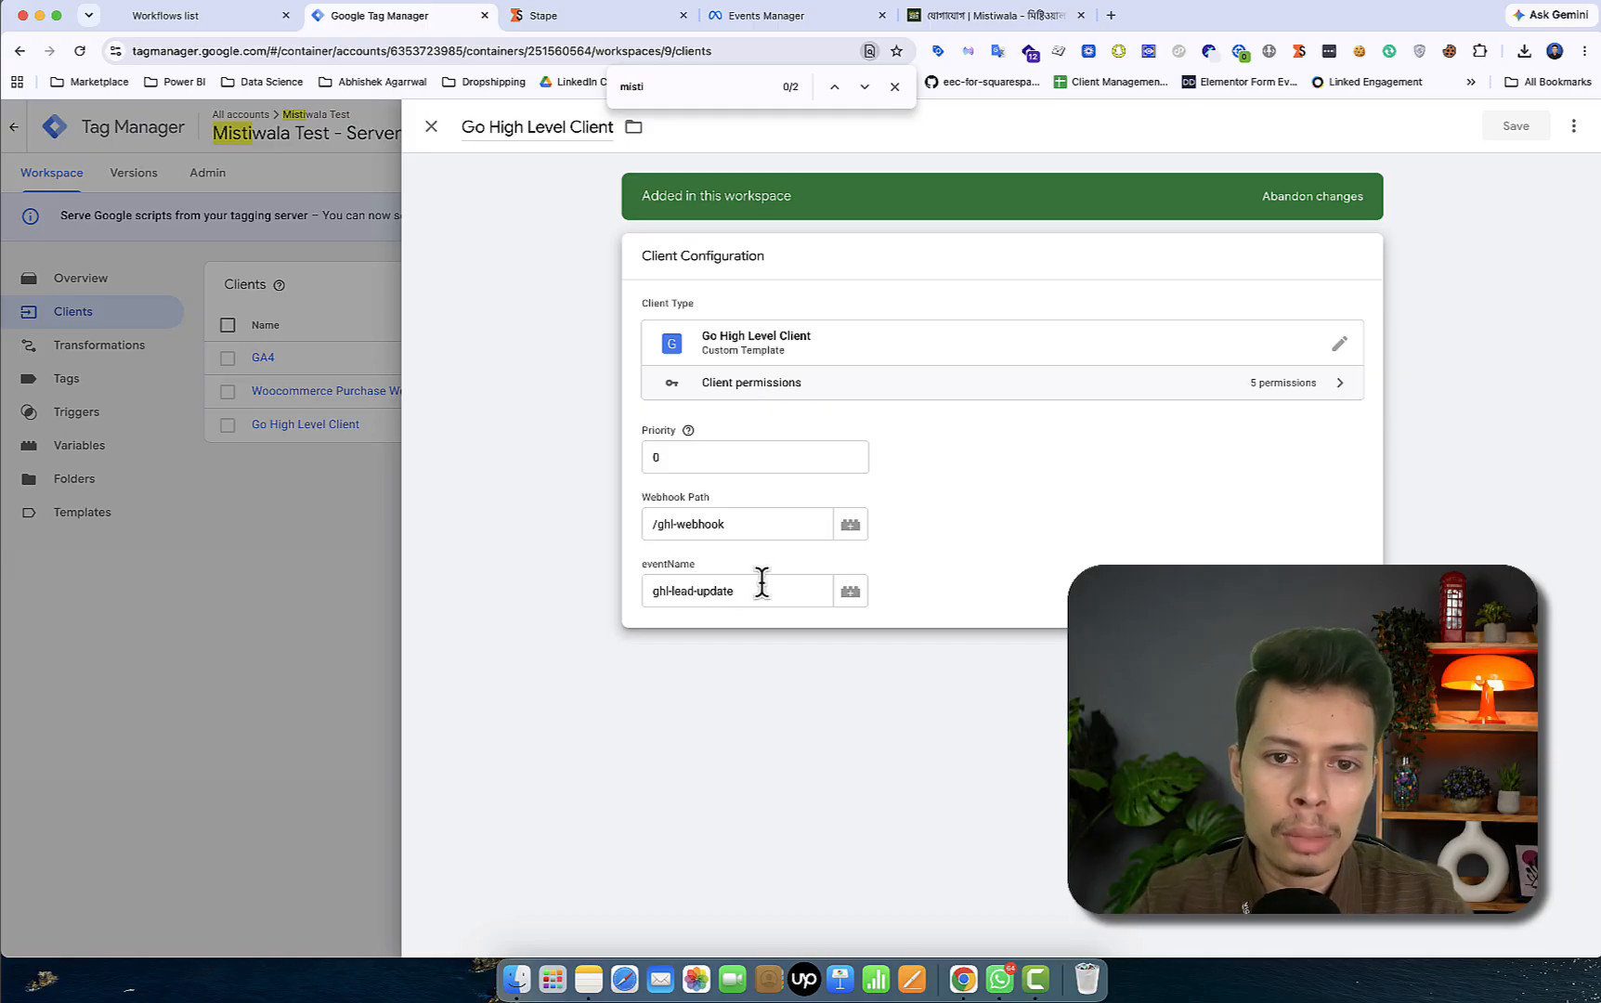
click(233, 494)
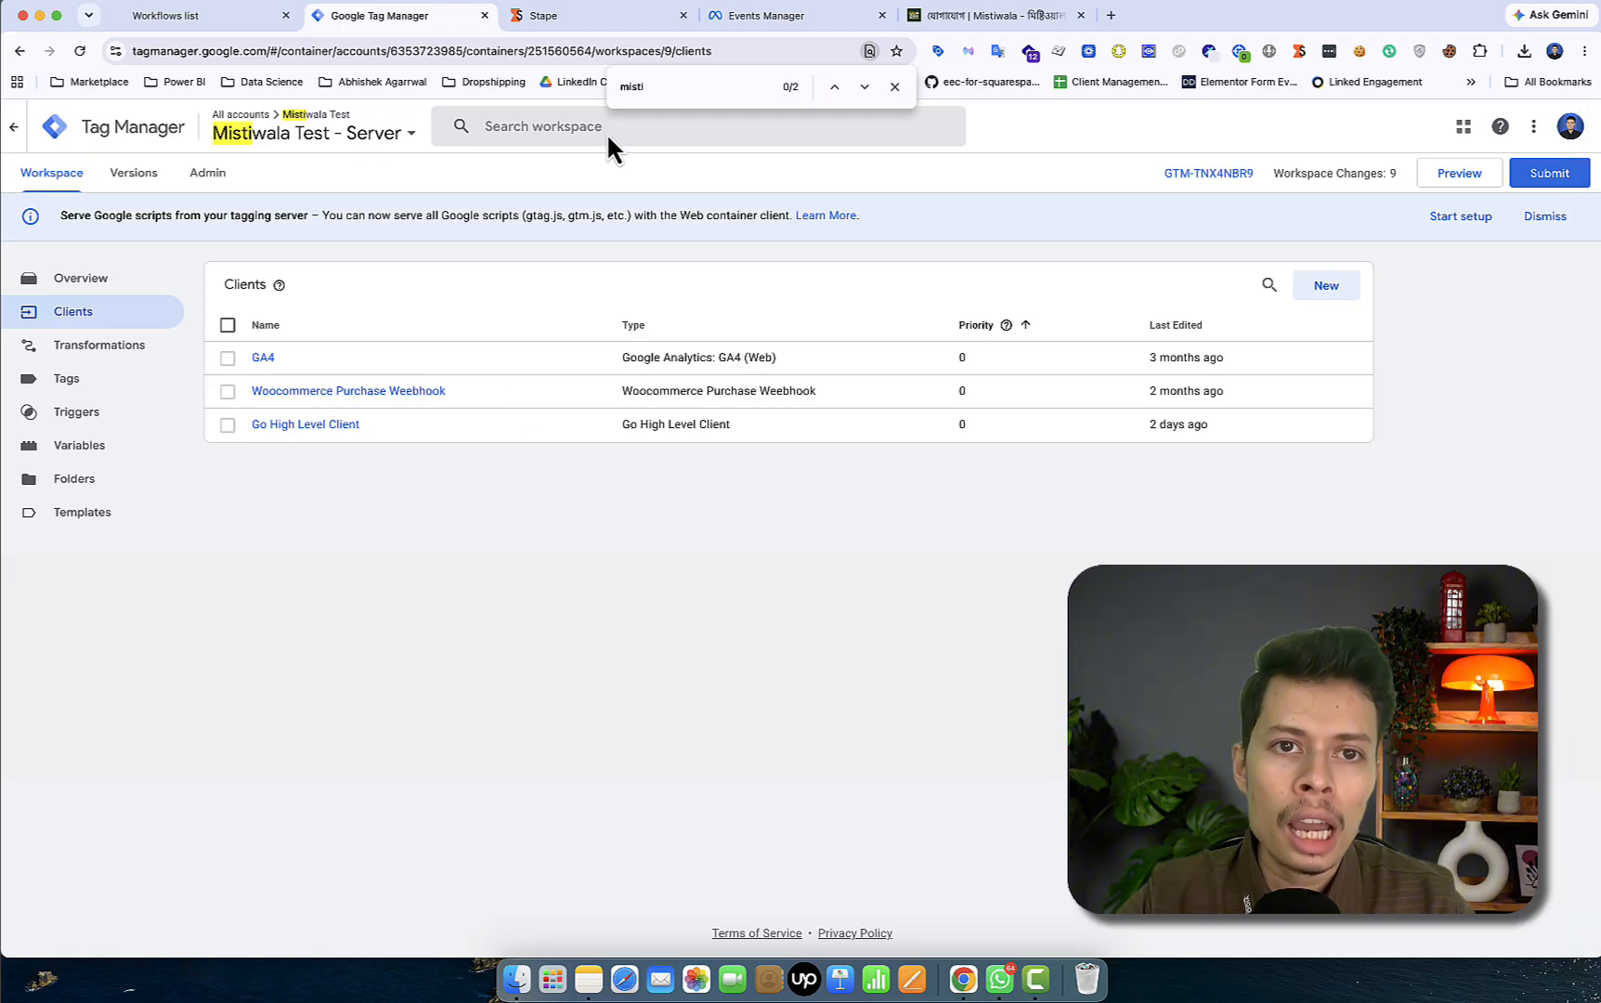
click(893, 97)
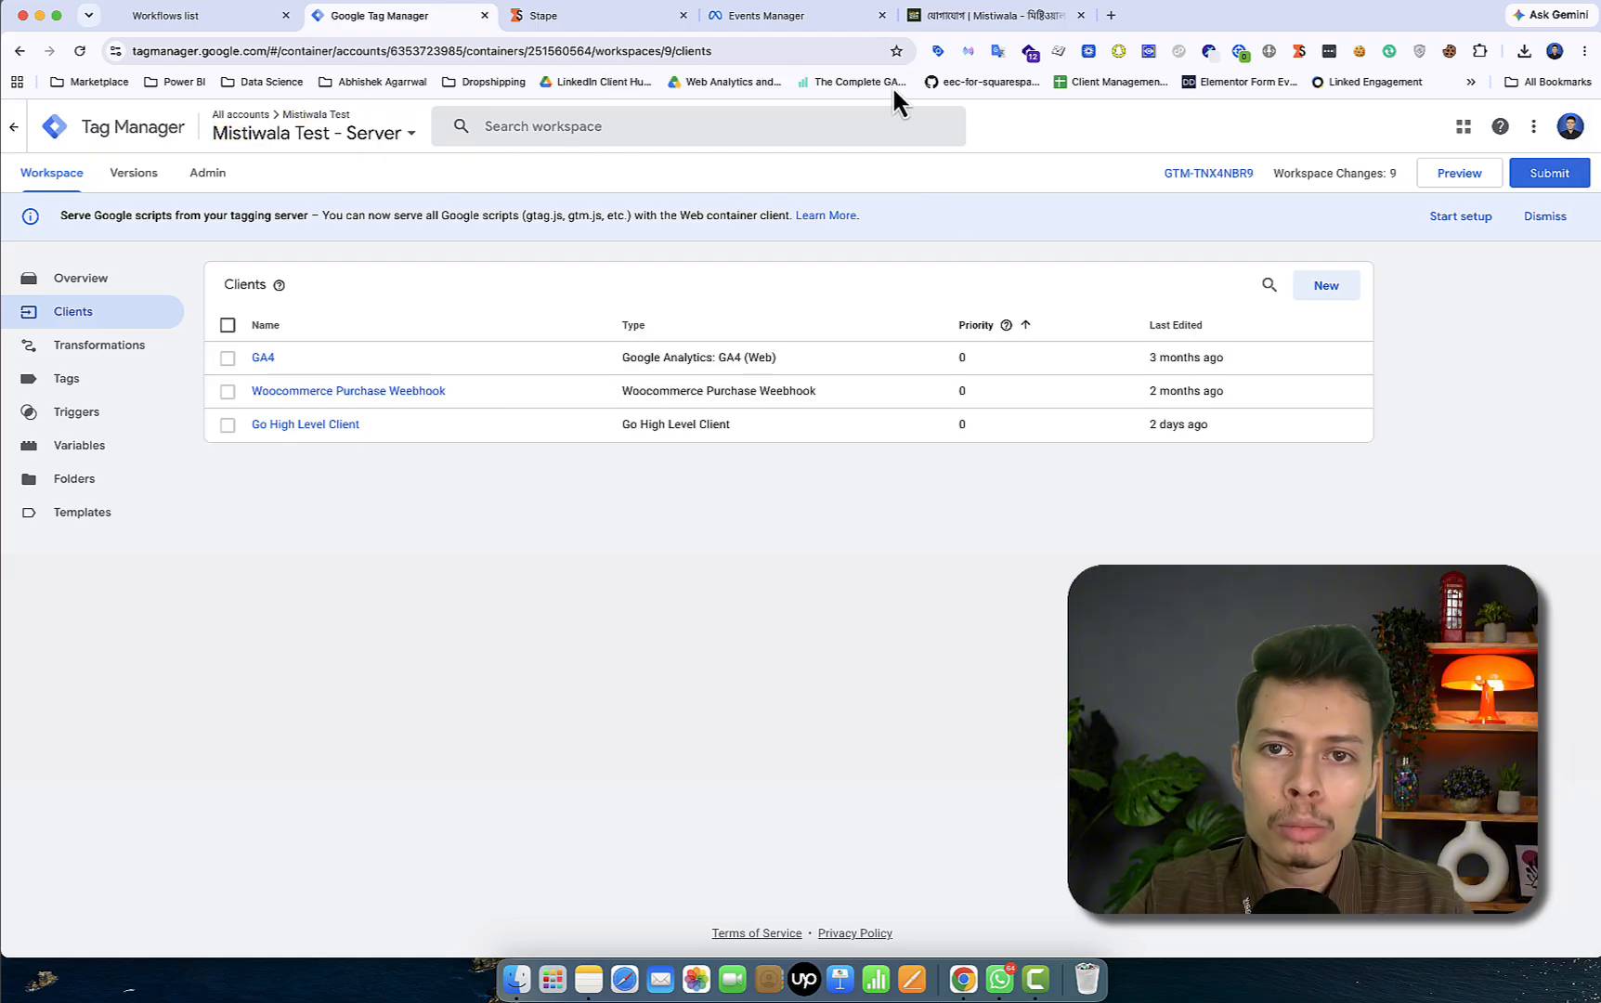
- Launch preview mode for the server container and open the Stape container's Power-Ups
click(1464, 169)
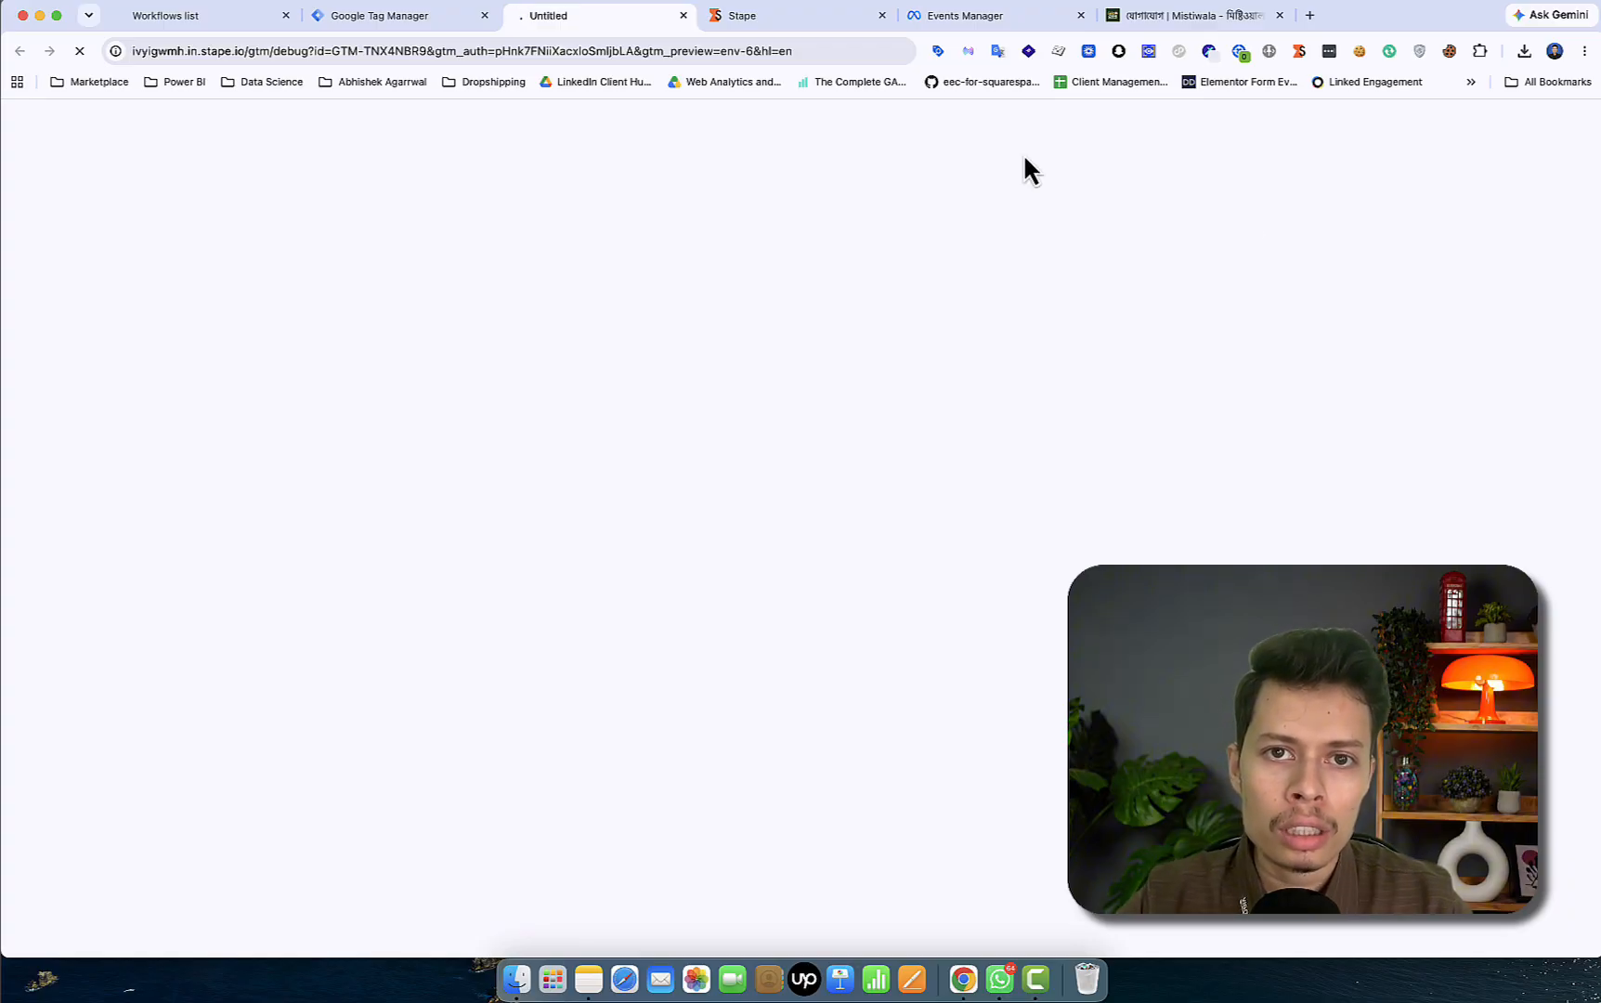
click(775, 17)
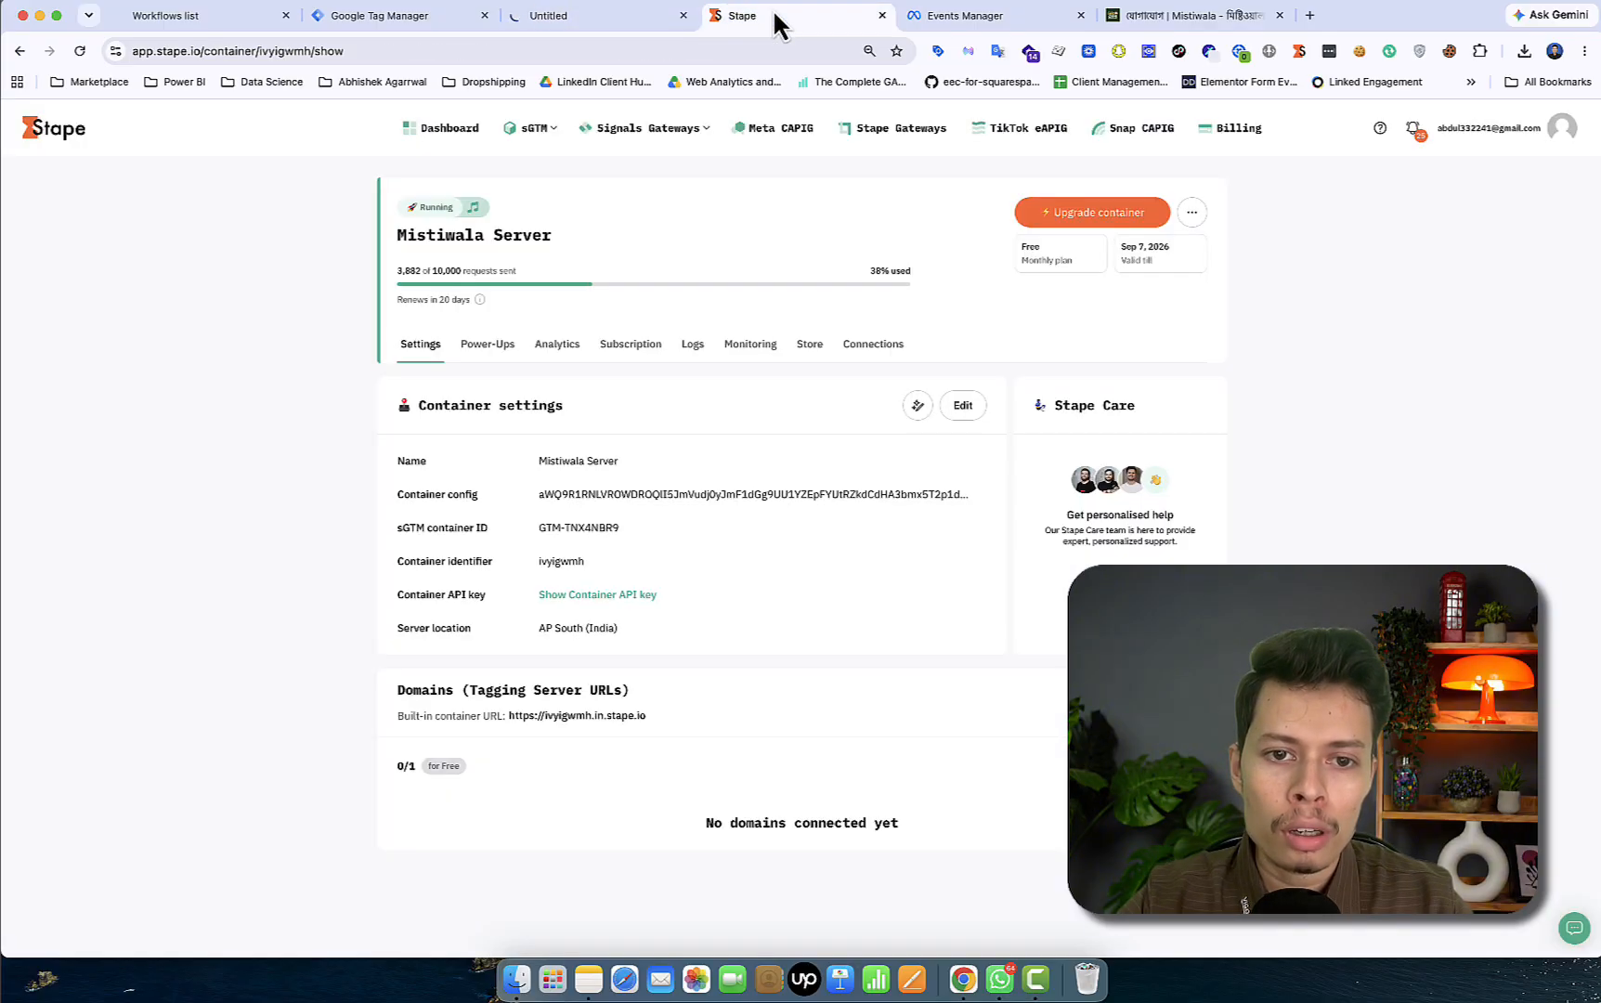
click(489, 346)
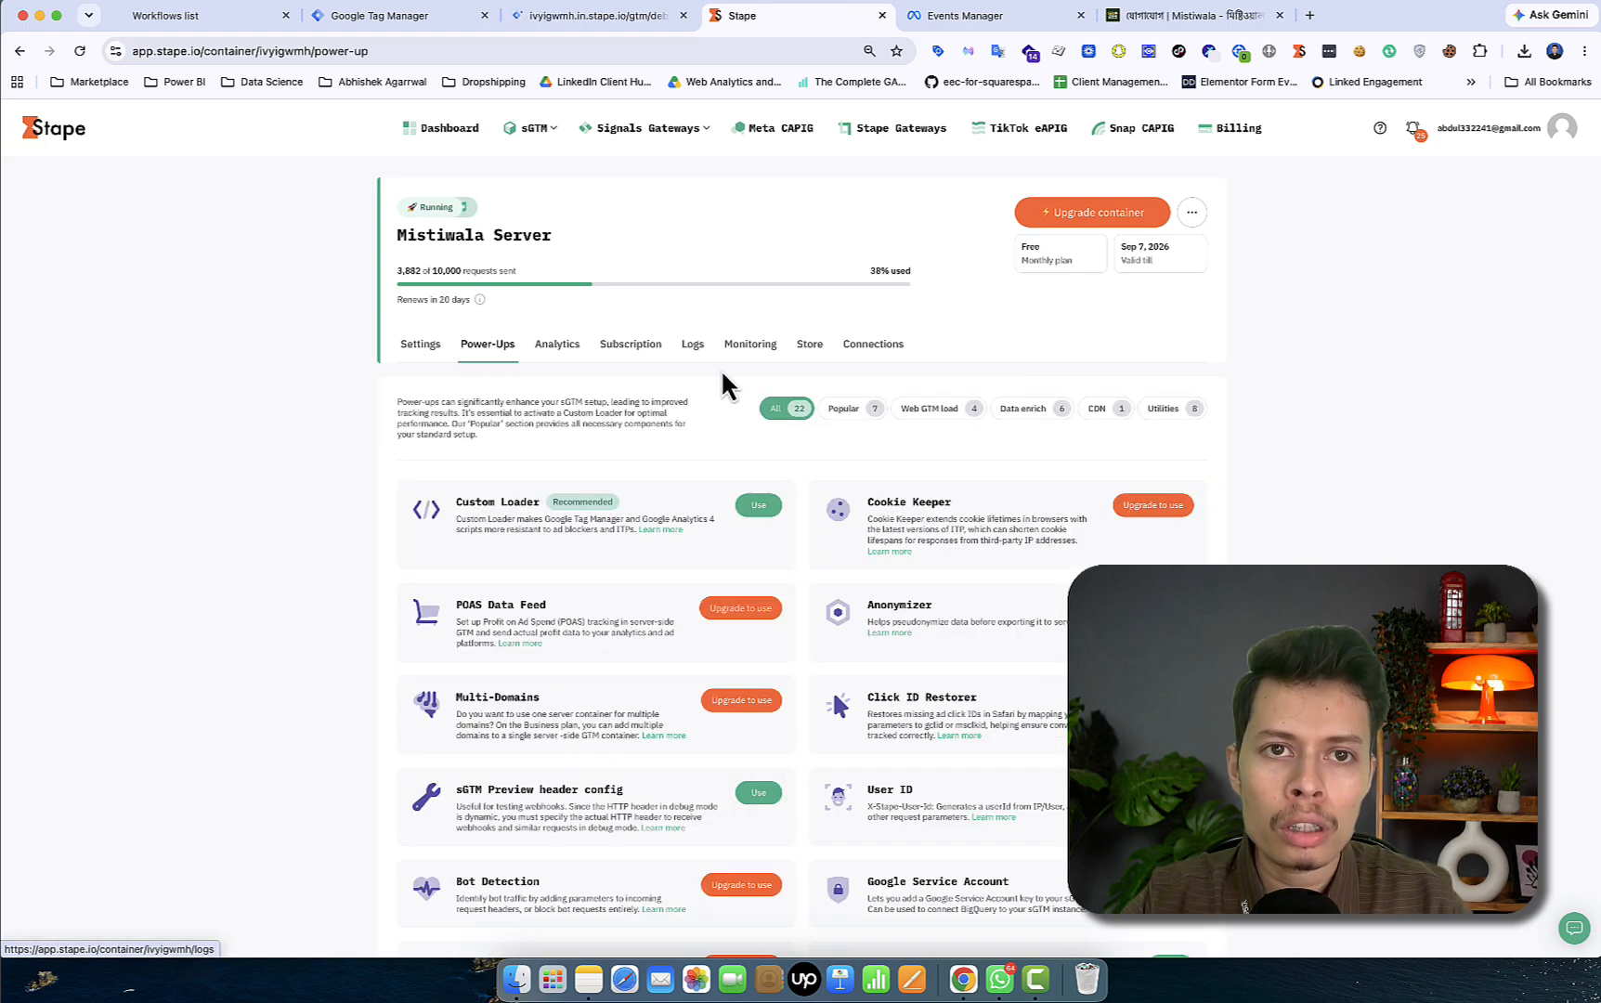
click(606, 18)
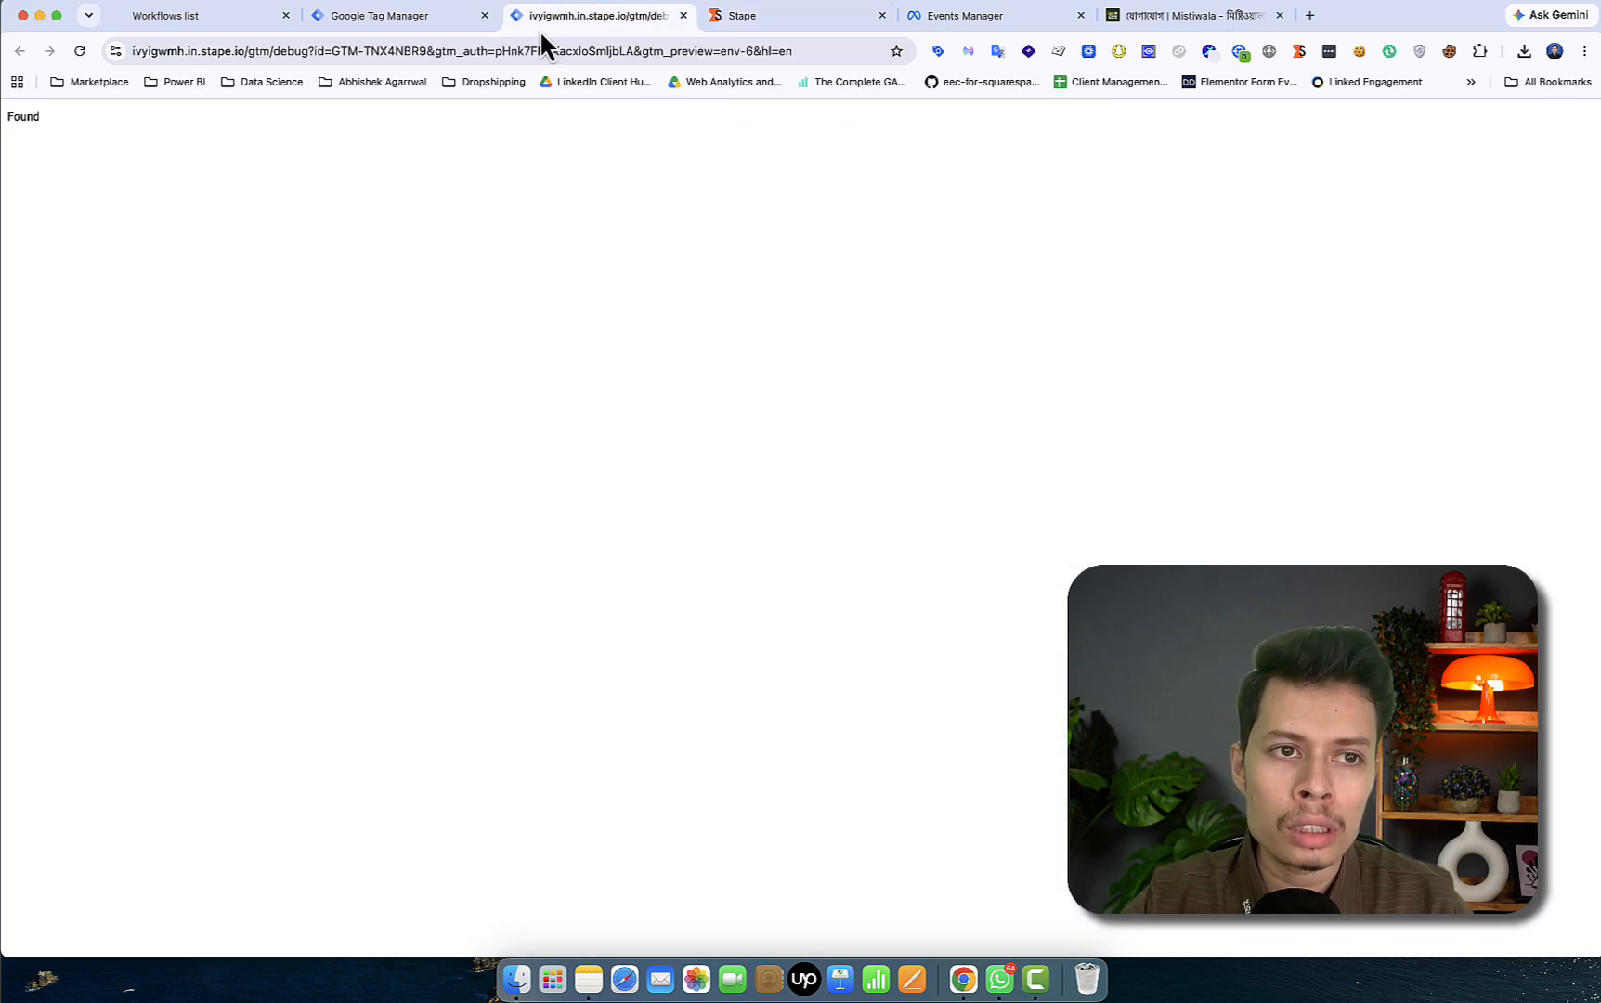
- Turn on the sGTM Preview header config power-up in Stape
click(752, 15)
scroll(583, 616, down, 3)
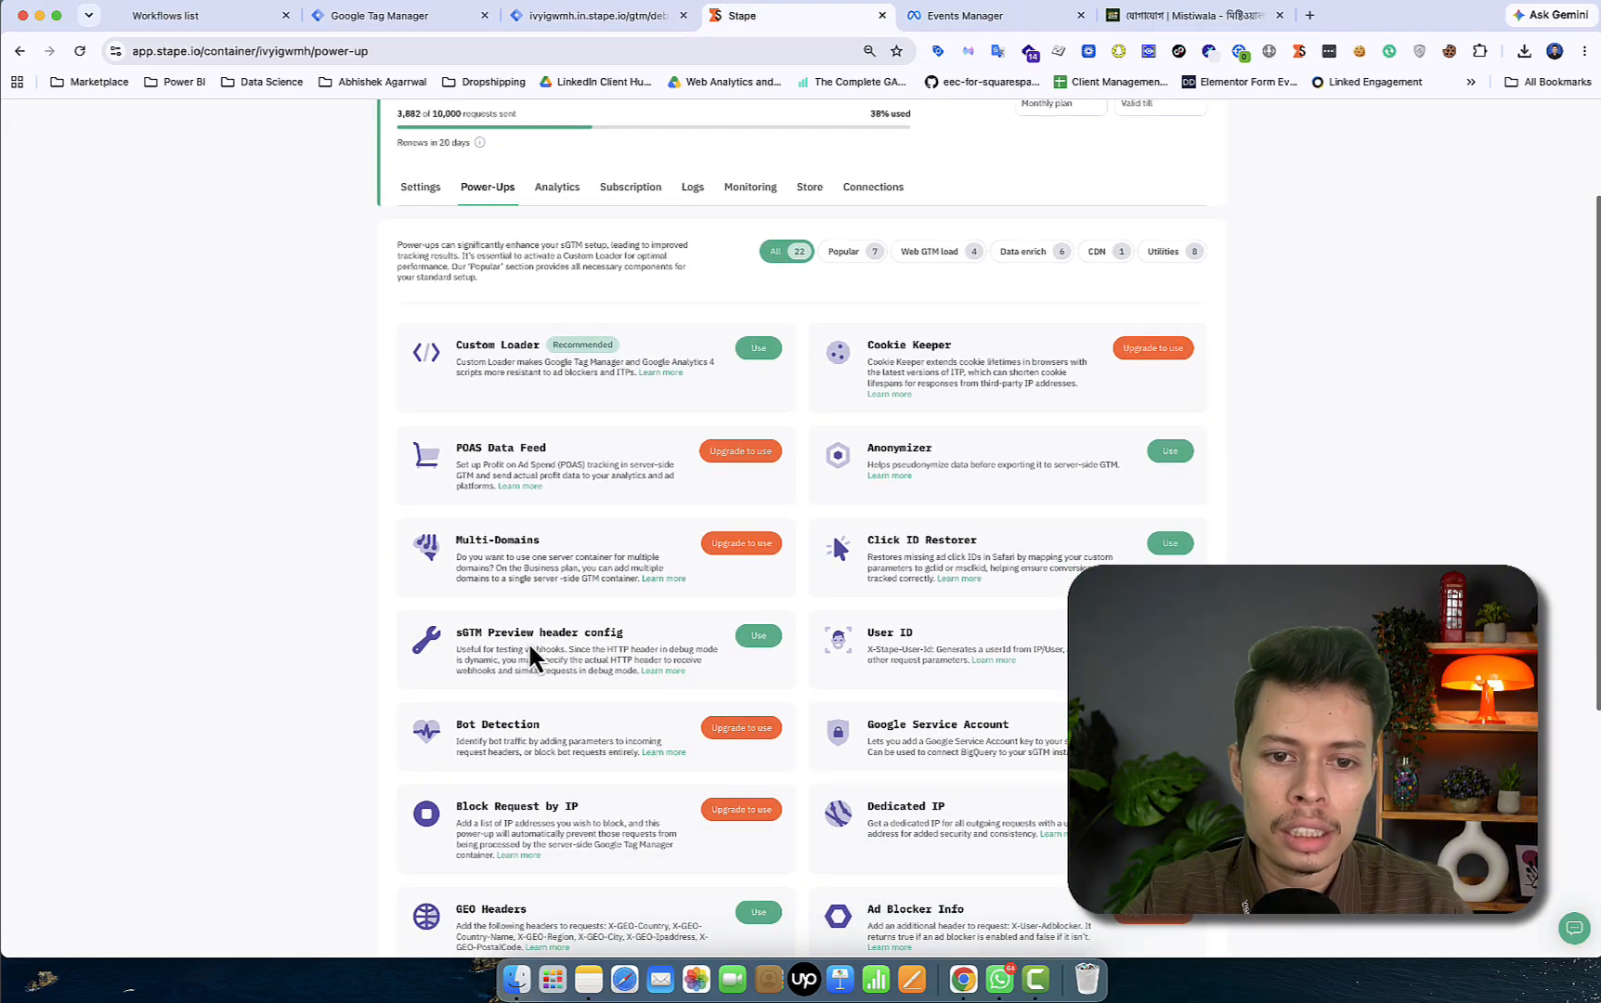
click(757, 641)
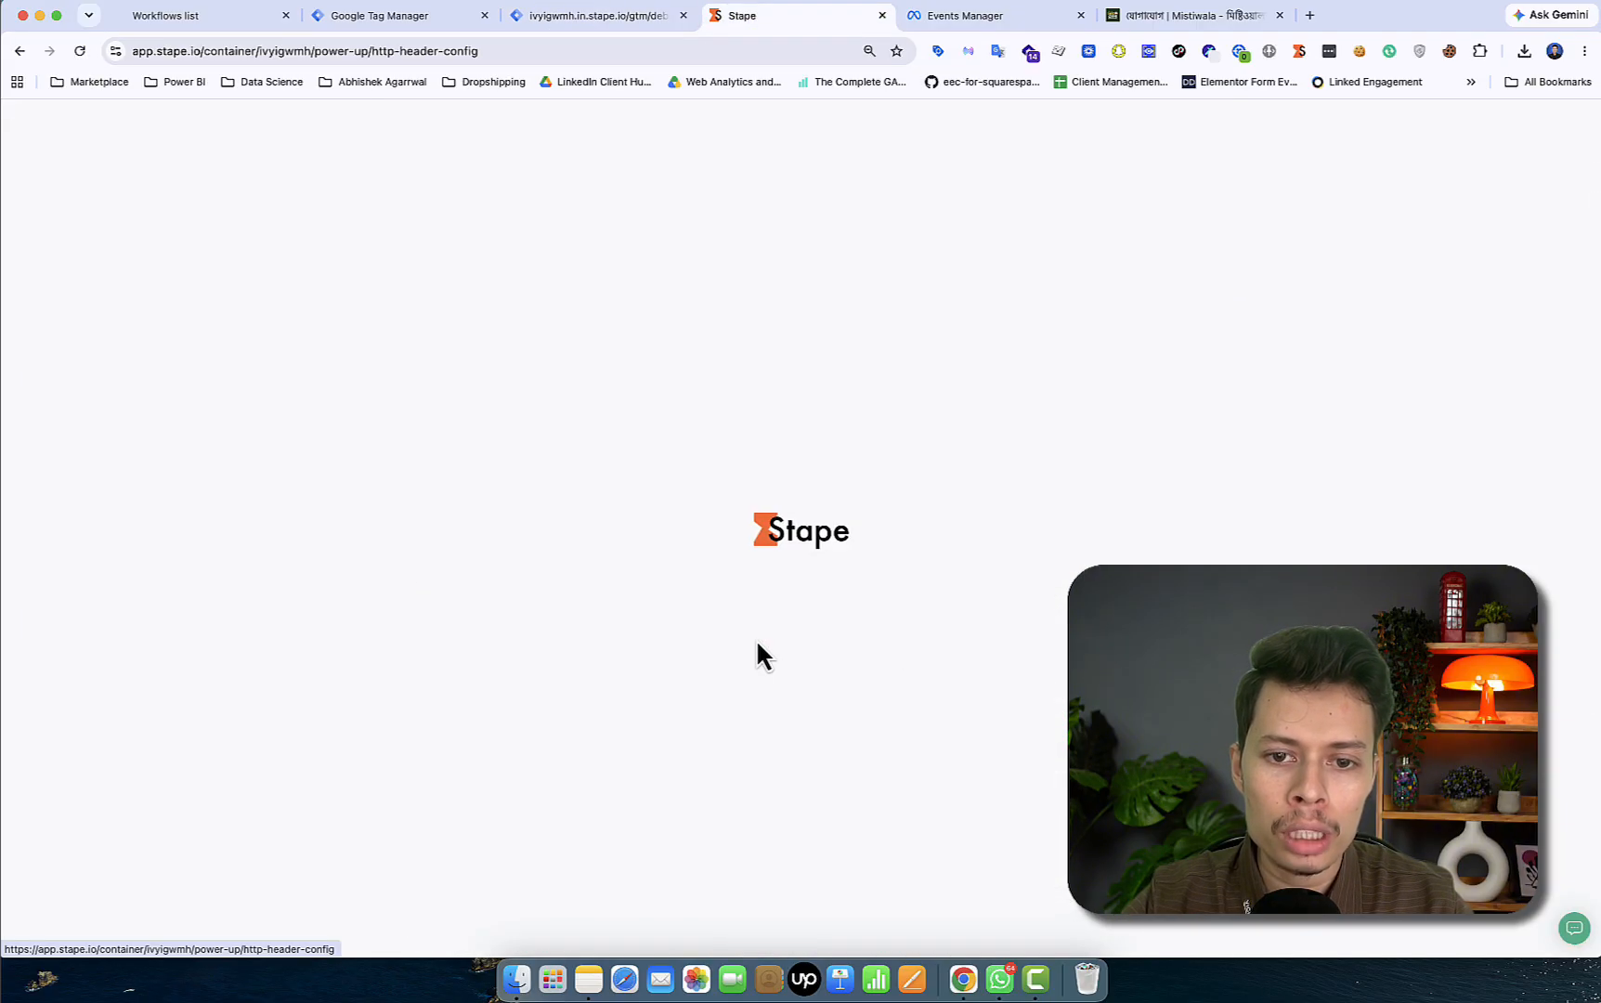
click(415, 408)
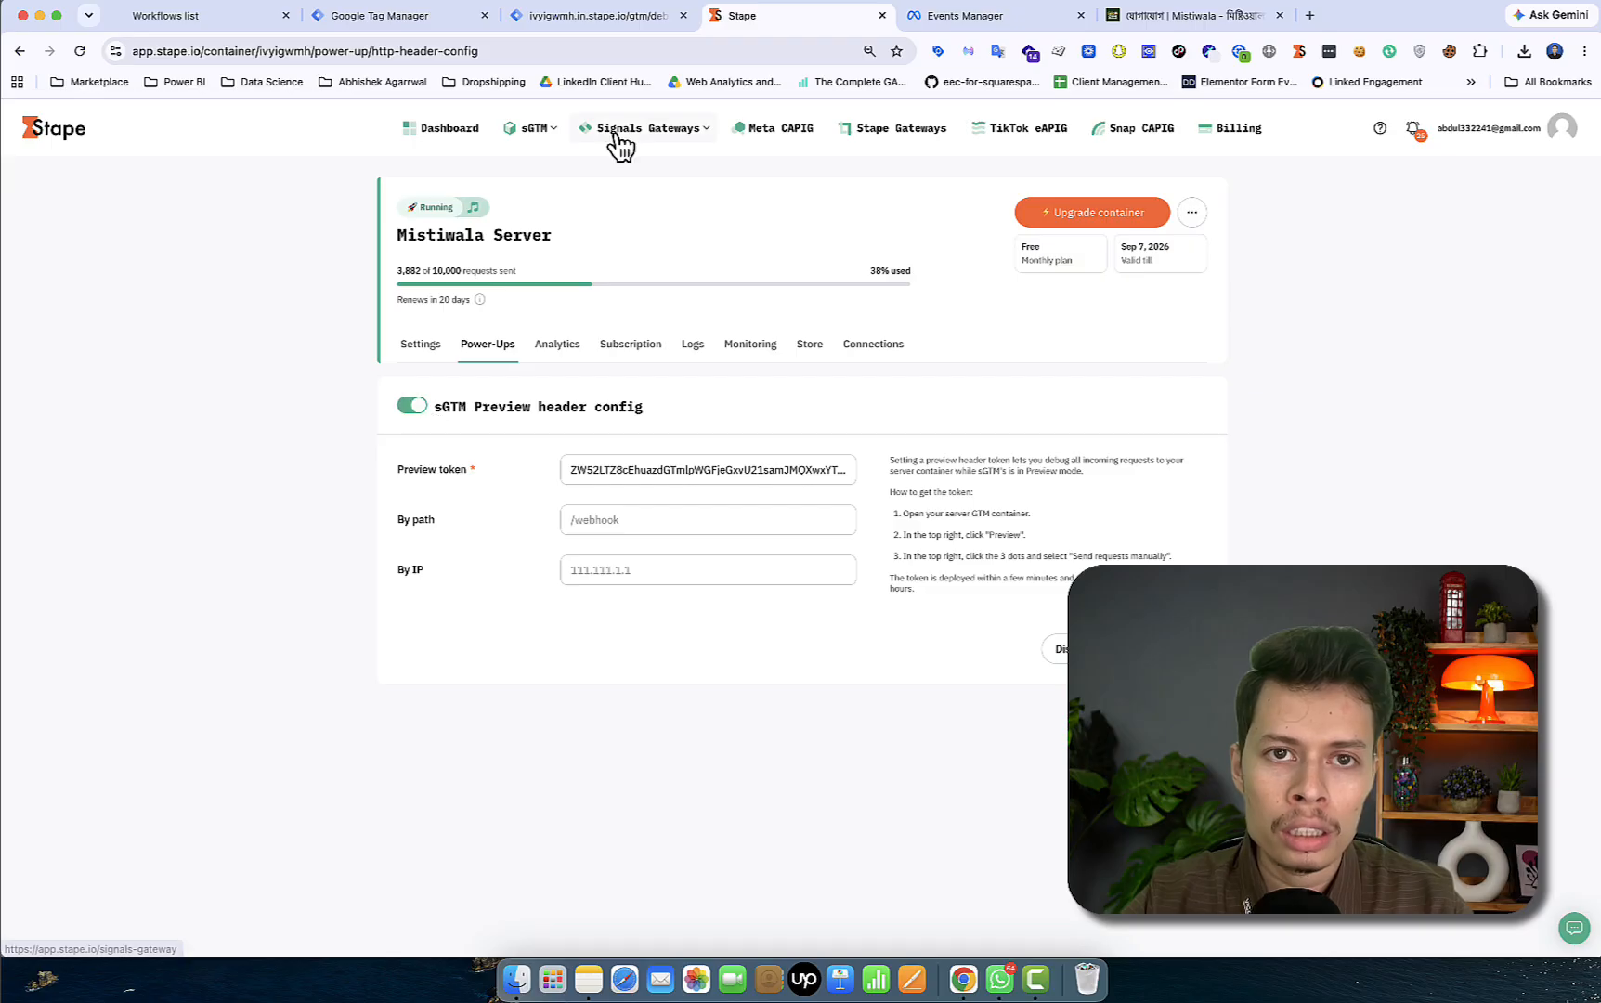
click(597, 16)
- Copy the X-Gtm-Server-Preview header value from debug mode's manual requests and select Stape's old preview token
click(79, 51)
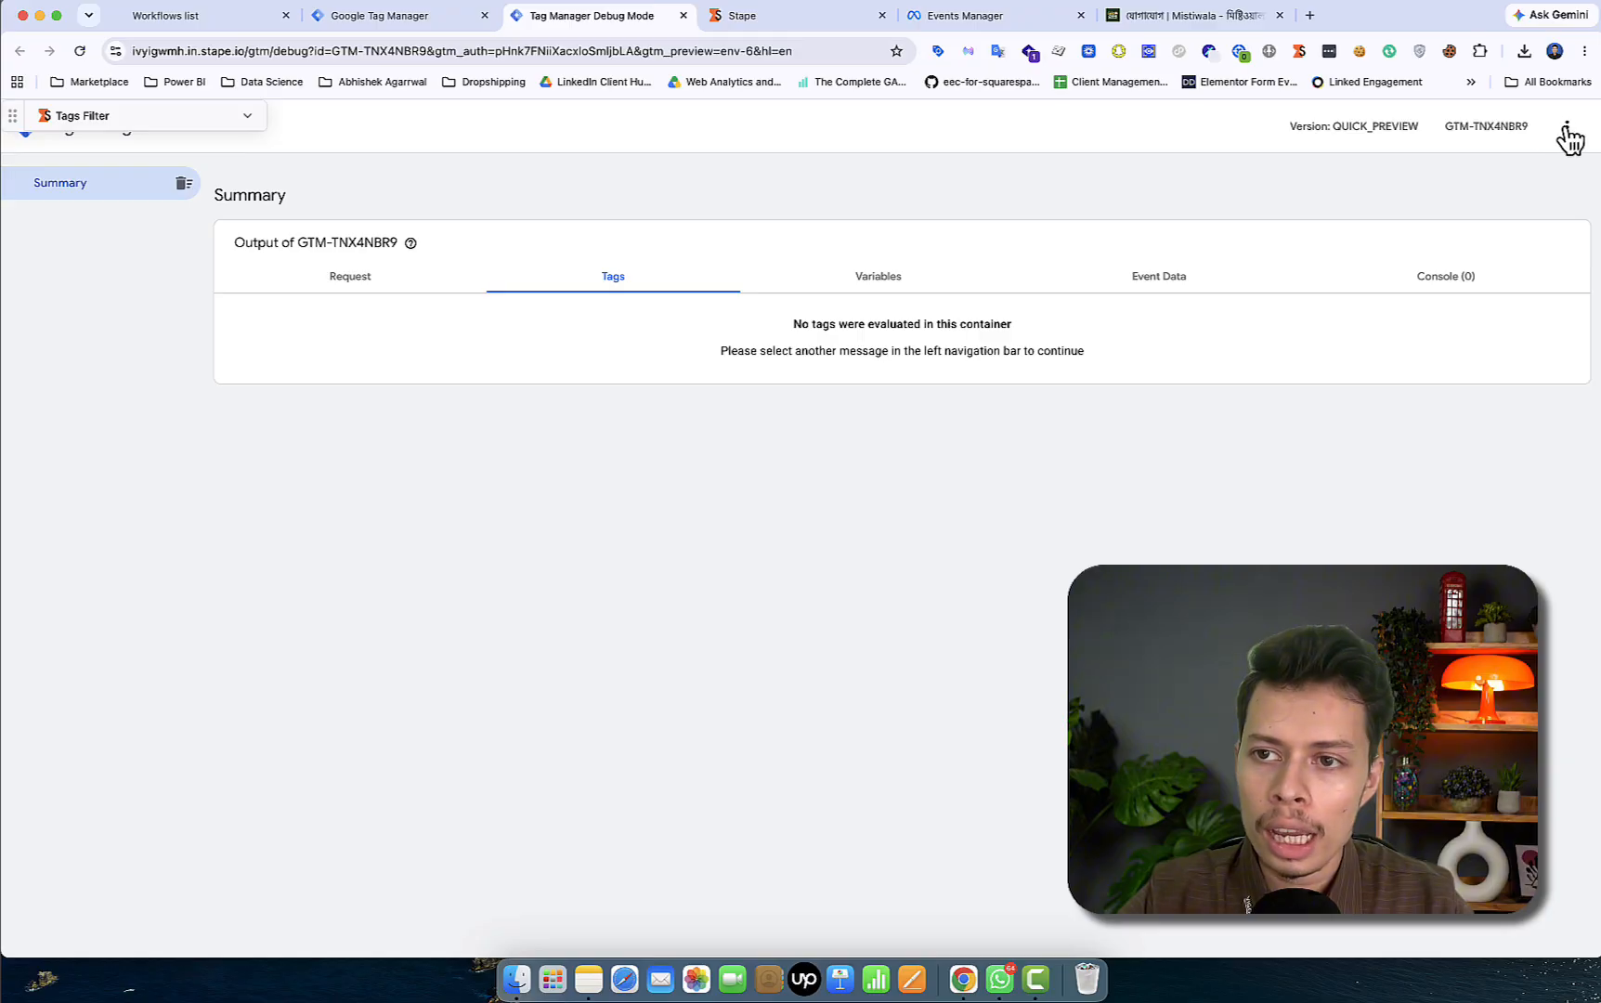
click(1567, 127)
click(1512, 167)
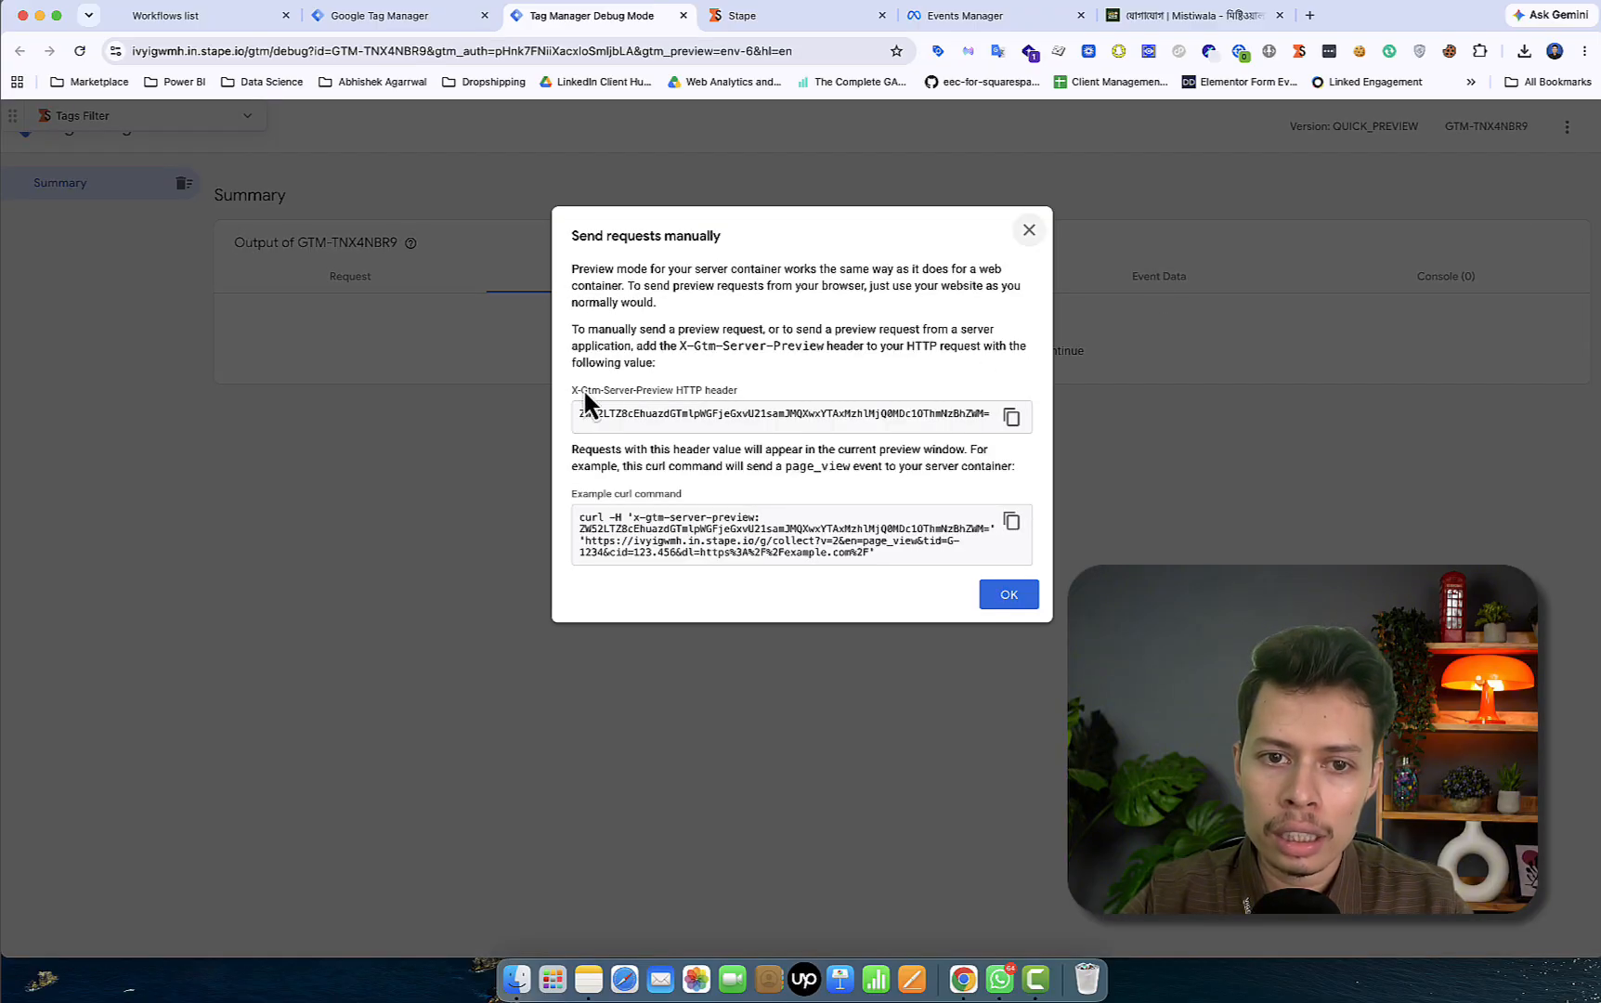
click(1010, 420)
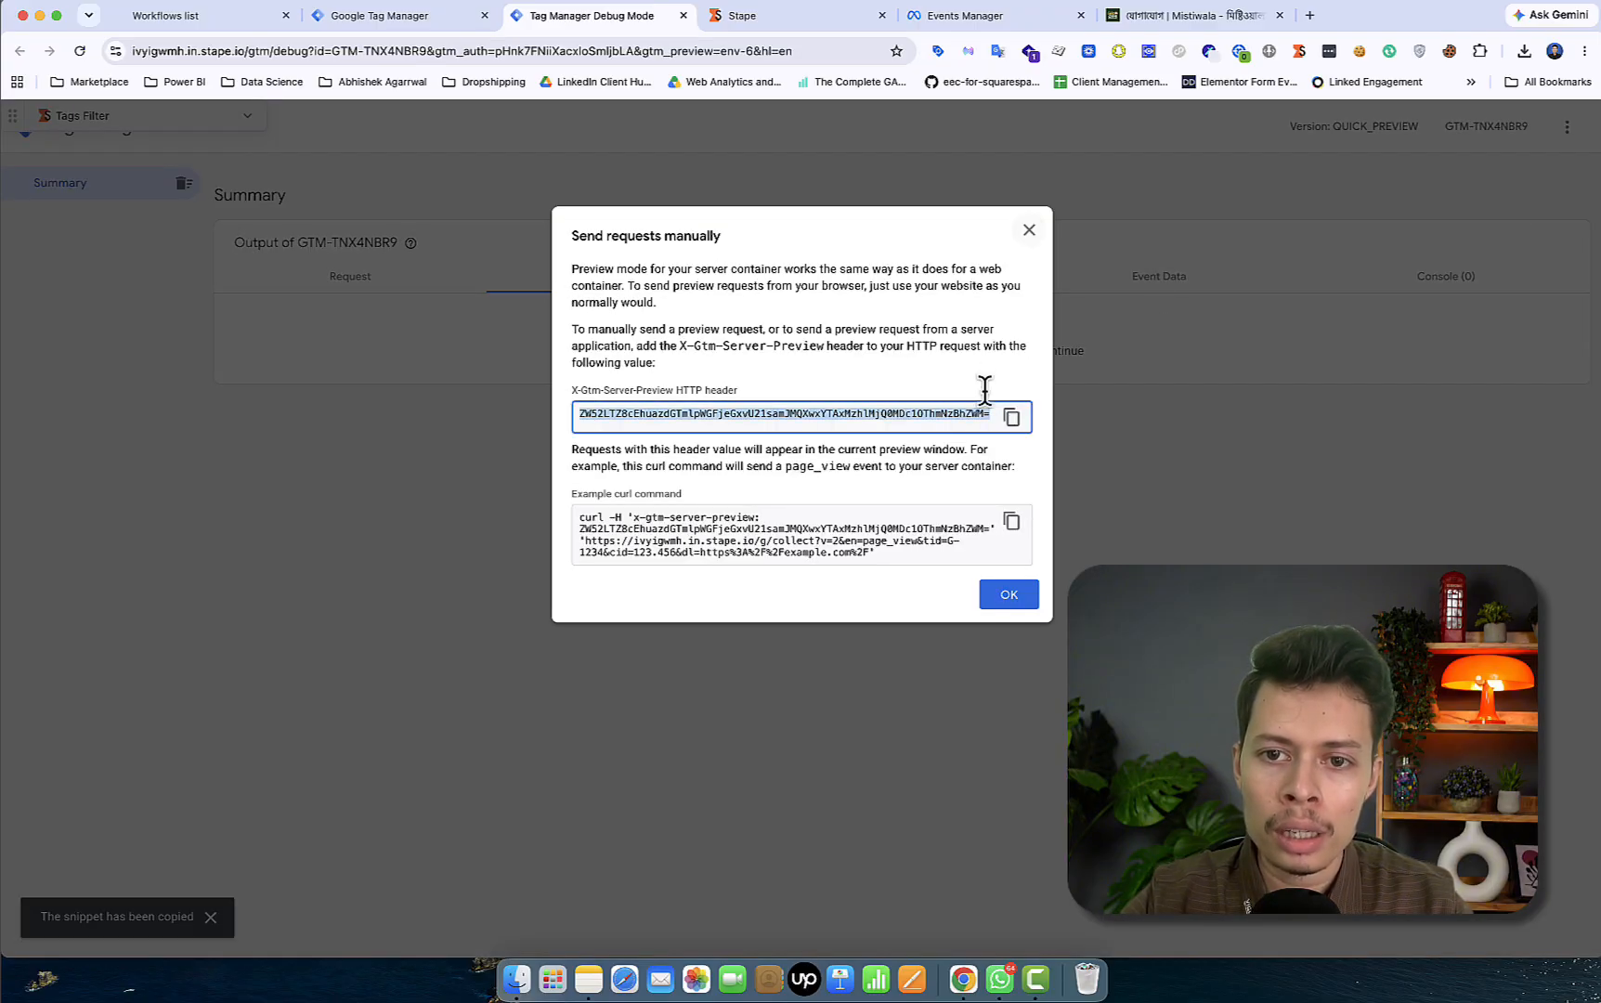
click(767, 17)
triple_click(635, 471)
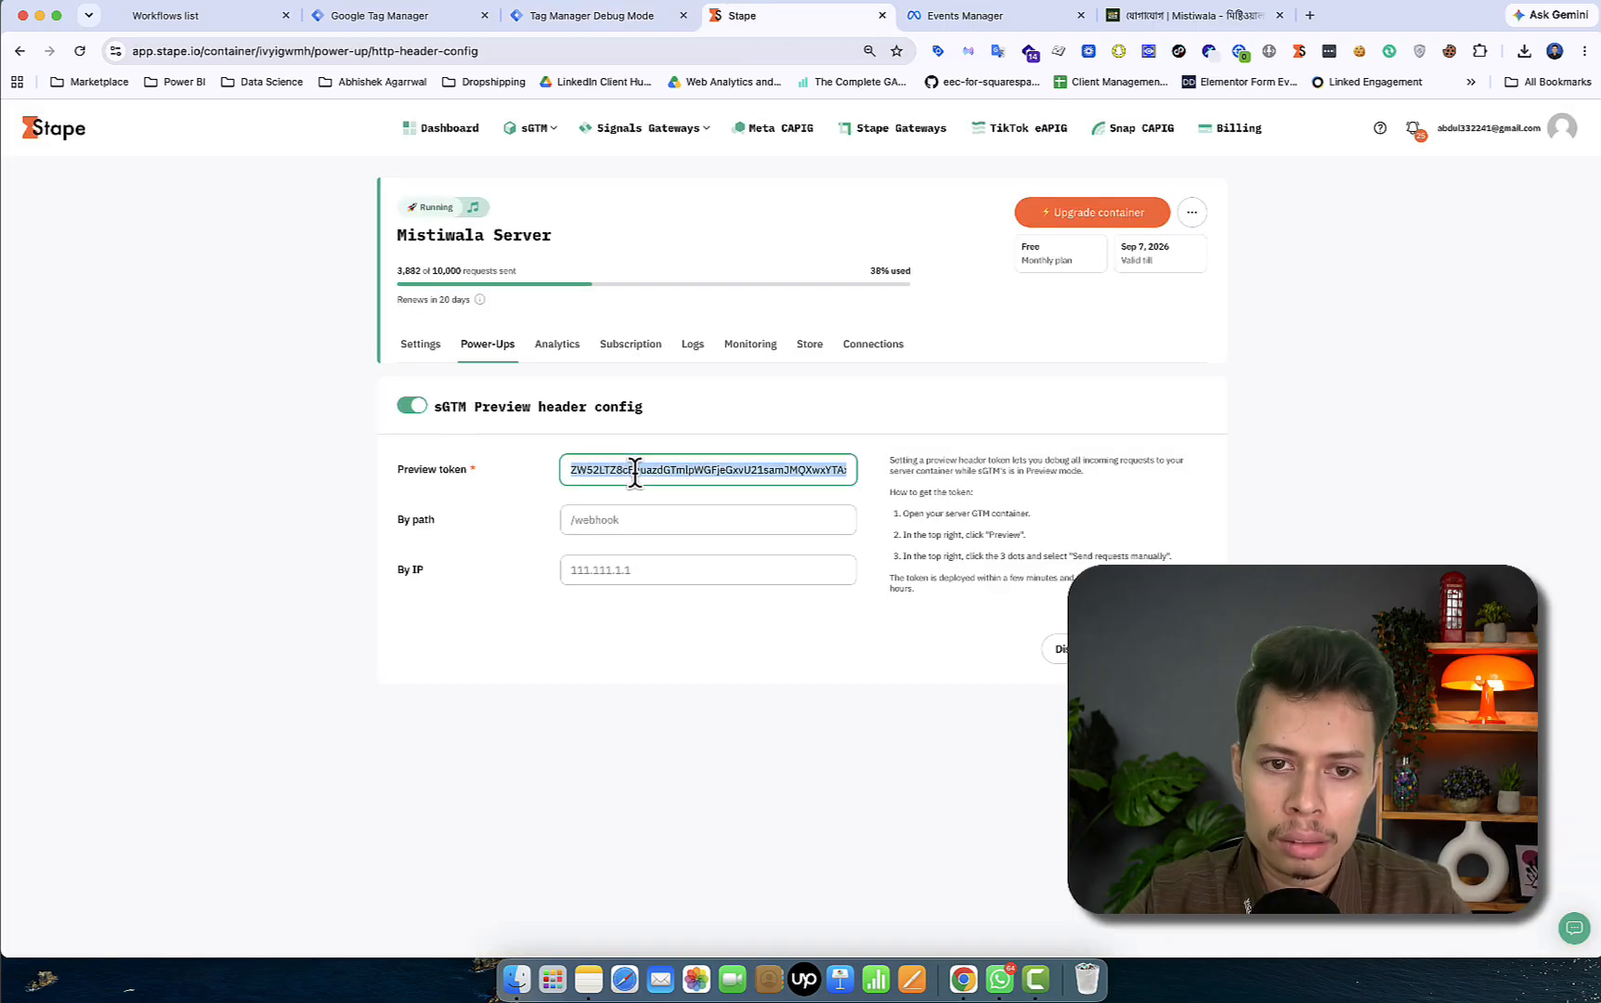
- Paste the new preview token into Stape's sGTM Preview header config, save it, and return to GoHighLevel Workflows
key(super+v)
click(1159, 649)
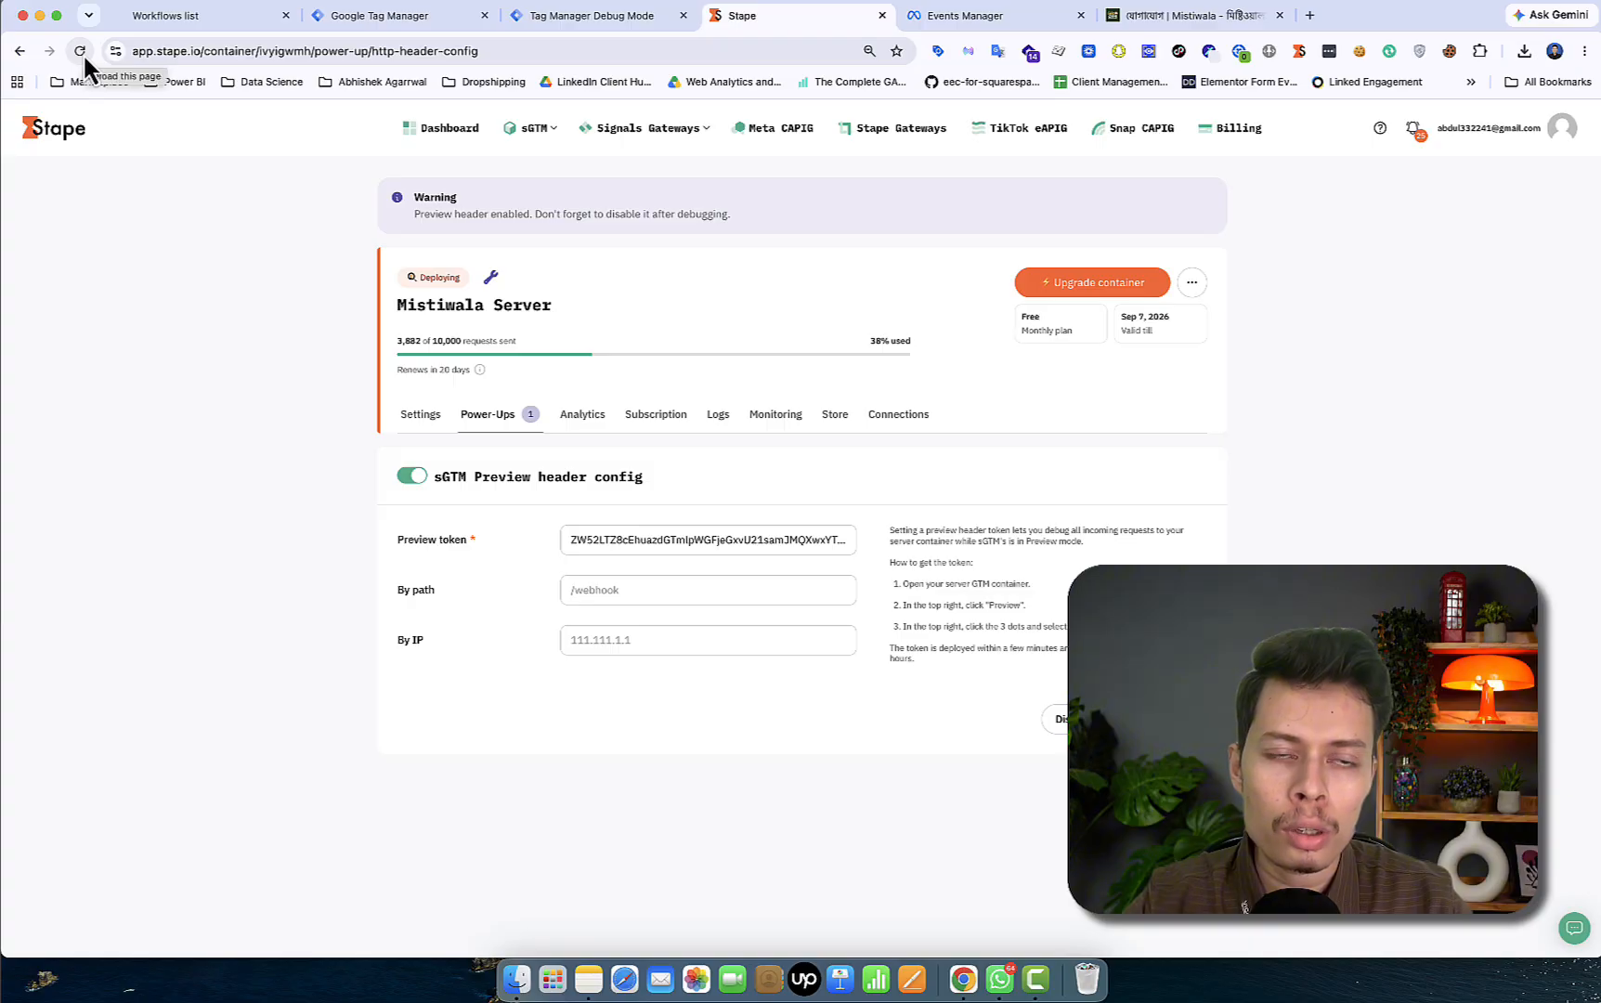
click(220, 25)
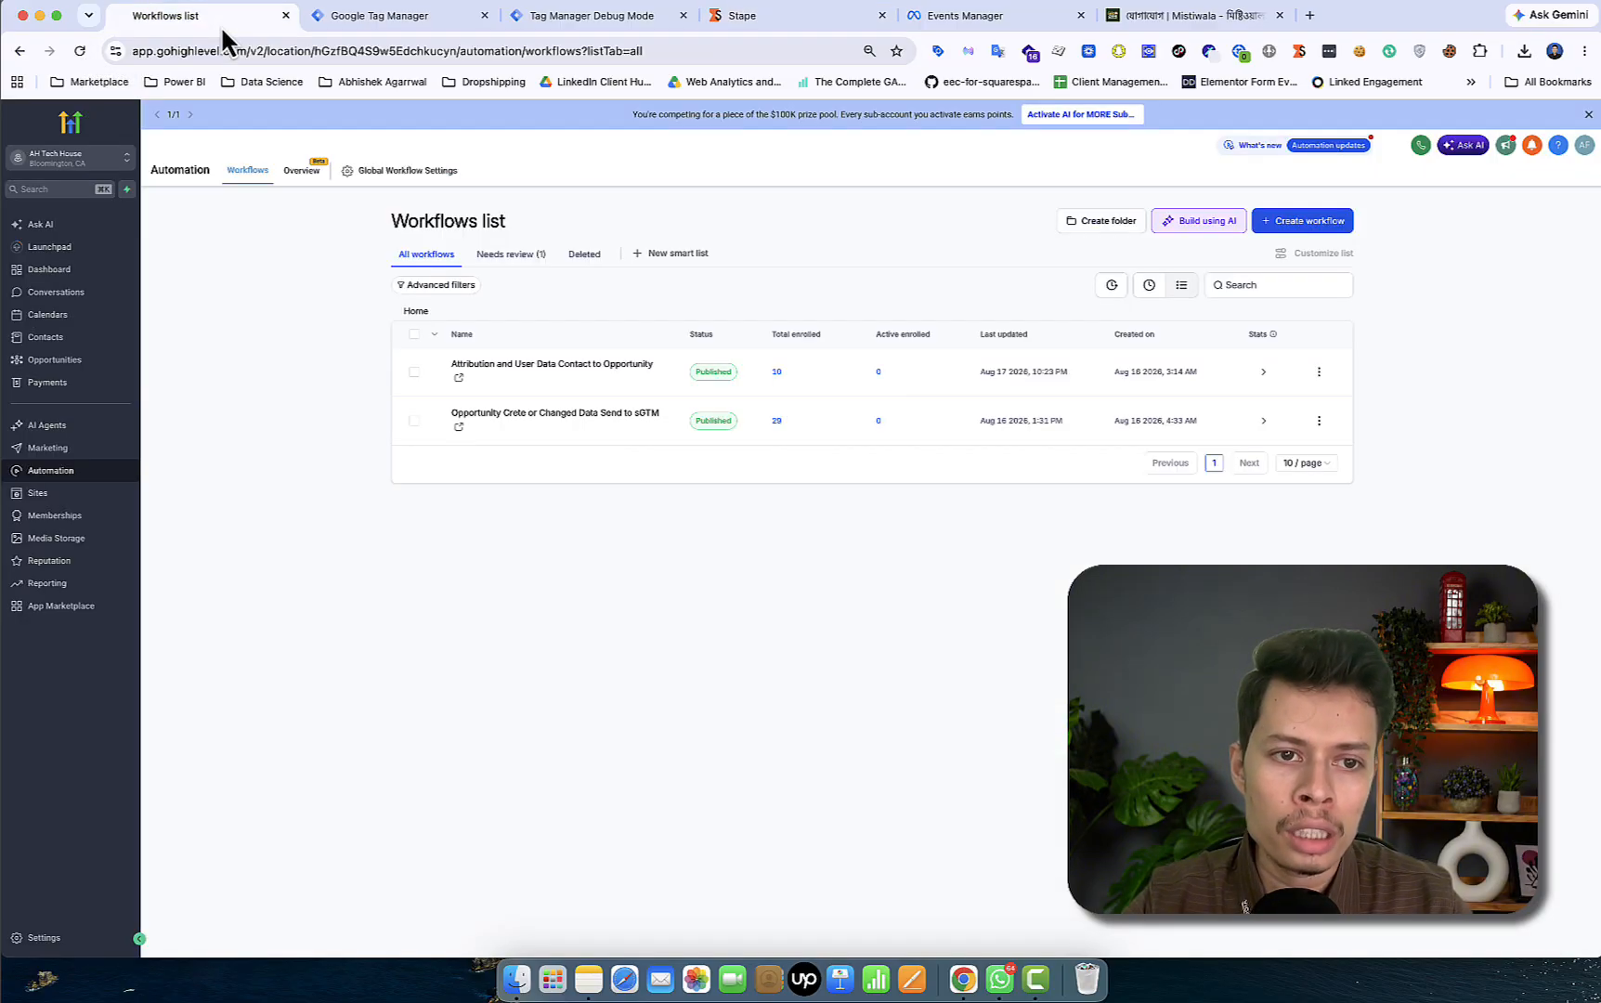
- Open the first contact's record, check the Stape redeploy, and begin adding an opportunity for them
click(66, 341)
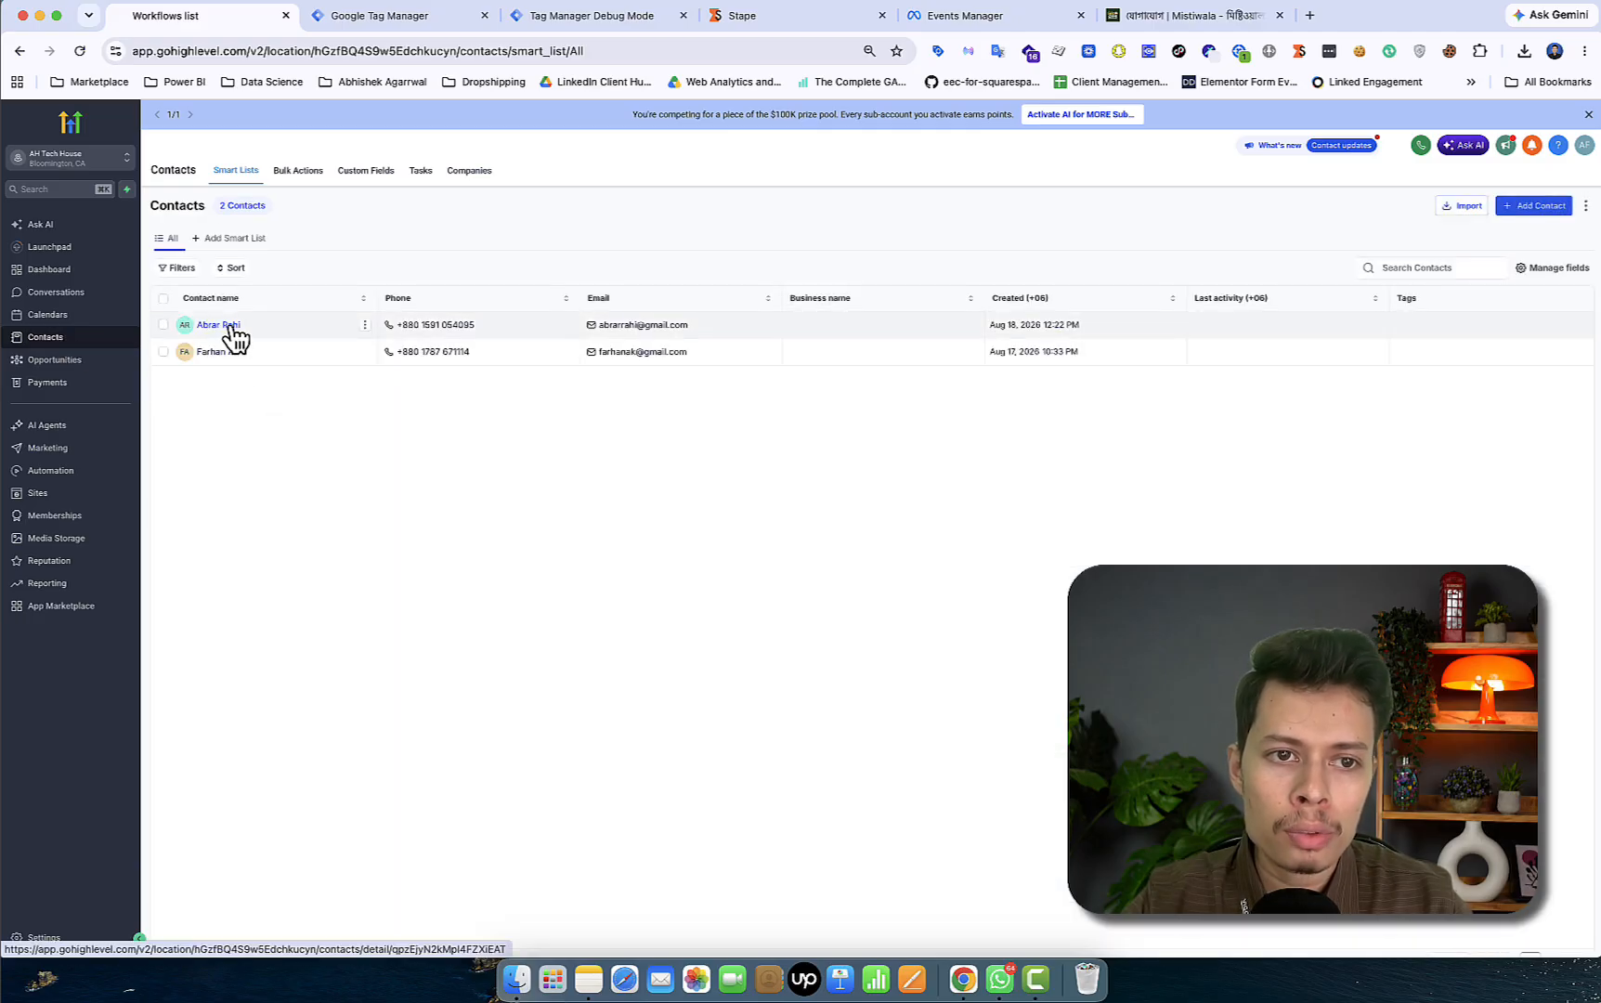
click(229, 327)
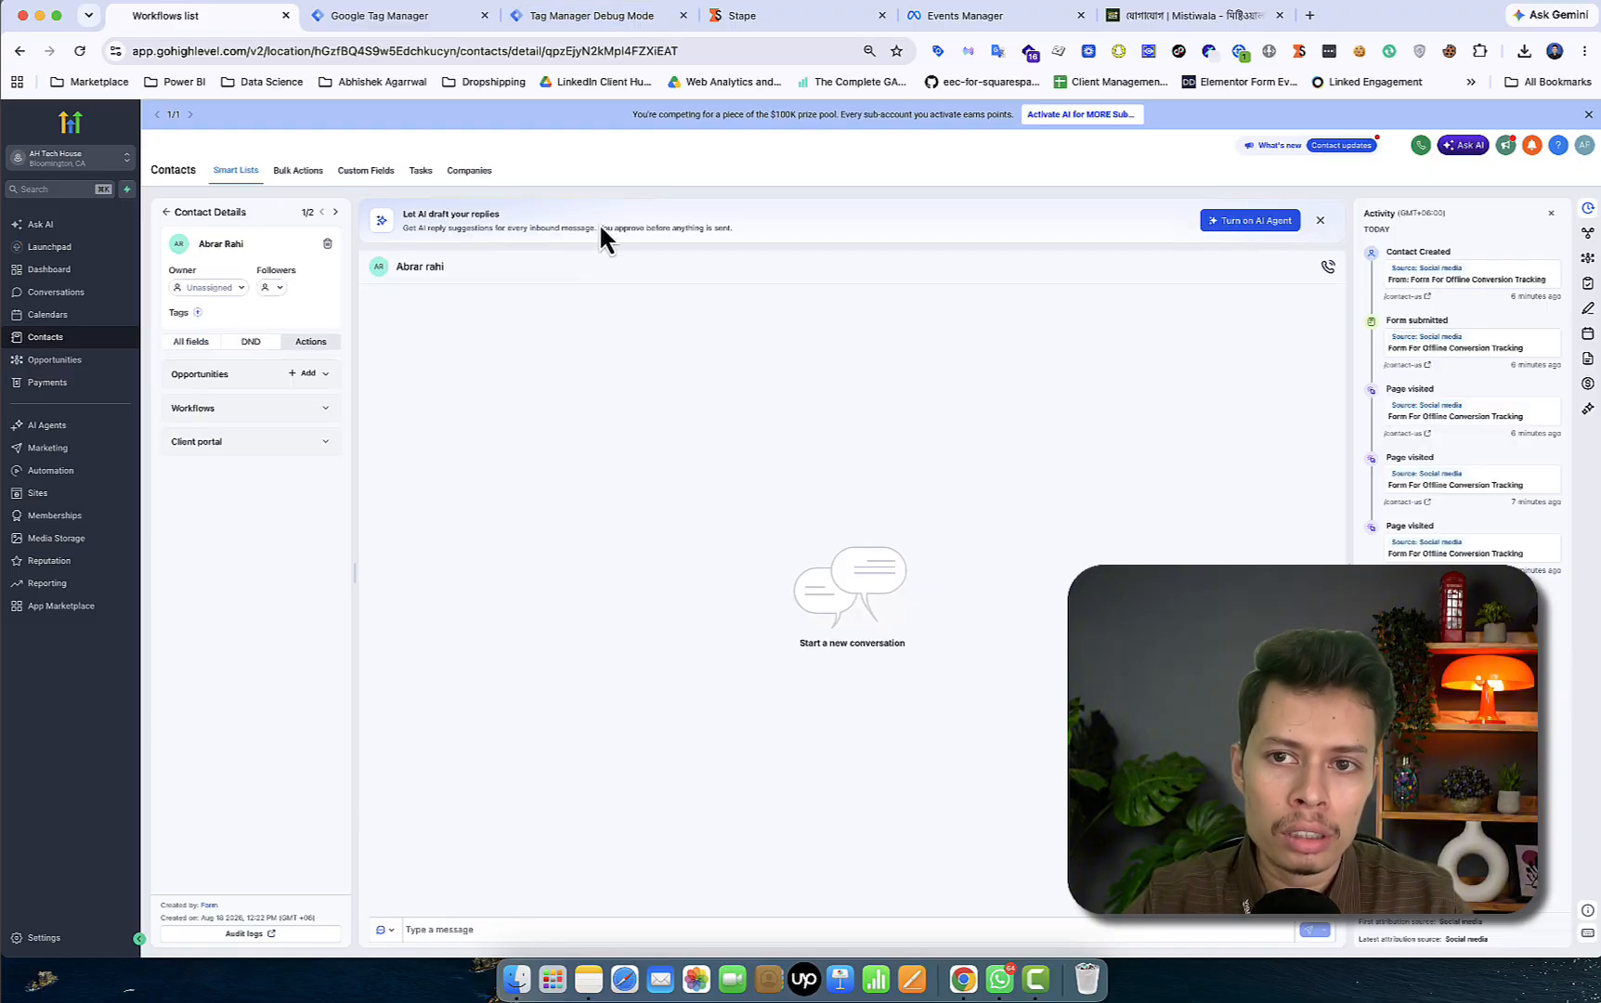
click(625, 17)
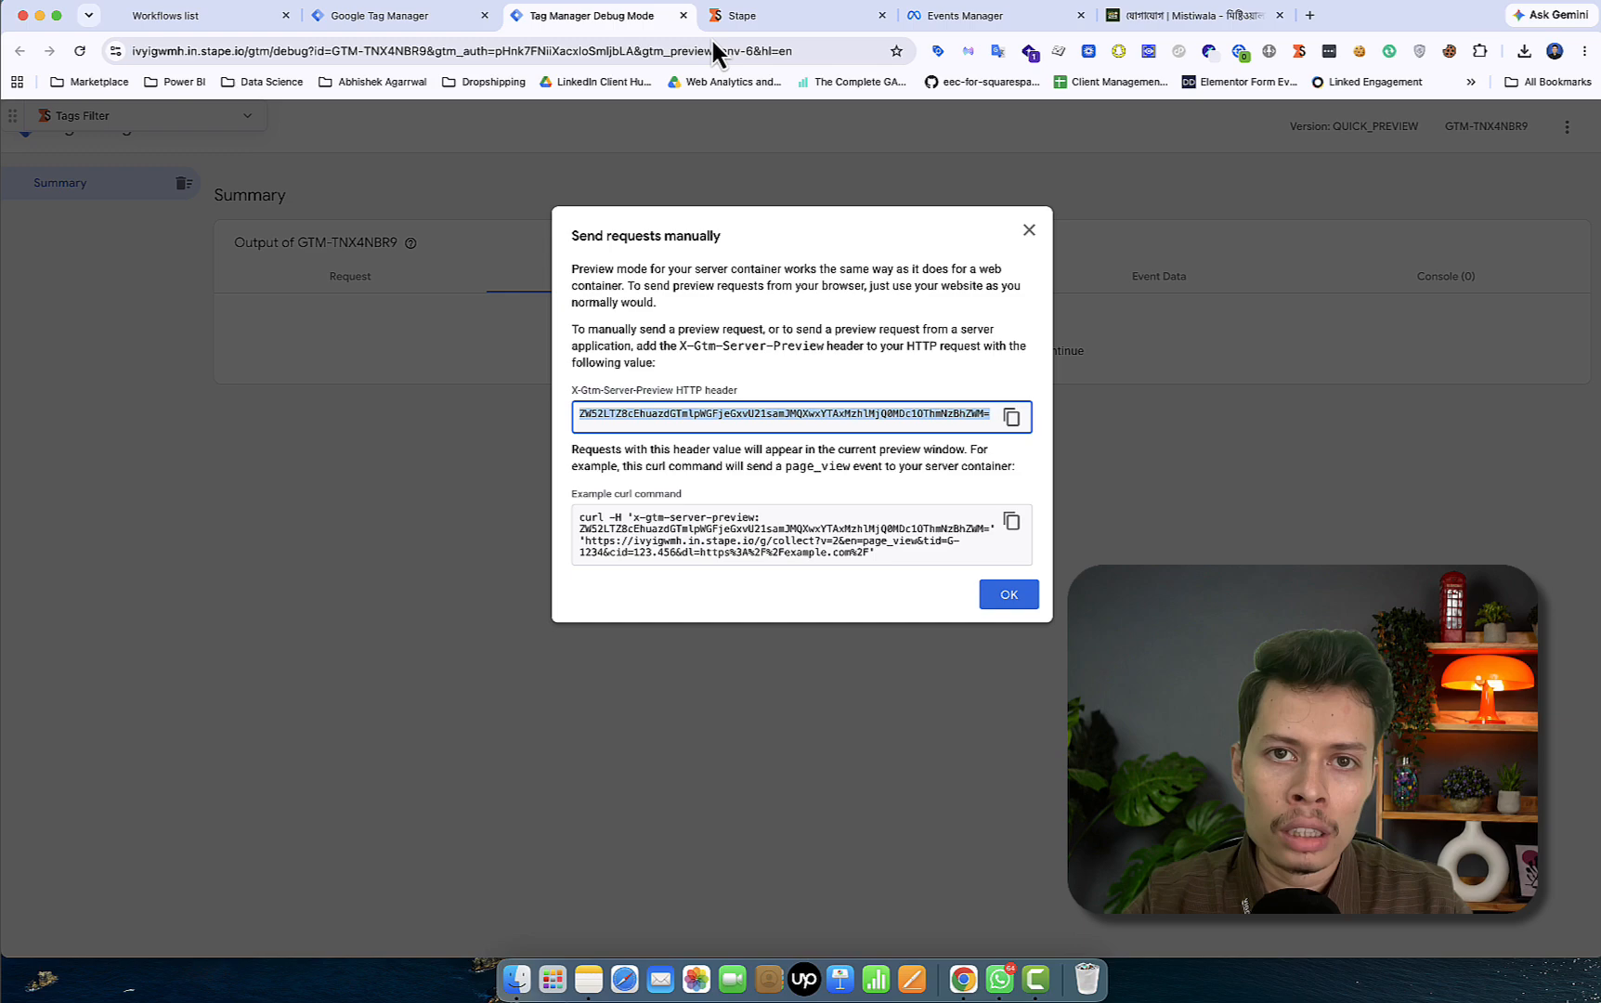
click(757, 15)
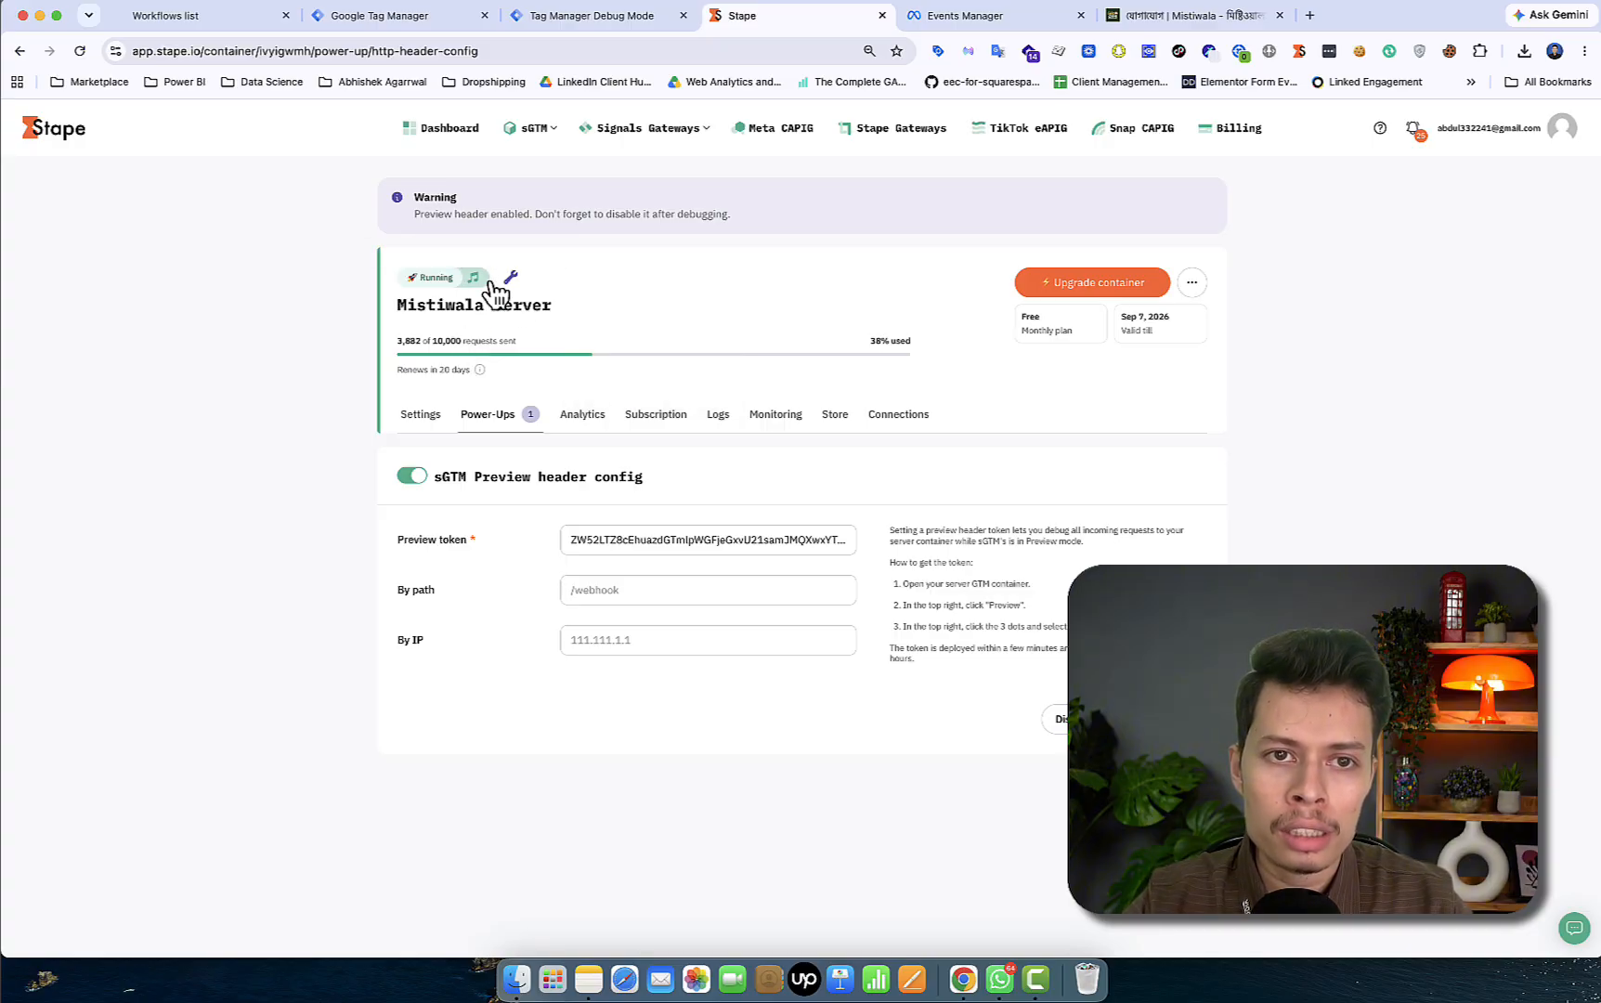
click(256, 35)
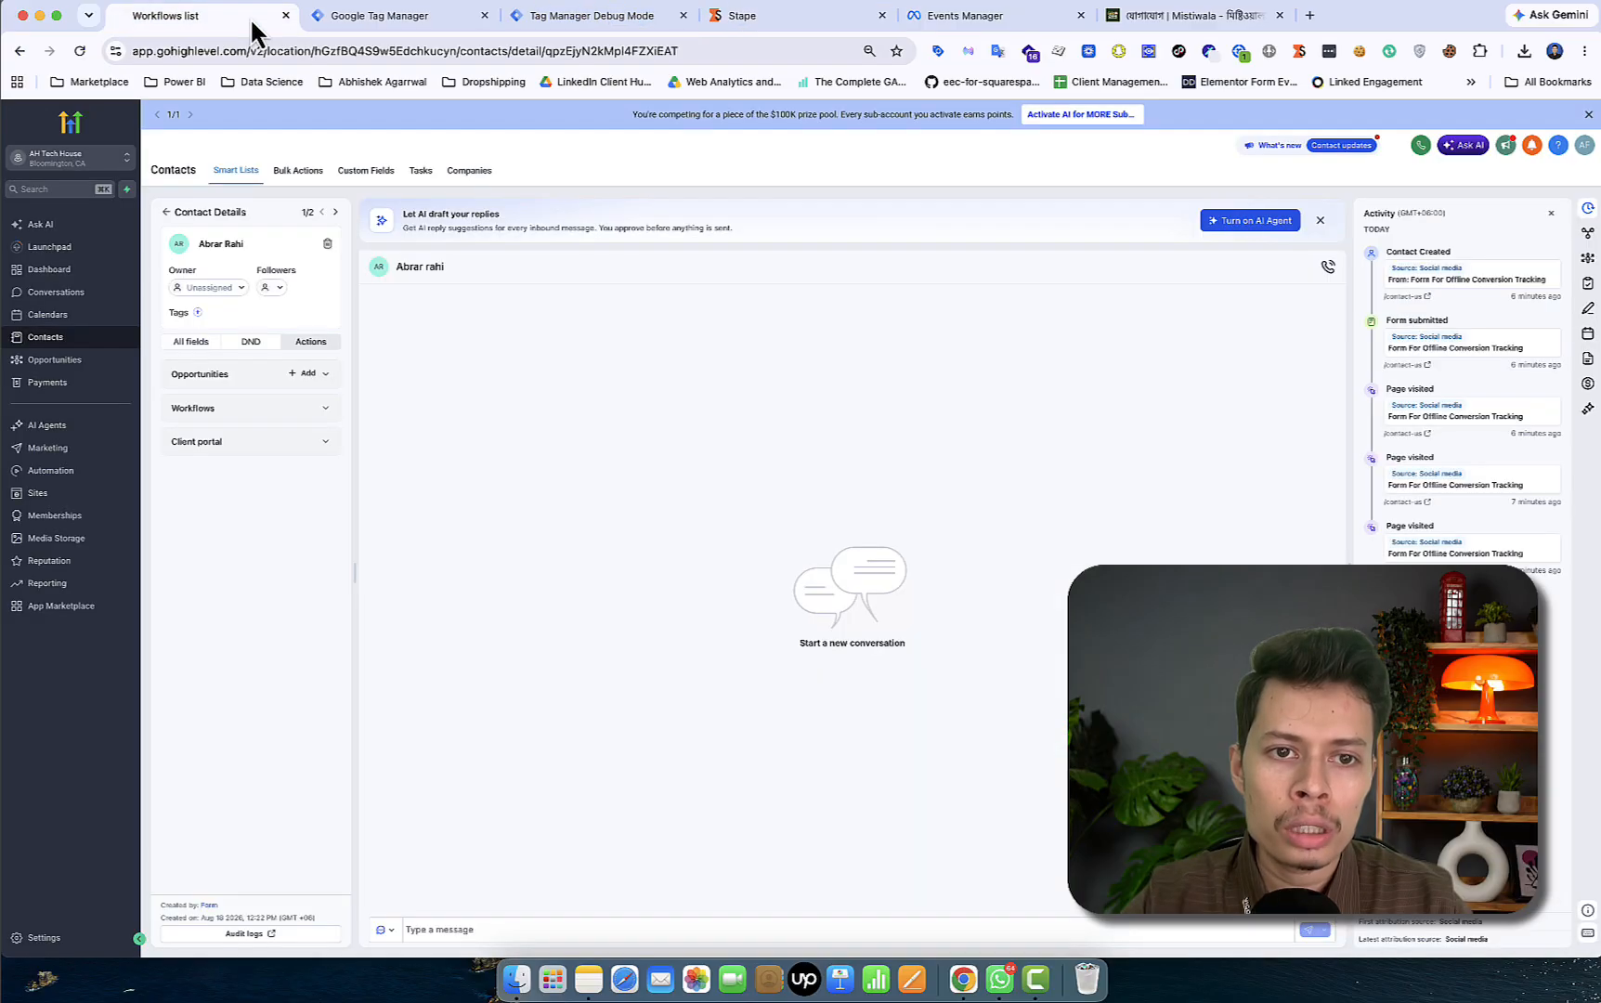
click(306, 373)
- Fill in a new opportunity with value 100, keeping the stage as New Lead
click(327, 400)
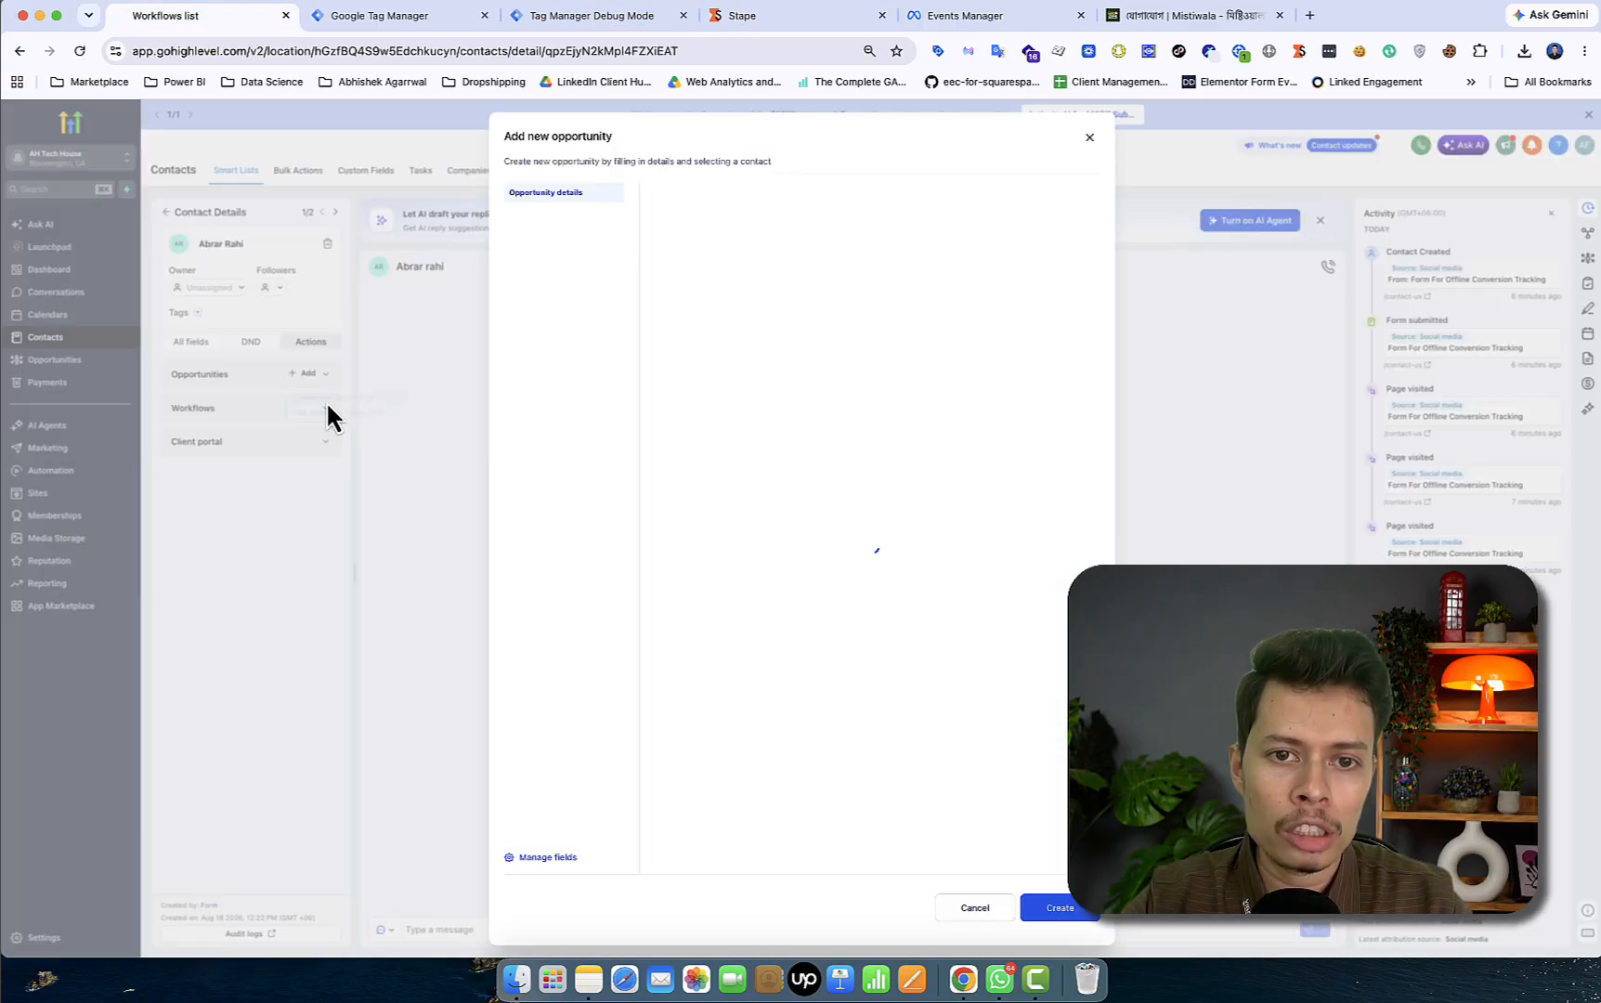
click(946, 506)
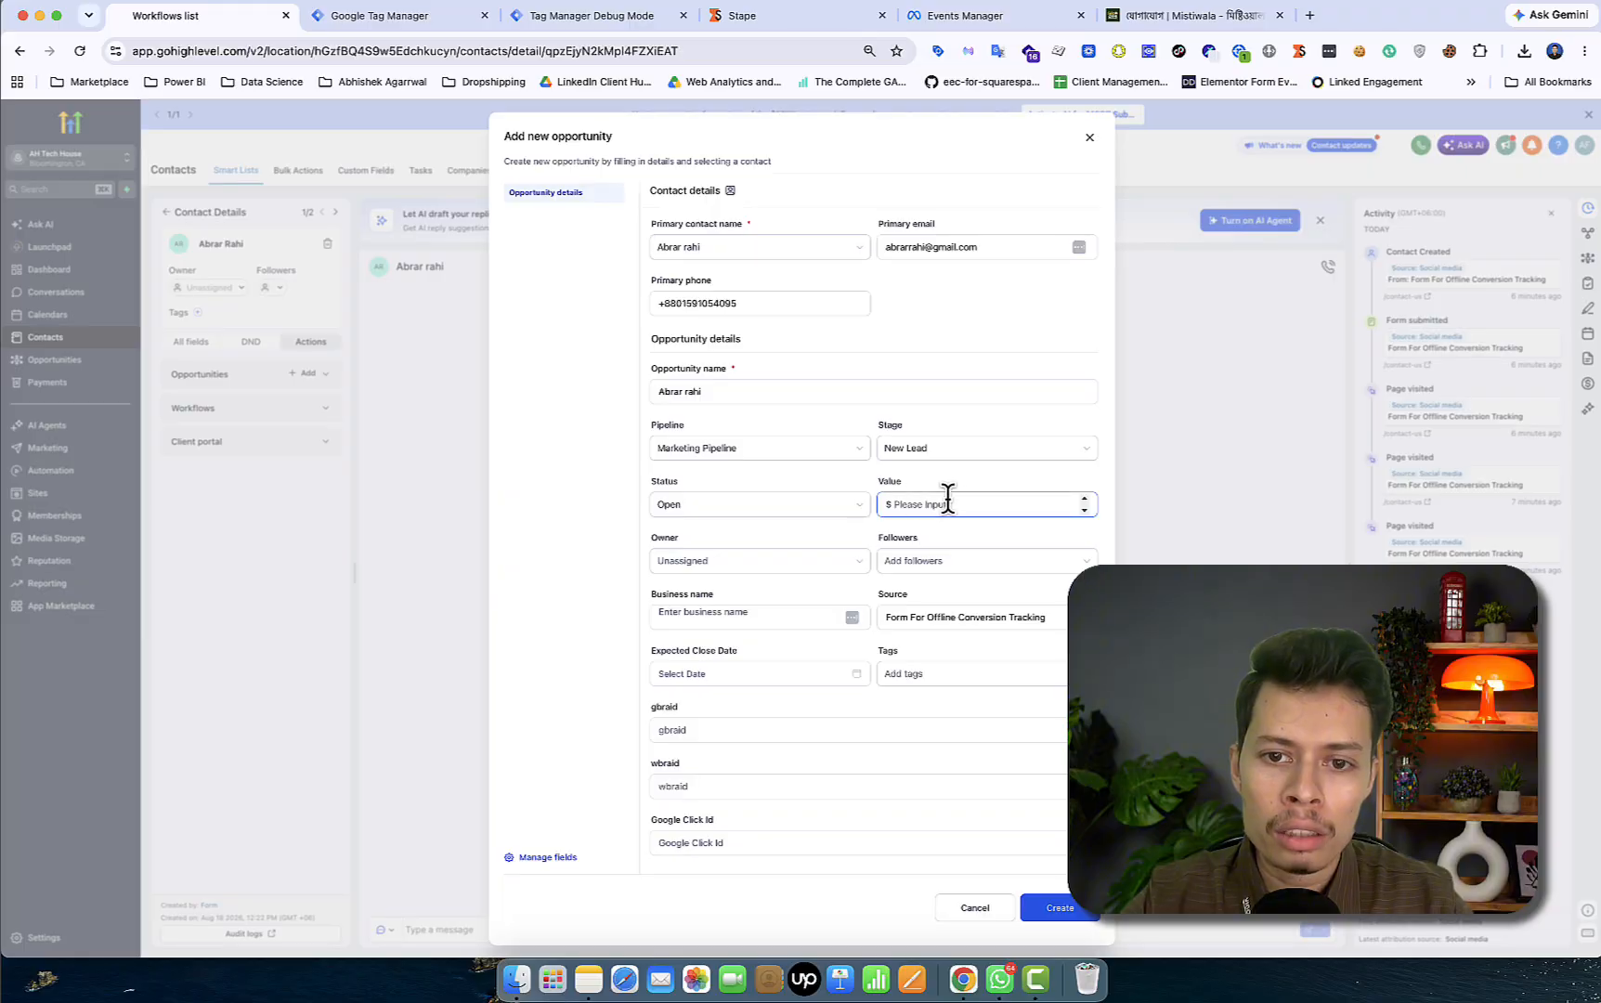
text(100)
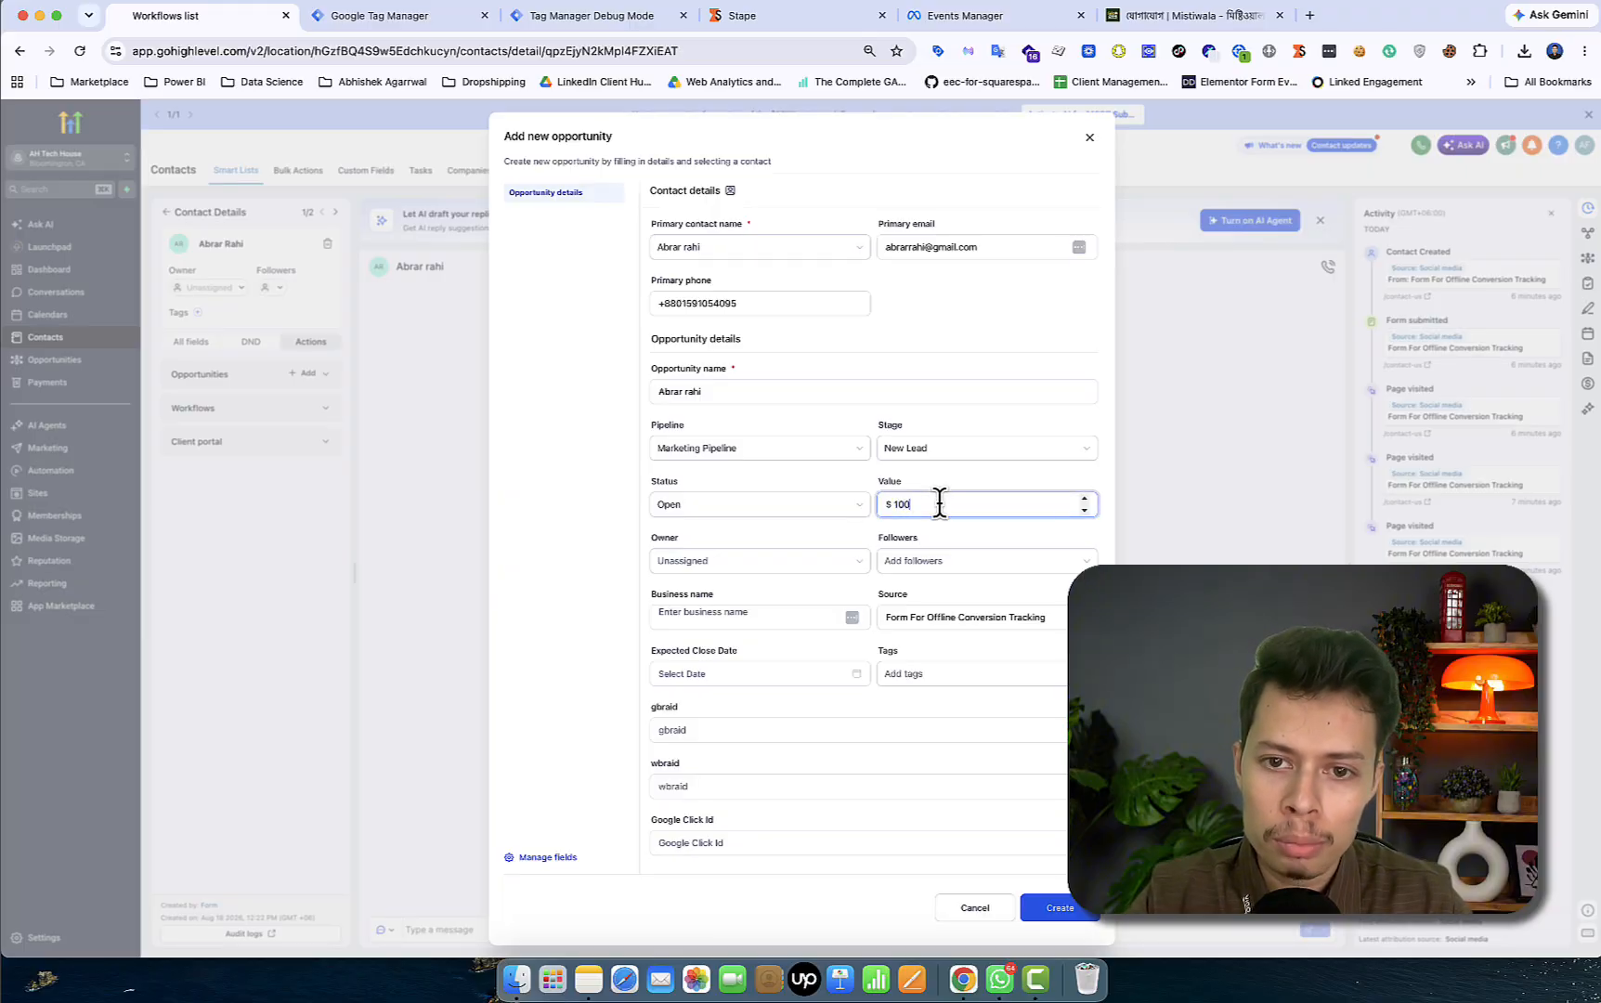
click(989, 298)
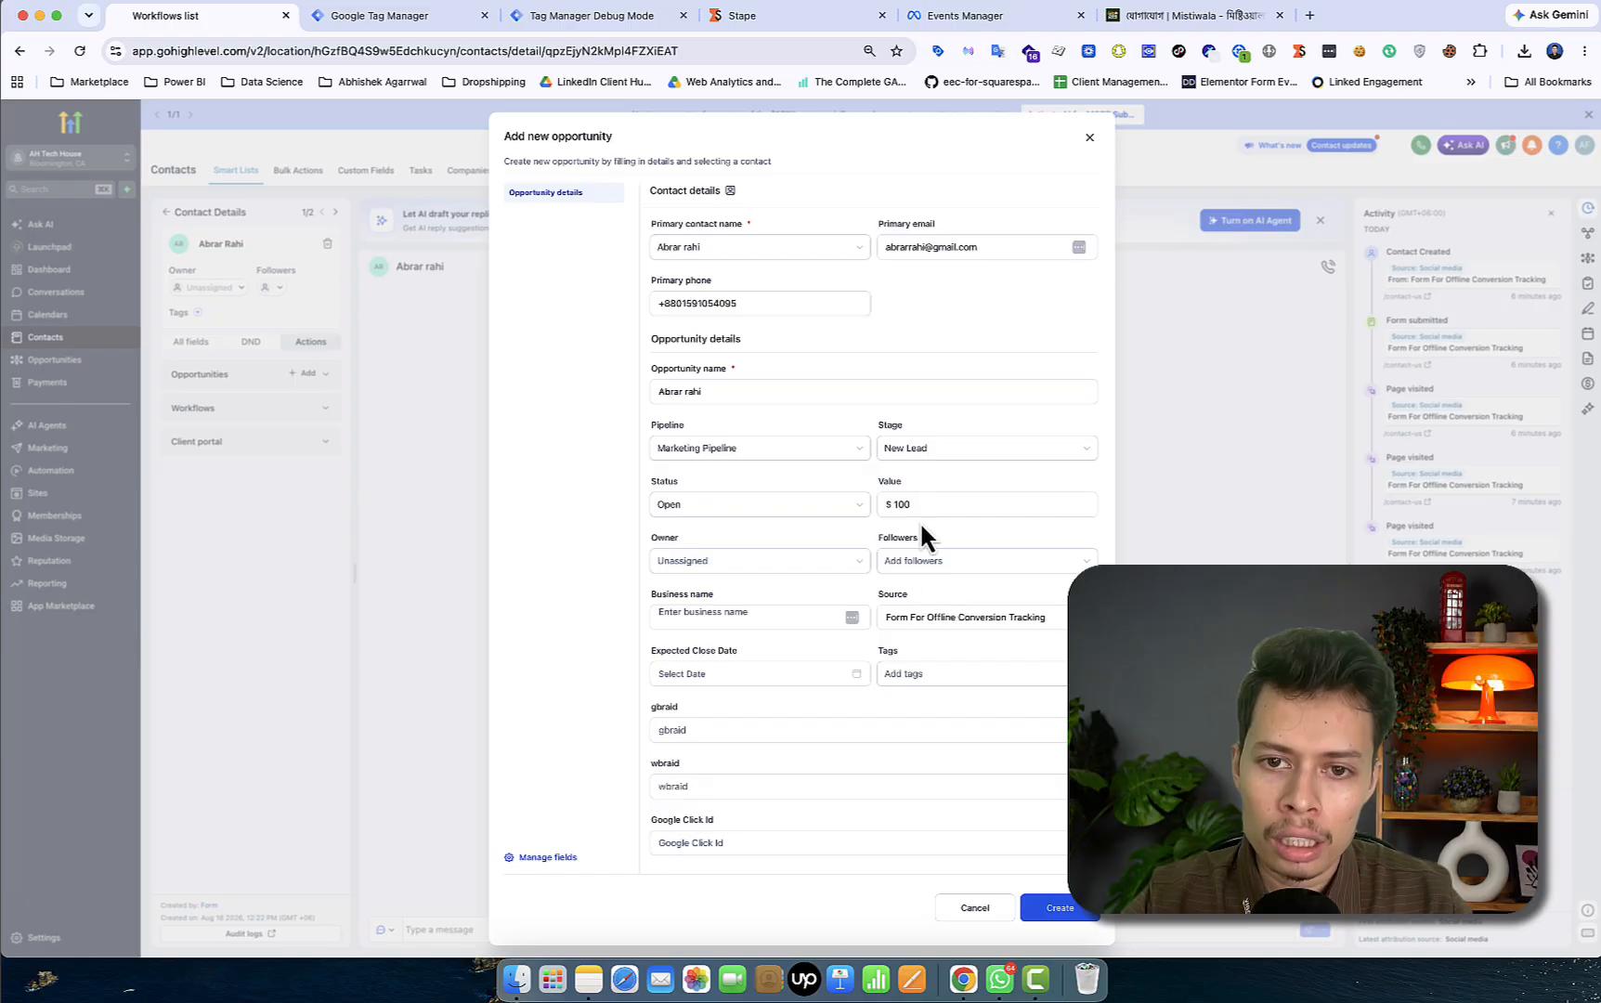
click(940, 453)
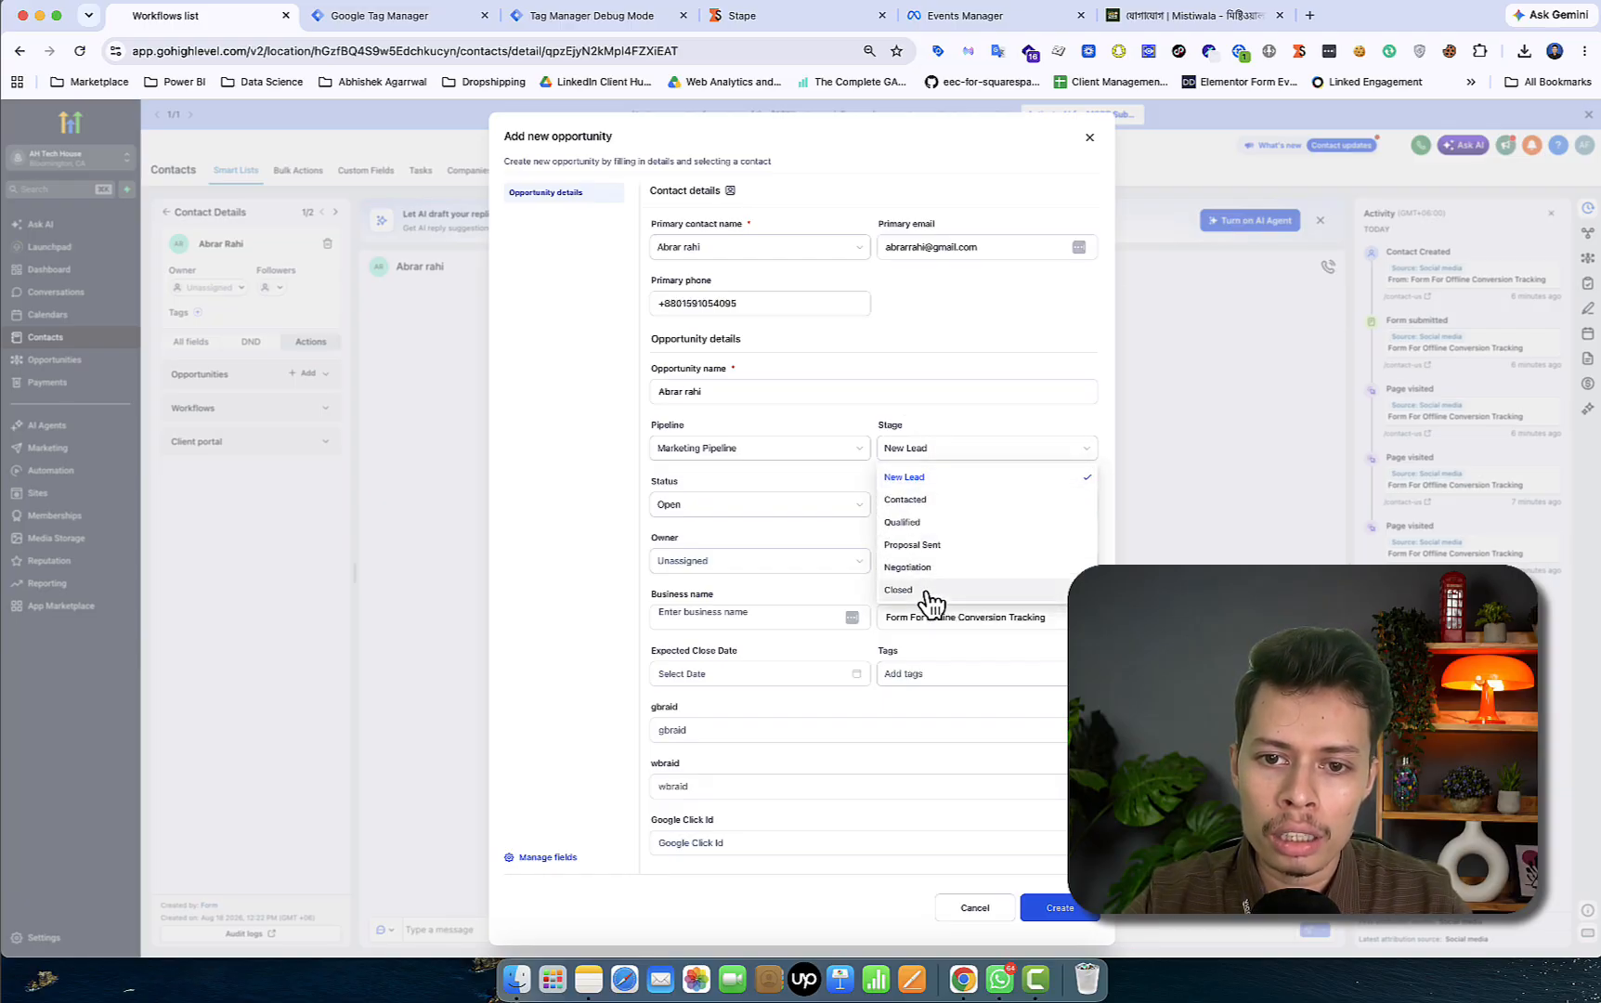
click(954, 417)
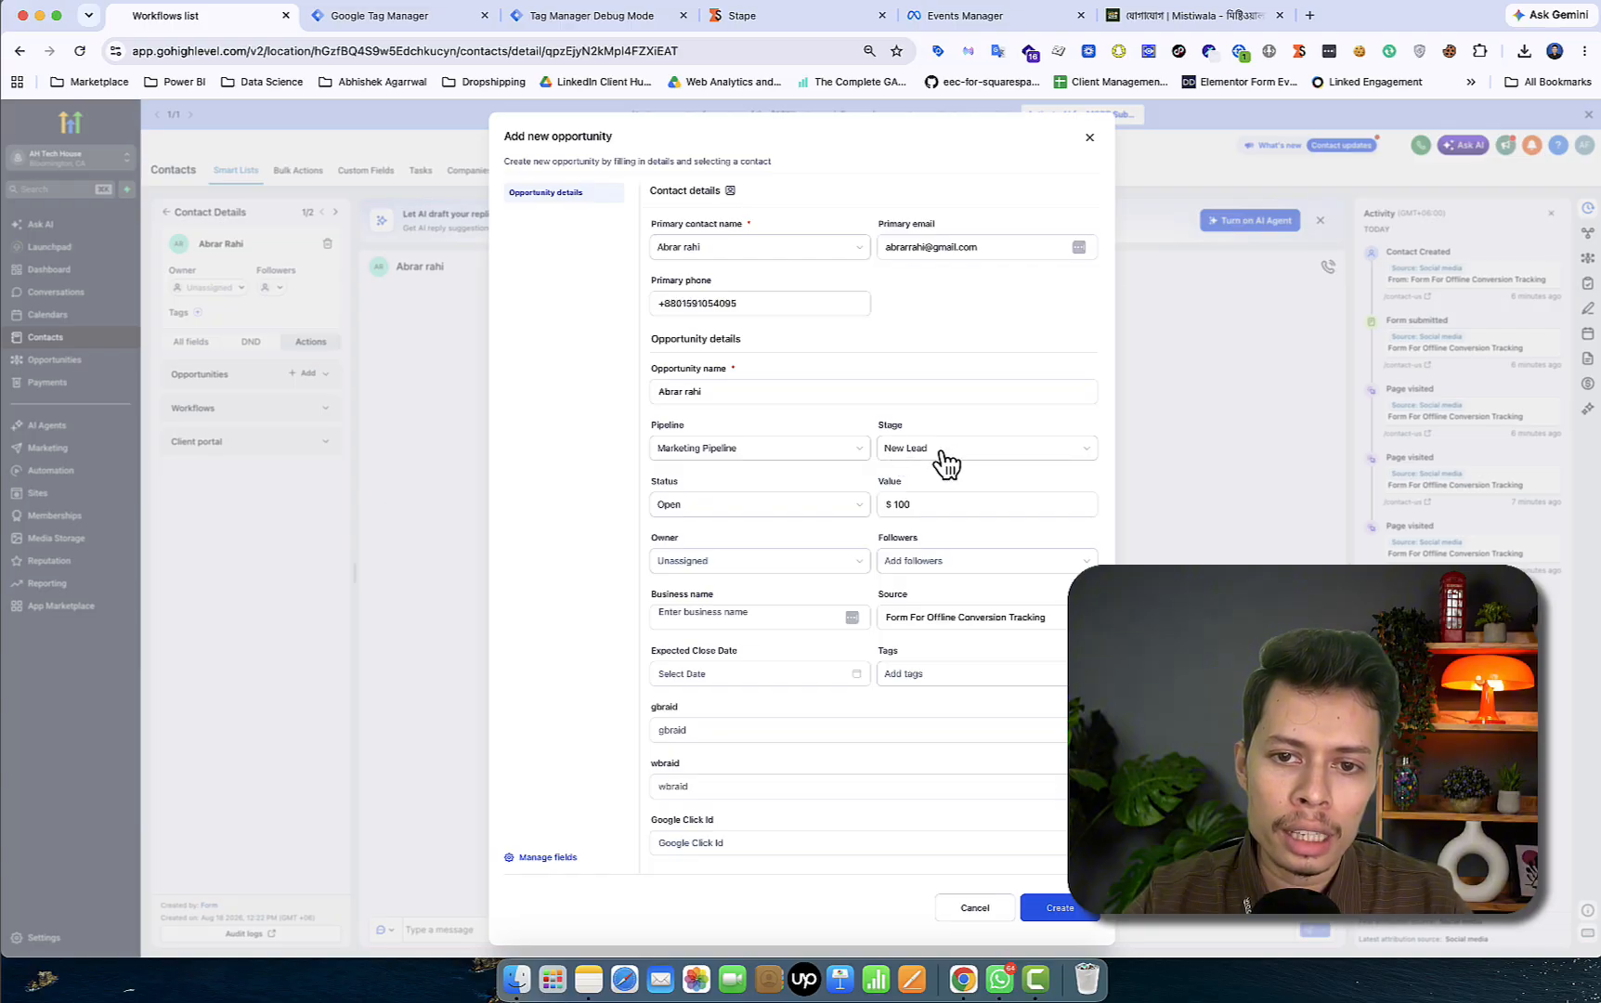
- Dismiss the GTM manual preview requests dialog and create the opportunity
click(563, 16)
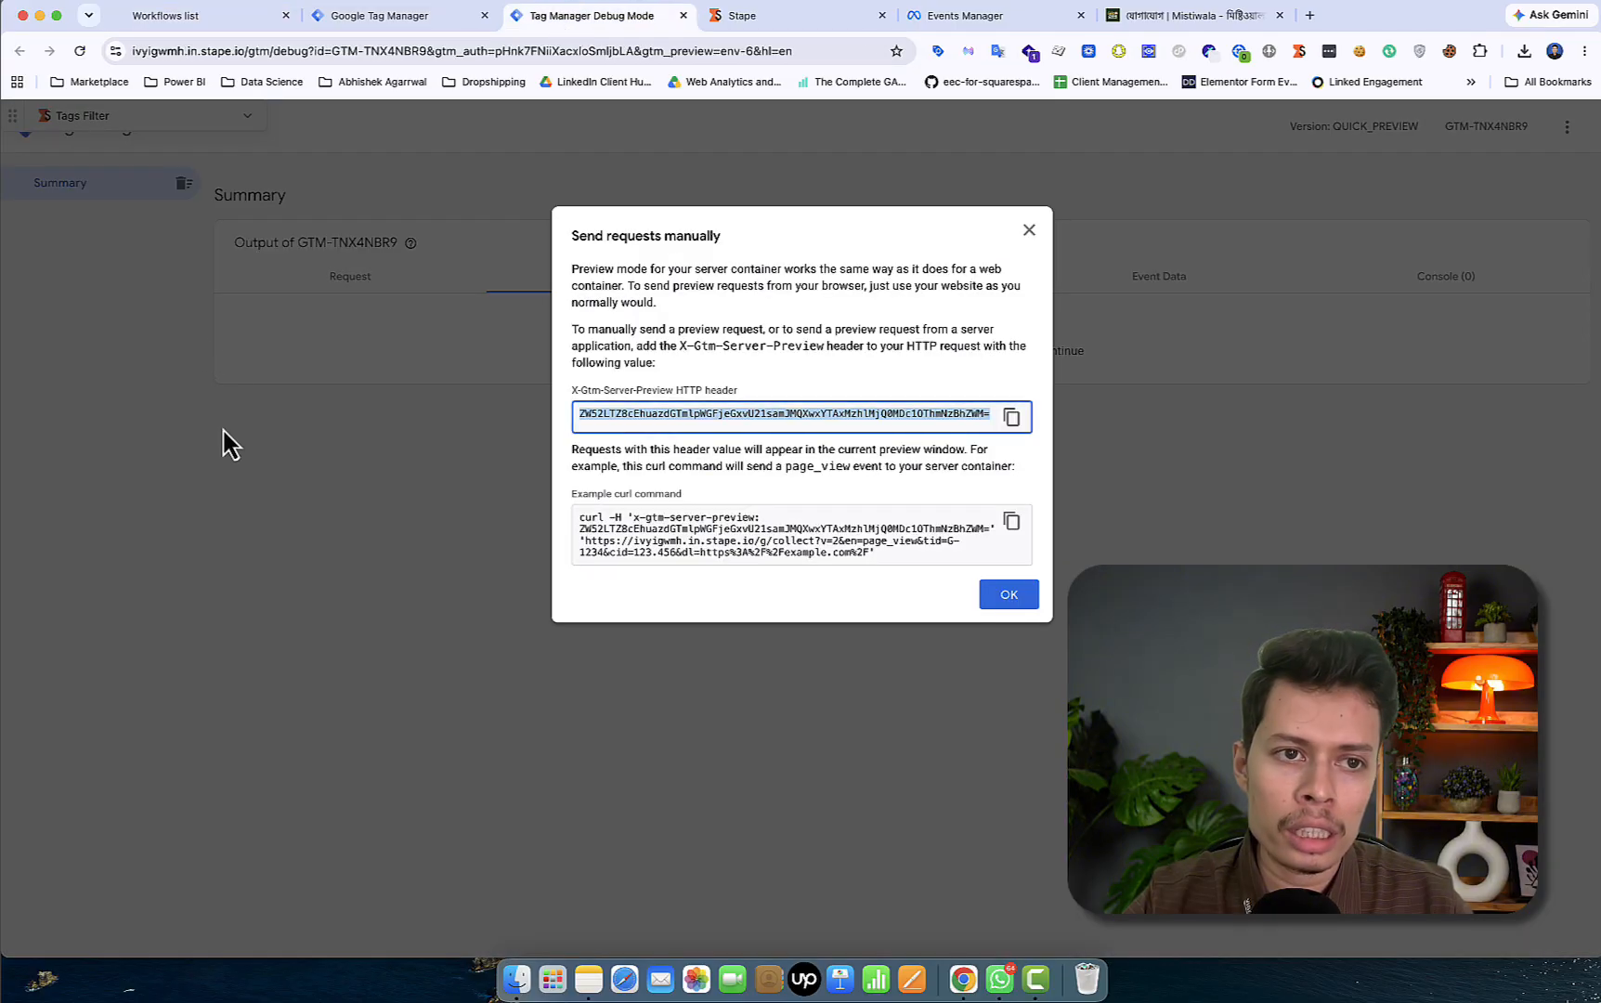
click(1029, 232)
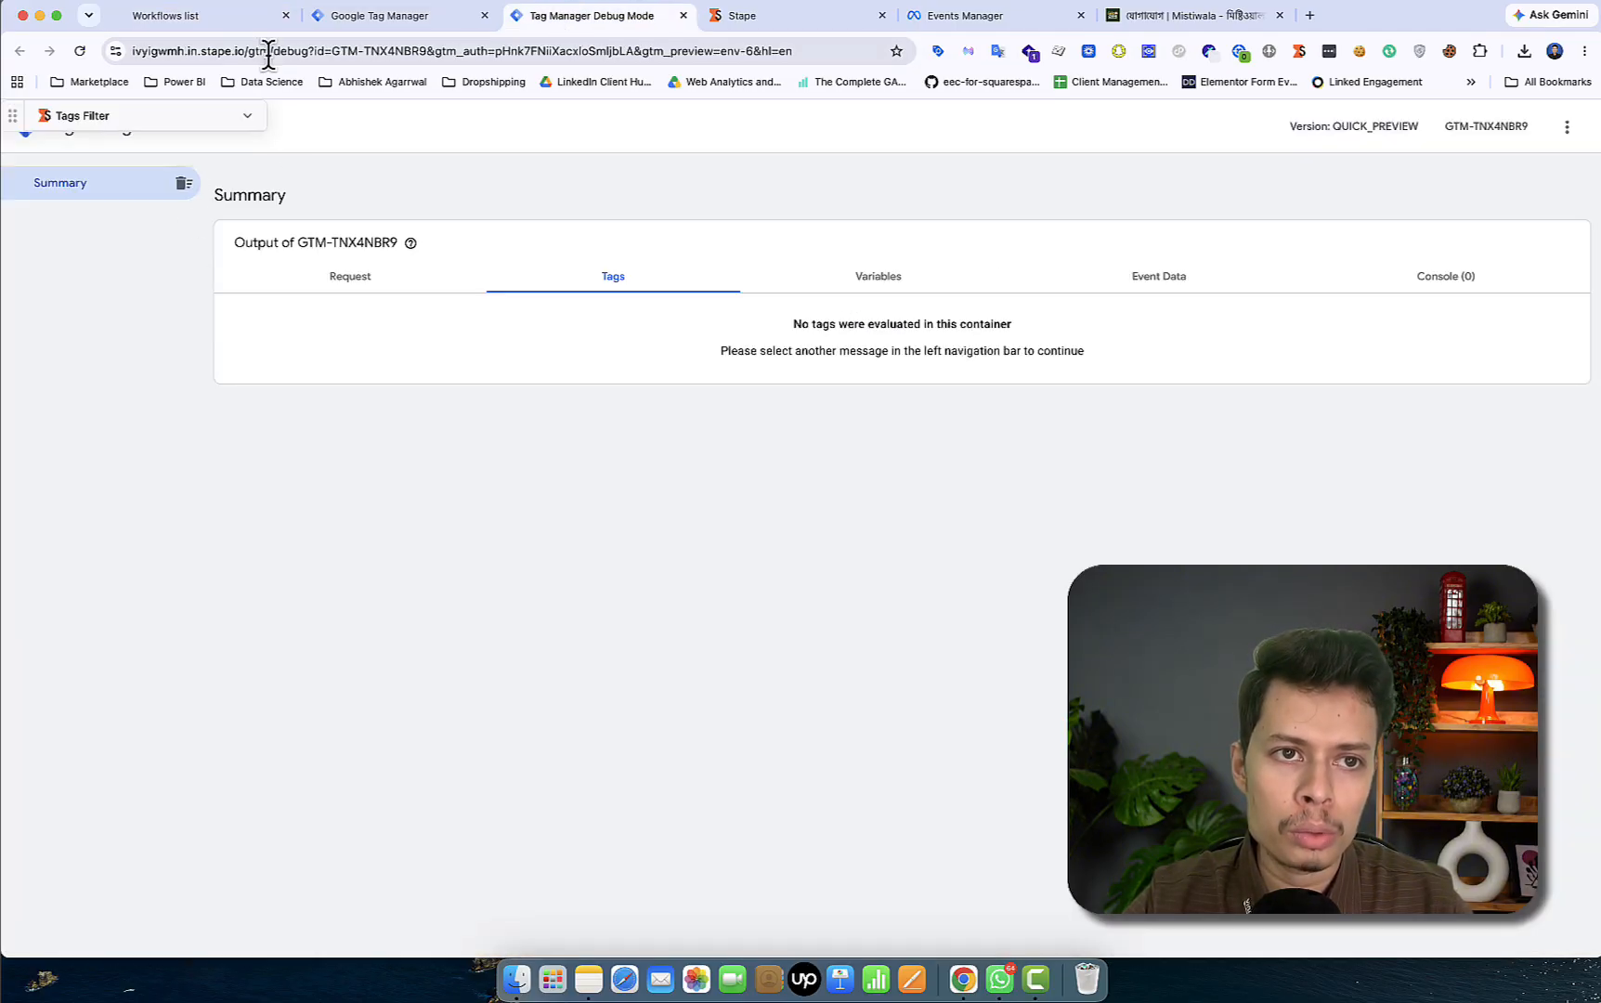
click(222, 19)
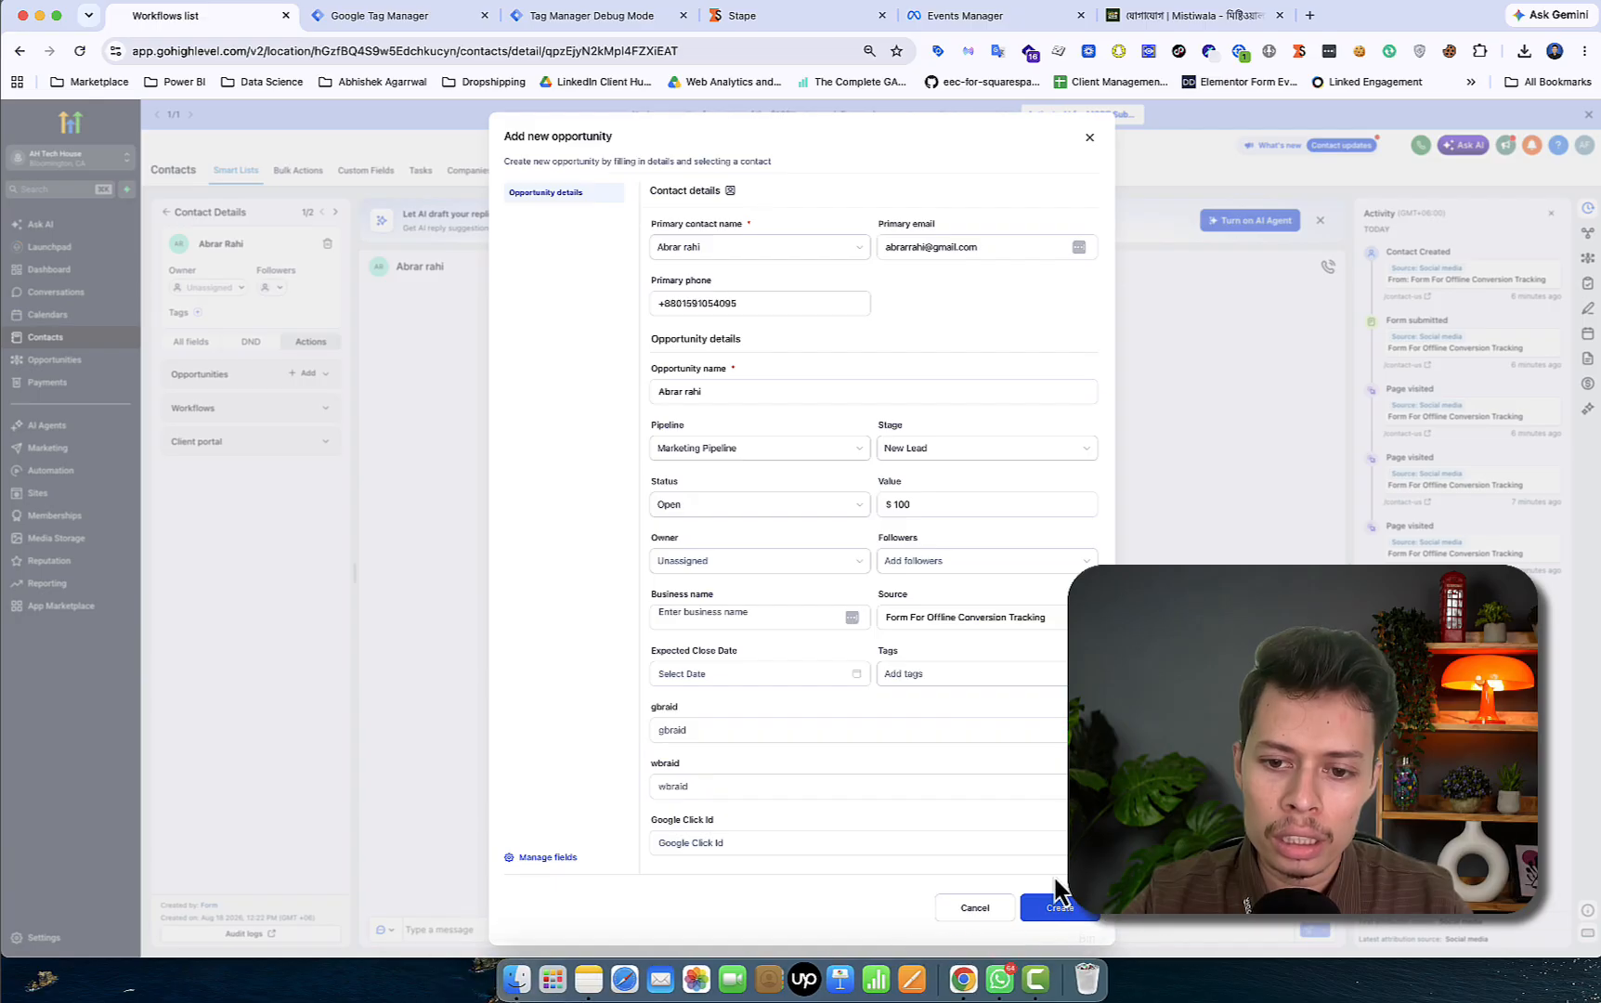
click(1059, 910)
- Open the ghl-lead-update event's Event Data: Marketing Pipeline, New Lead stage, value 100
click(597, 28)
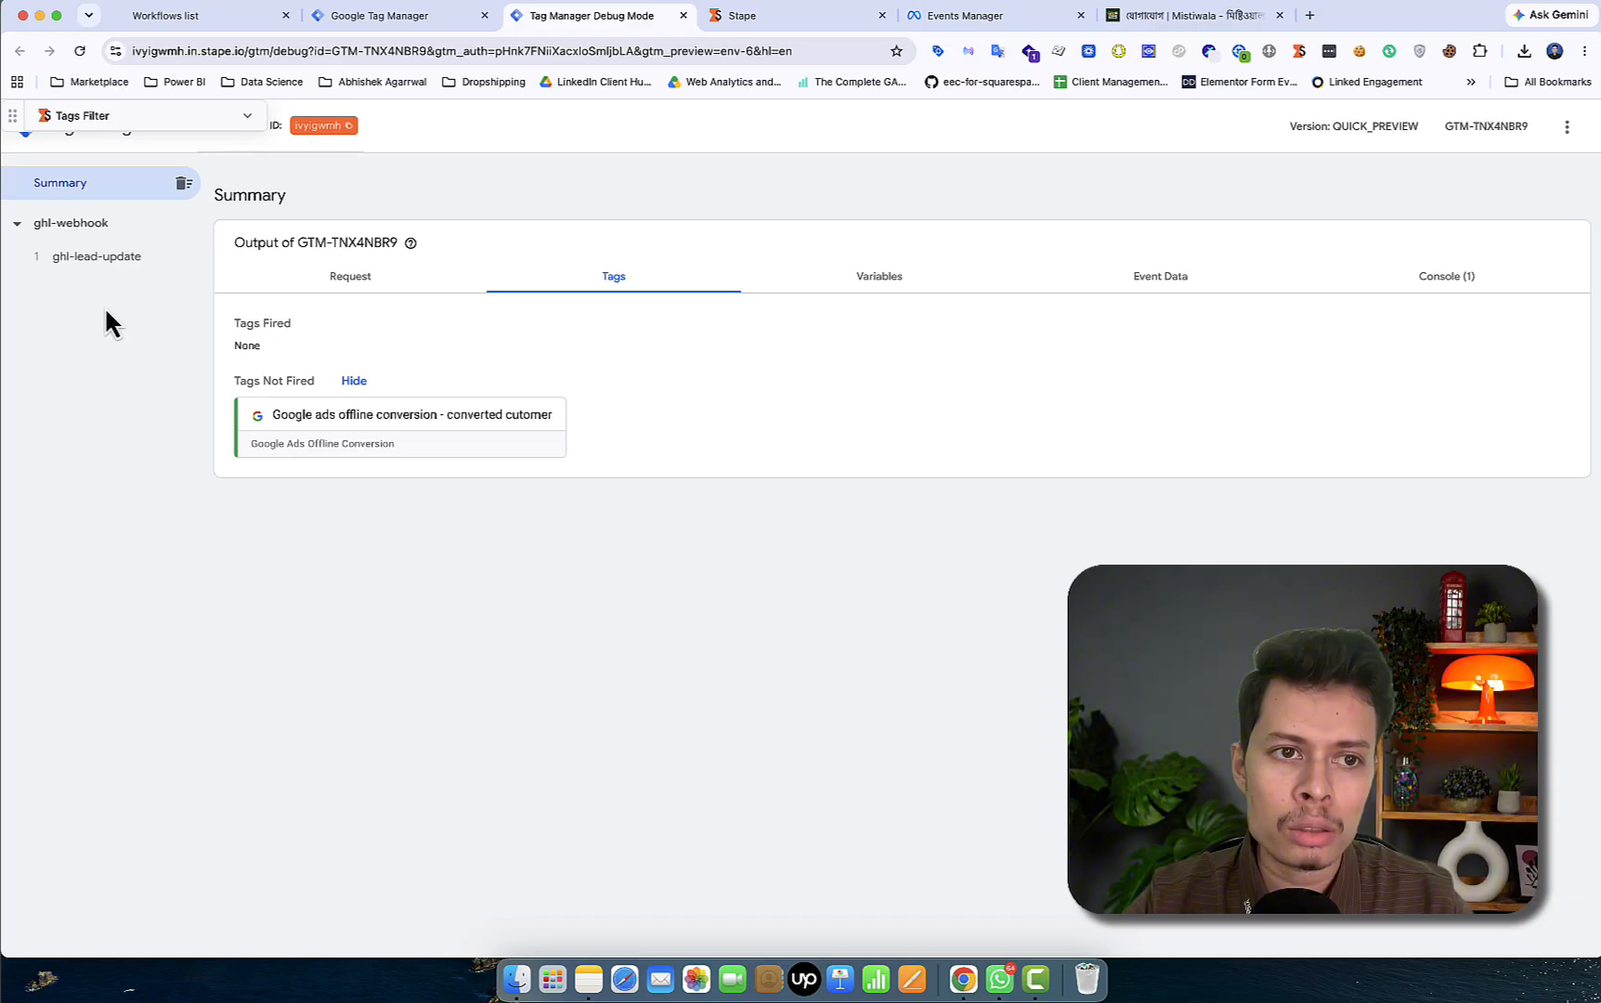
click(82, 262)
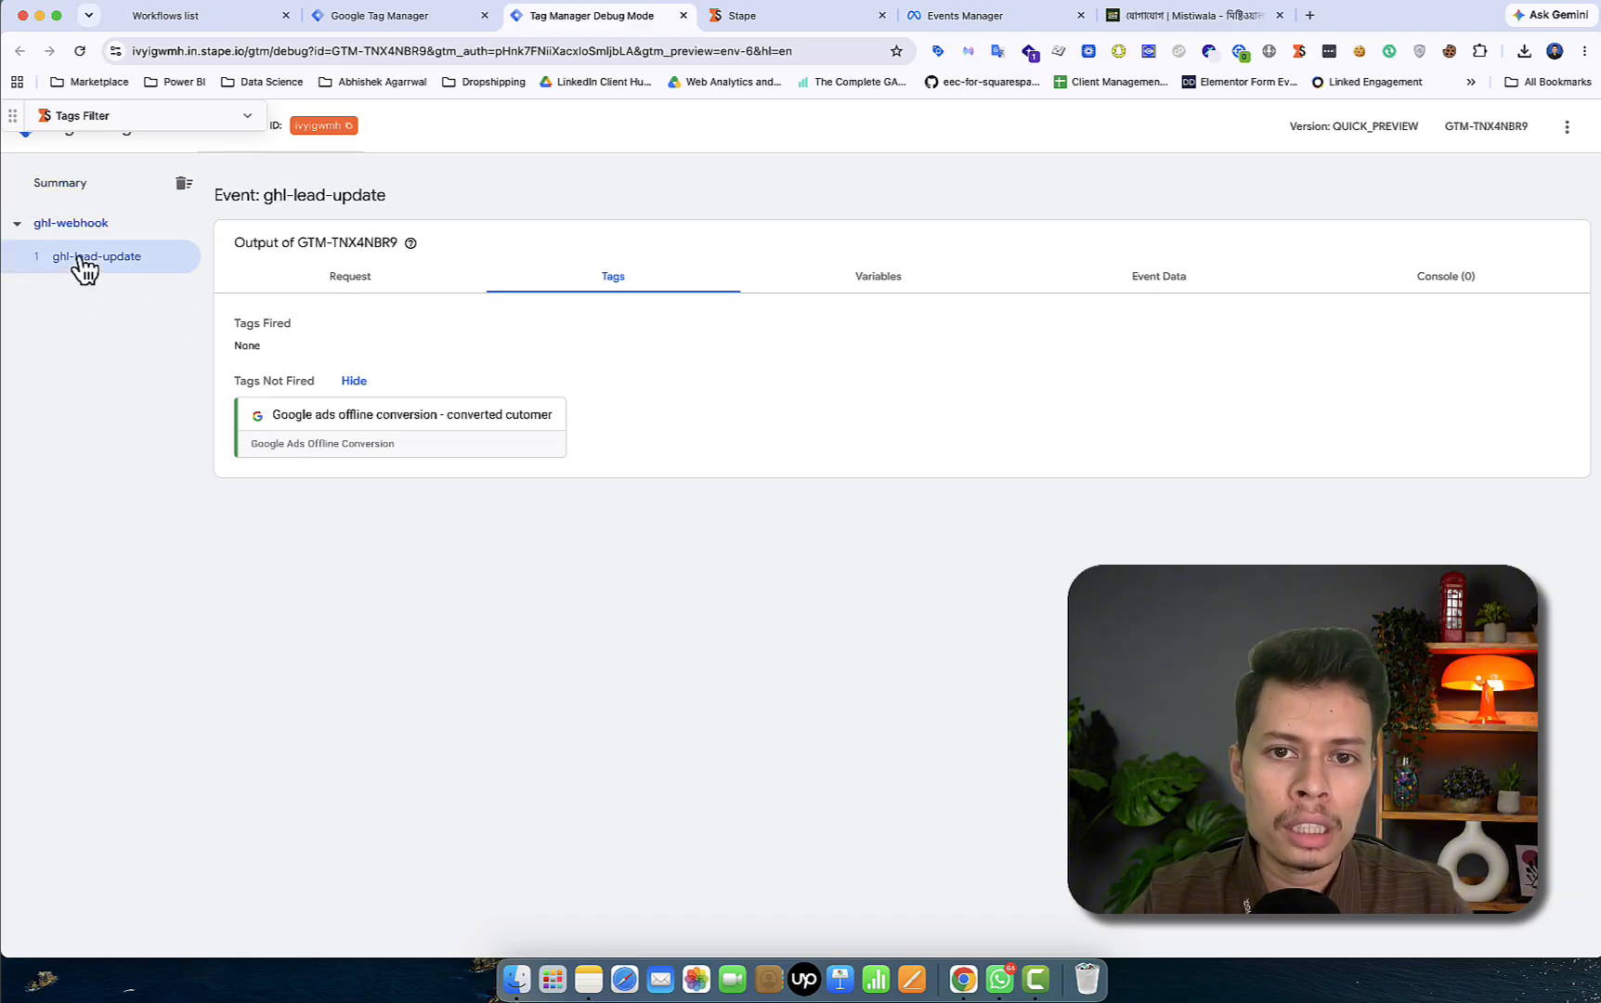
click(1156, 299)
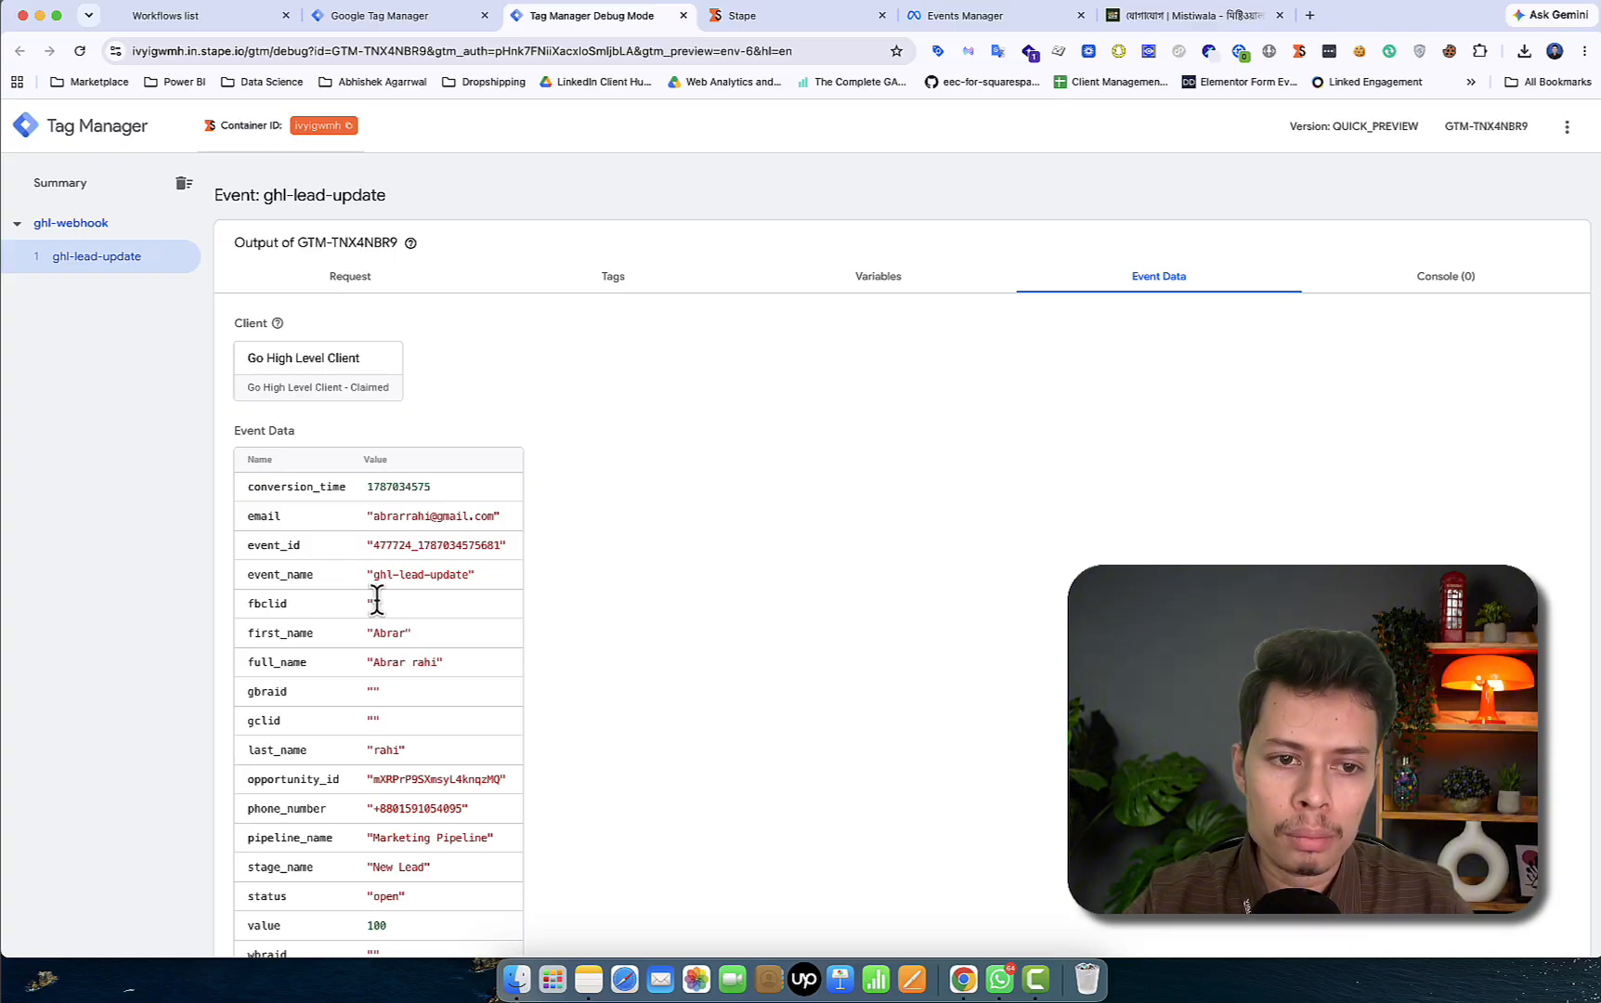
scroll(371, 602, down, 1)
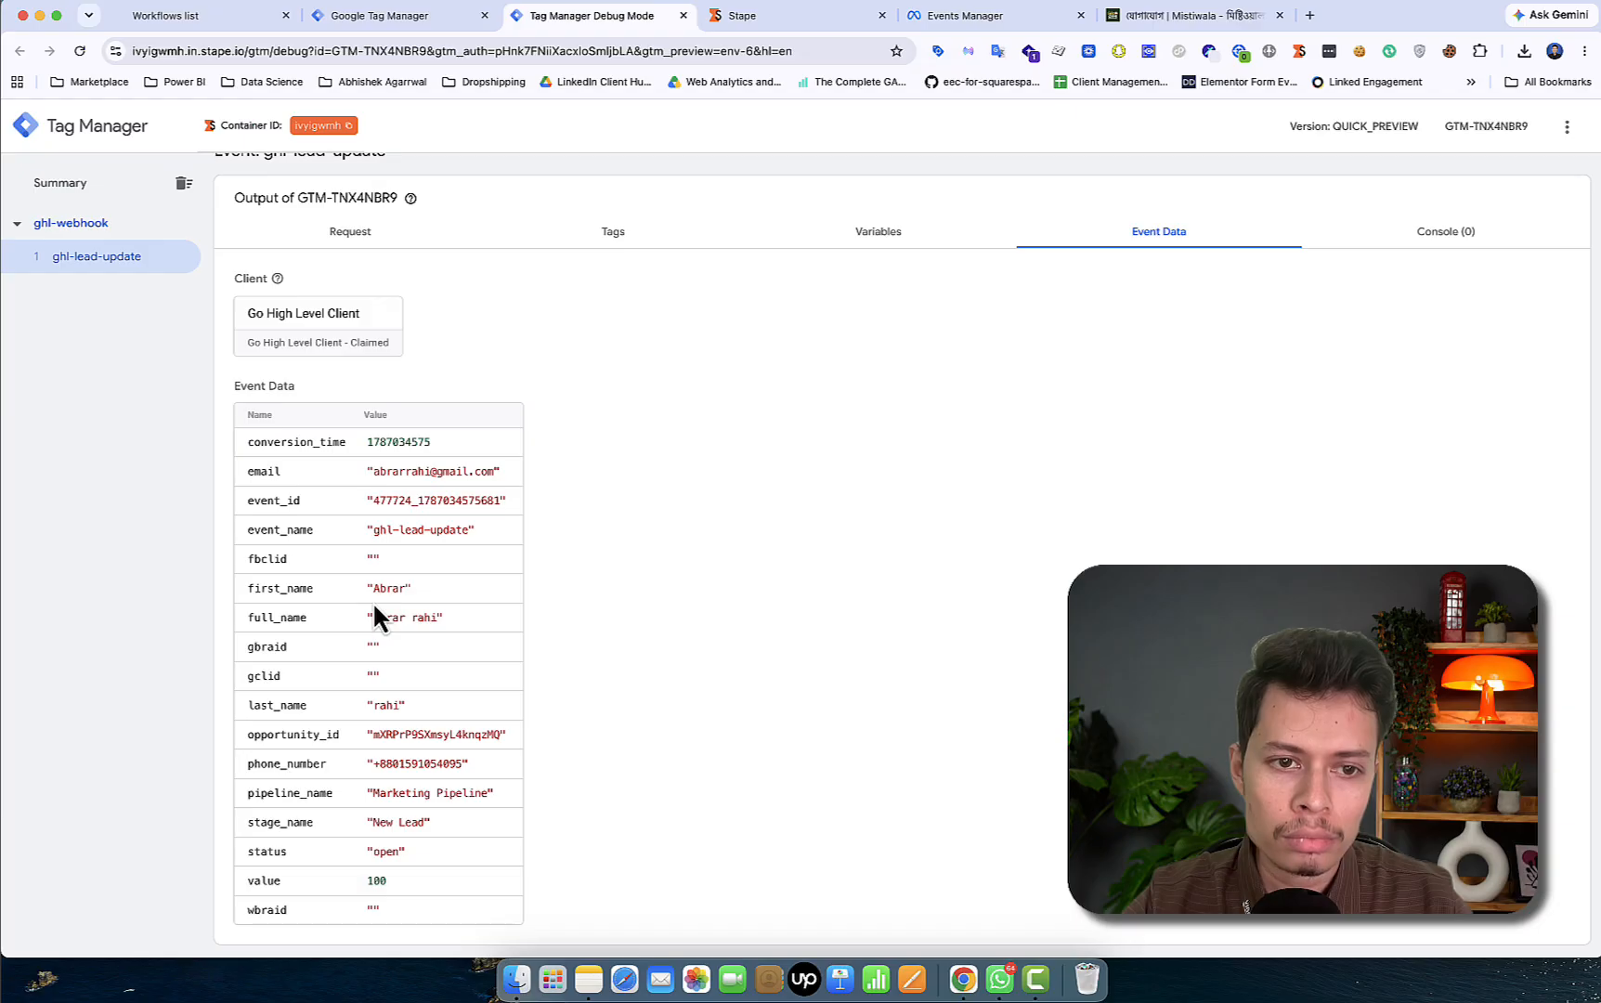
scroll(374, 605, up, 1)
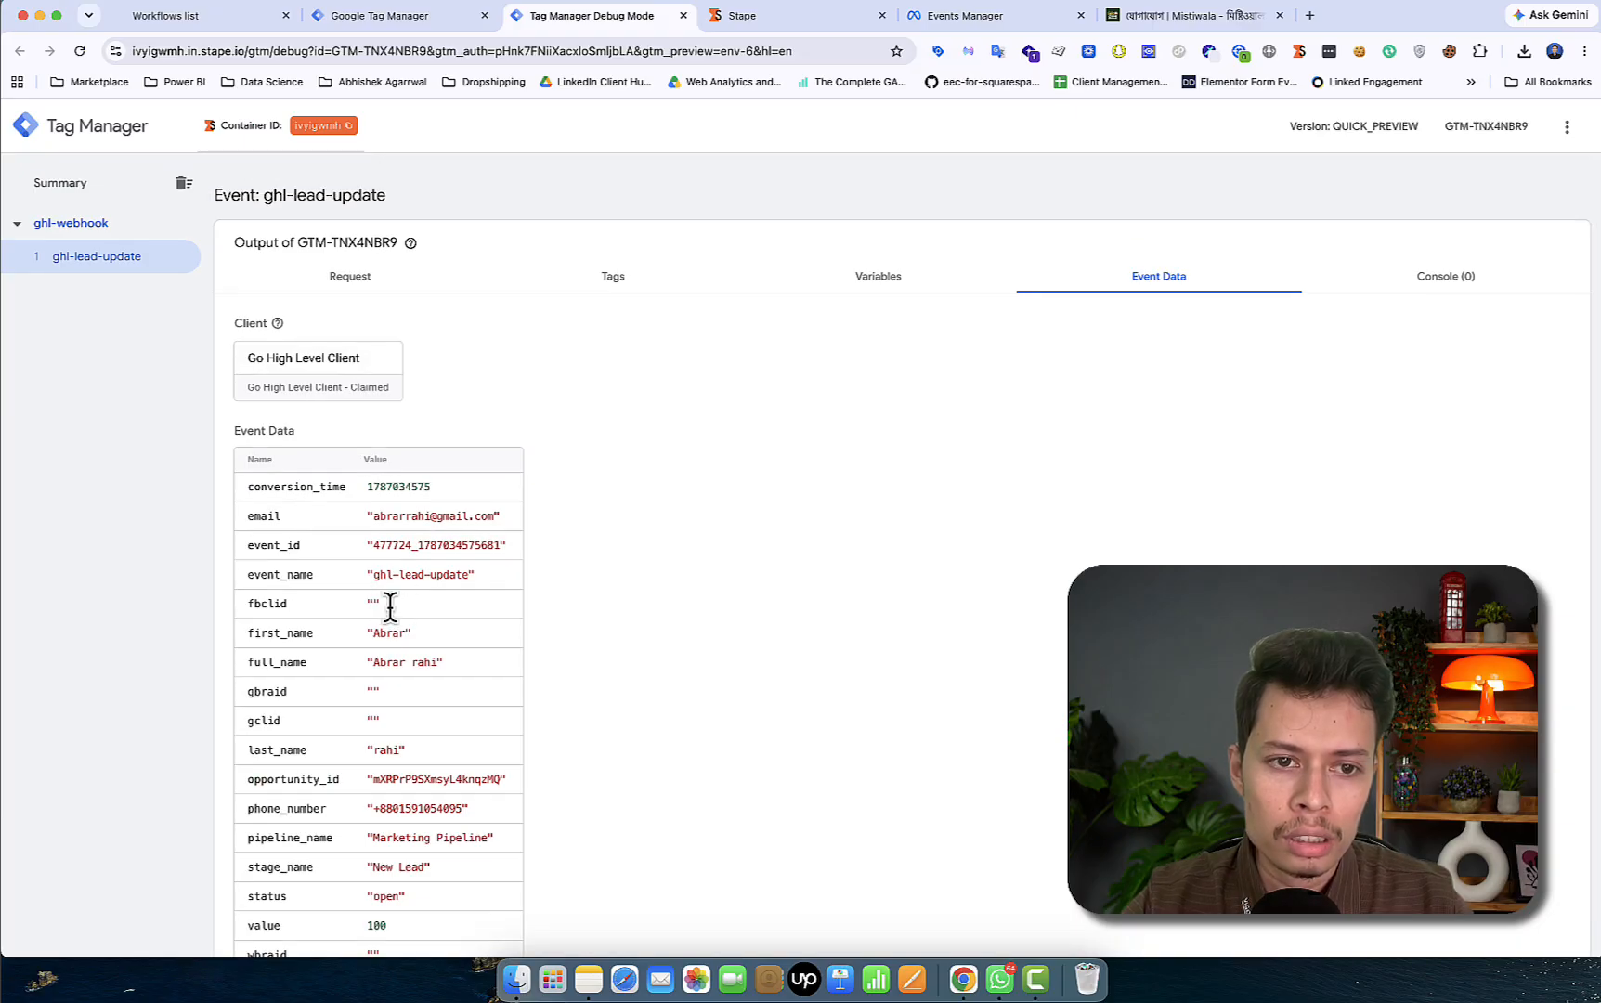
- Reopen the $100 New Lead opportunity from the board and compare its Facebook Click Id with debug event data
click(236, 19)
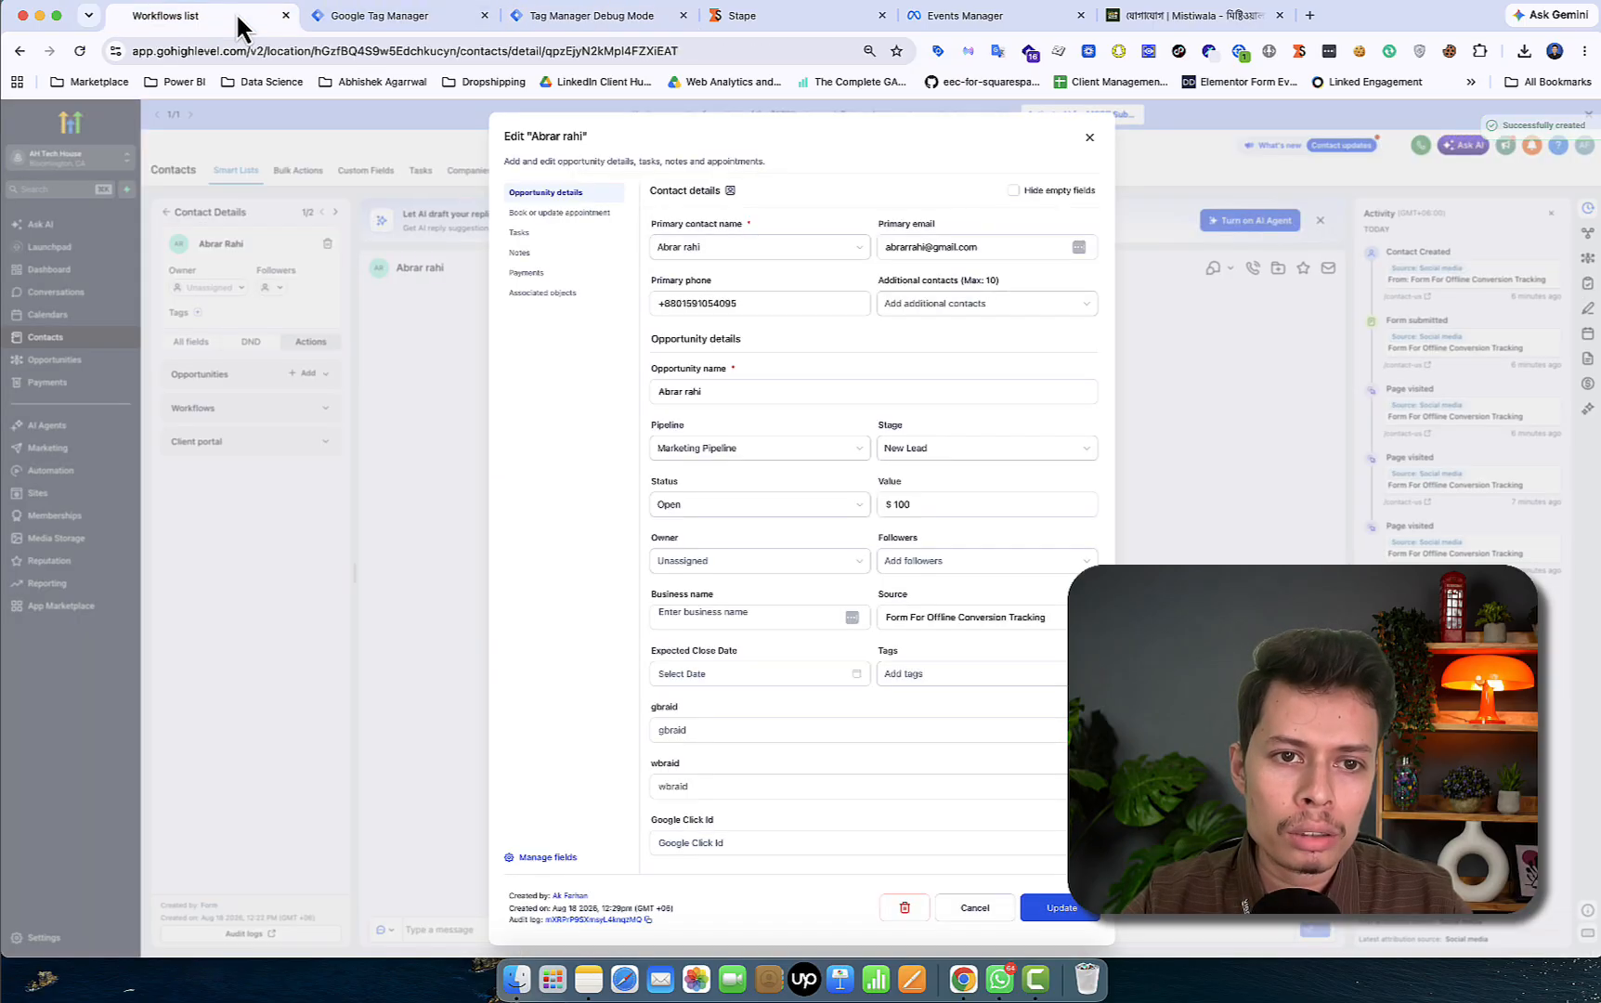
click(1093, 144)
click(79, 365)
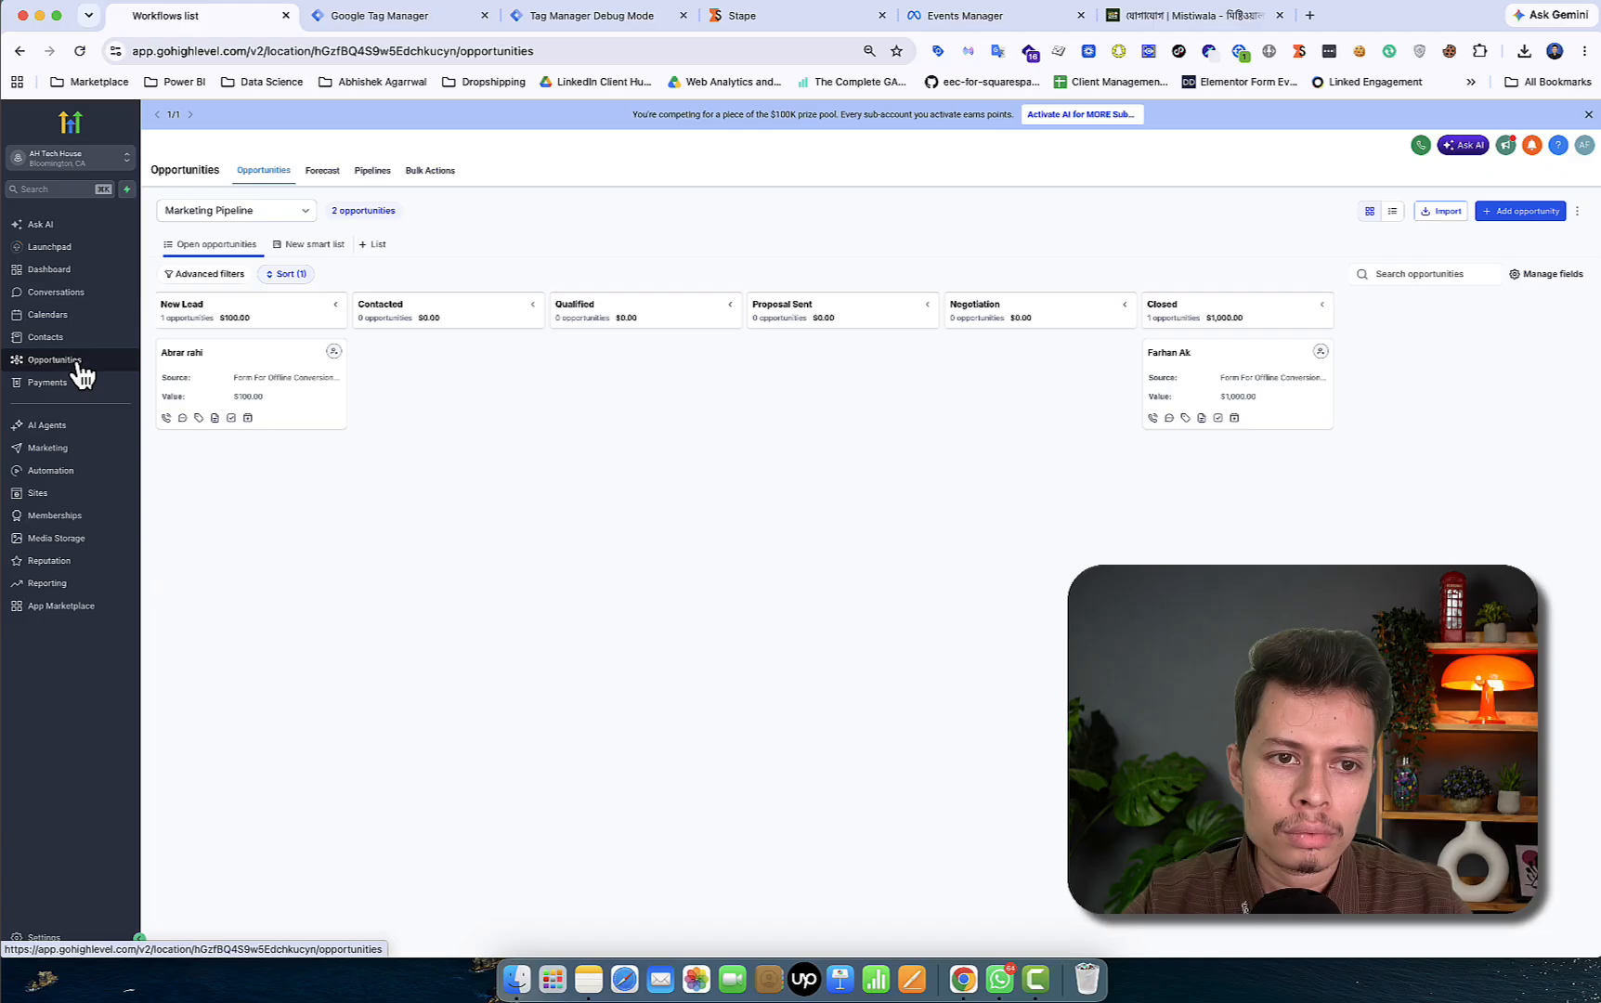
click(258, 374)
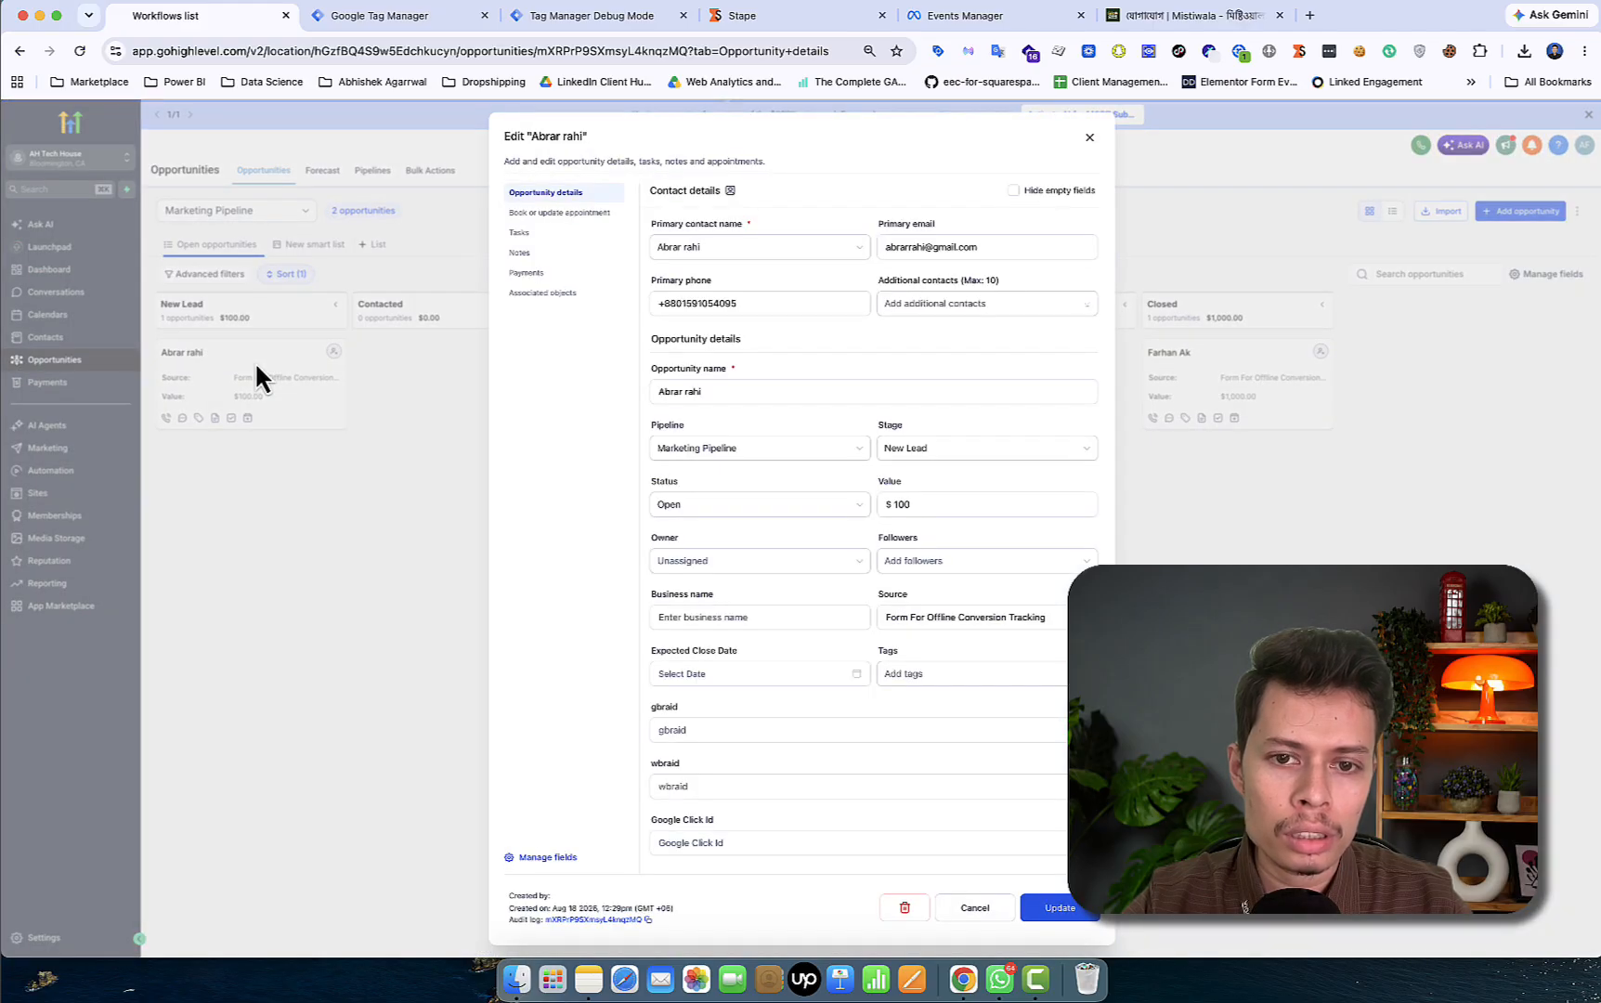
scroll(968, 545, down, 5)
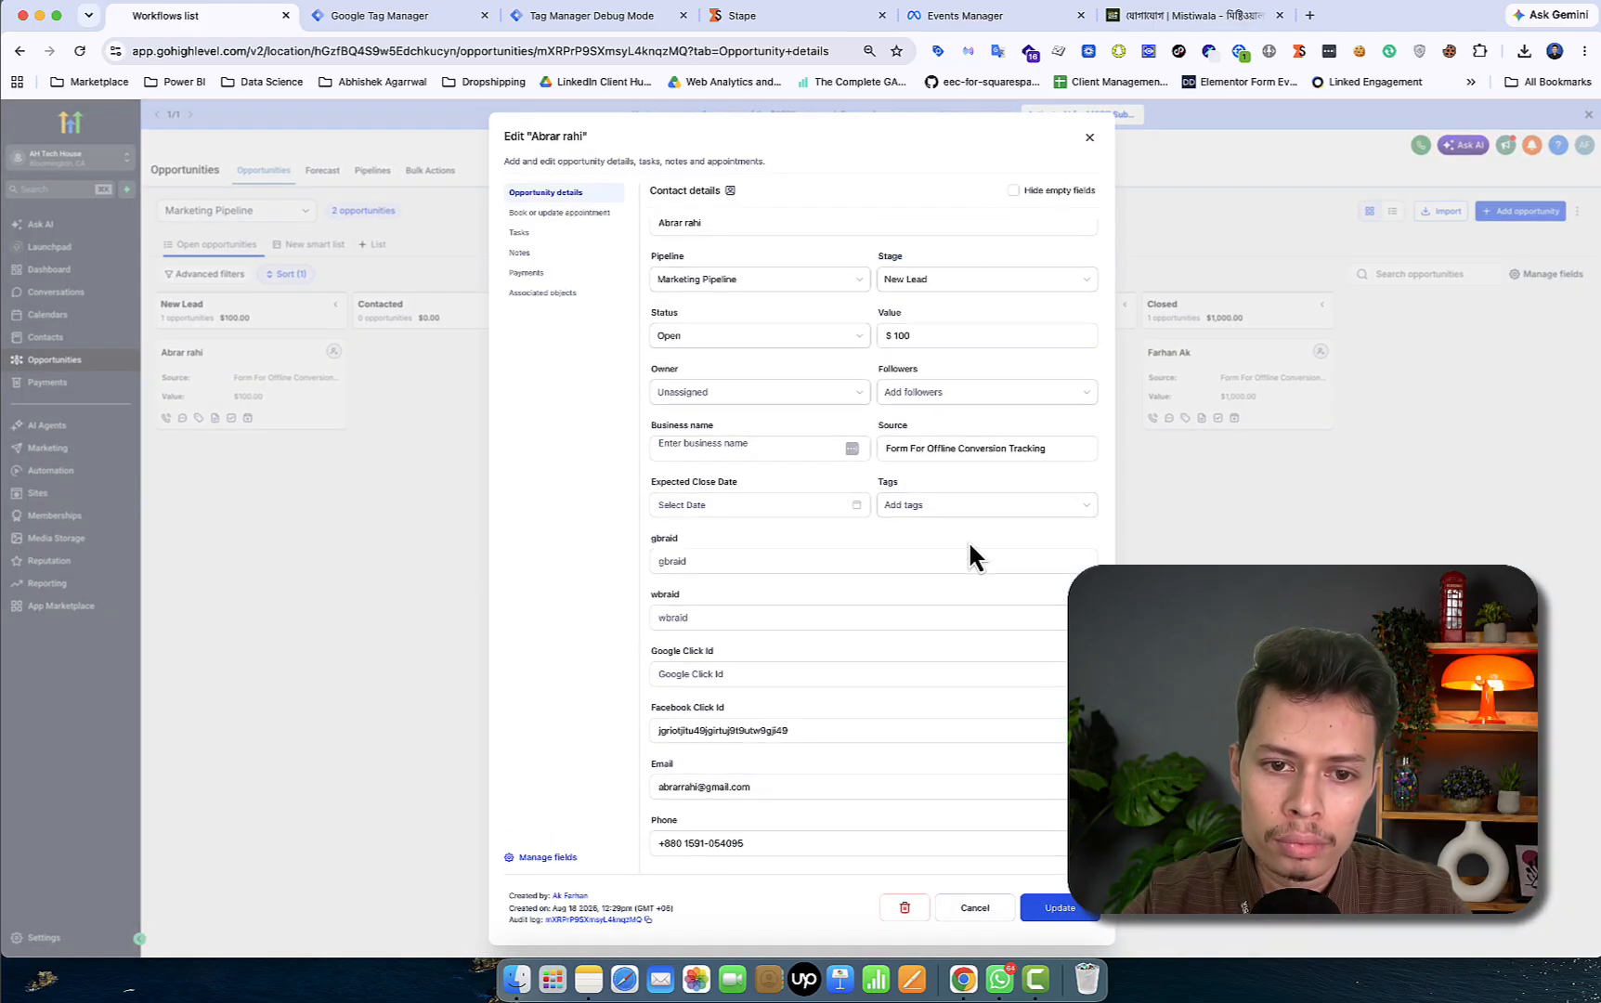
click(754, 722)
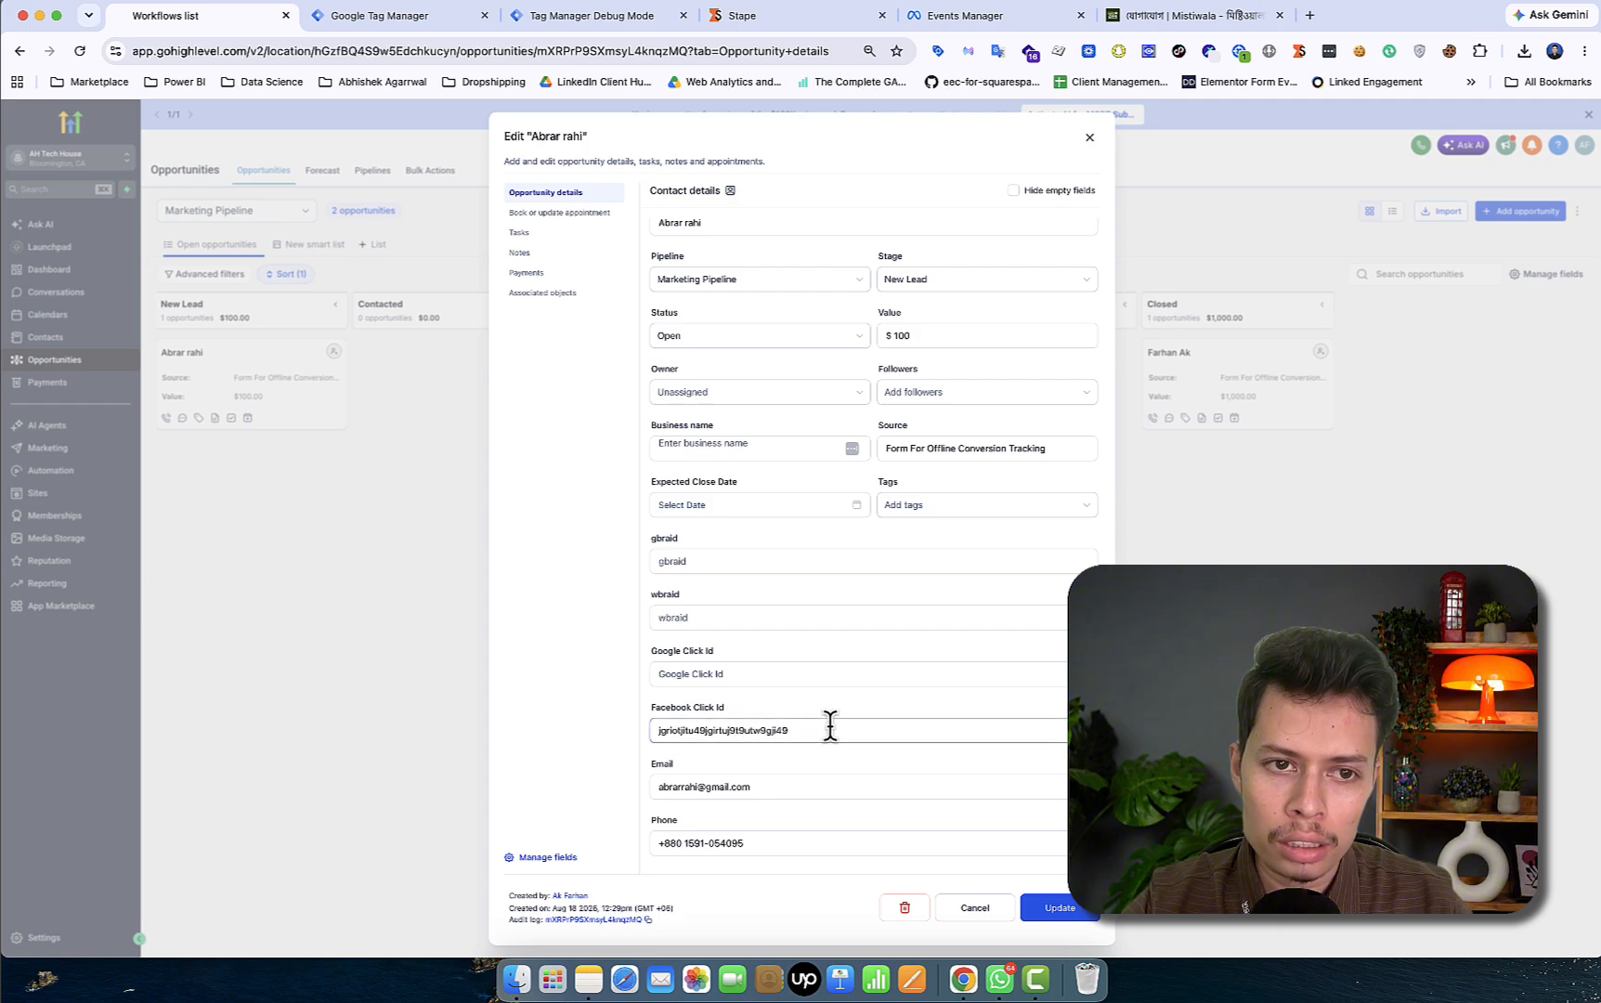
click(592, 17)
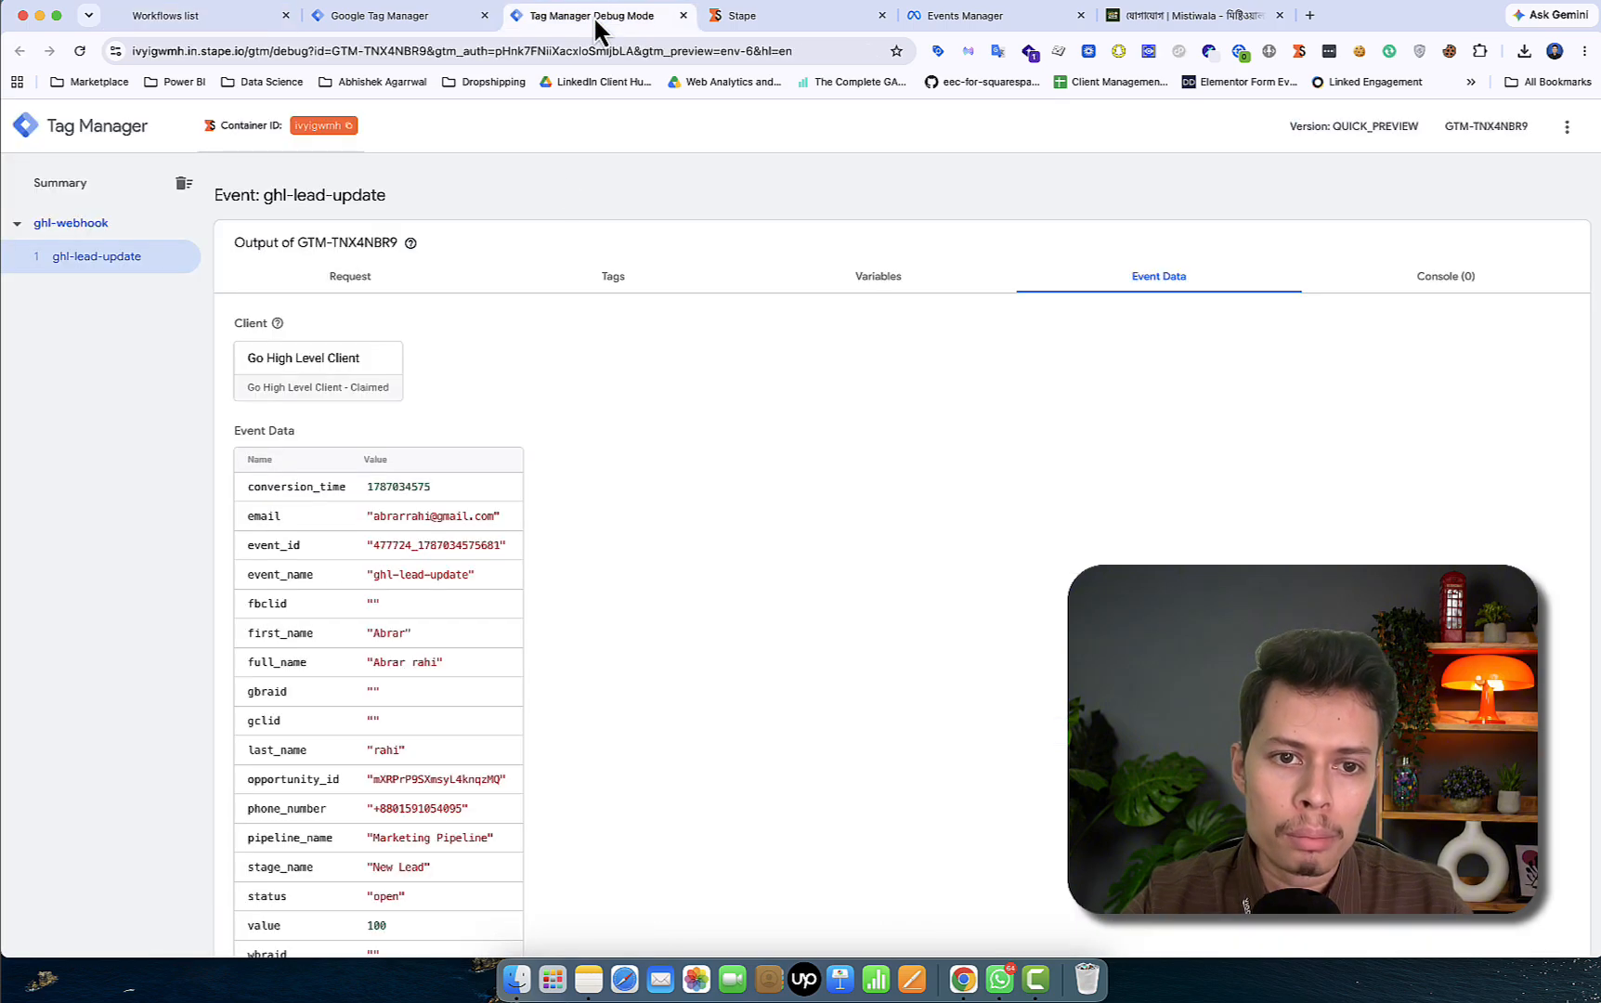
scroll(420, 594, down, 1)
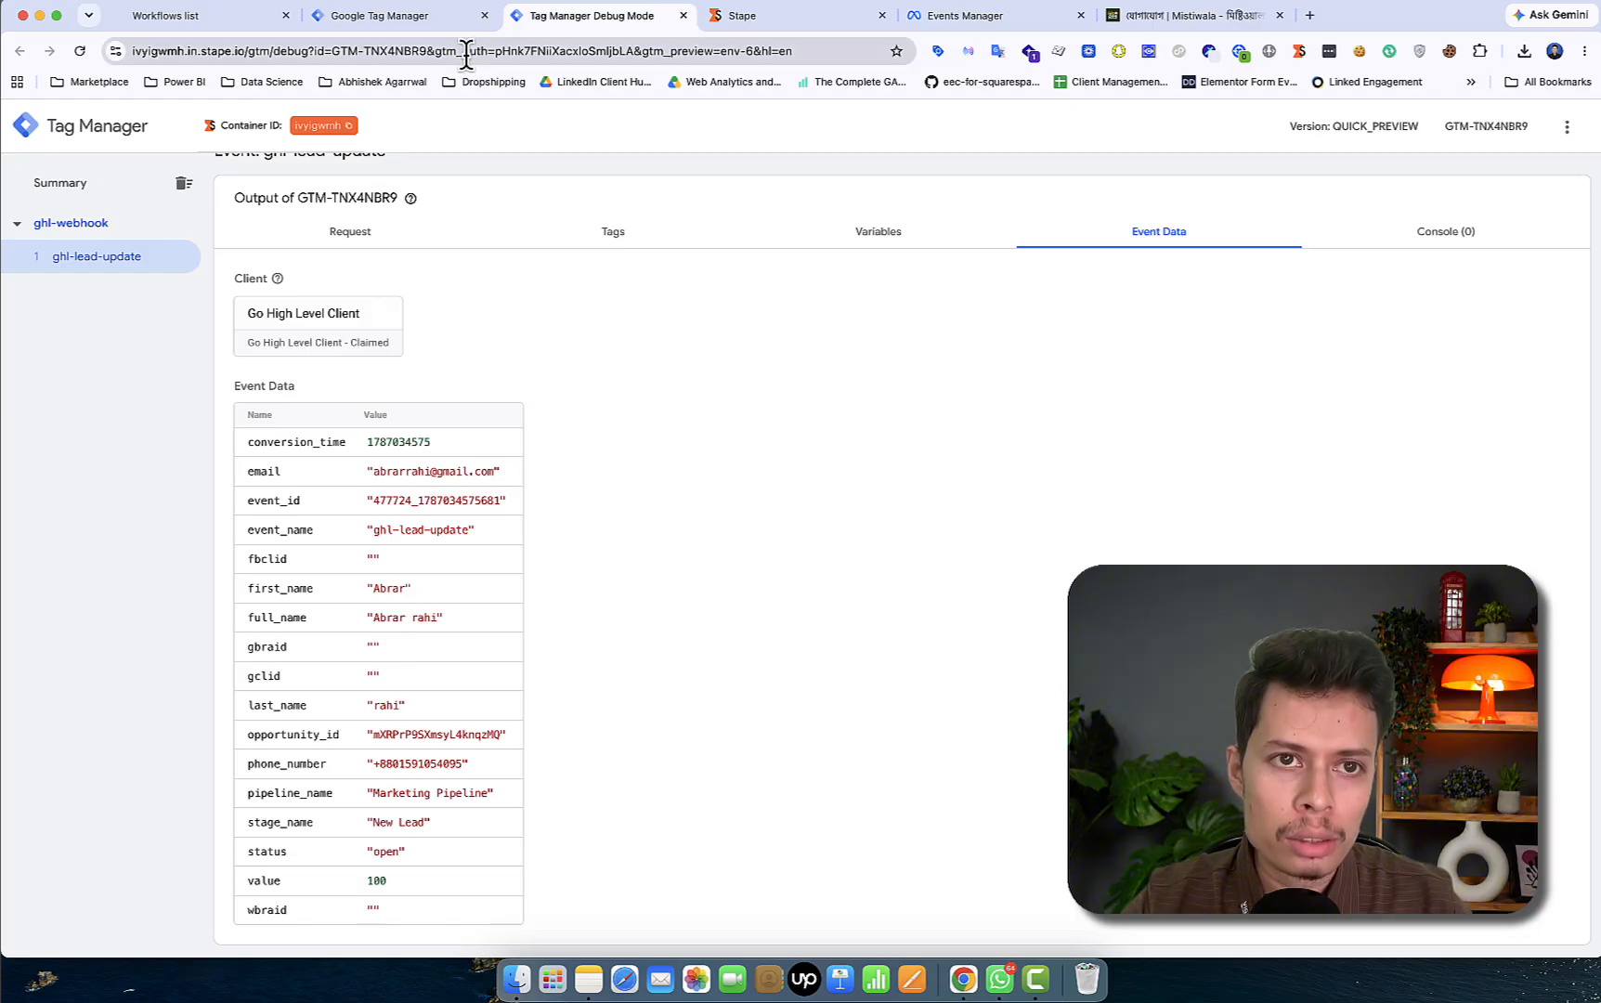
- Inspect the Facebook and Google Click Id fields, then close the opportunity editor
click(212, 18)
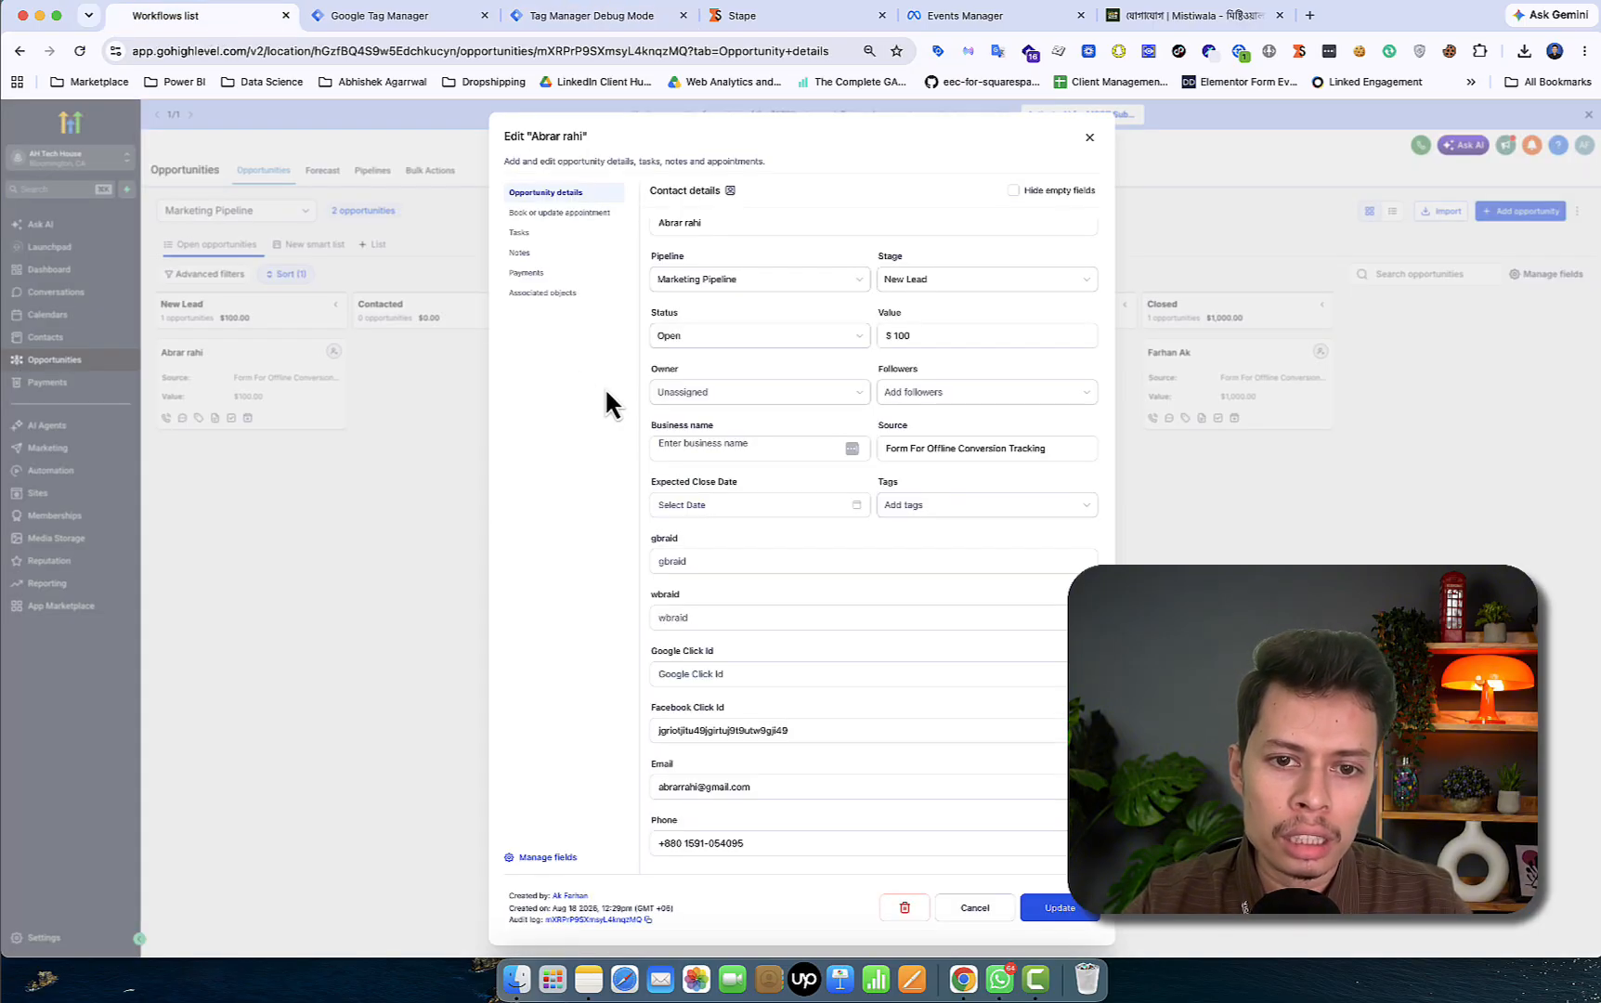
click(829, 729)
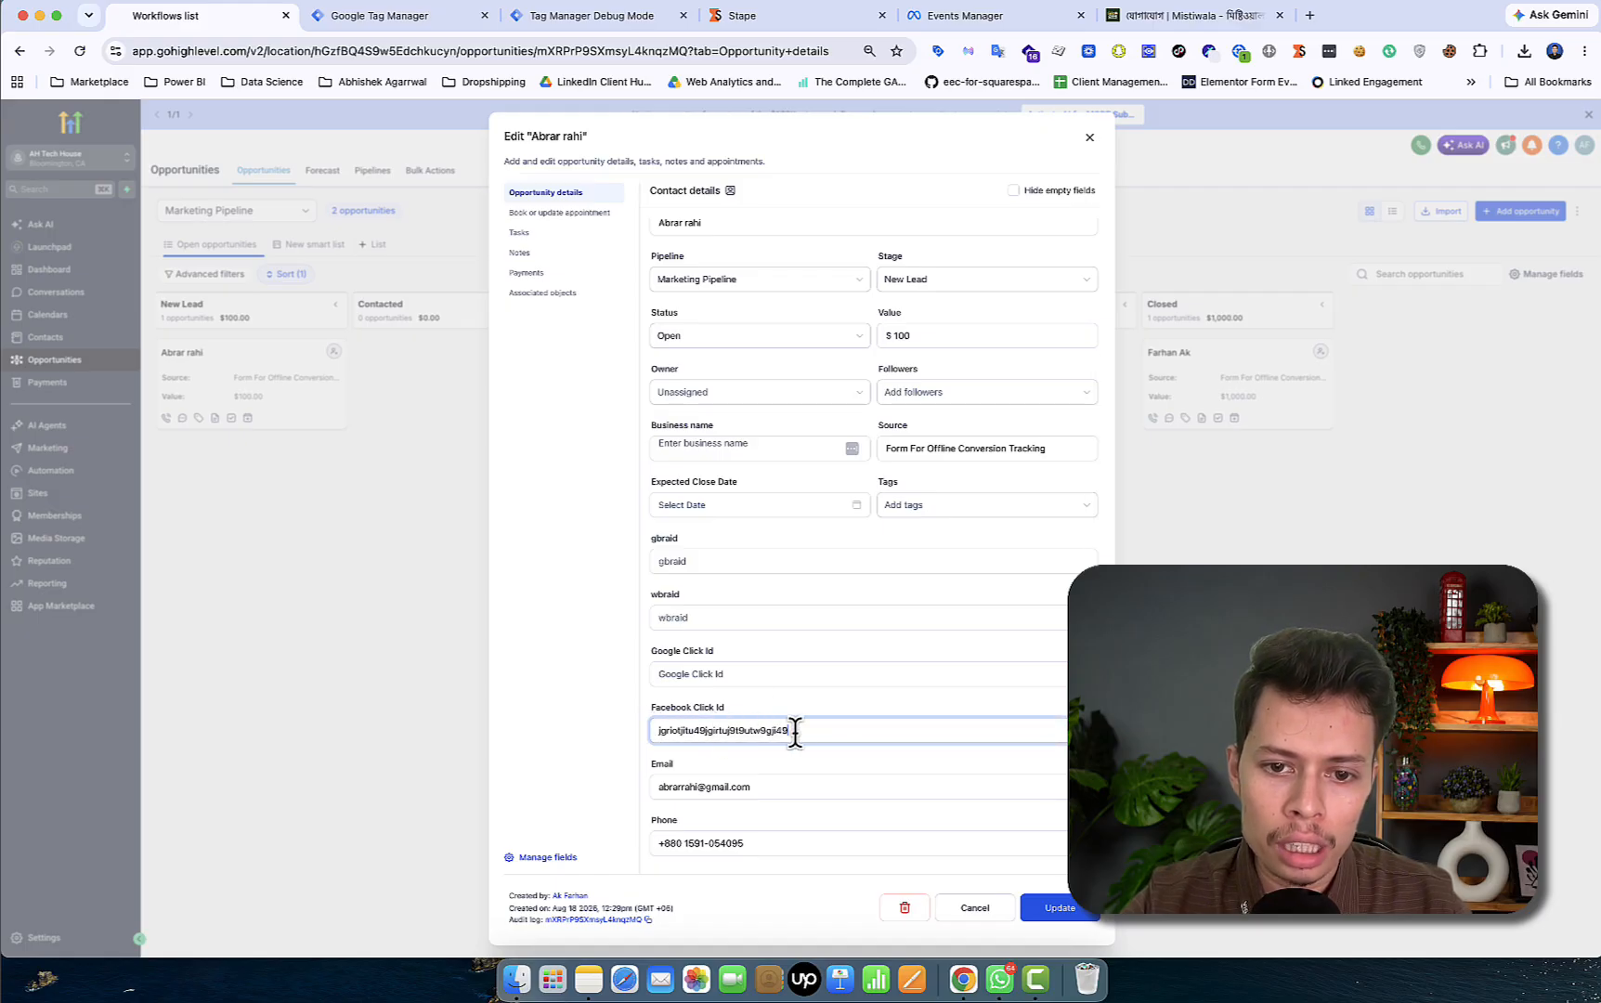
drag(815, 731, 650, 717)
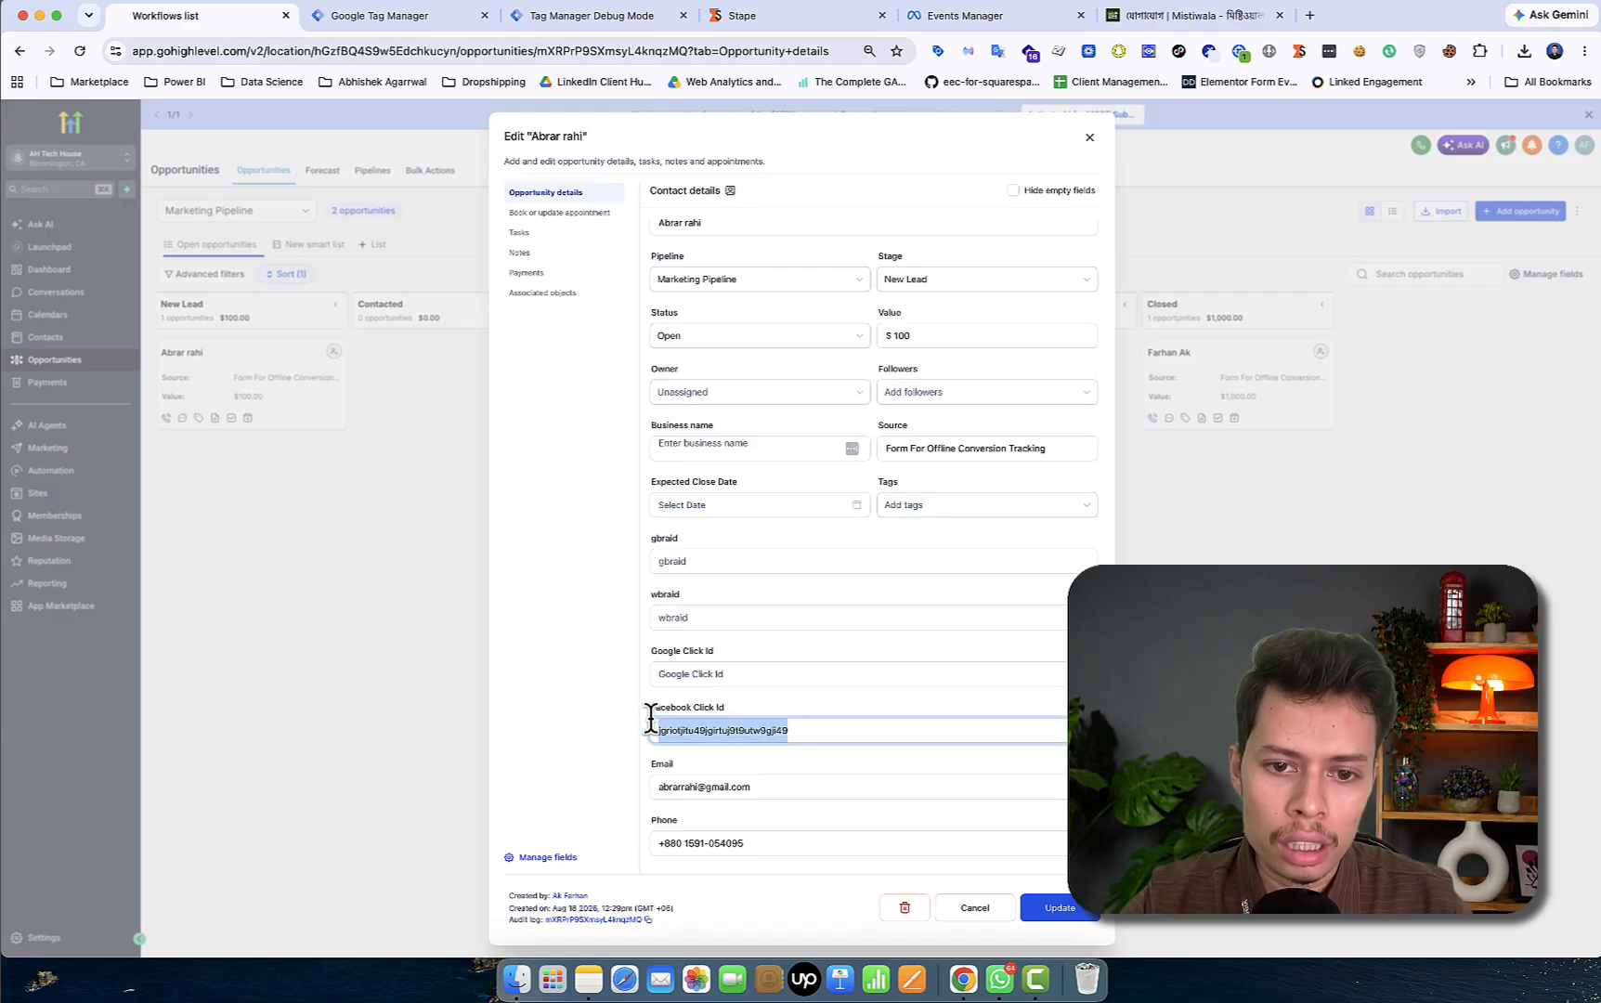
click(772, 702)
click(700, 666)
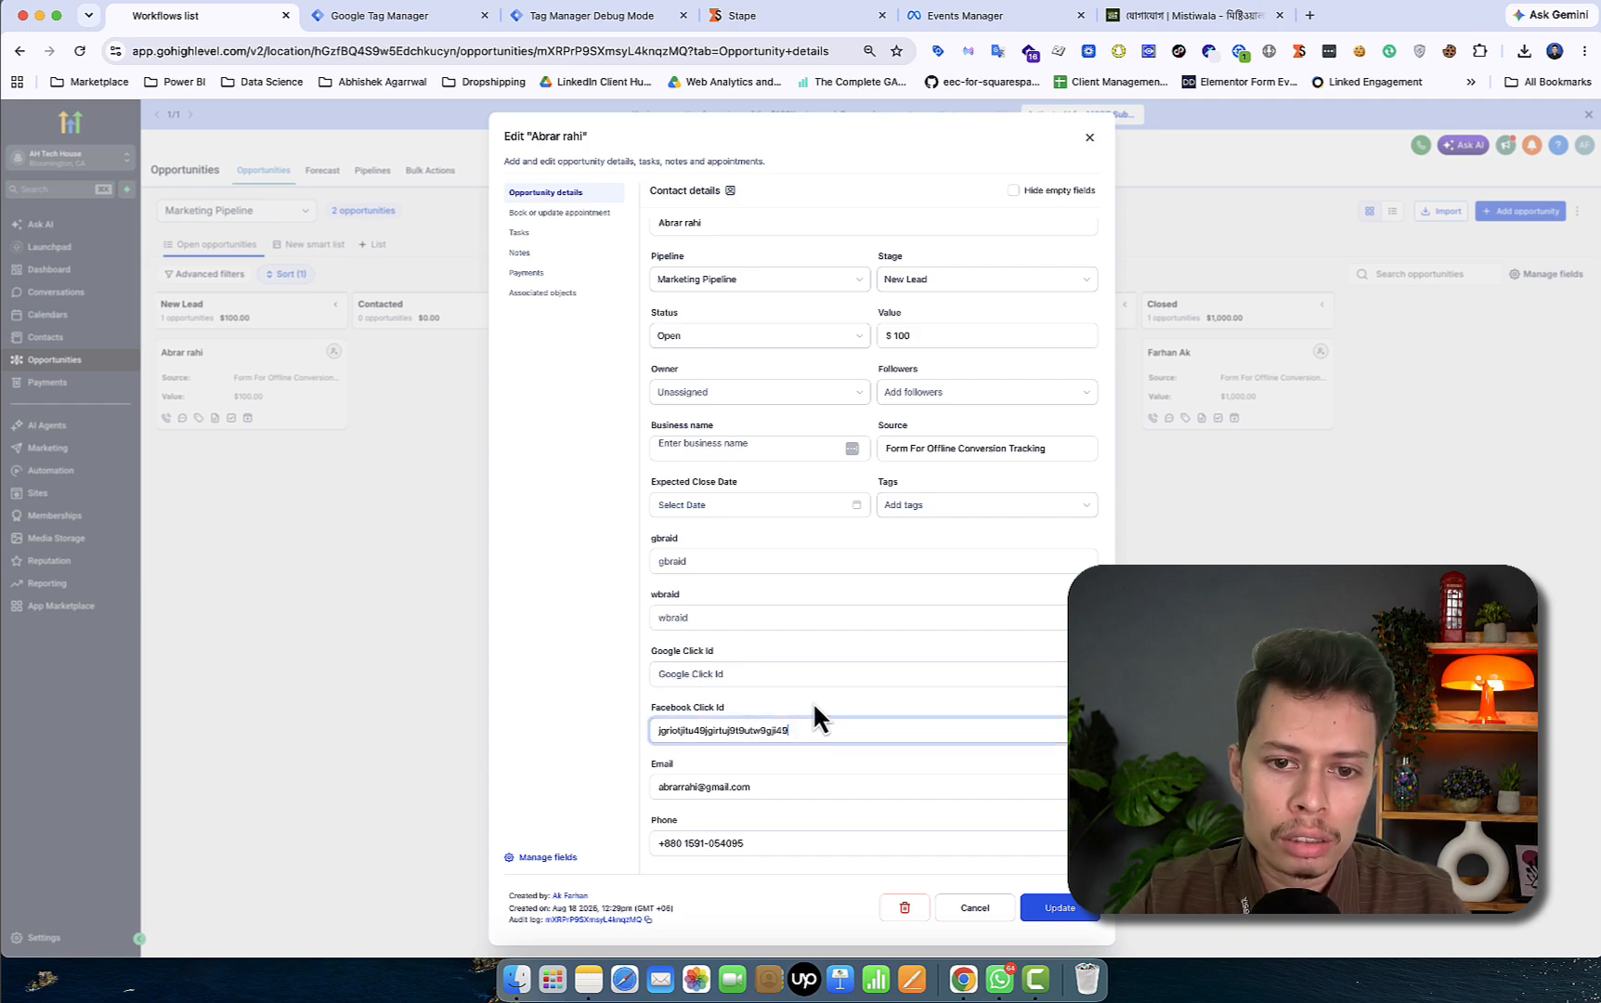
click(630, 22)
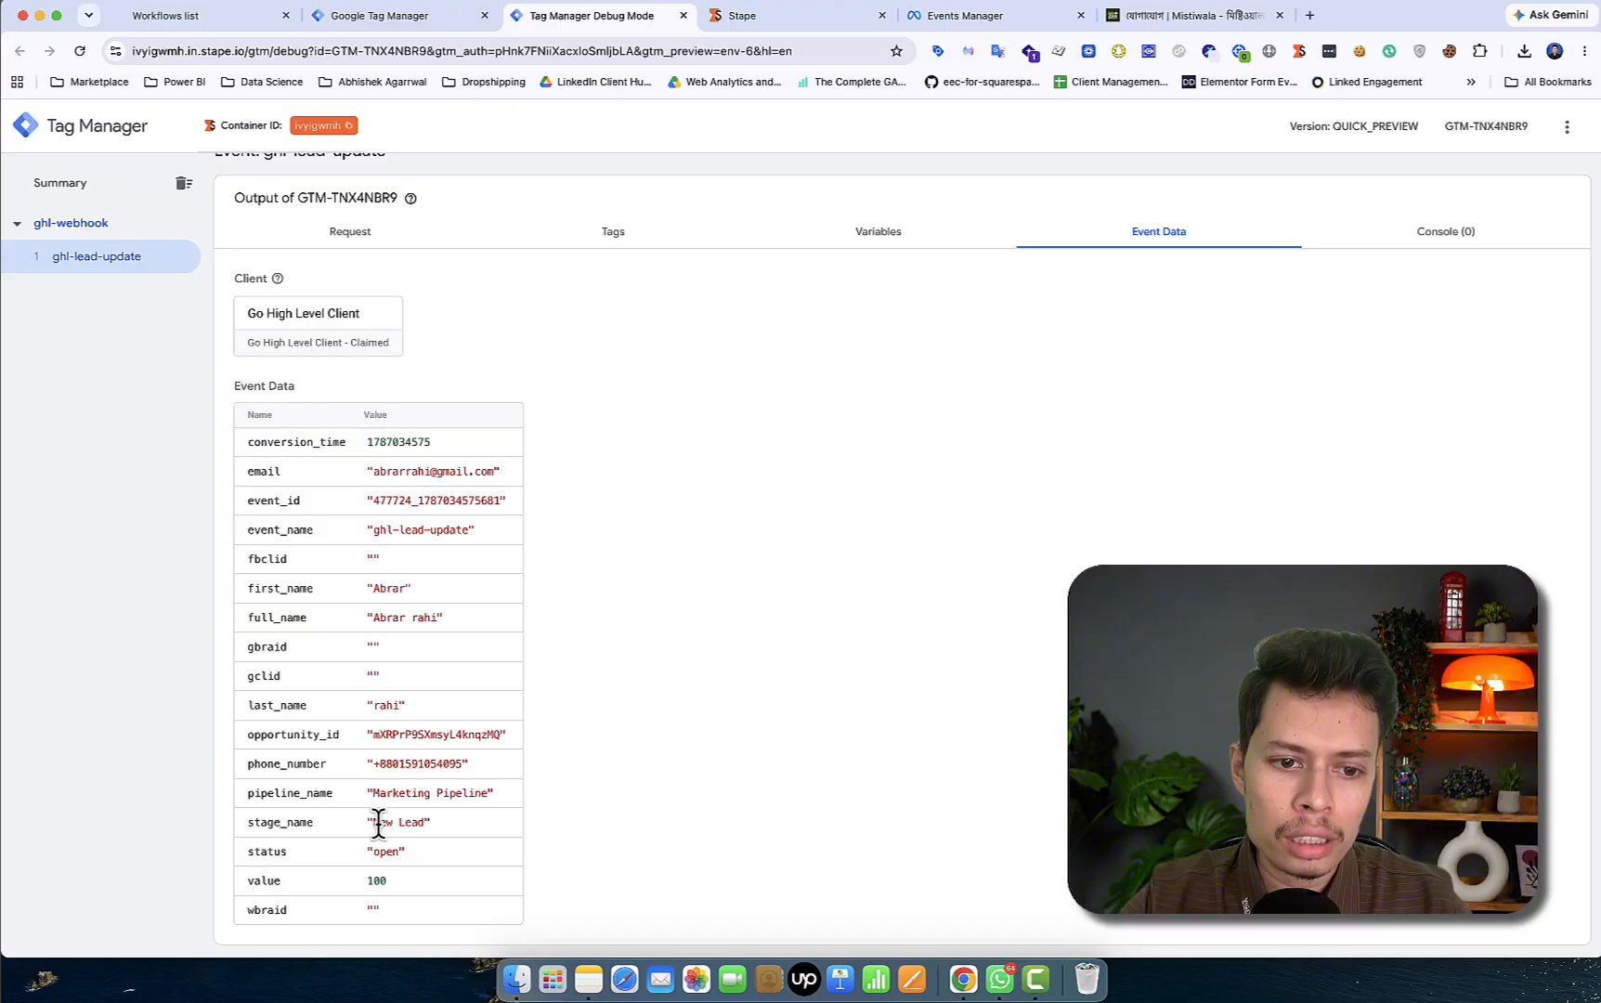
click(361, 28)
click(243, 22)
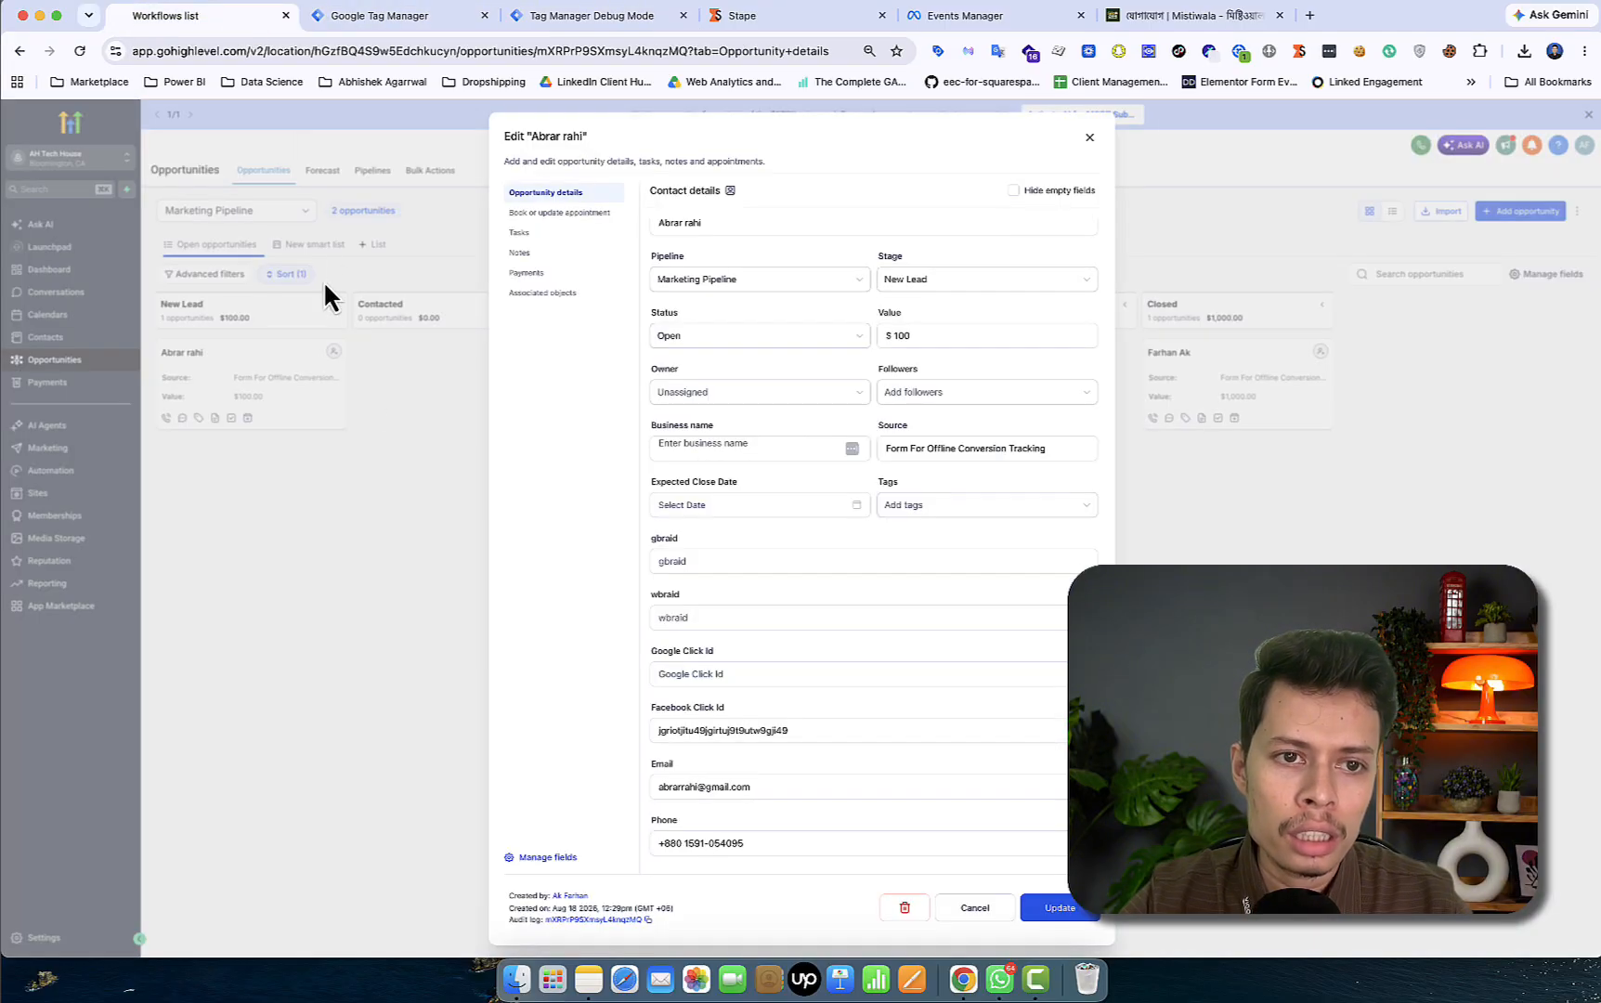
click(389, 454)
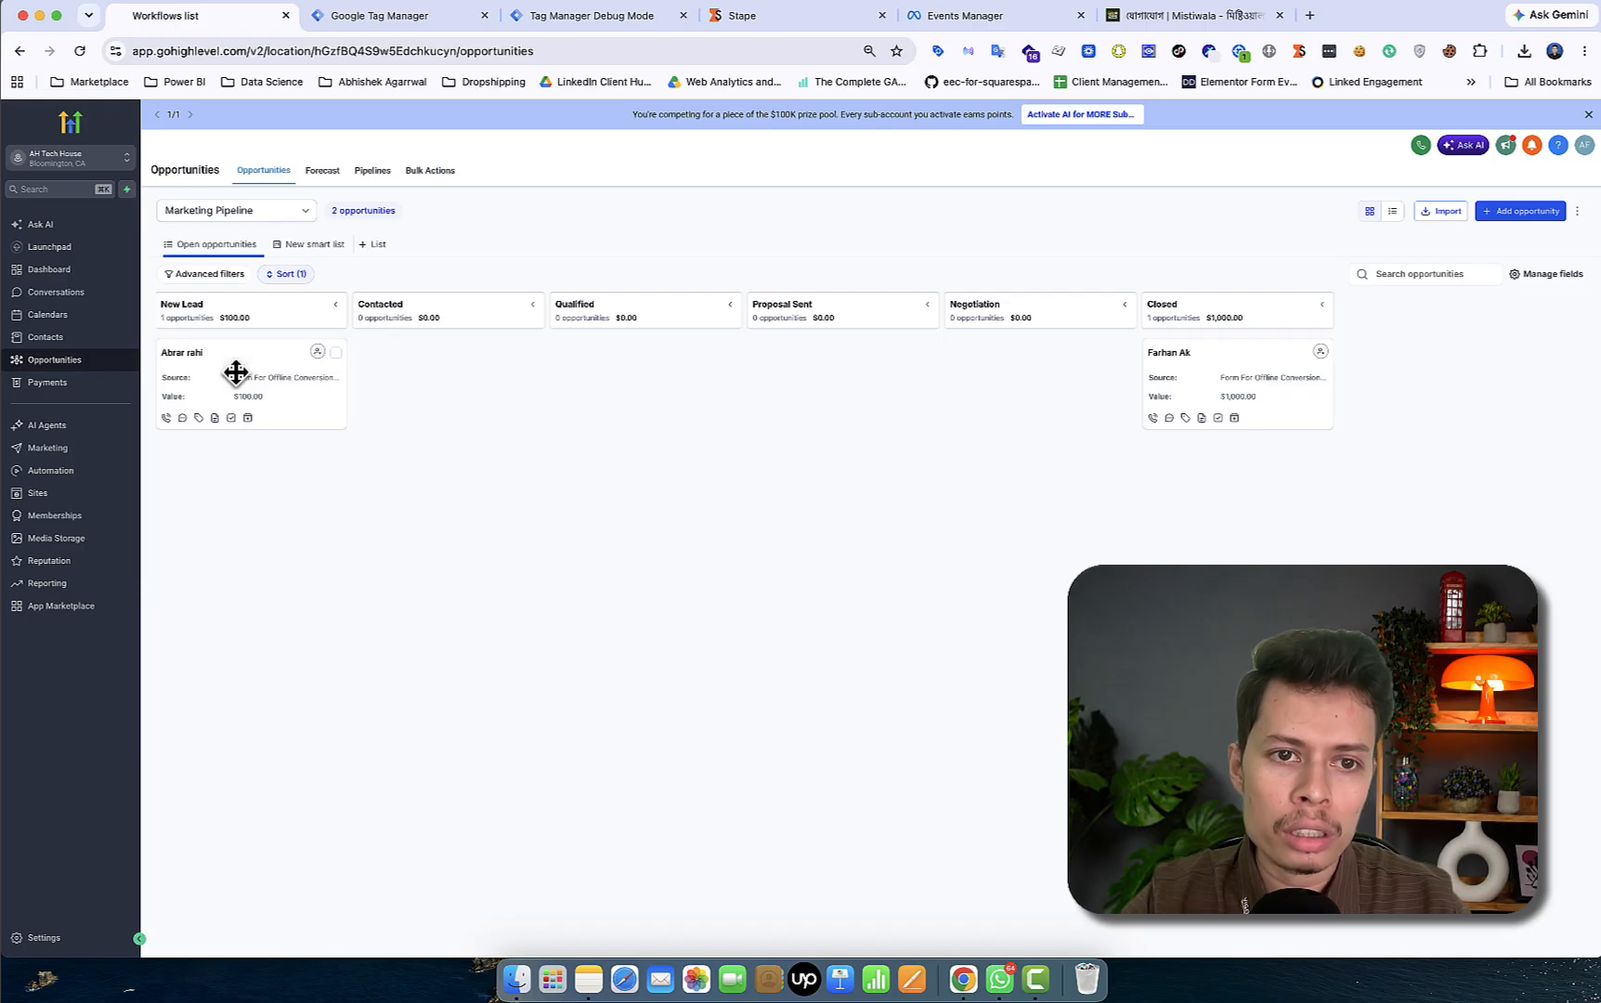
- Move the test lead to Qualified and confirm the ghl-lead-update event with Qualified stage in debug
drag(247, 376, 632, 373)
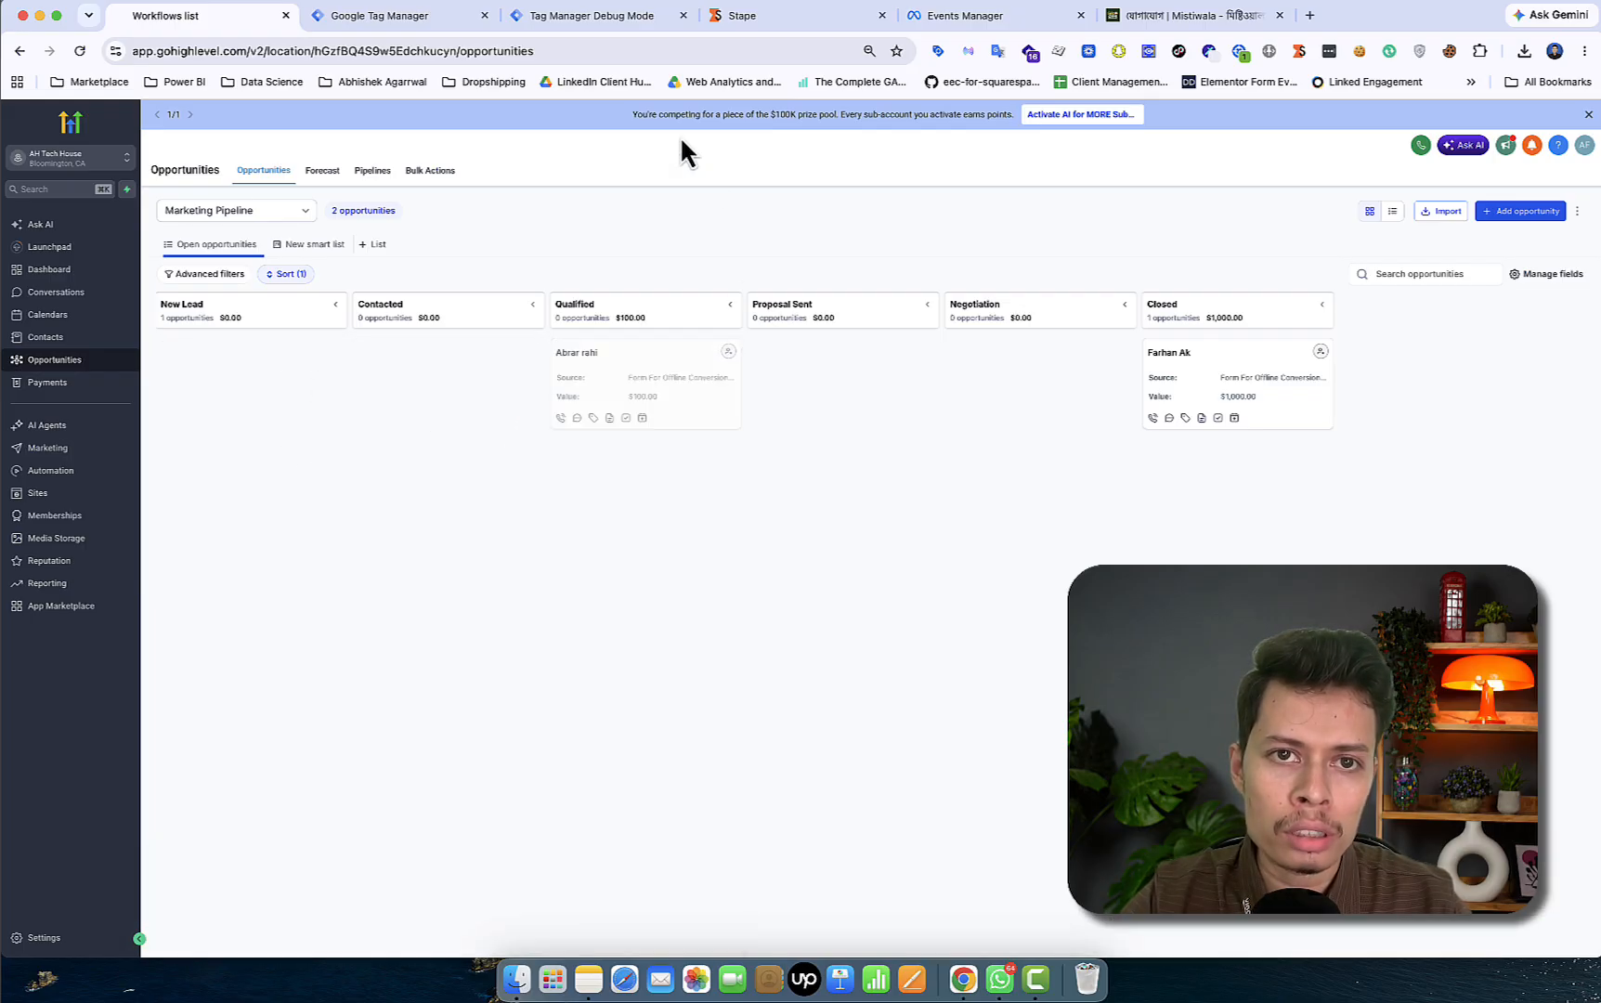
click(595, 16)
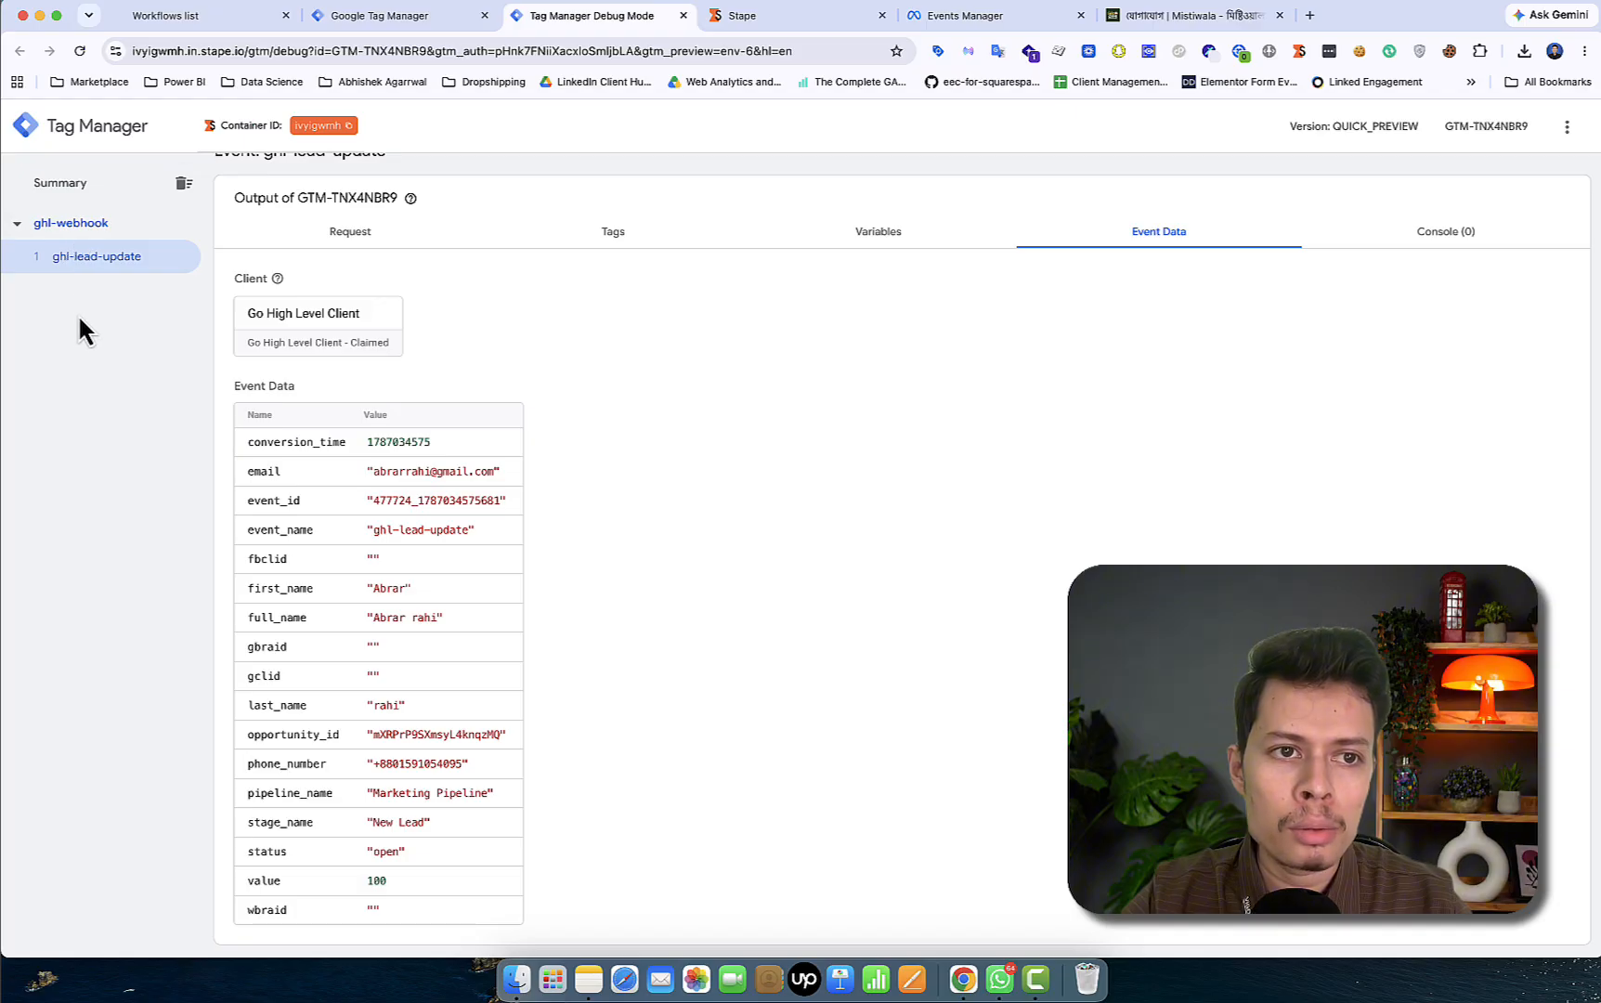
click(89, 260)
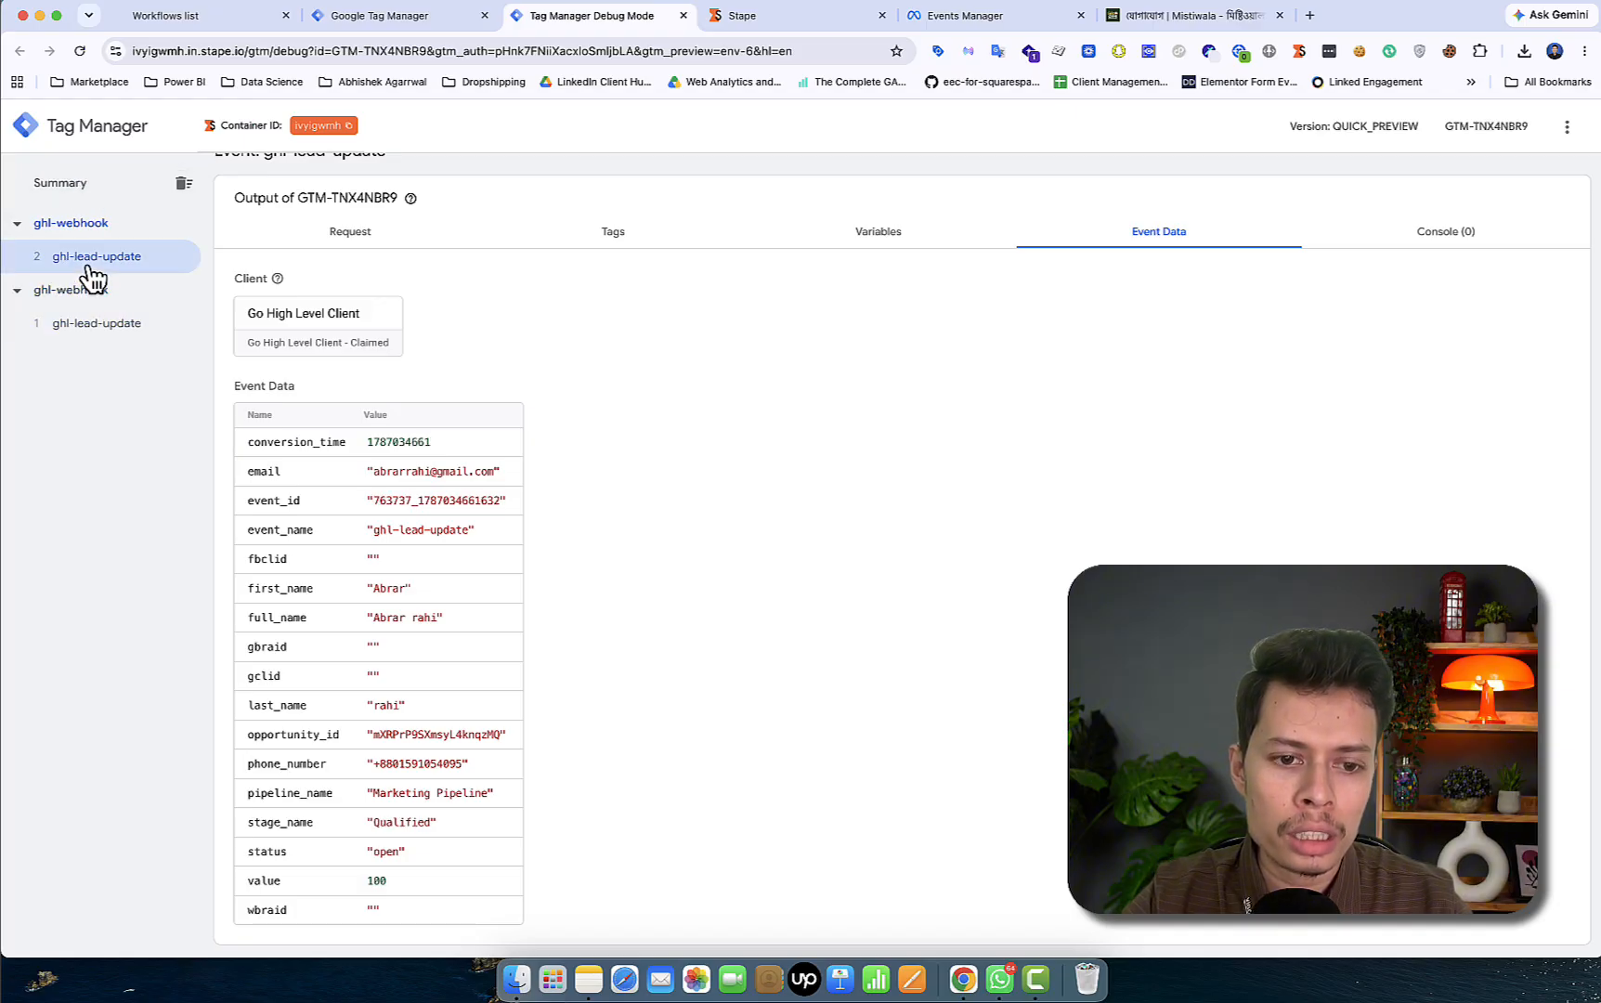
click(246, 16)
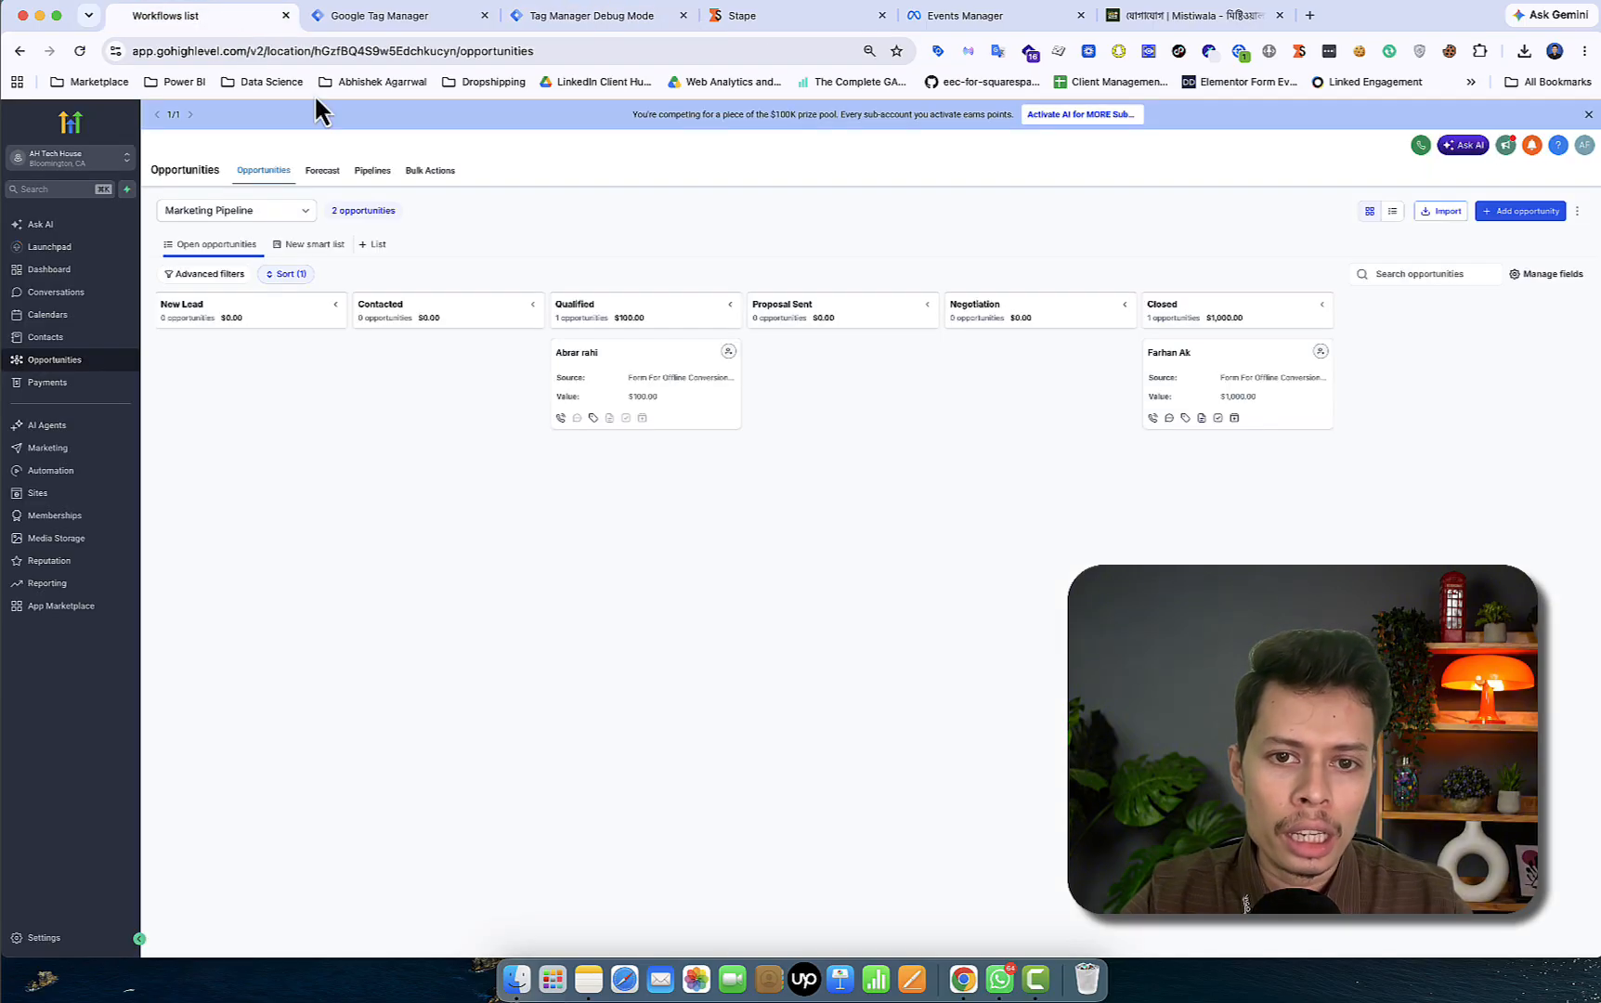
- Move the test lead to Closed and confirm the third ghl-lead-update event shows Closed
drag(657, 364, 1244, 469)
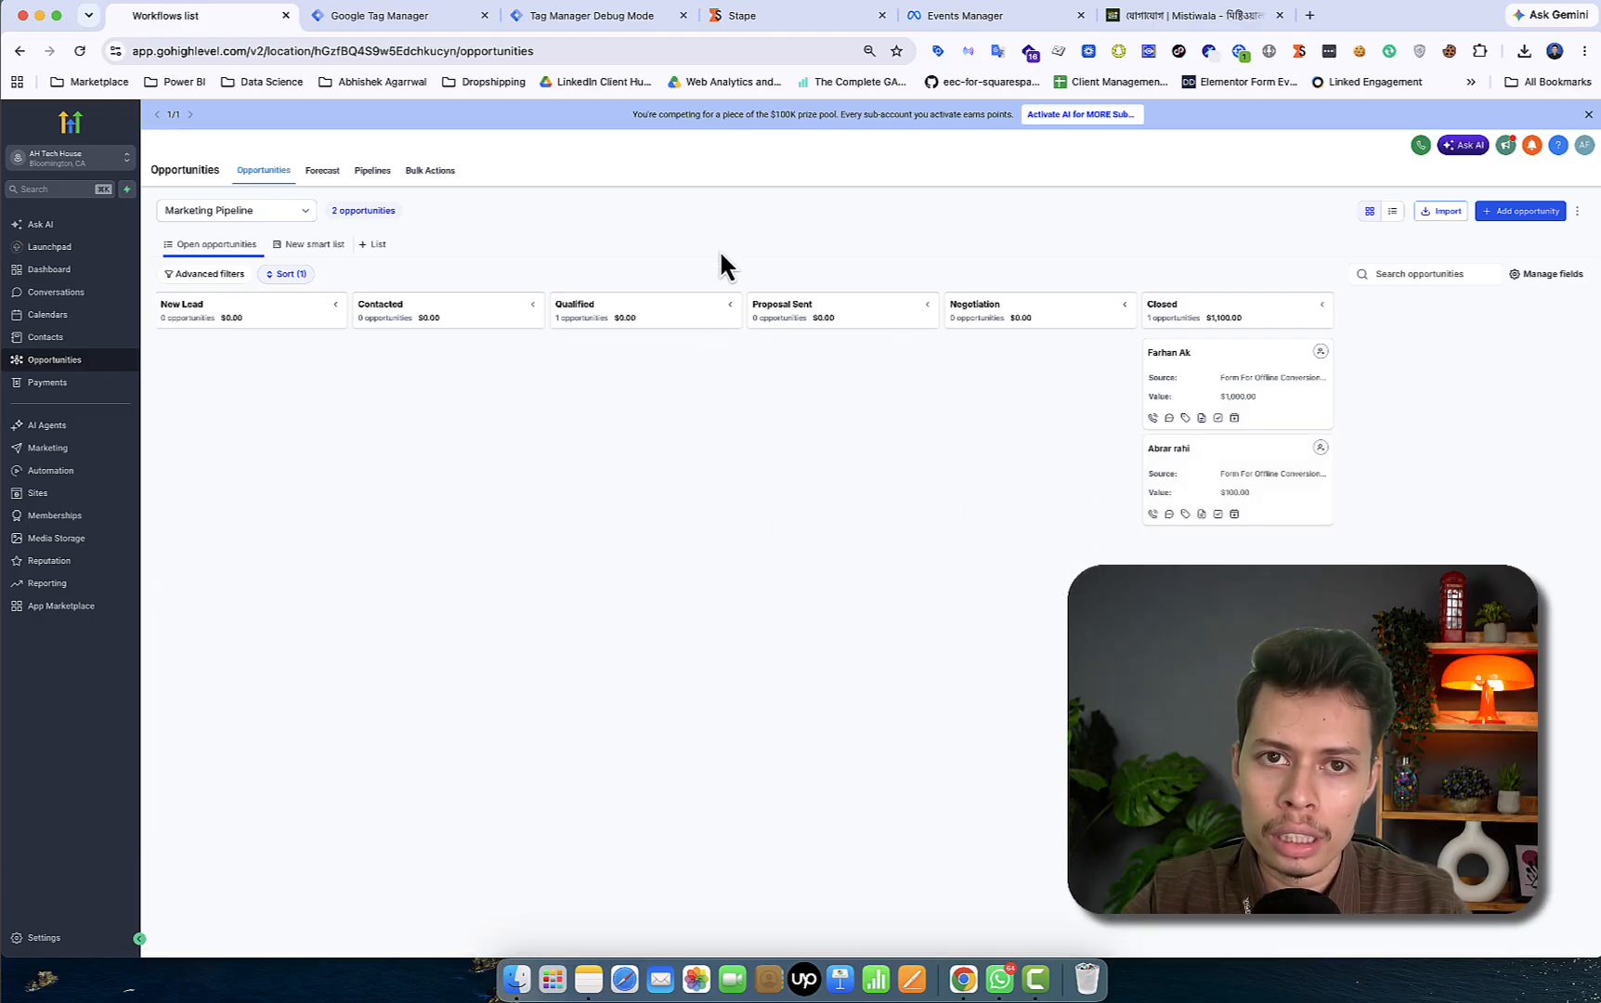
click(604, 16)
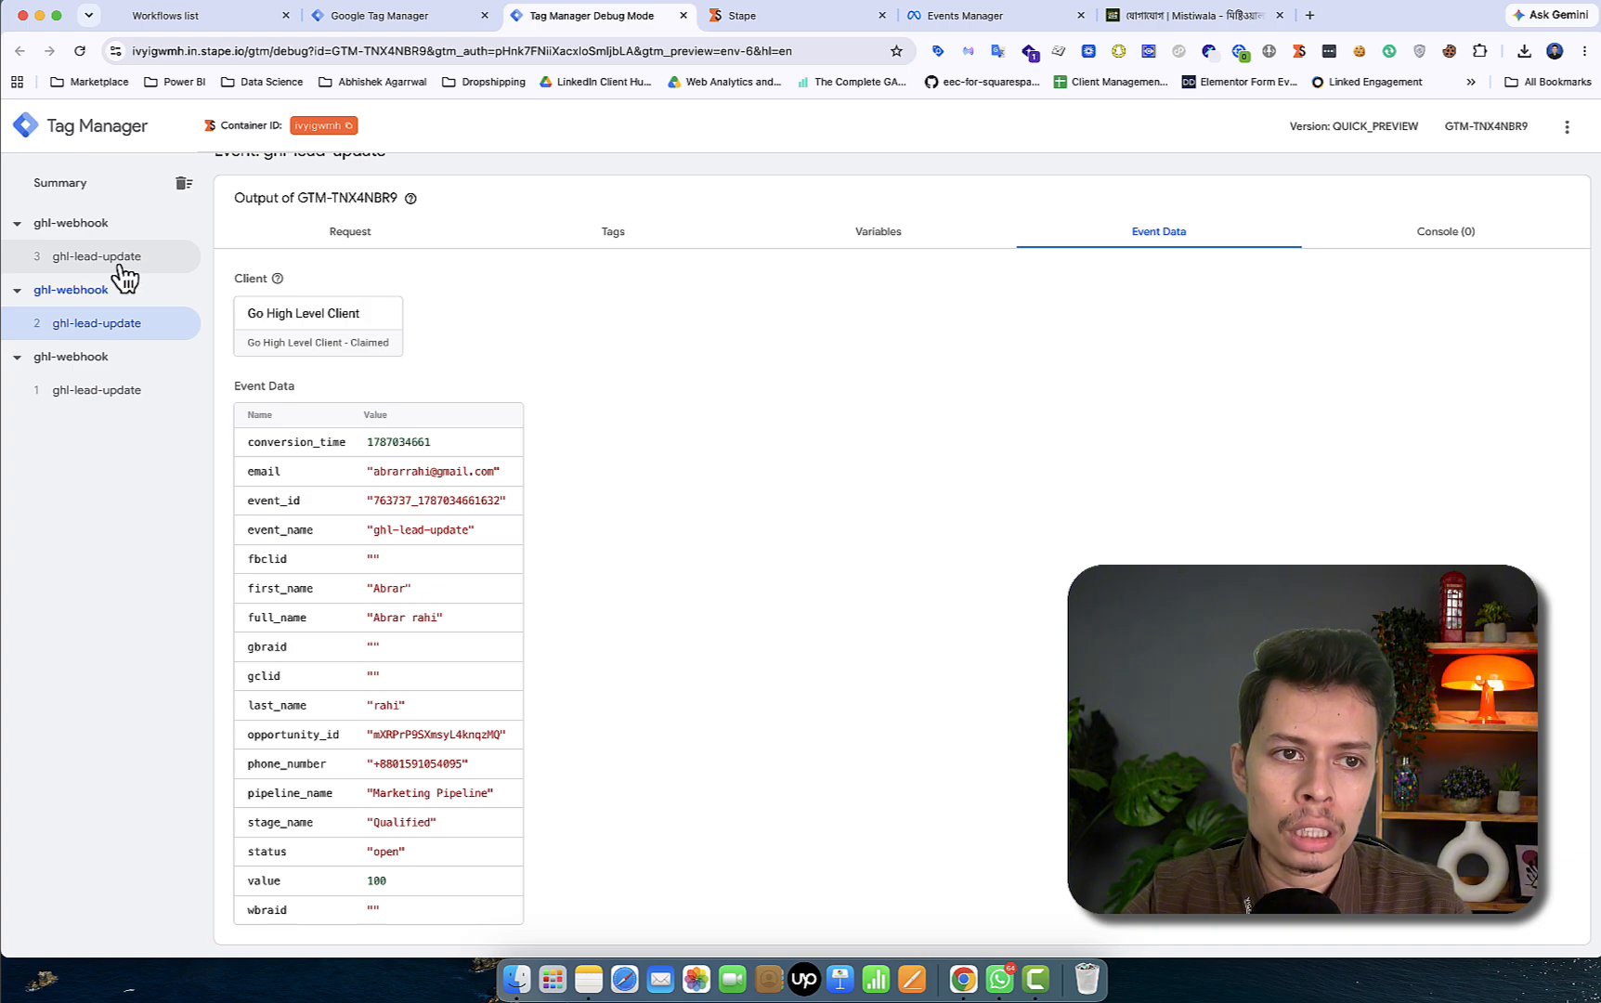
click(121, 265)
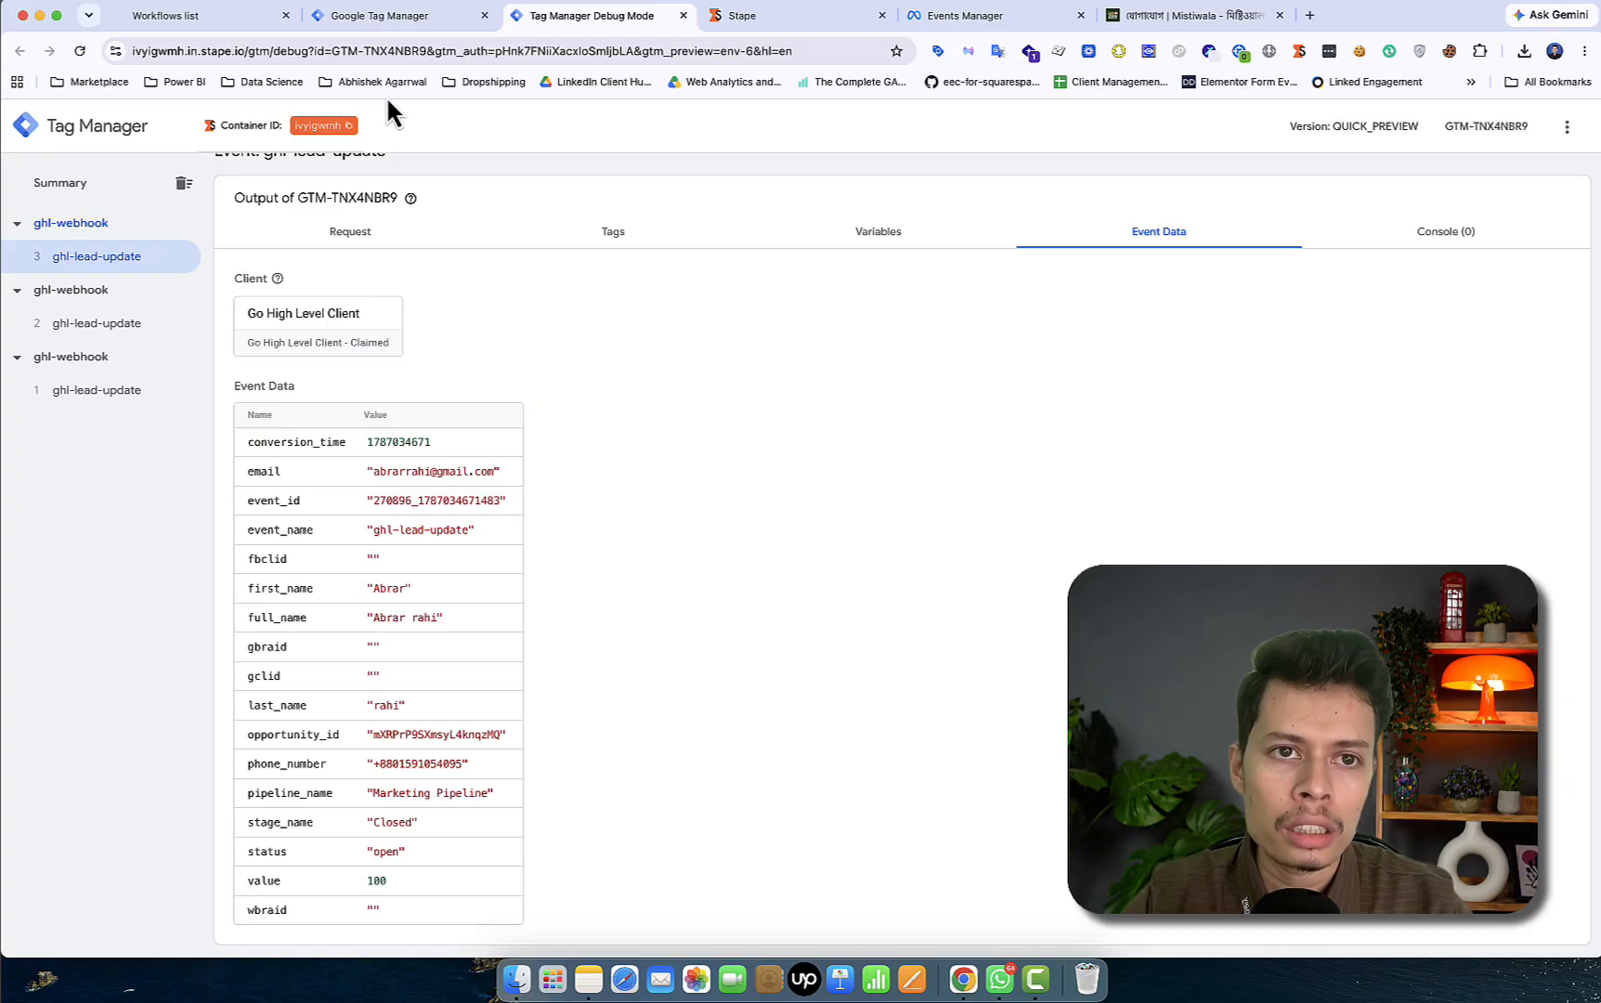
click(369, 15)
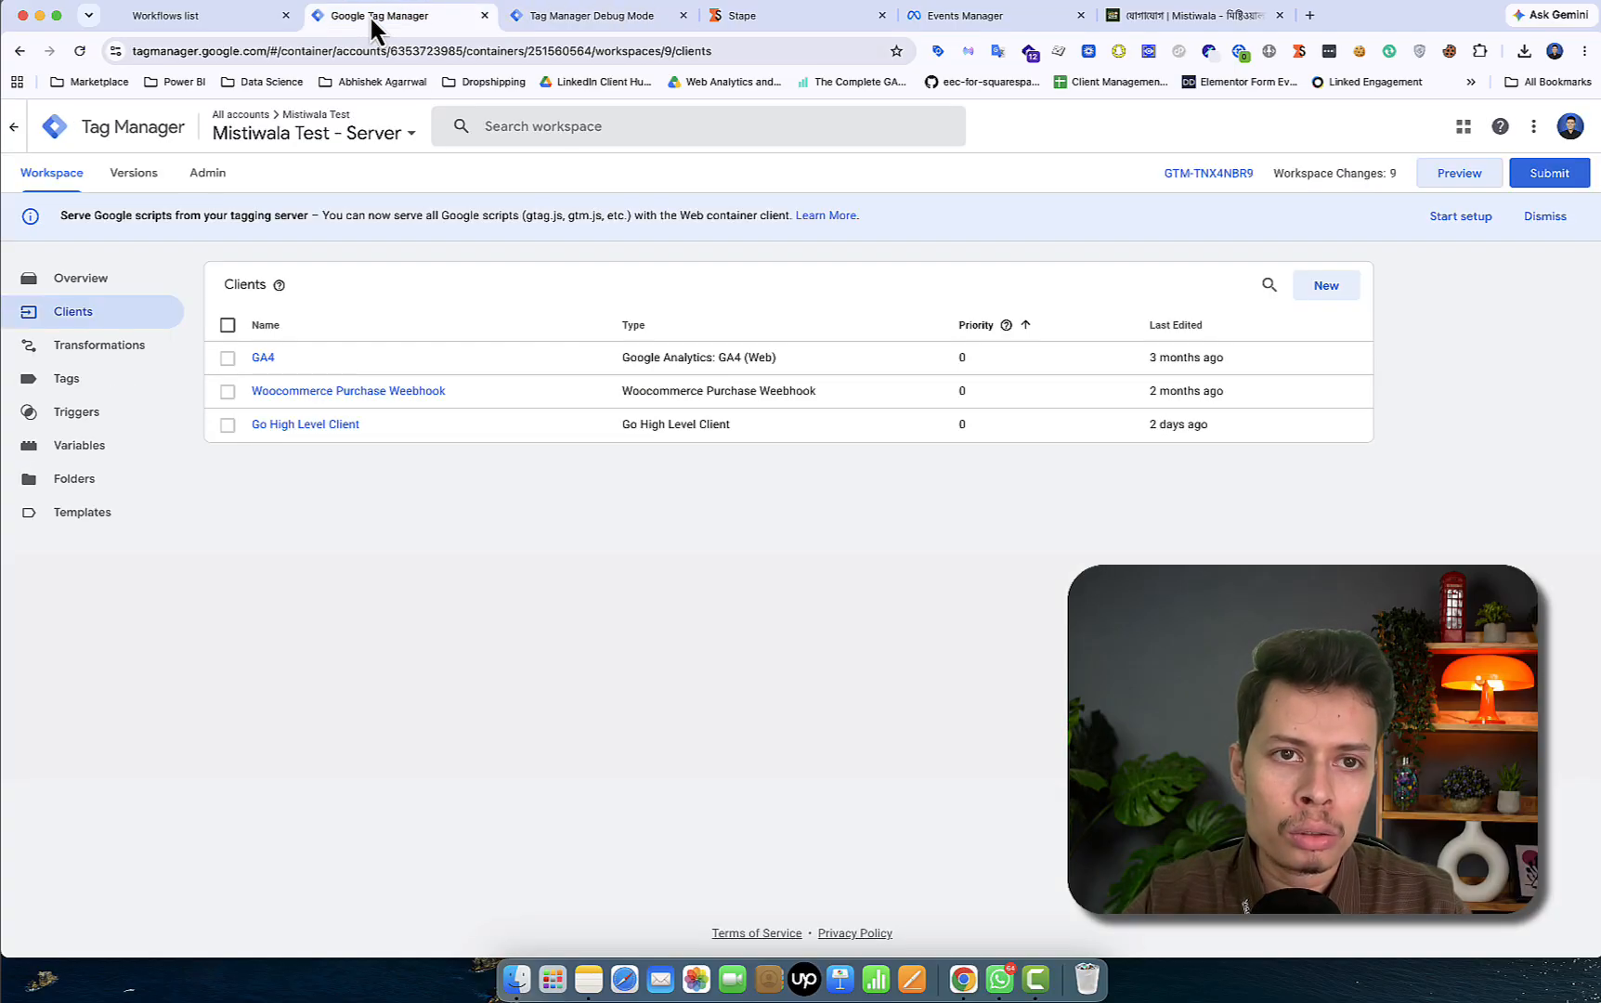
- Review the GHL Qualified Lead Trigger's conditions, then start a new tag from the Tags list
click(113, 420)
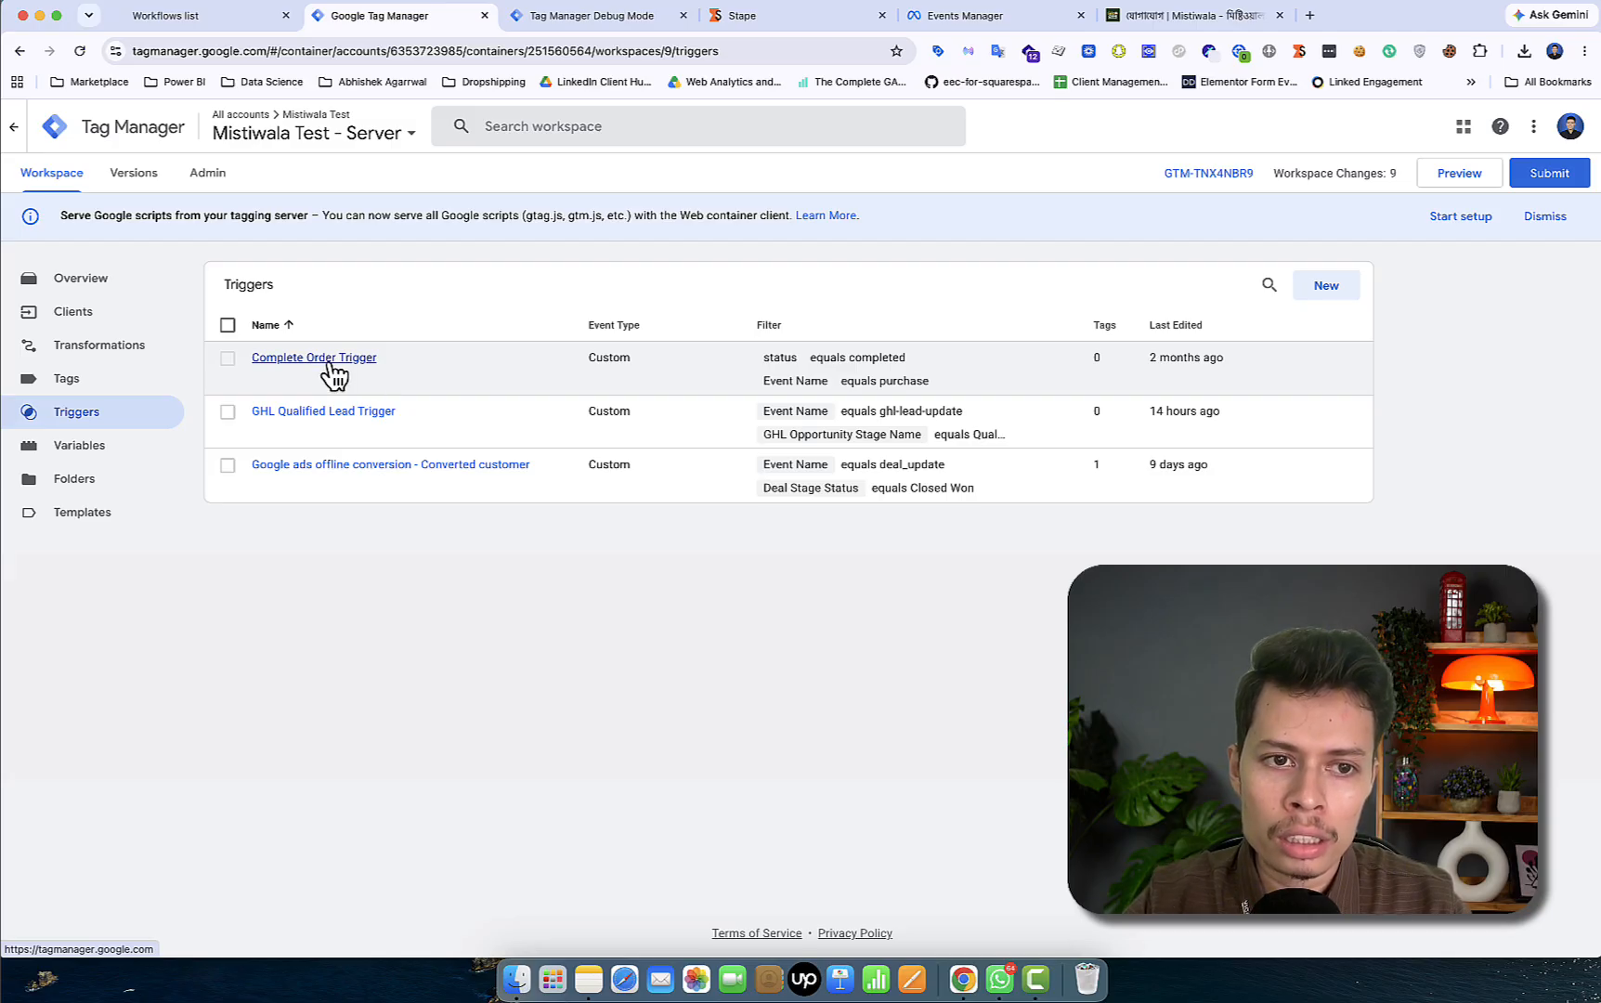
click(341, 420)
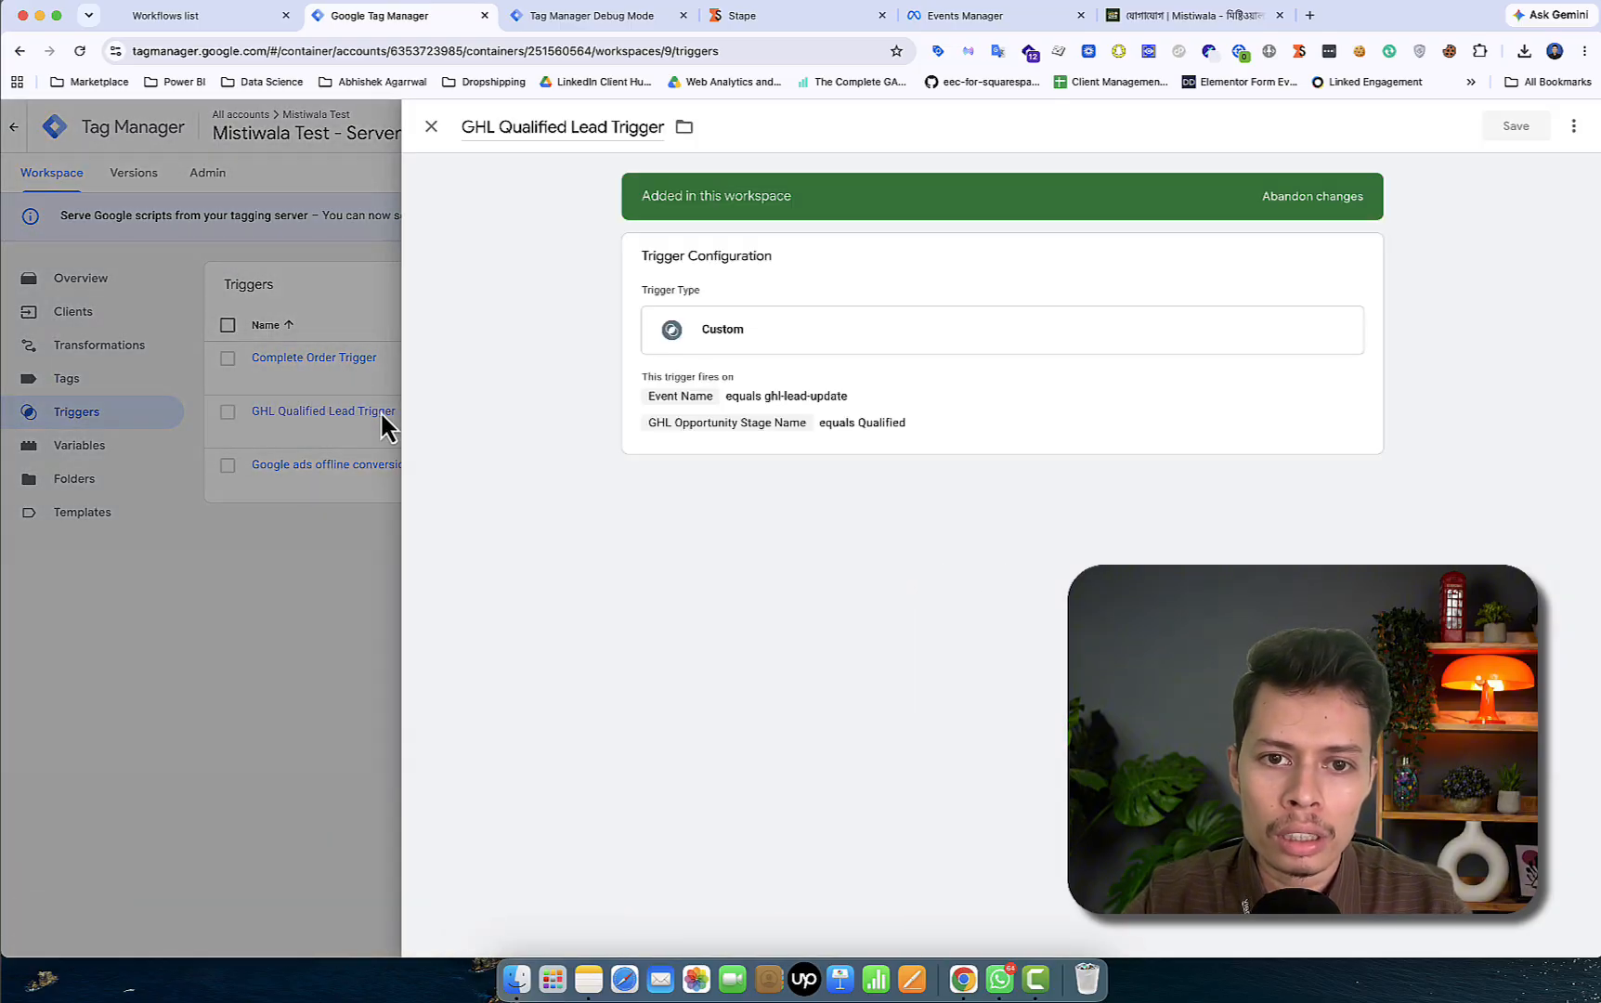
click(757, 422)
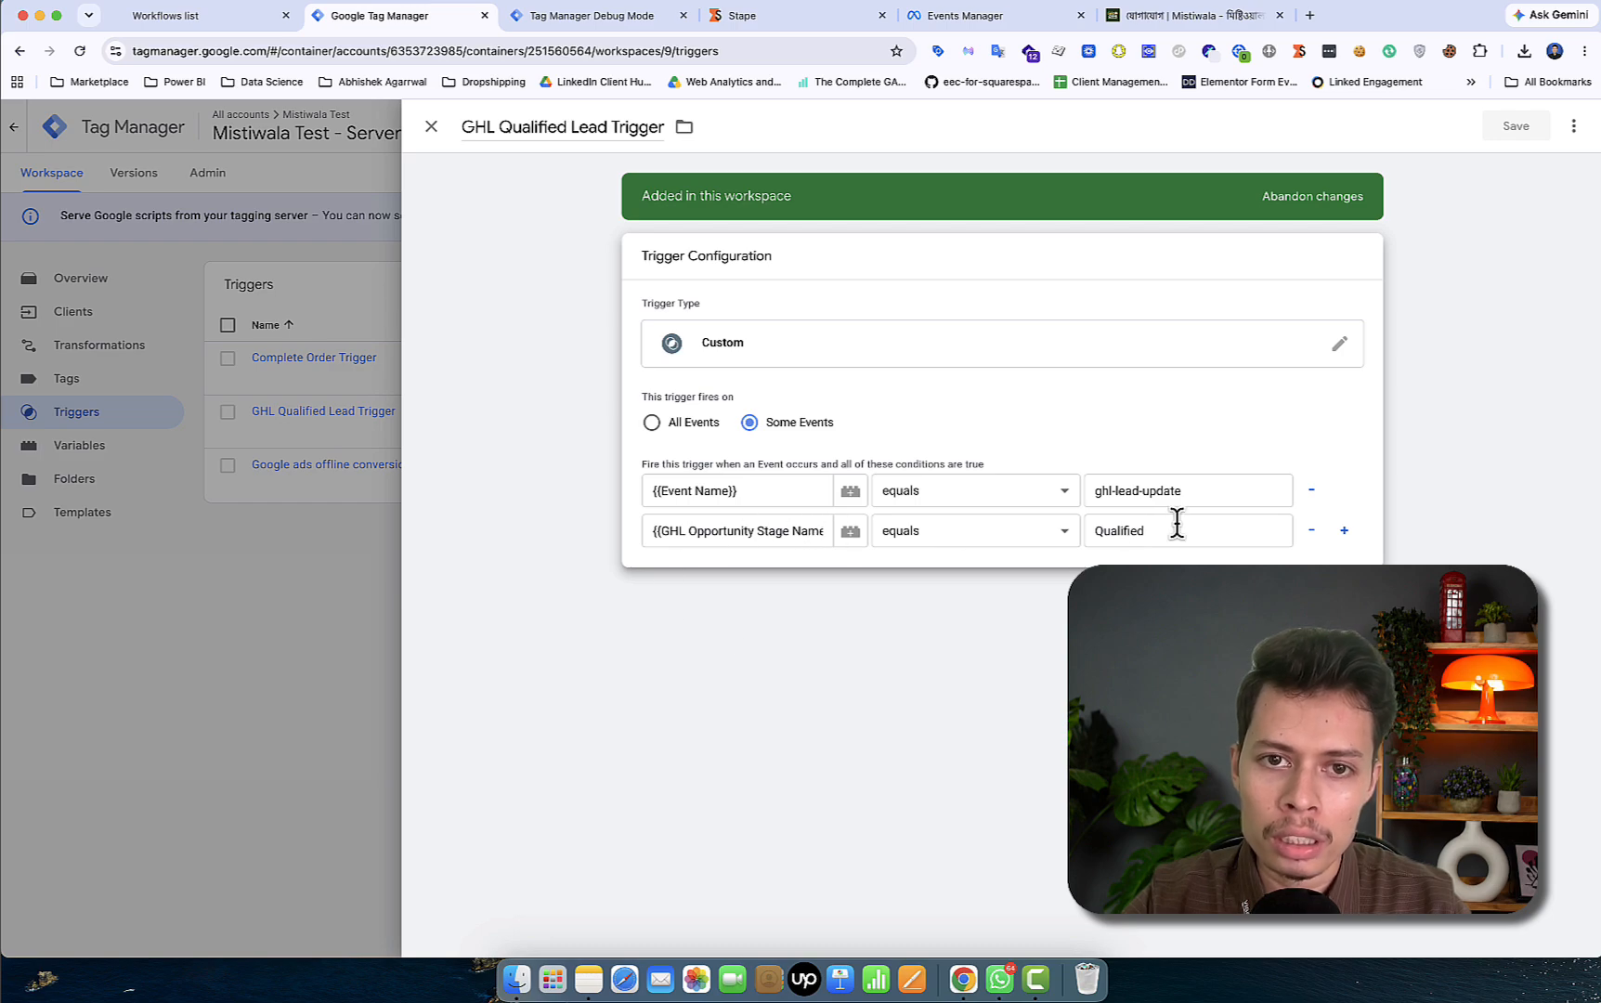
click(427, 139)
click(130, 383)
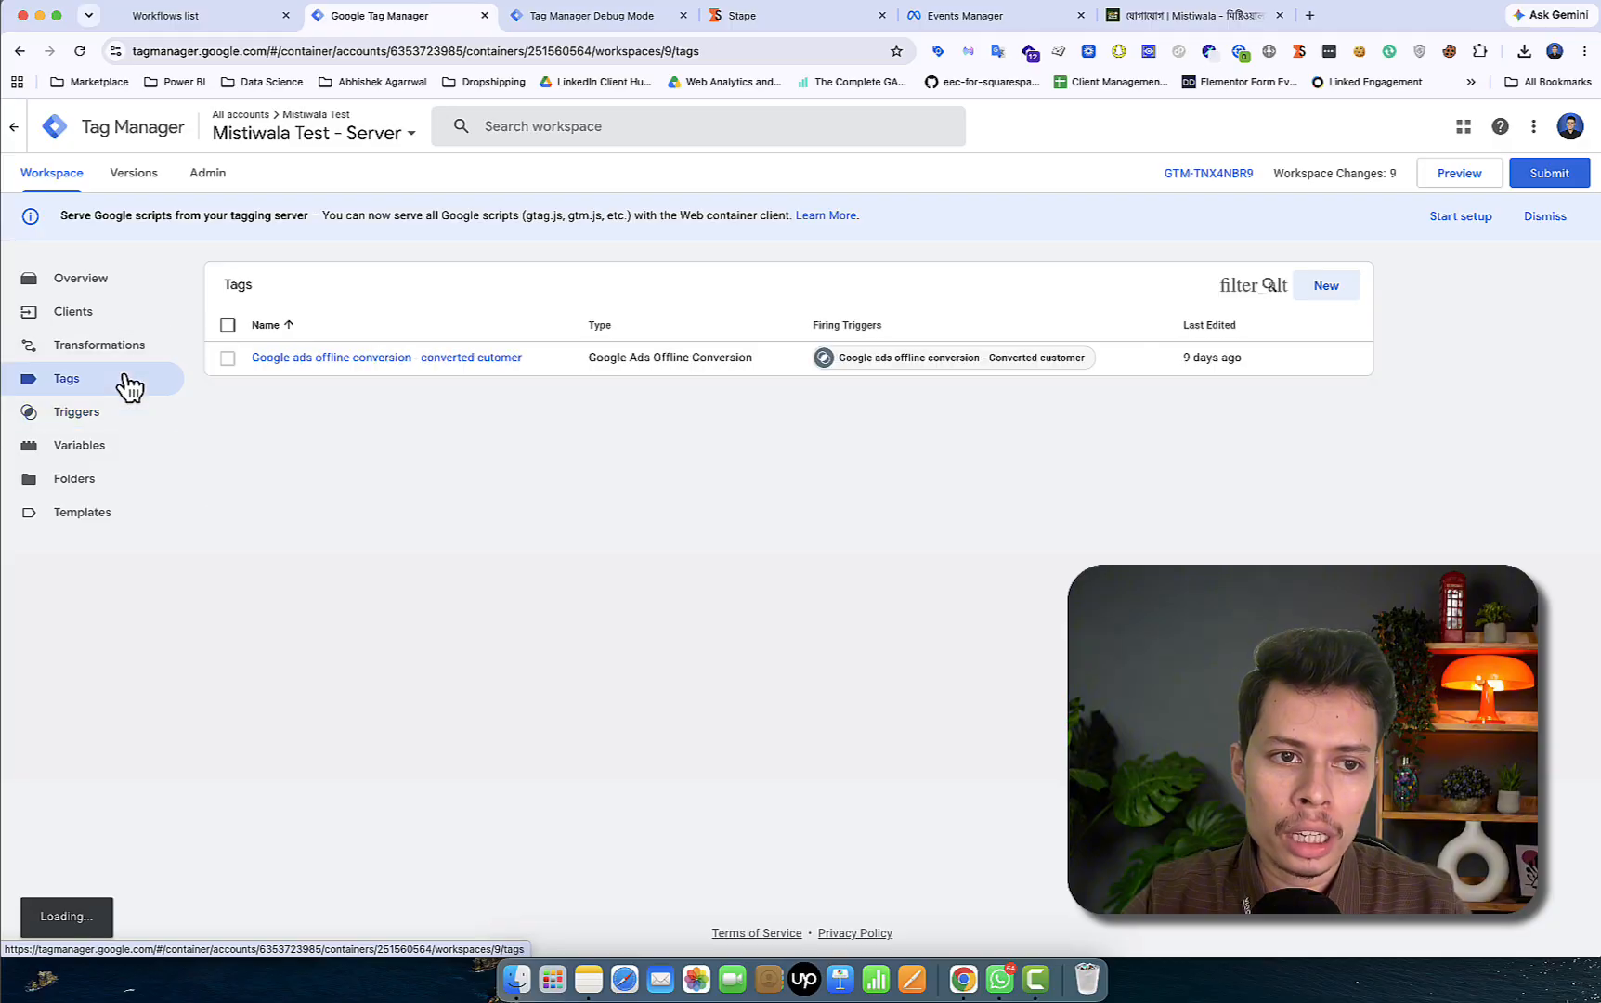
click(1323, 288)
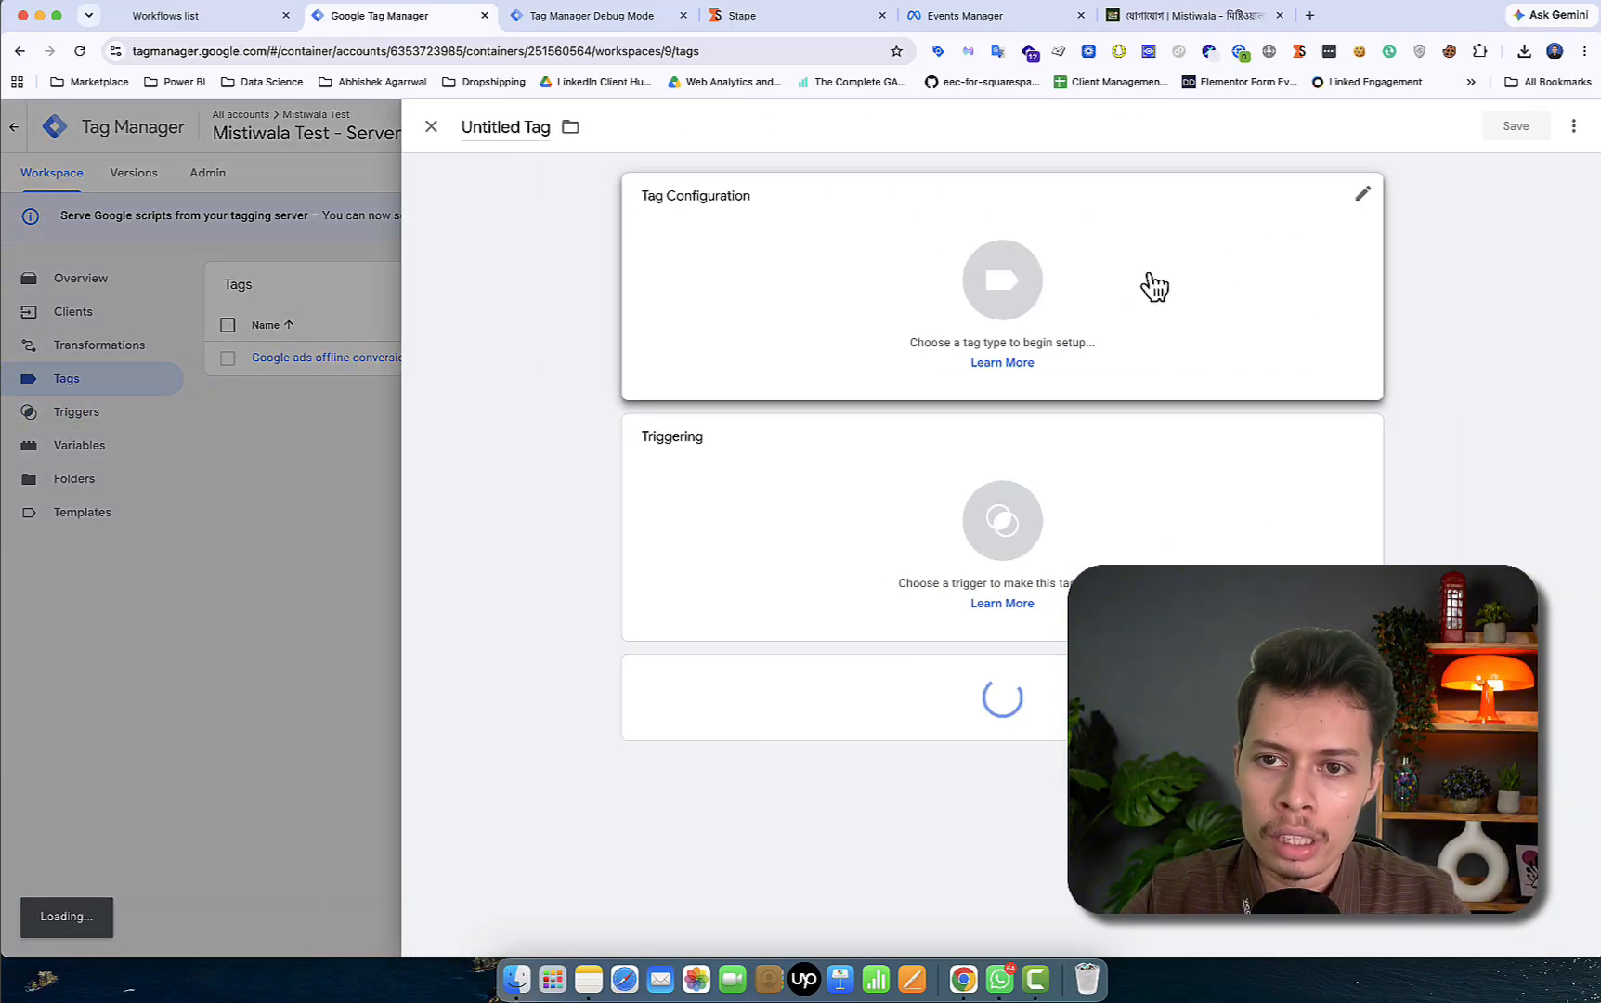
- Make the new tag a Facebook Conversion API tag, keeping Action Source as Website
click(1154, 286)
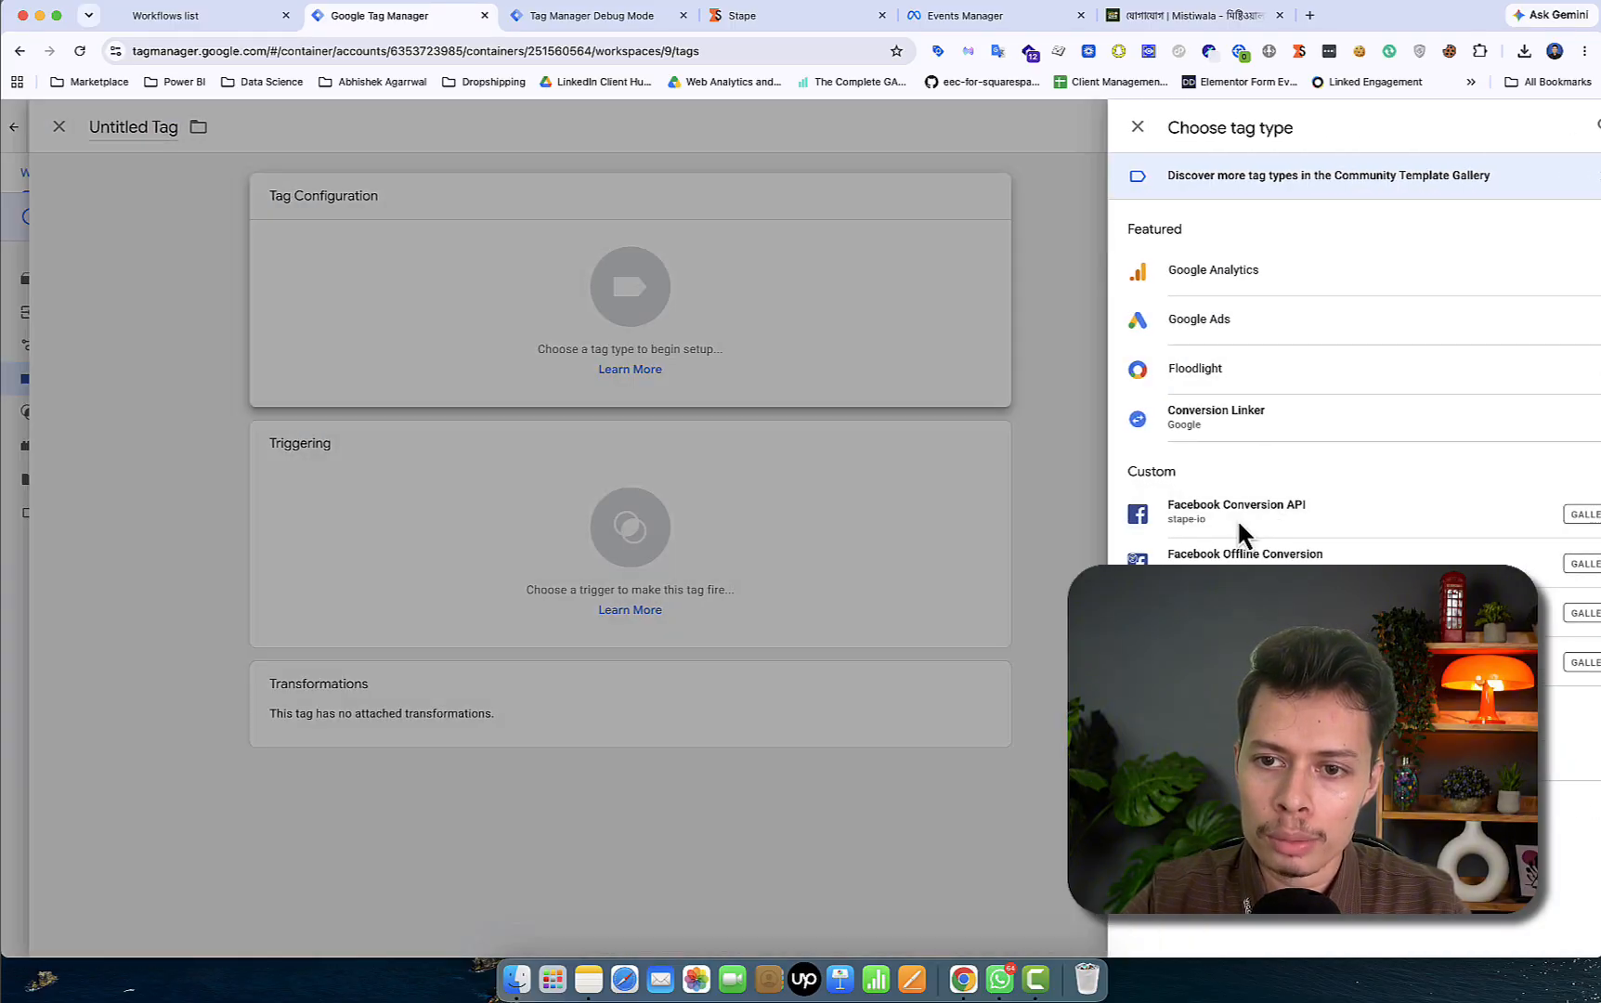
click(1237, 518)
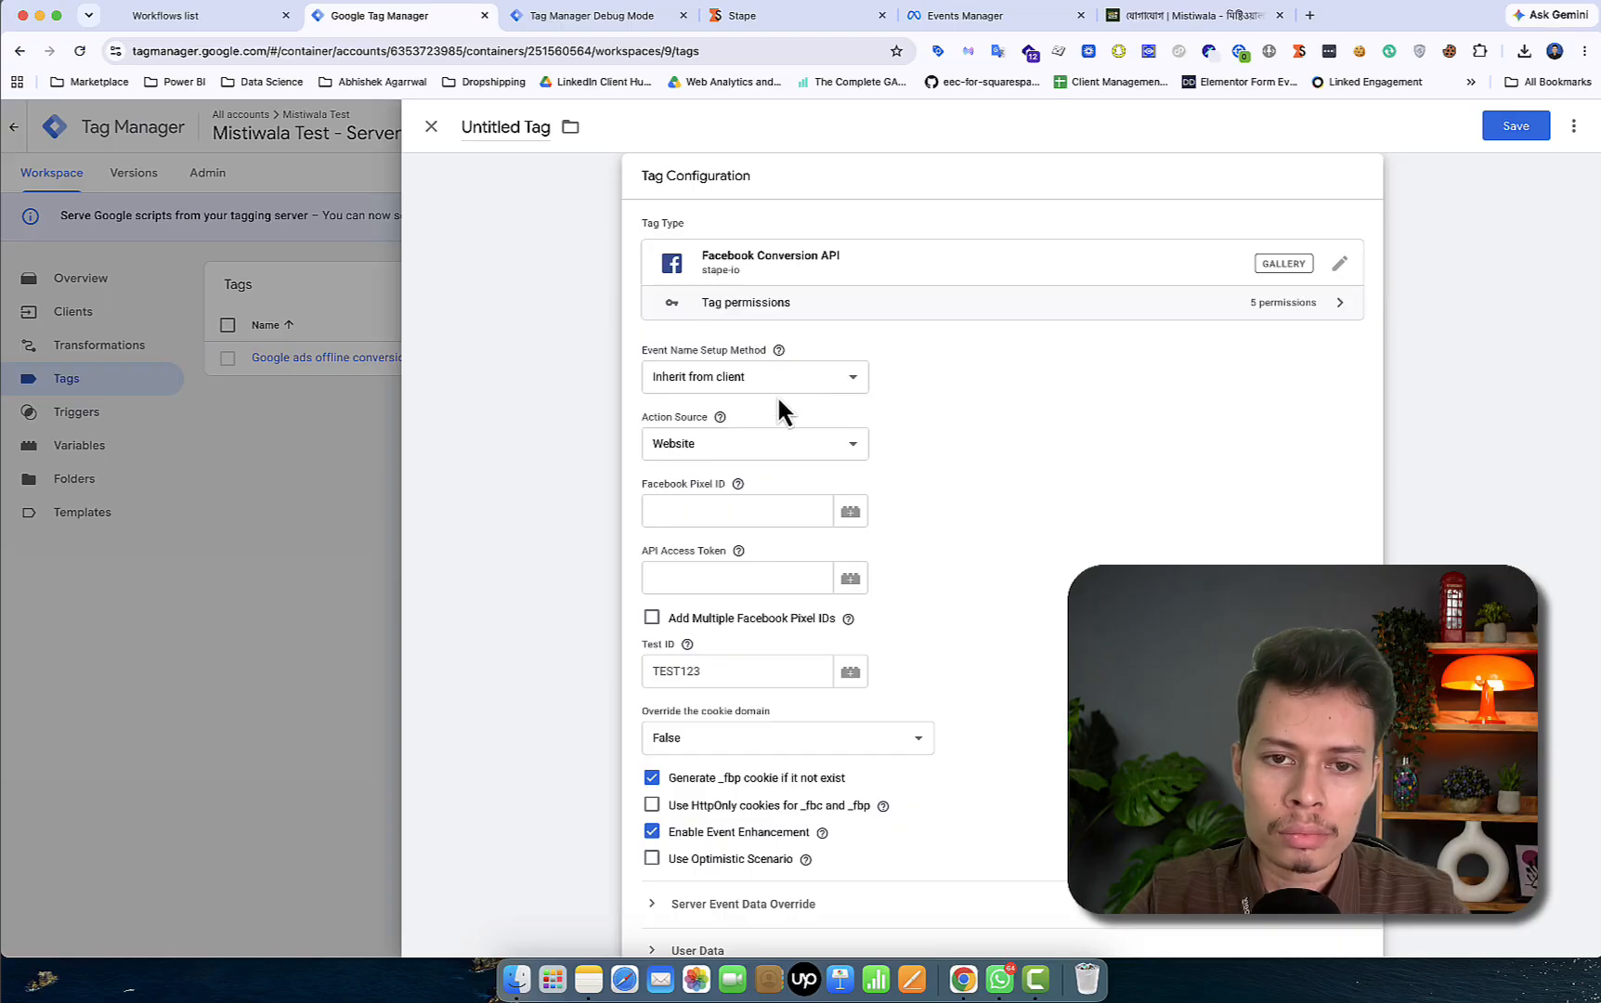
click(702, 442)
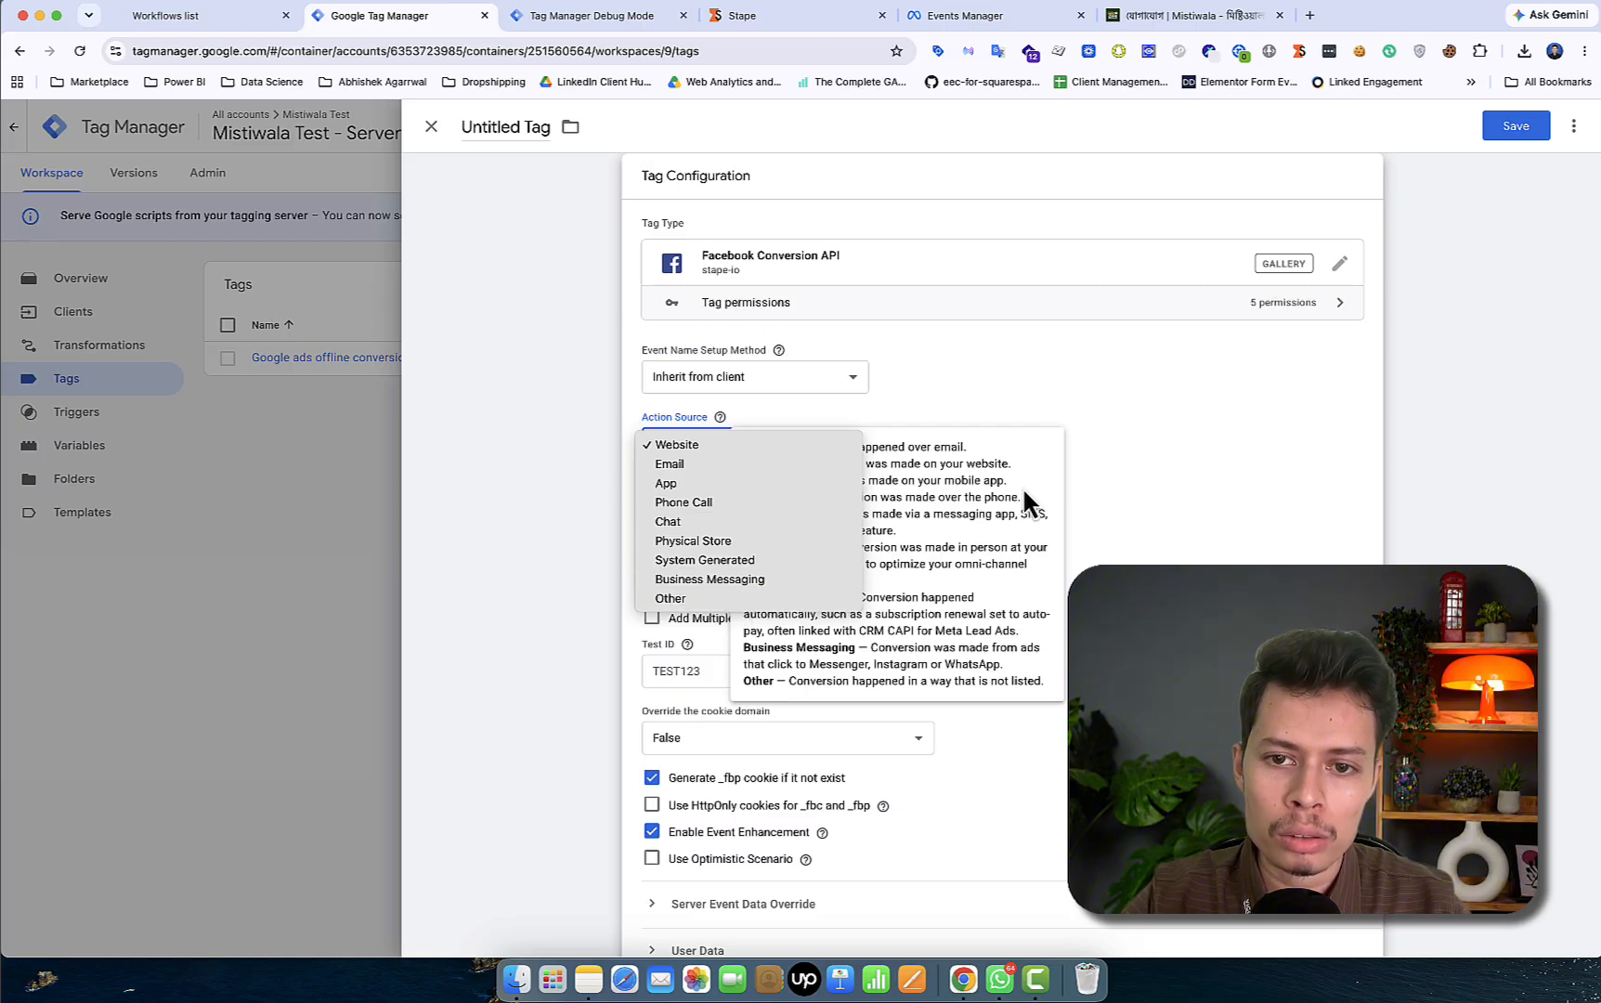
click(1201, 501)
click(1177, 554)
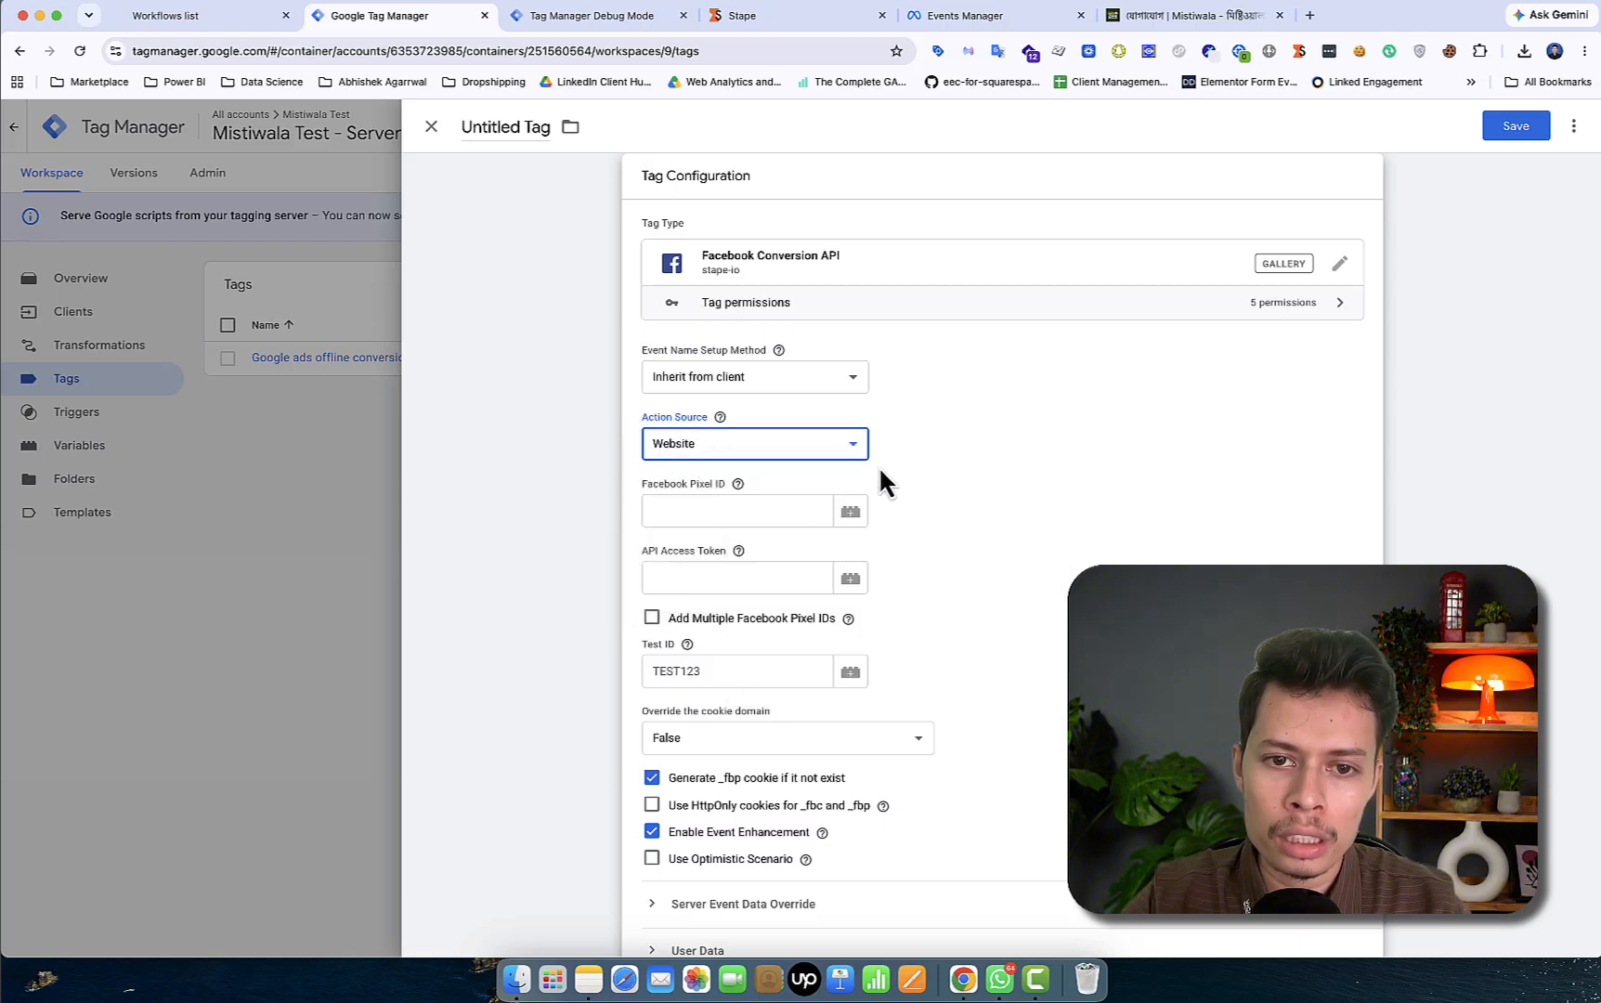
click(825, 449)
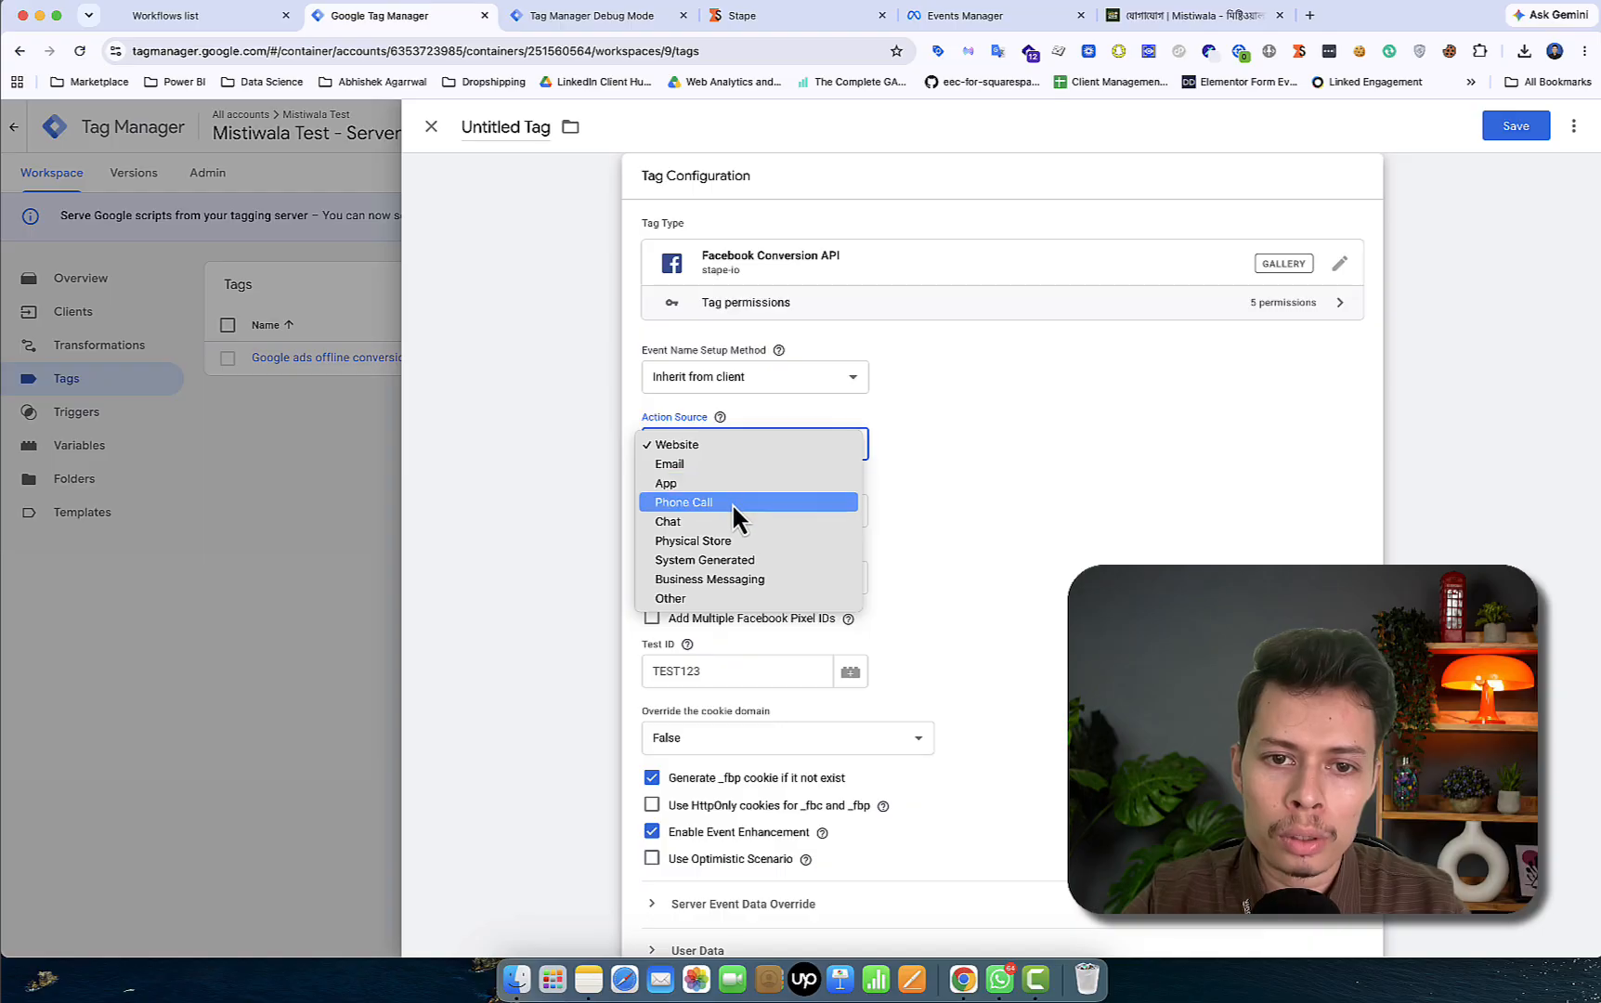
click(984, 531)
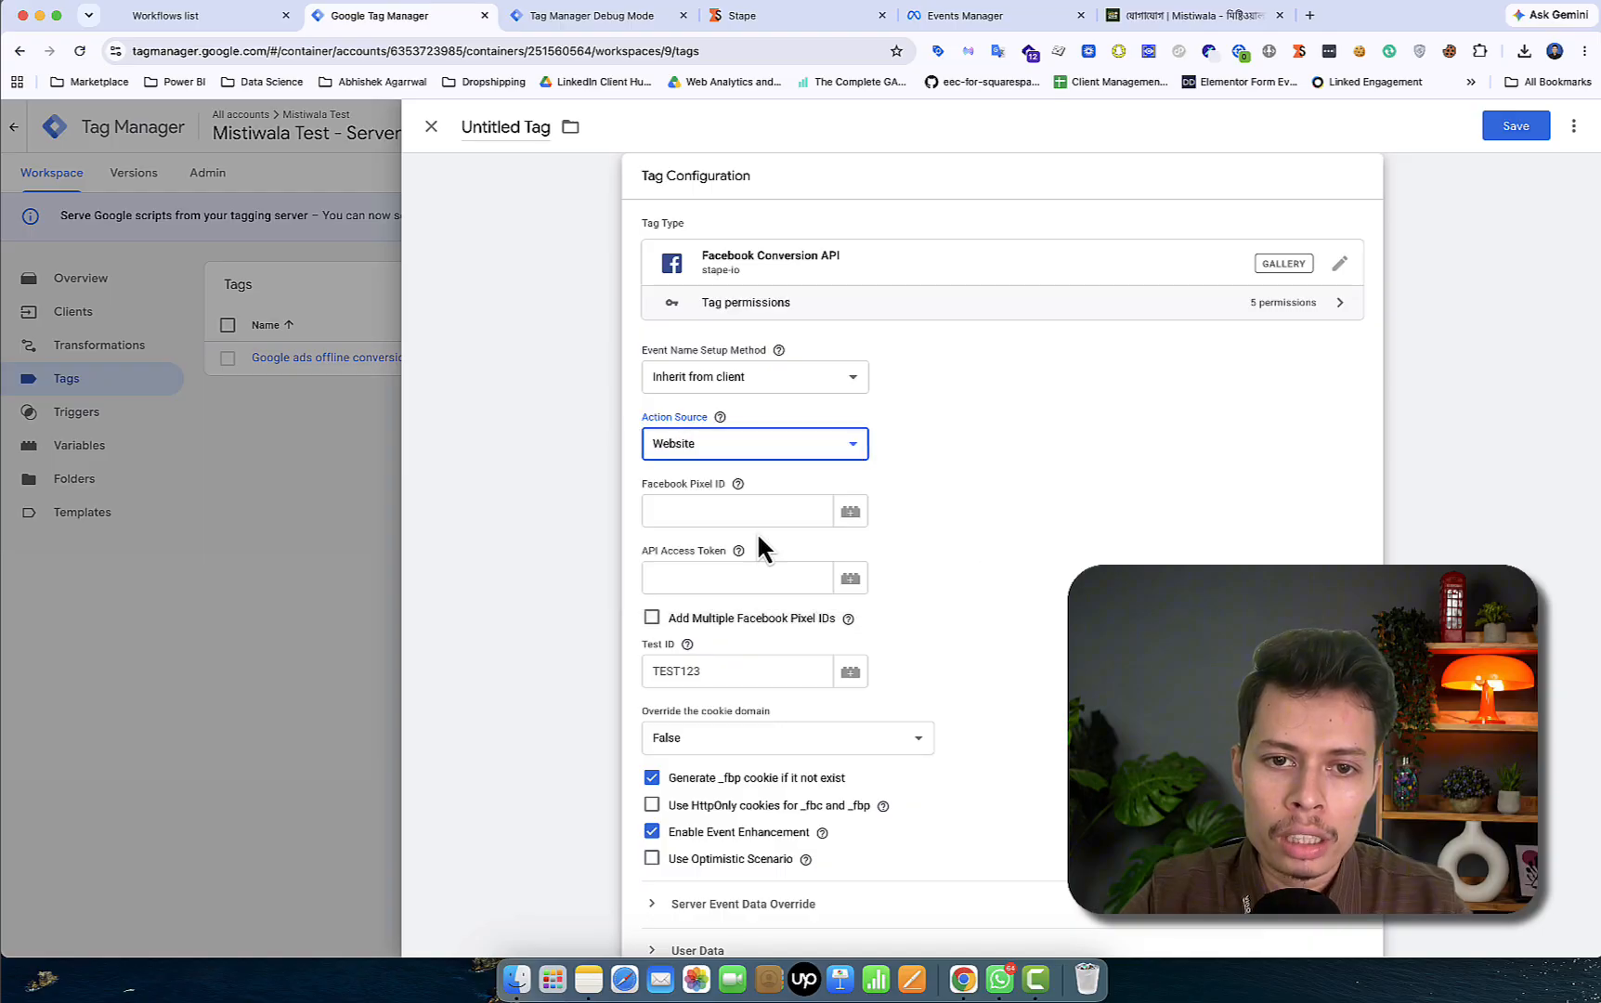
click(700, 509)
- Copy the Infinity Learn dataset ID from Events Manager into the tag's Facebook Pixel ID field
click(1008, 19)
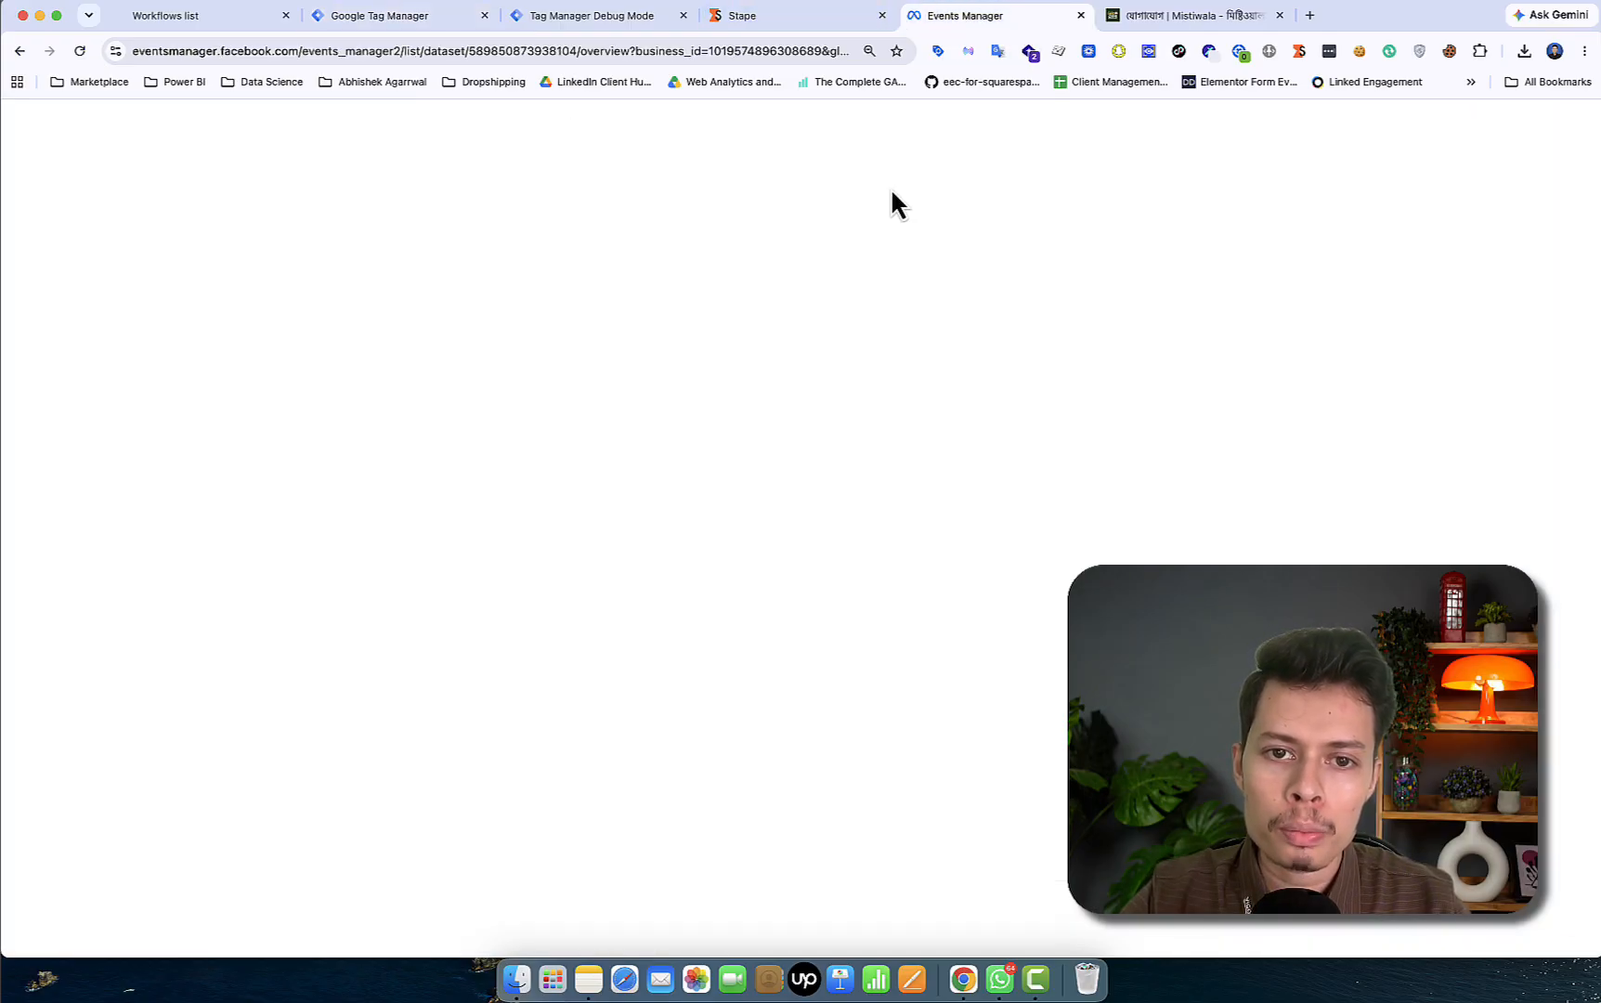
click(830, 209)
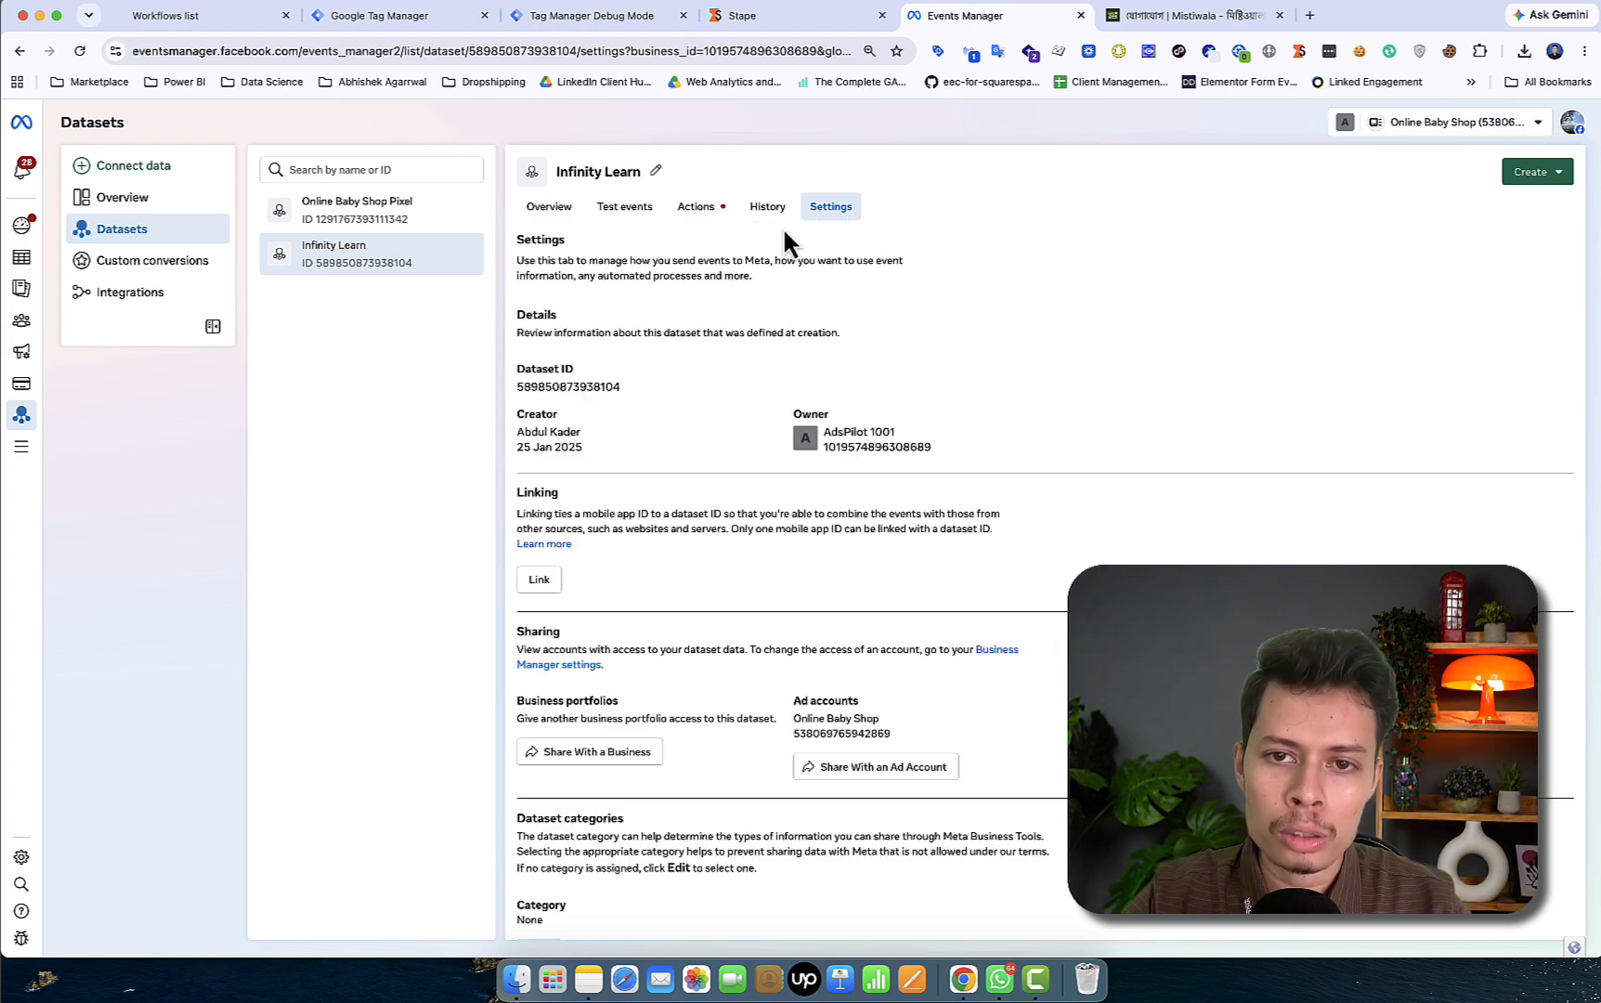
click(597, 388)
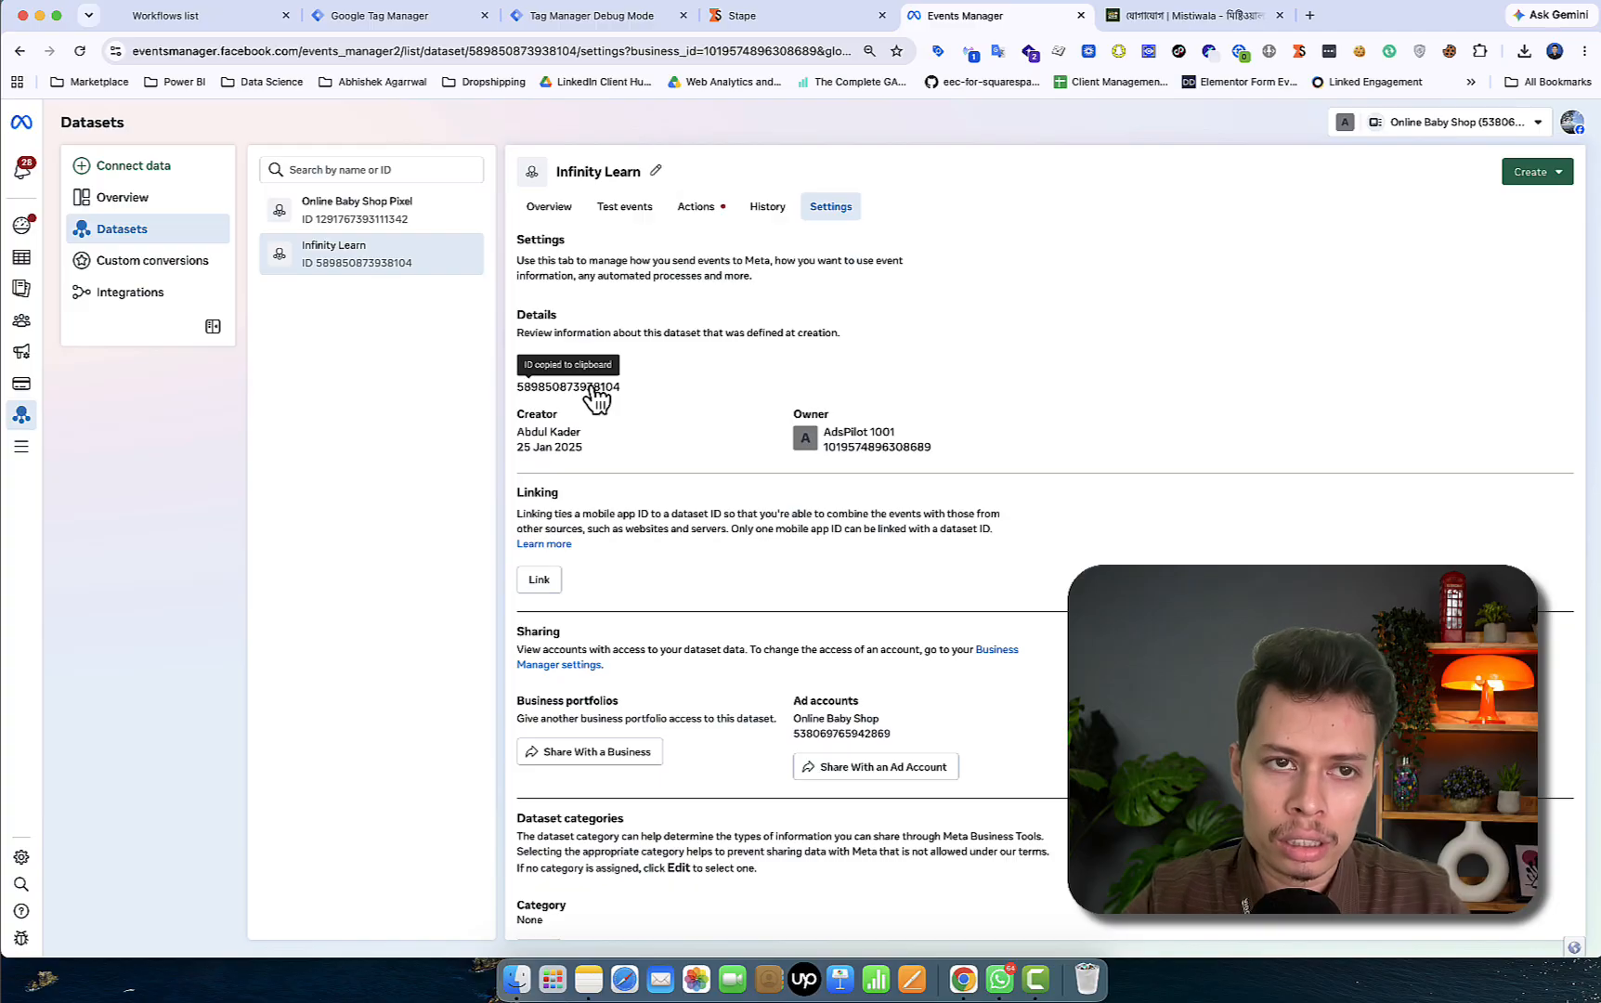
click(421, 18)
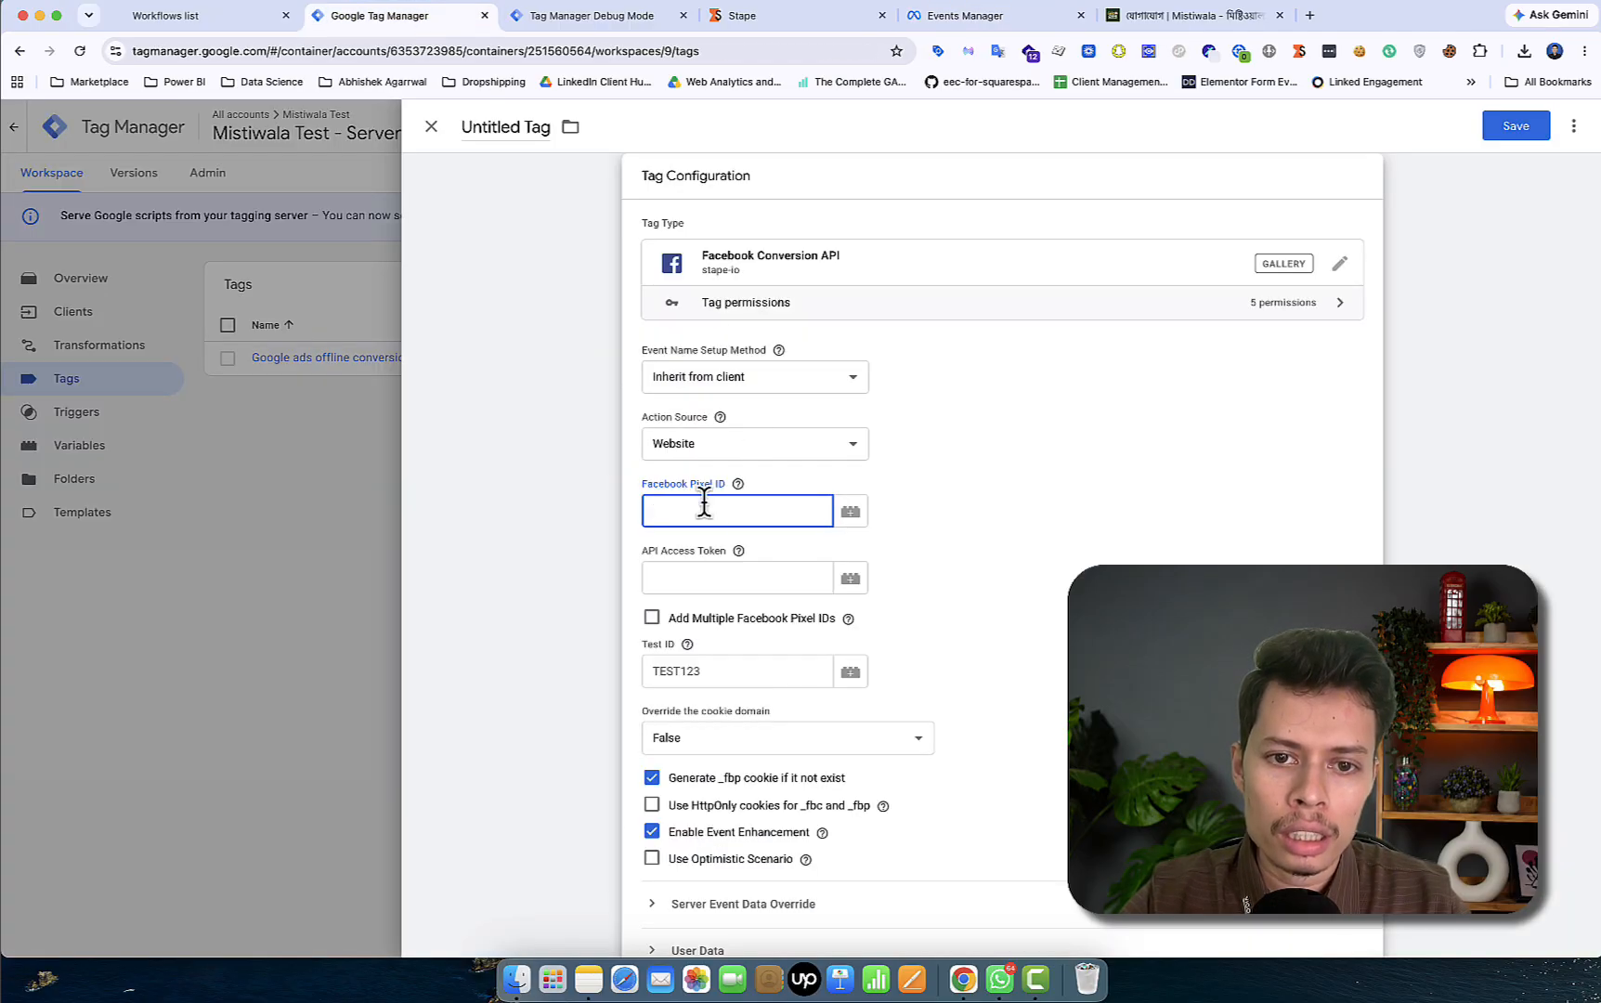
key(ctrl+v)
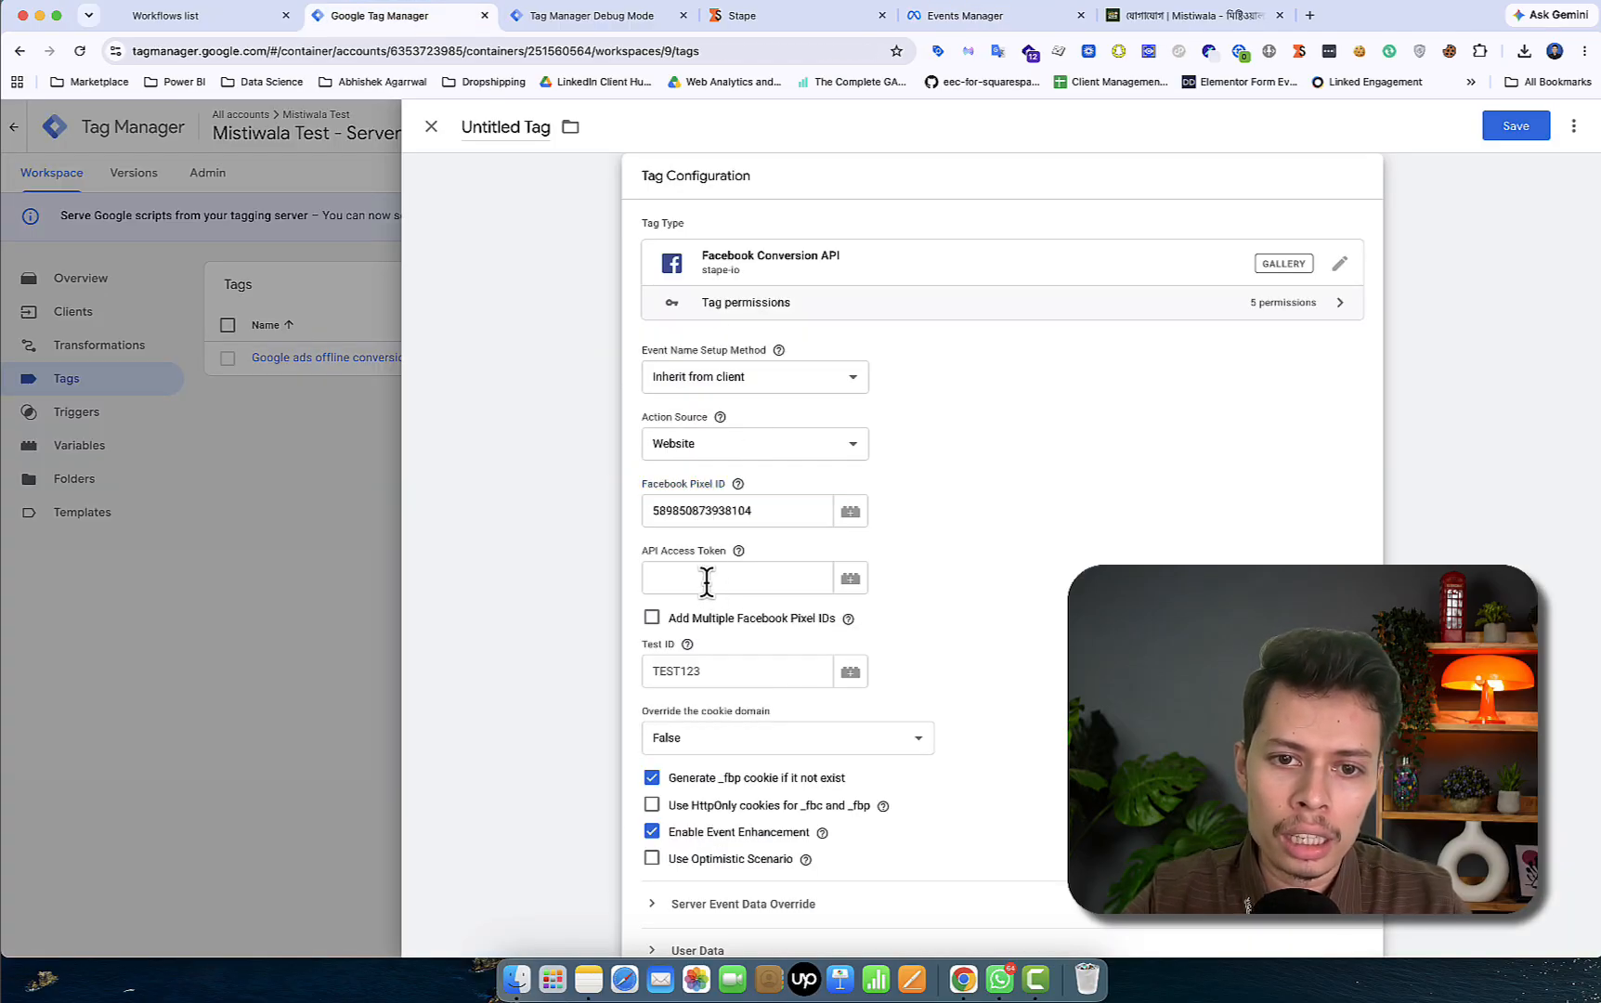
- Generate a Conversions API access token in the dataset settings and copy it
click(703, 577)
click(929, 18)
scroll(834, 478, down, 10)
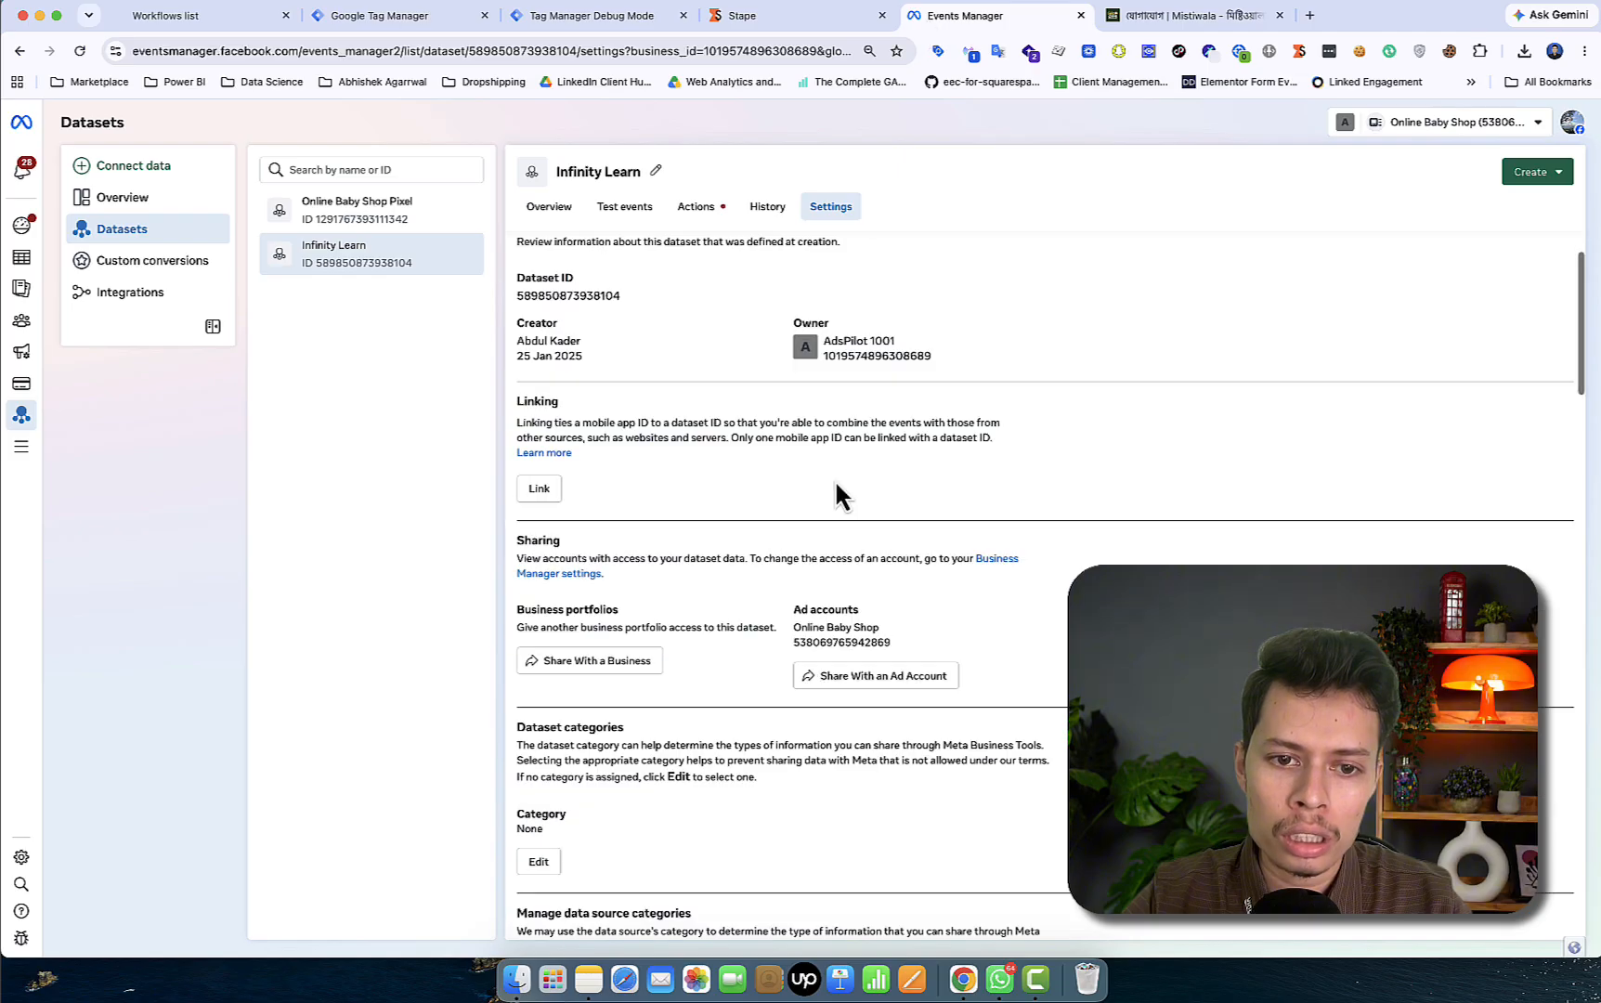
scroll(834, 478, down, 15)
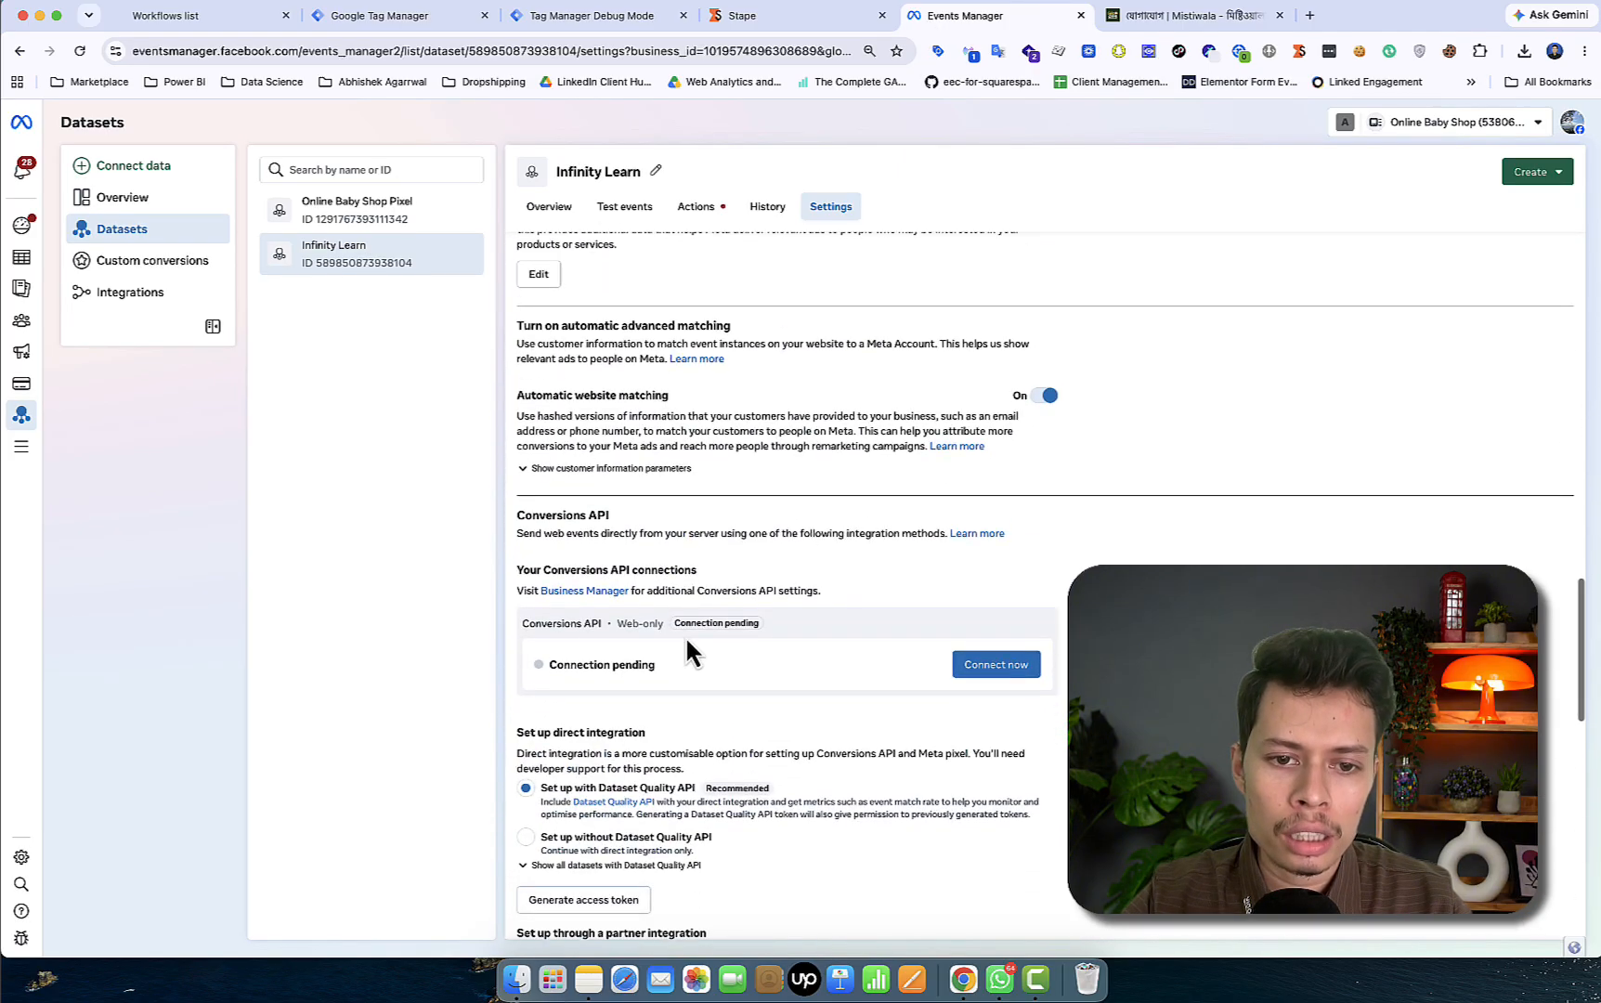
scroll(685, 636, down, 1)
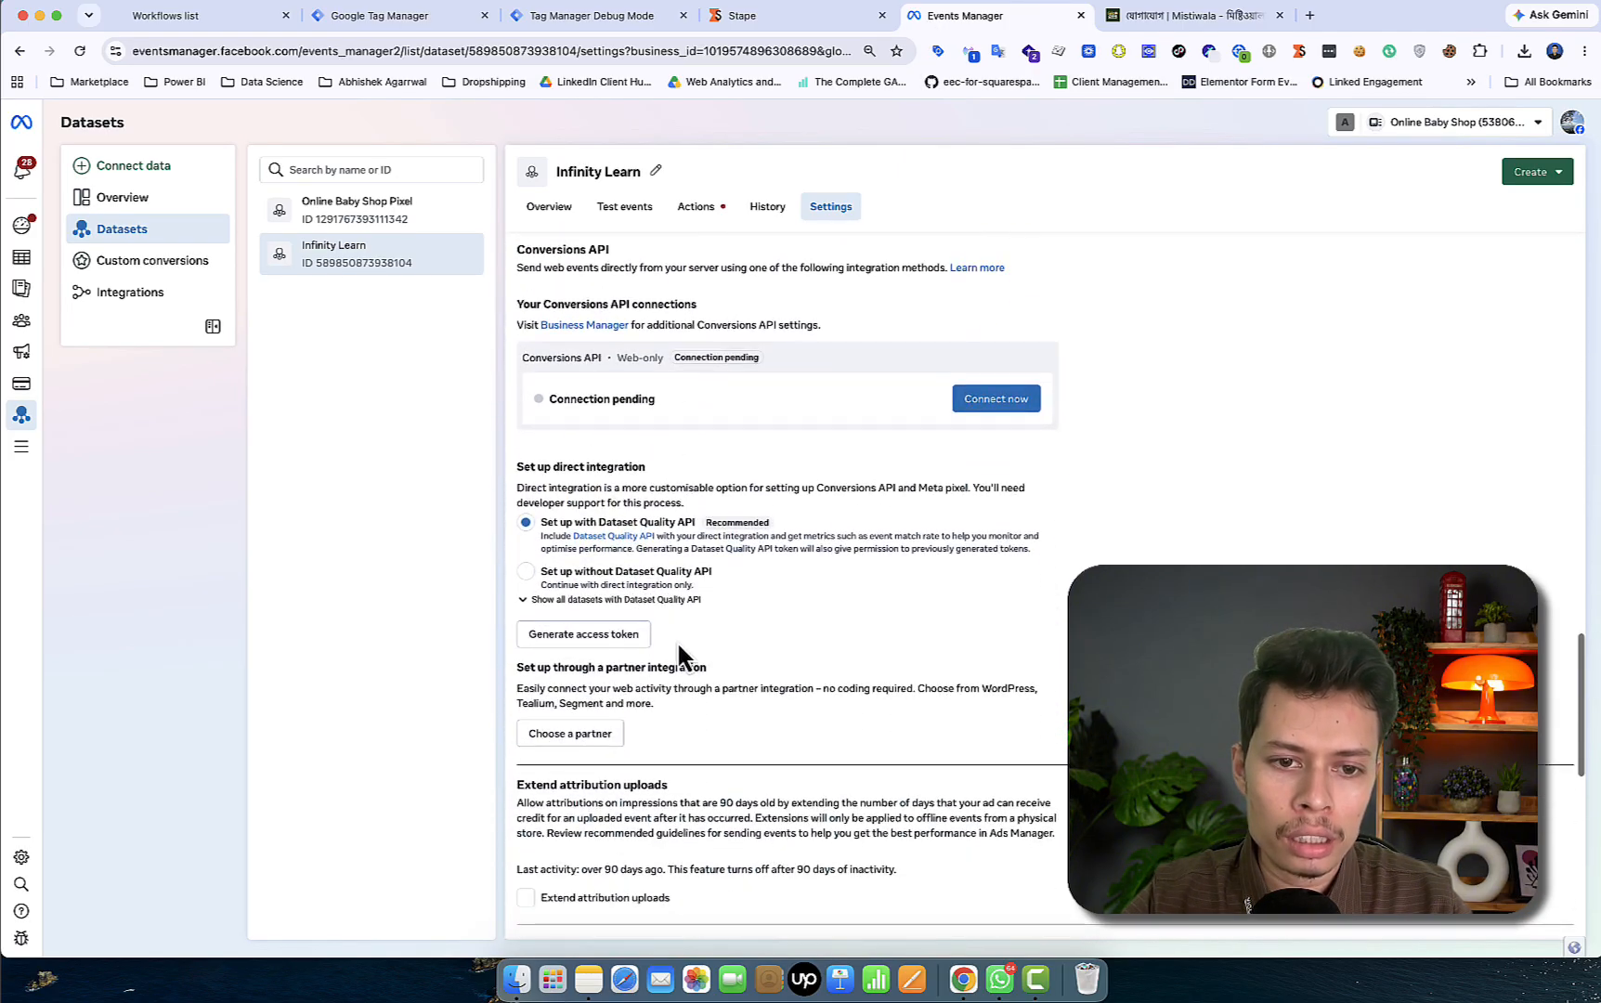
click(578, 637)
click(920, 516)
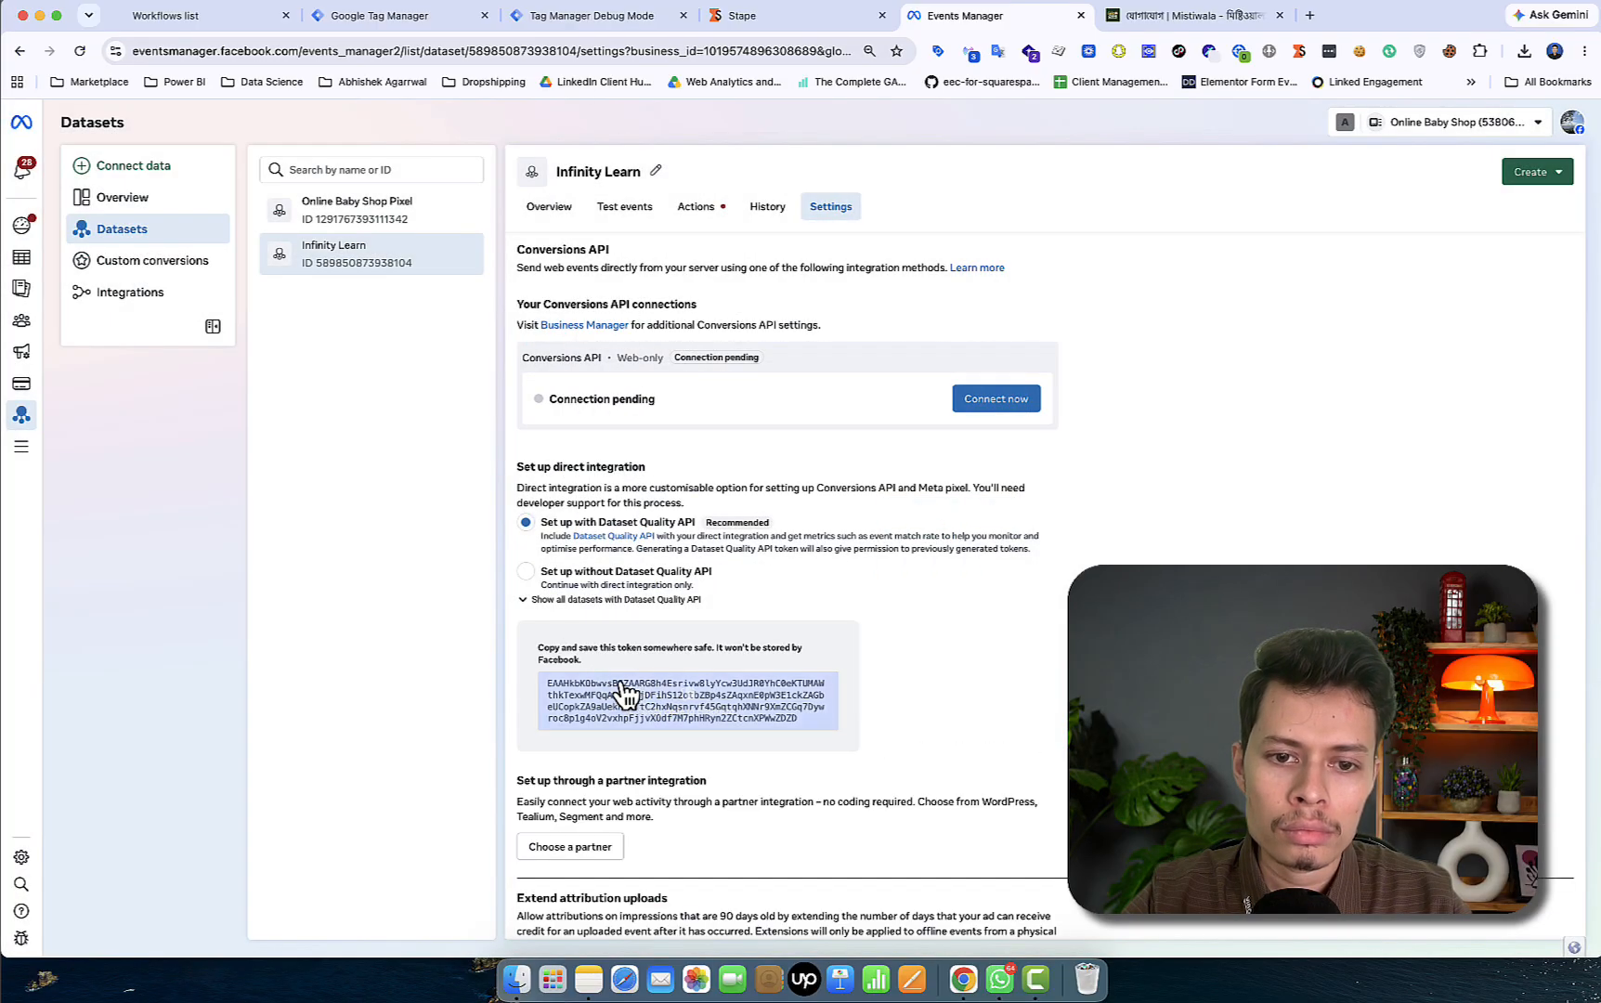
click(625, 695)
- Paste the access token into API Access Token and enable HttpOnly cookies for _fbc and _fbp
click(402, 19)
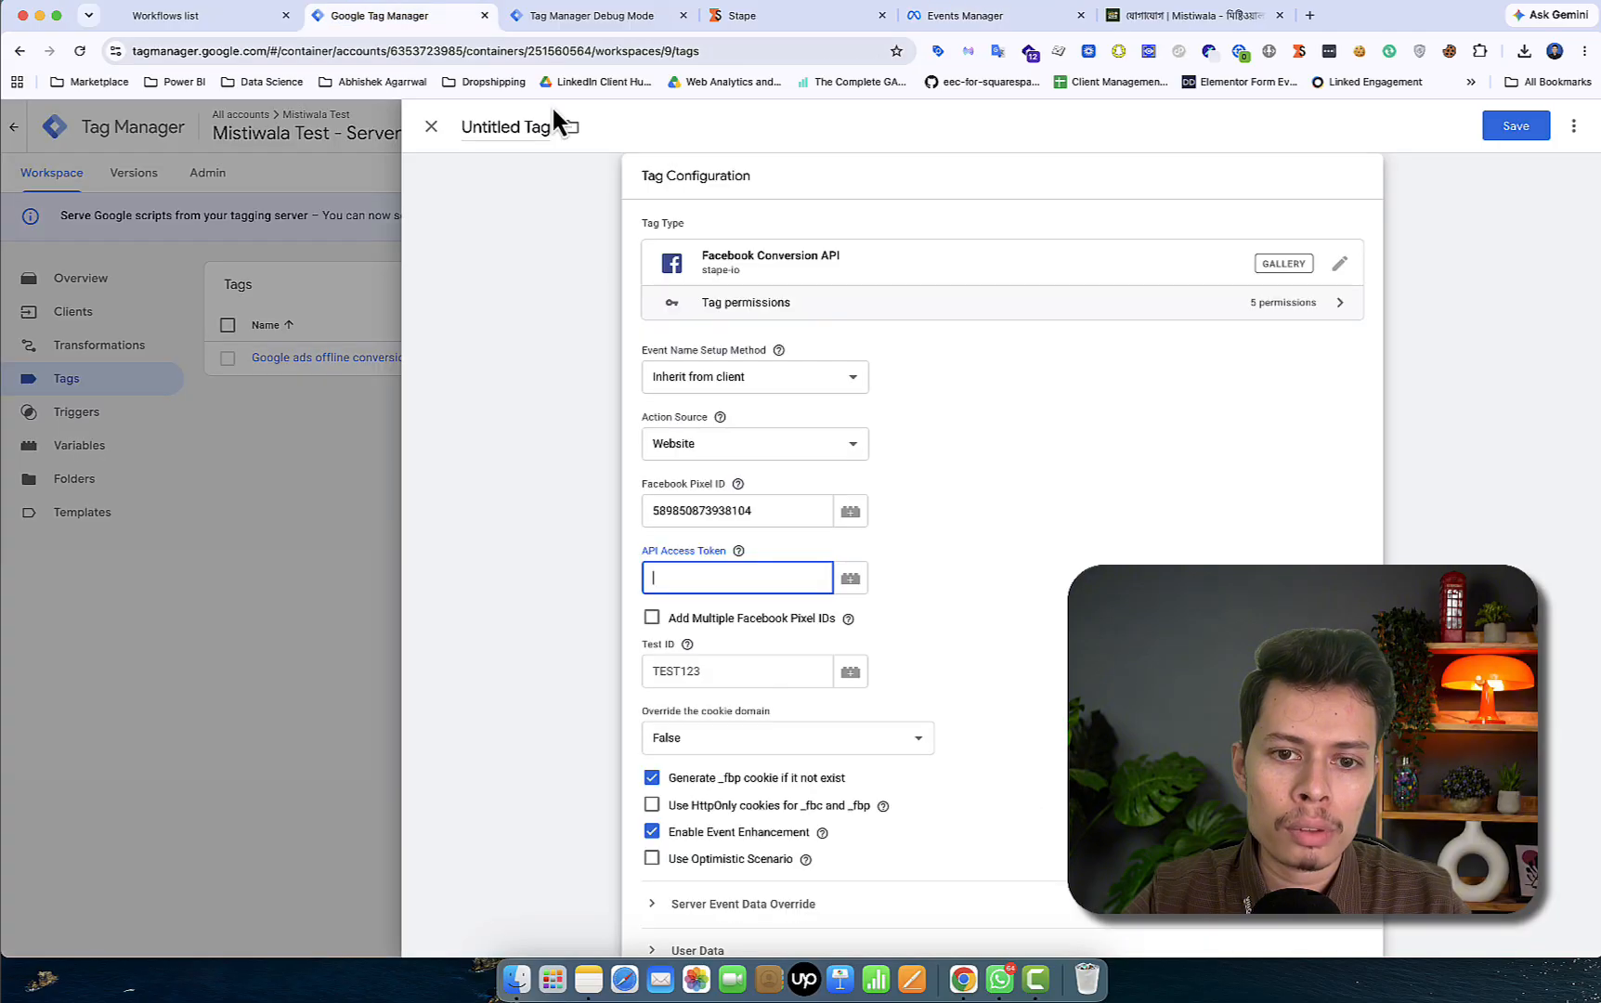
key(cmd+v)
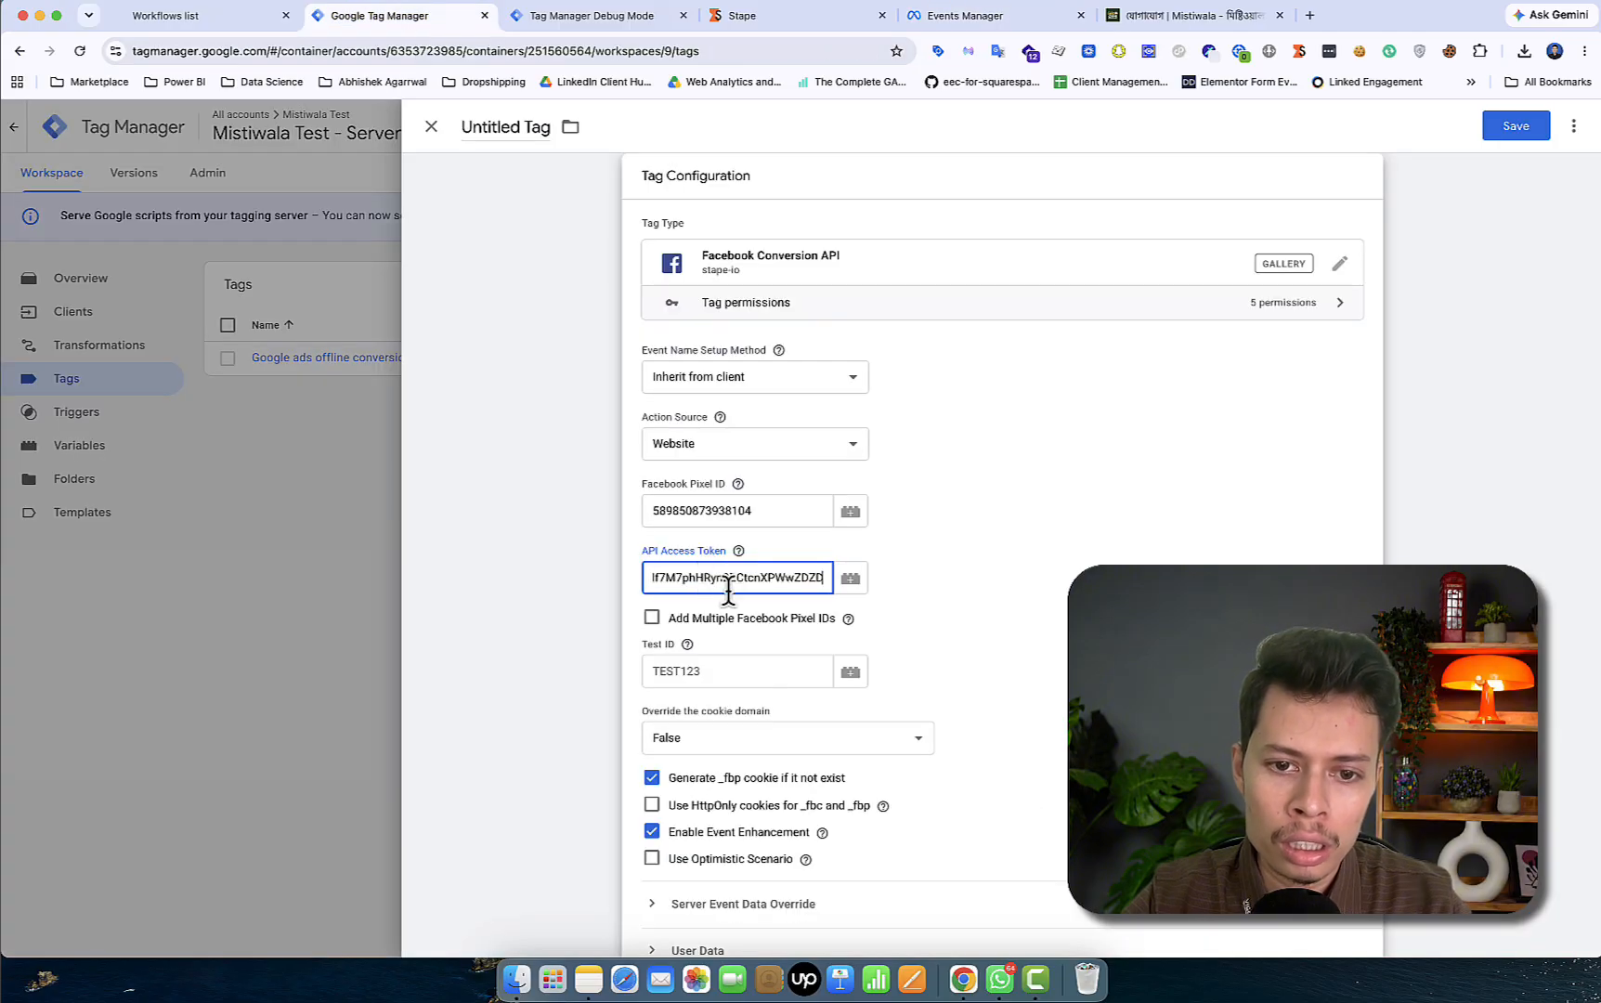
scroll(792, 765, down, 3)
scroll(761, 608, up, 5)
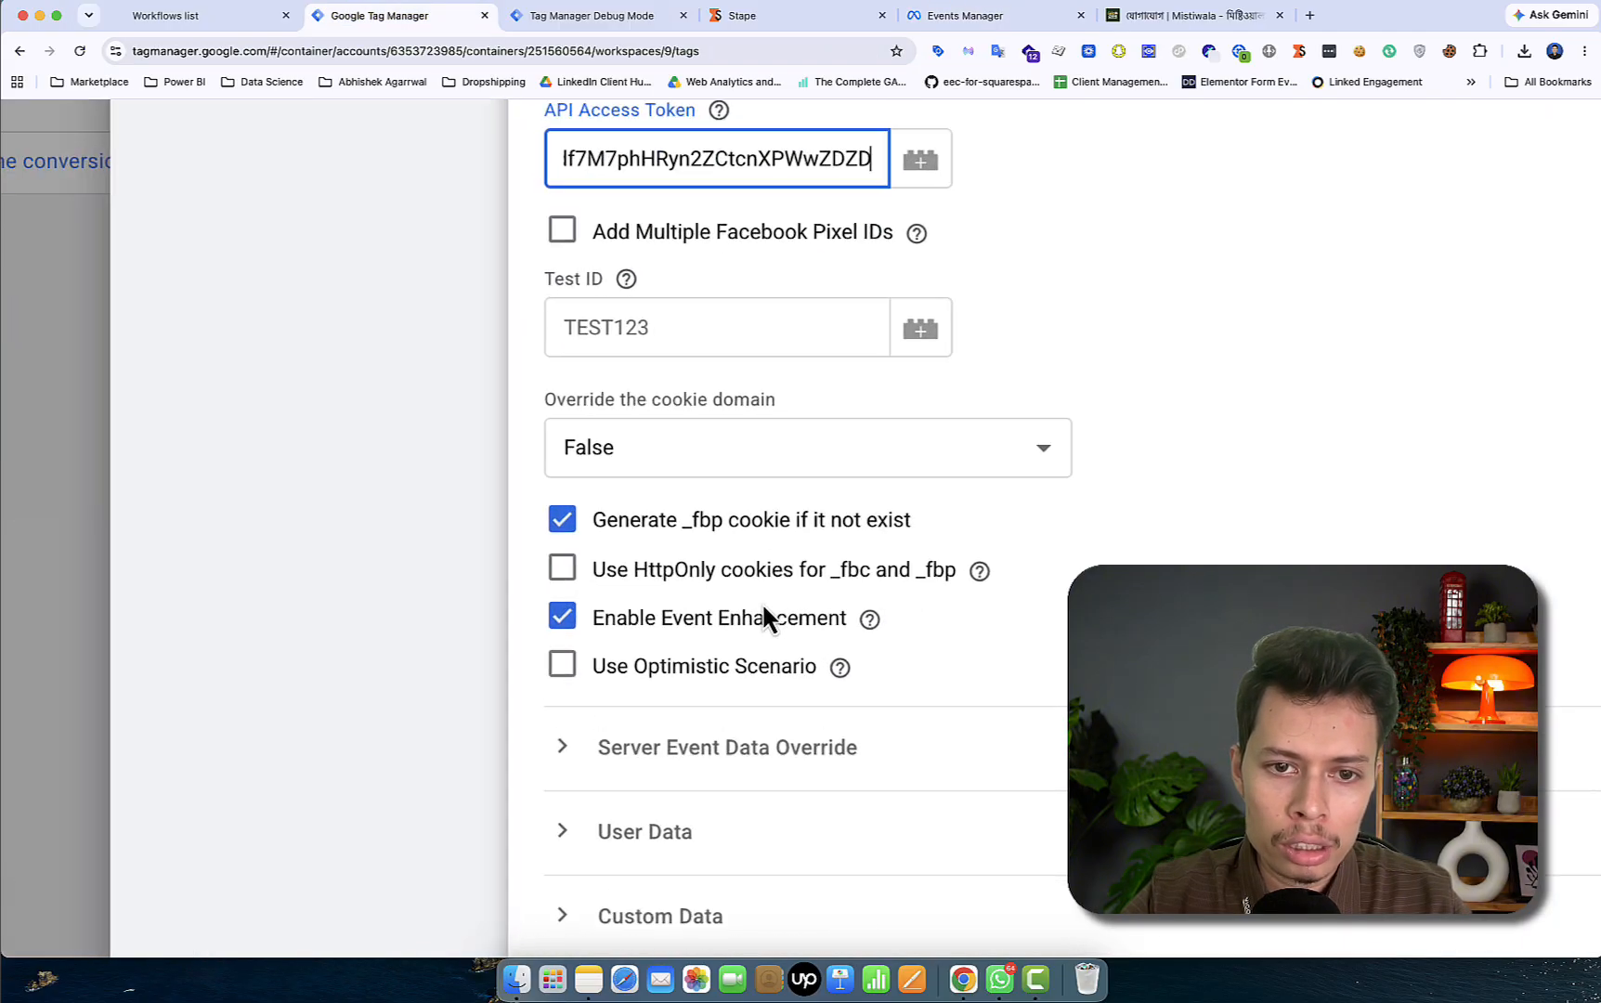
click(564, 575)
scroll(795, 637, down, 2)
scroll(795, 637, down, 2)
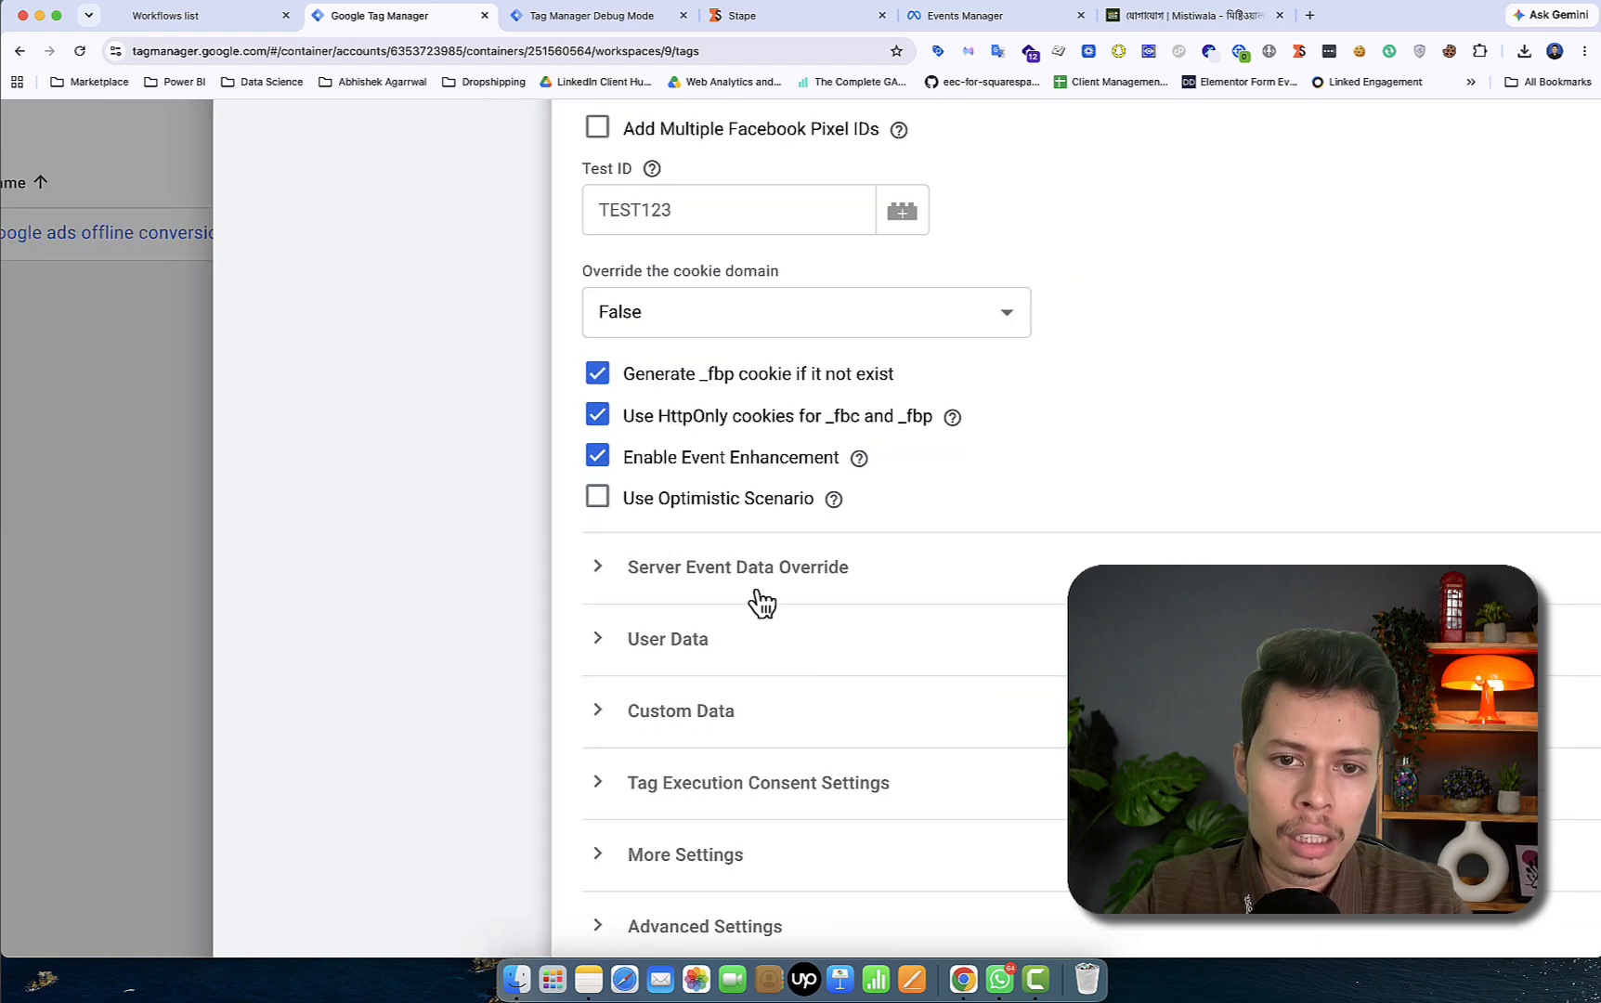
- Expand the server event data override and User Data sections, adding two property rows
click(748, 587)
scroll(730, 711, down, 1)
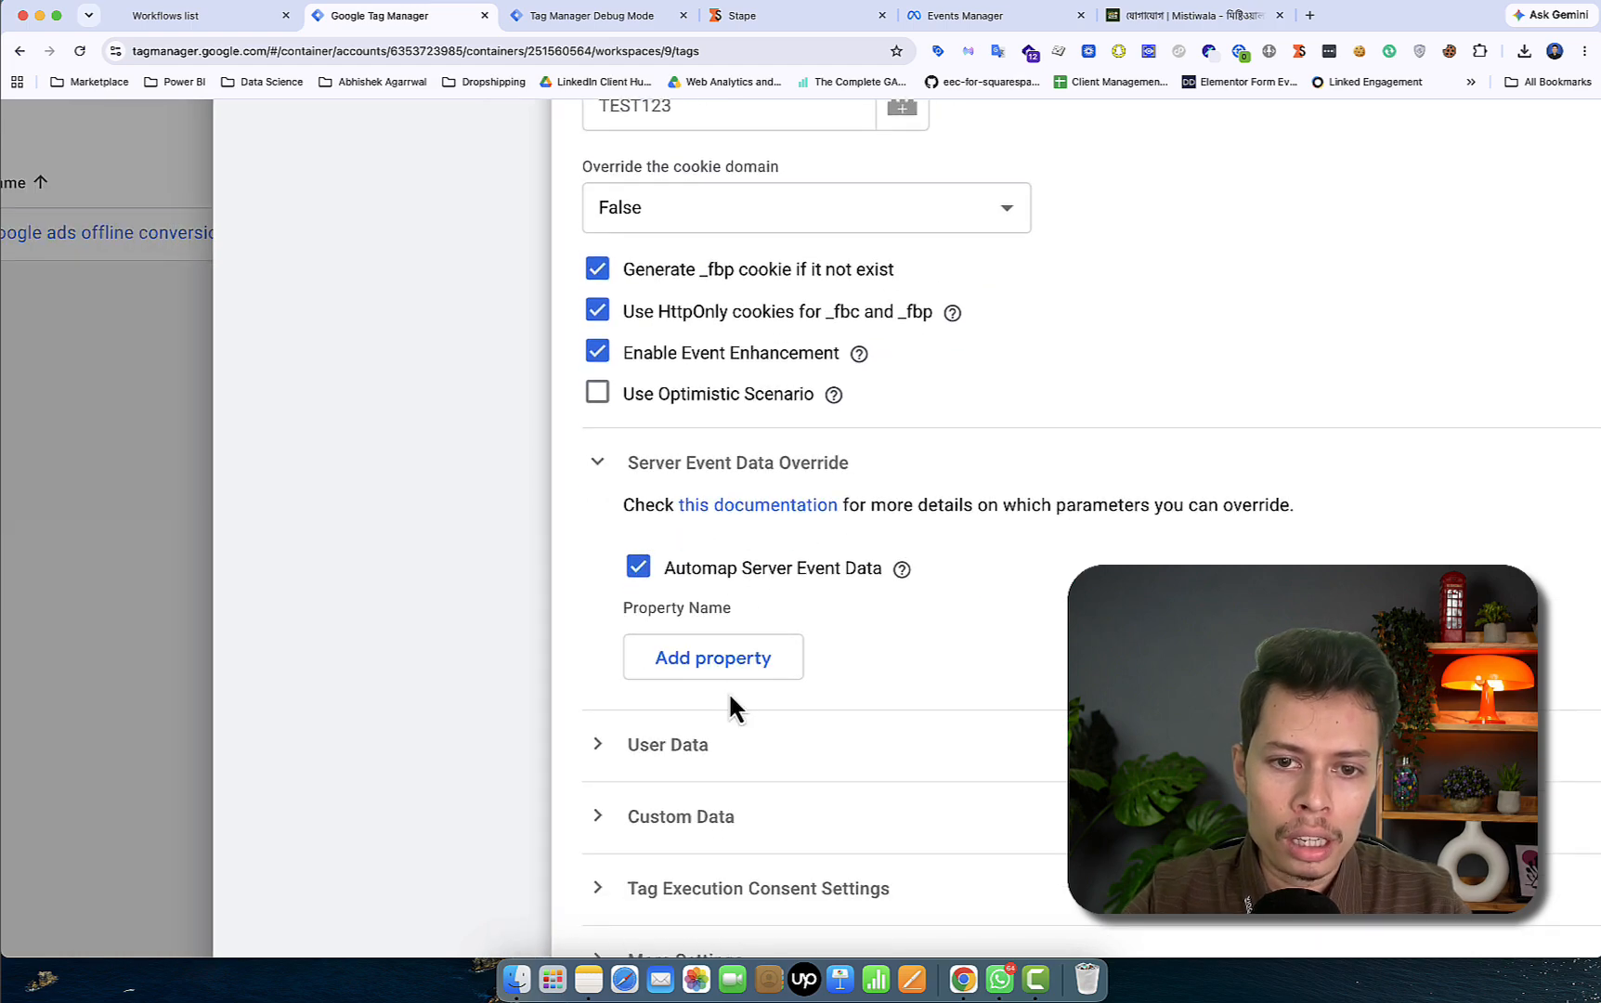
scroll(873, 576, down, 1)
mouse_move(909, 568)
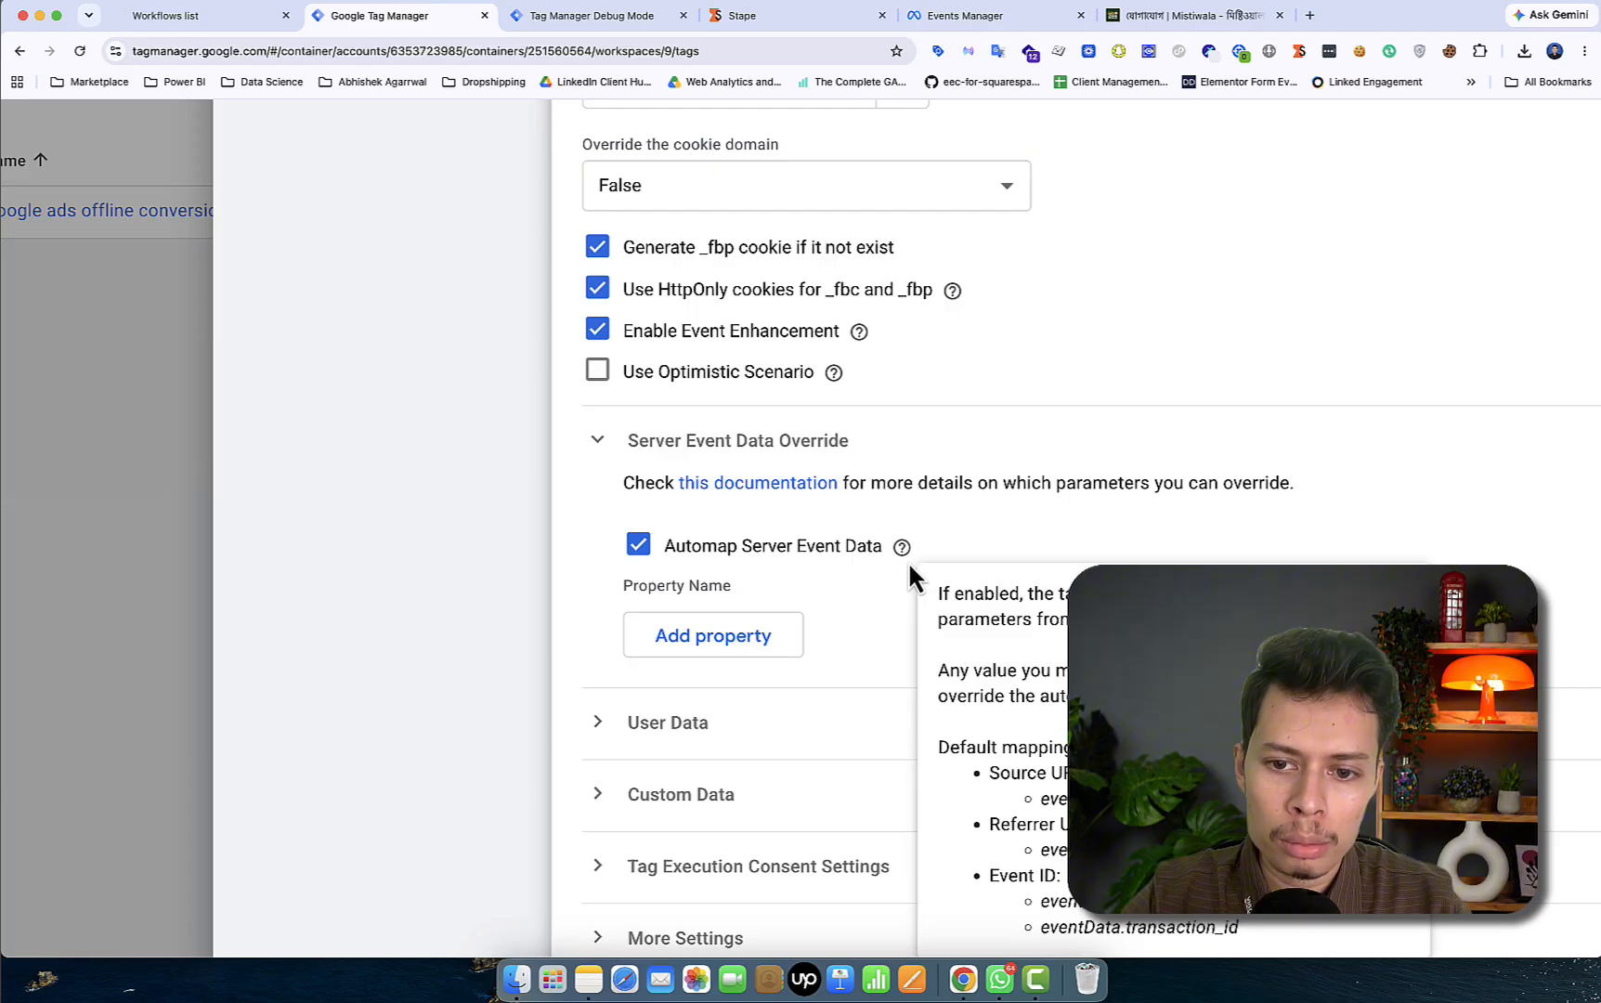
scroll(908, 574, down, 1)
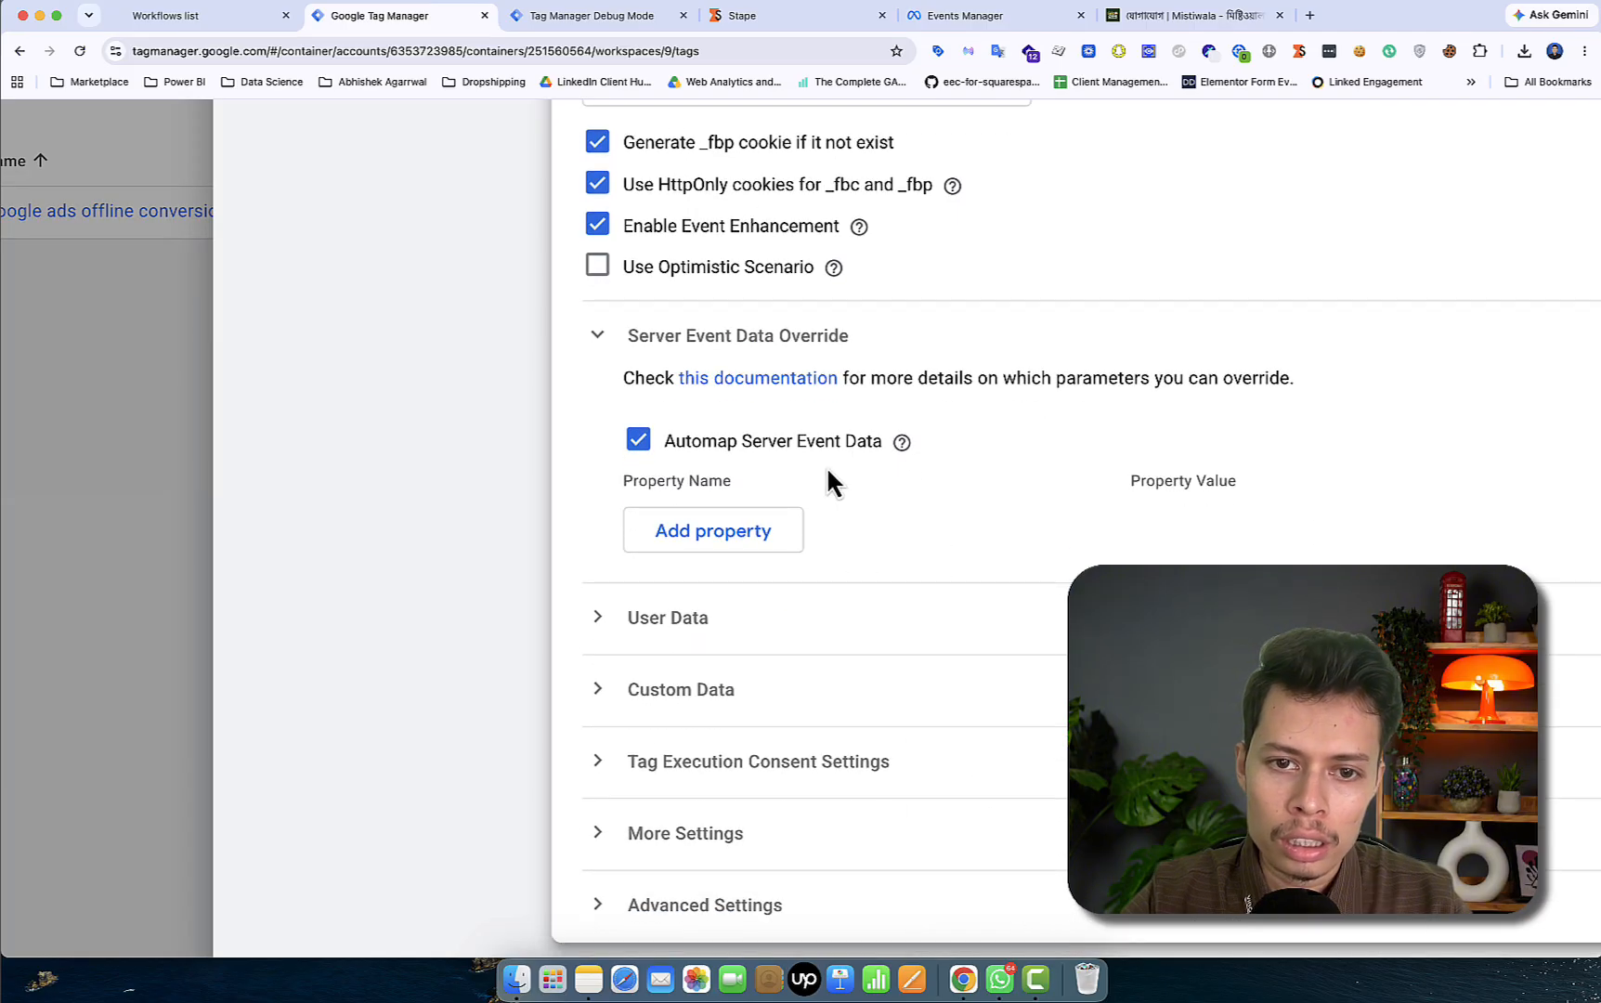
click(701, 635)
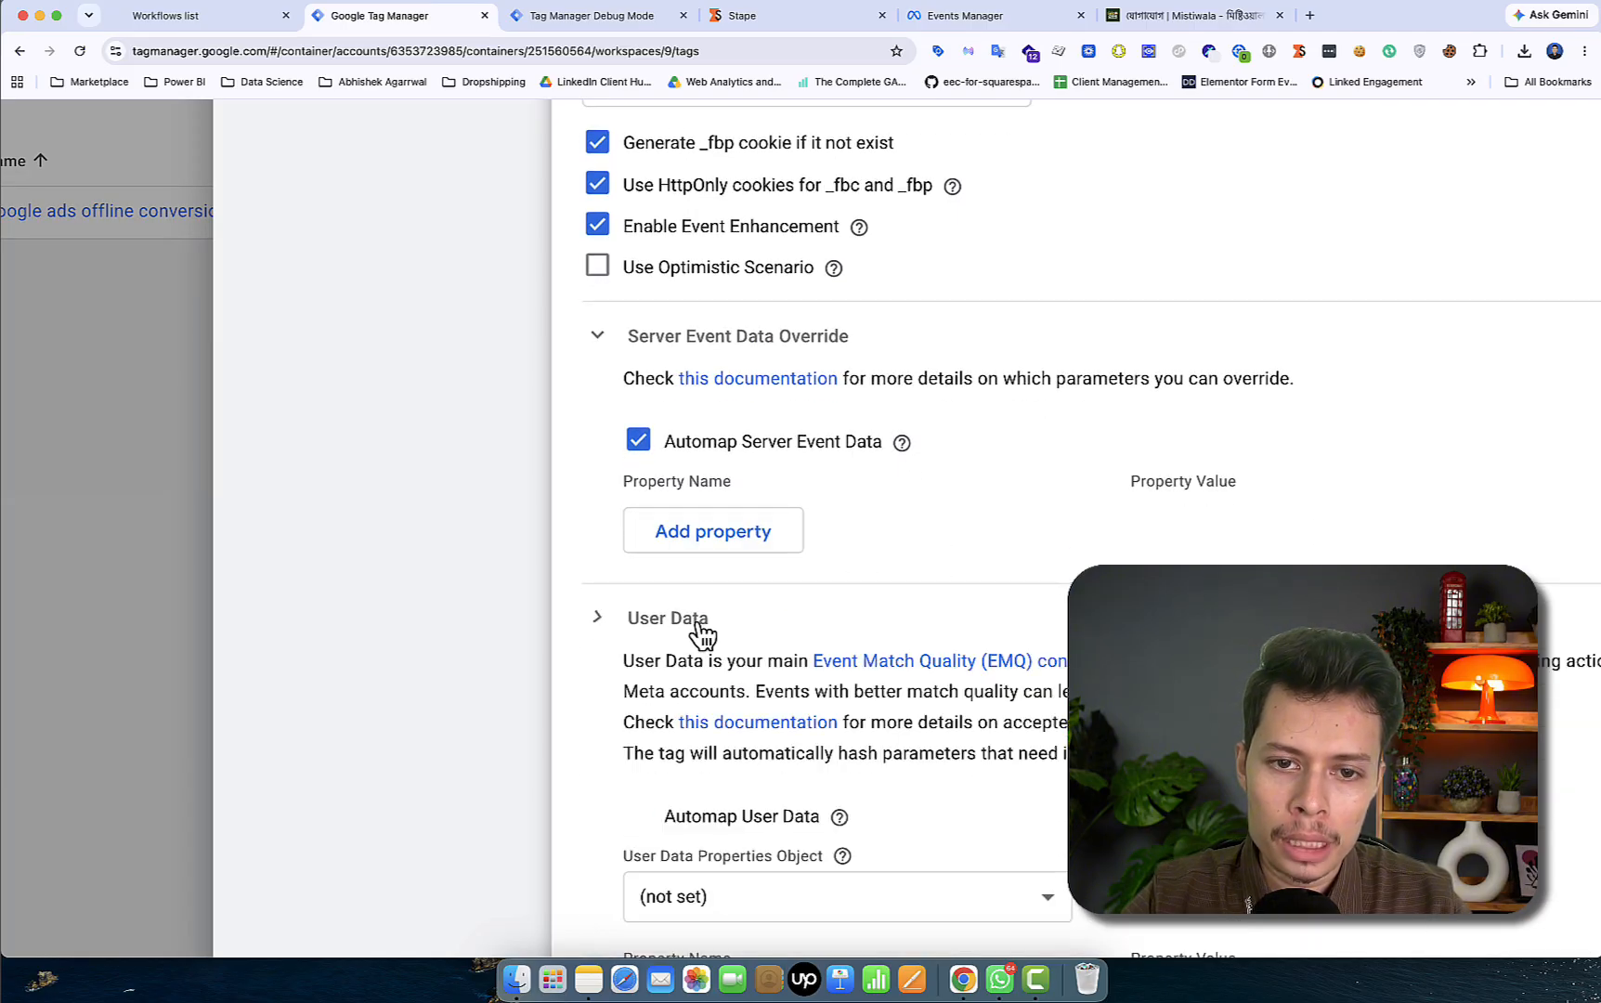
scroll(801, 660, down, 5)
click(702, 654)
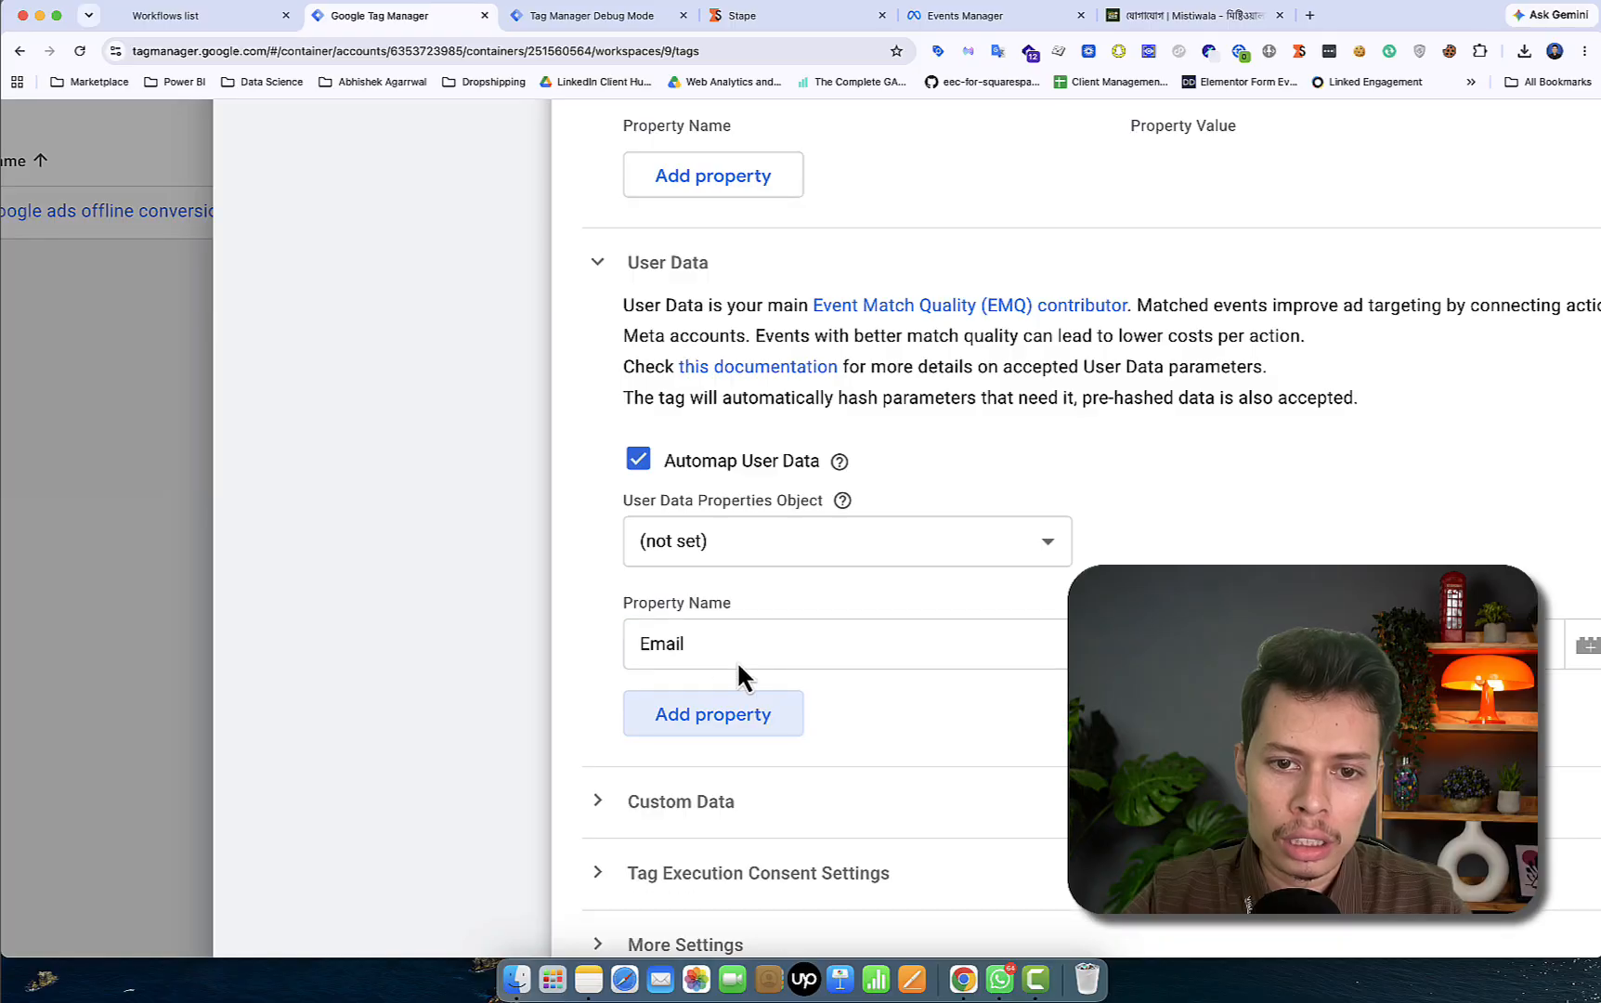
click(769, 721)
- Set the added User Data rows to Phone, First Name and Last Name, and choose Email's variable
scroll(858, 756, down, 2)
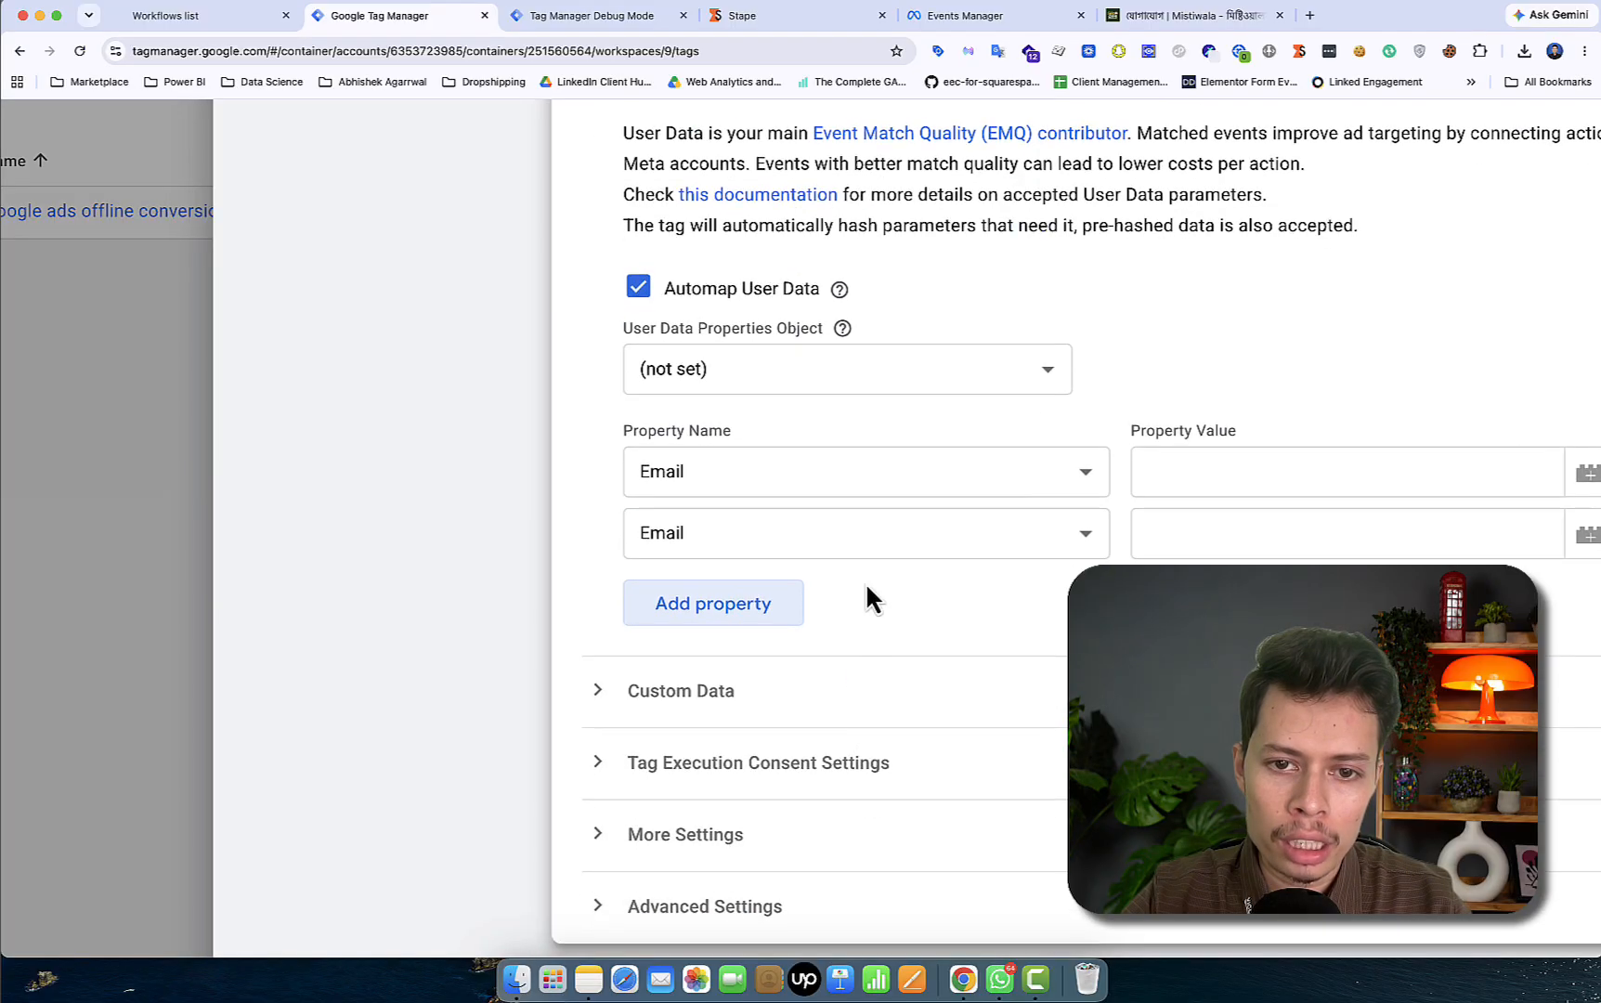
click(853, 533)
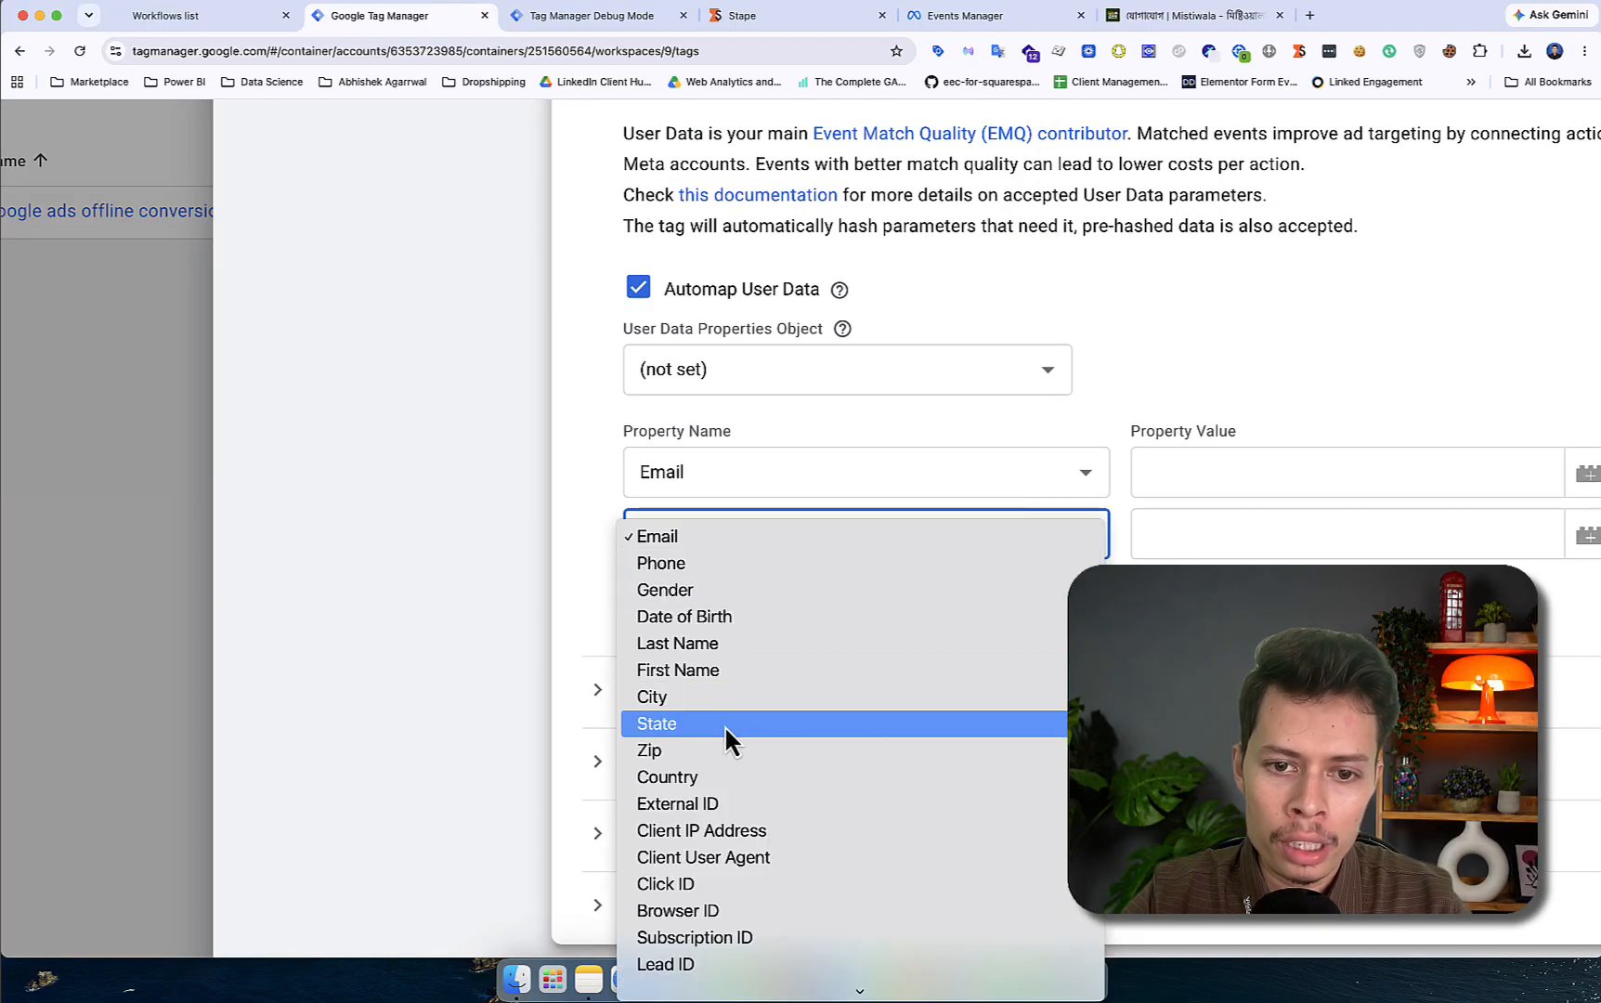
click(772, 563)
click(715, 609)
click(762, 602)
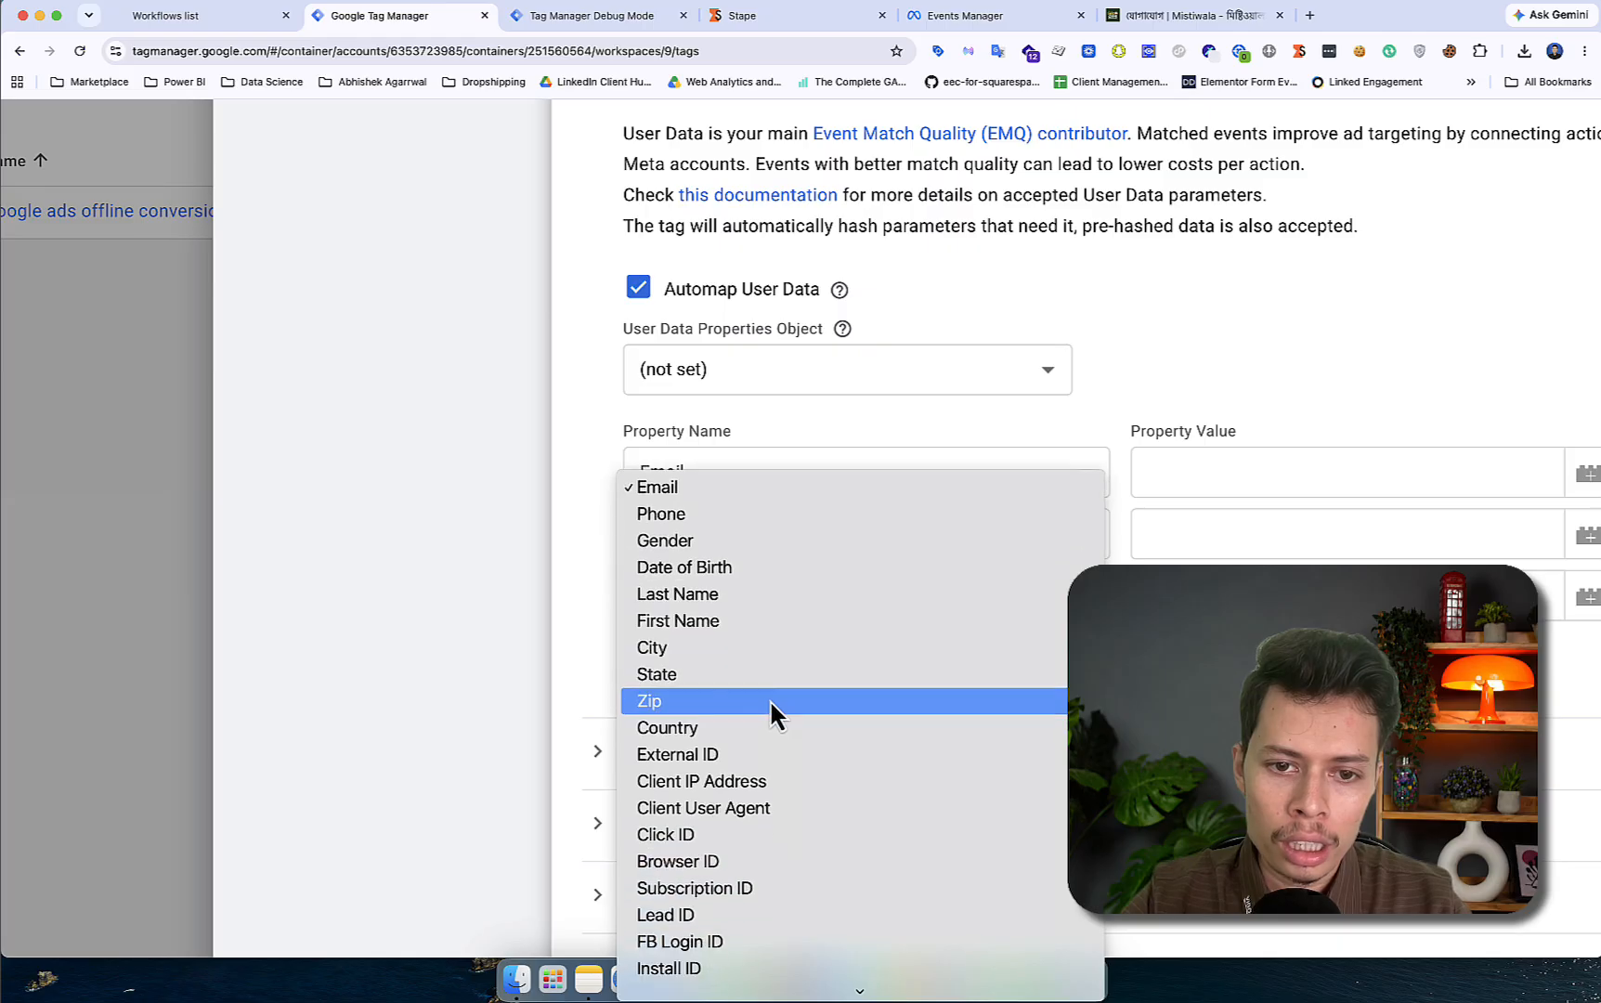
click(751, 617)
click(729, 668)
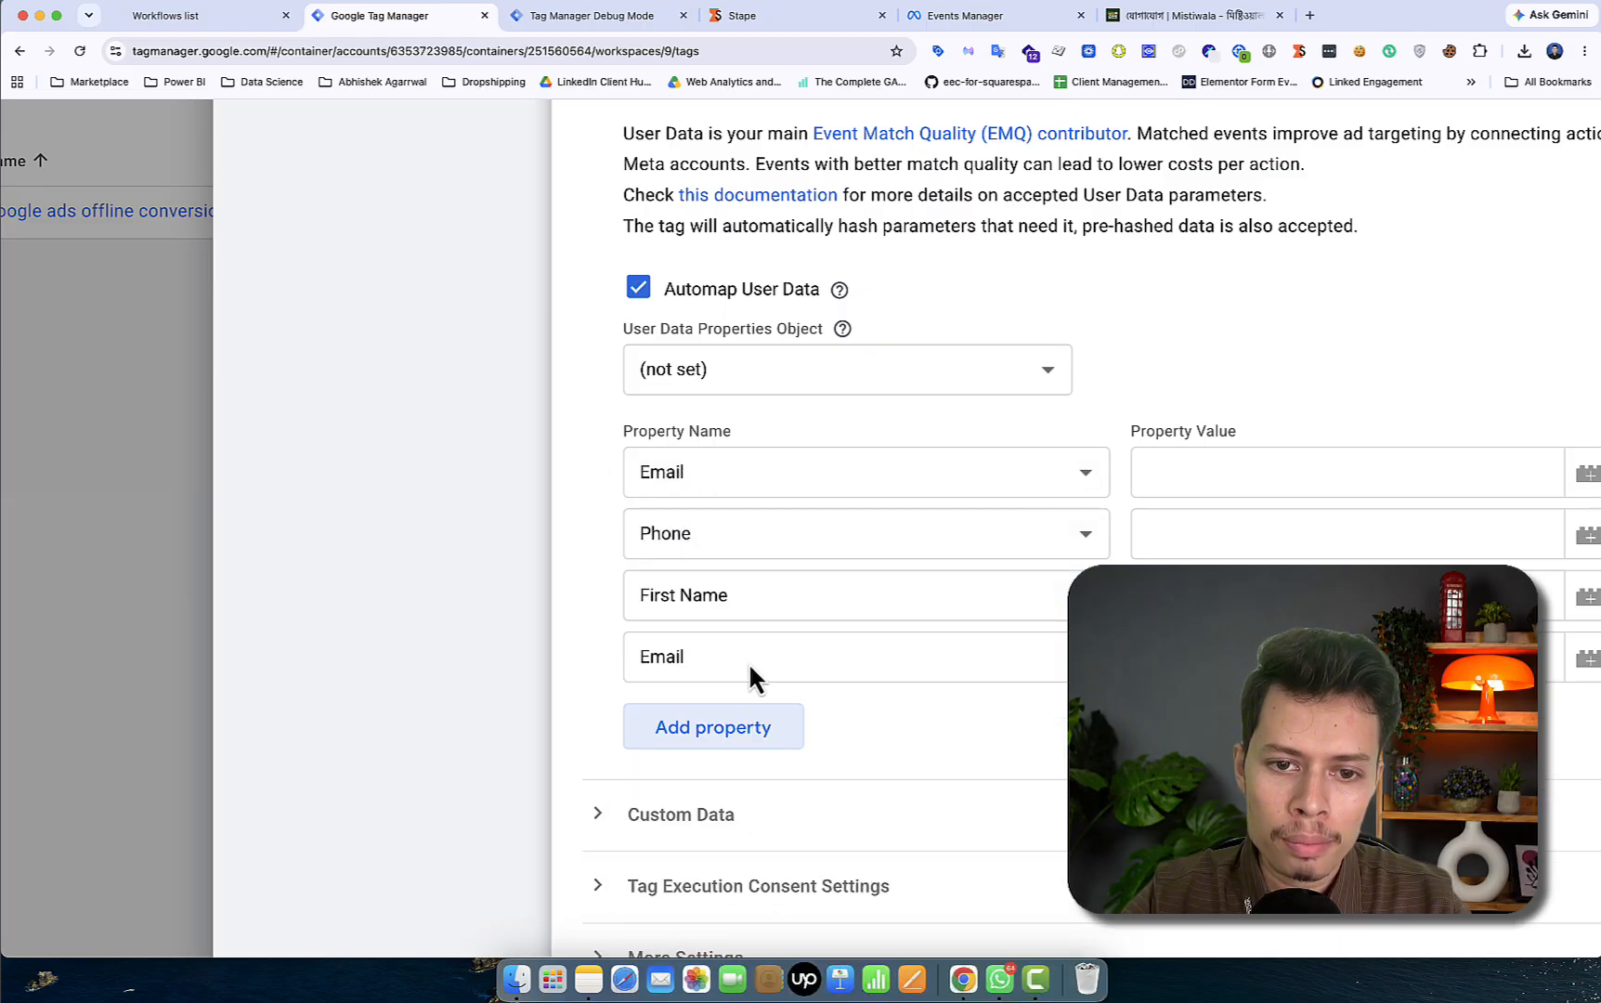
click(753, 661)
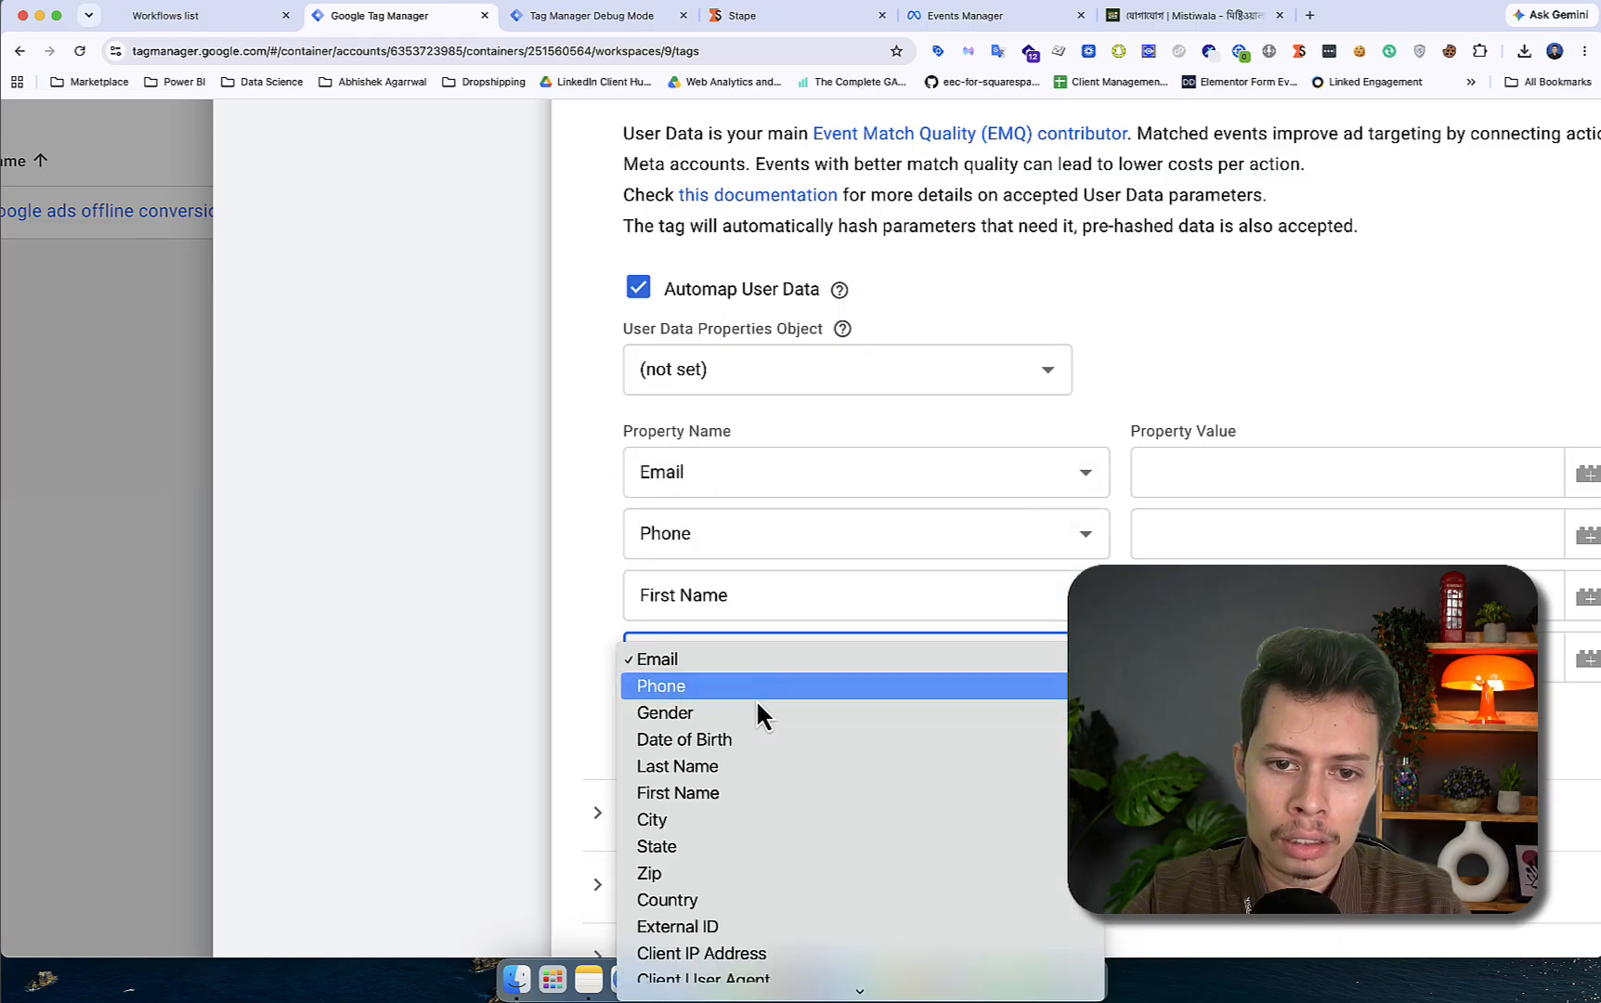
click(734, 774)
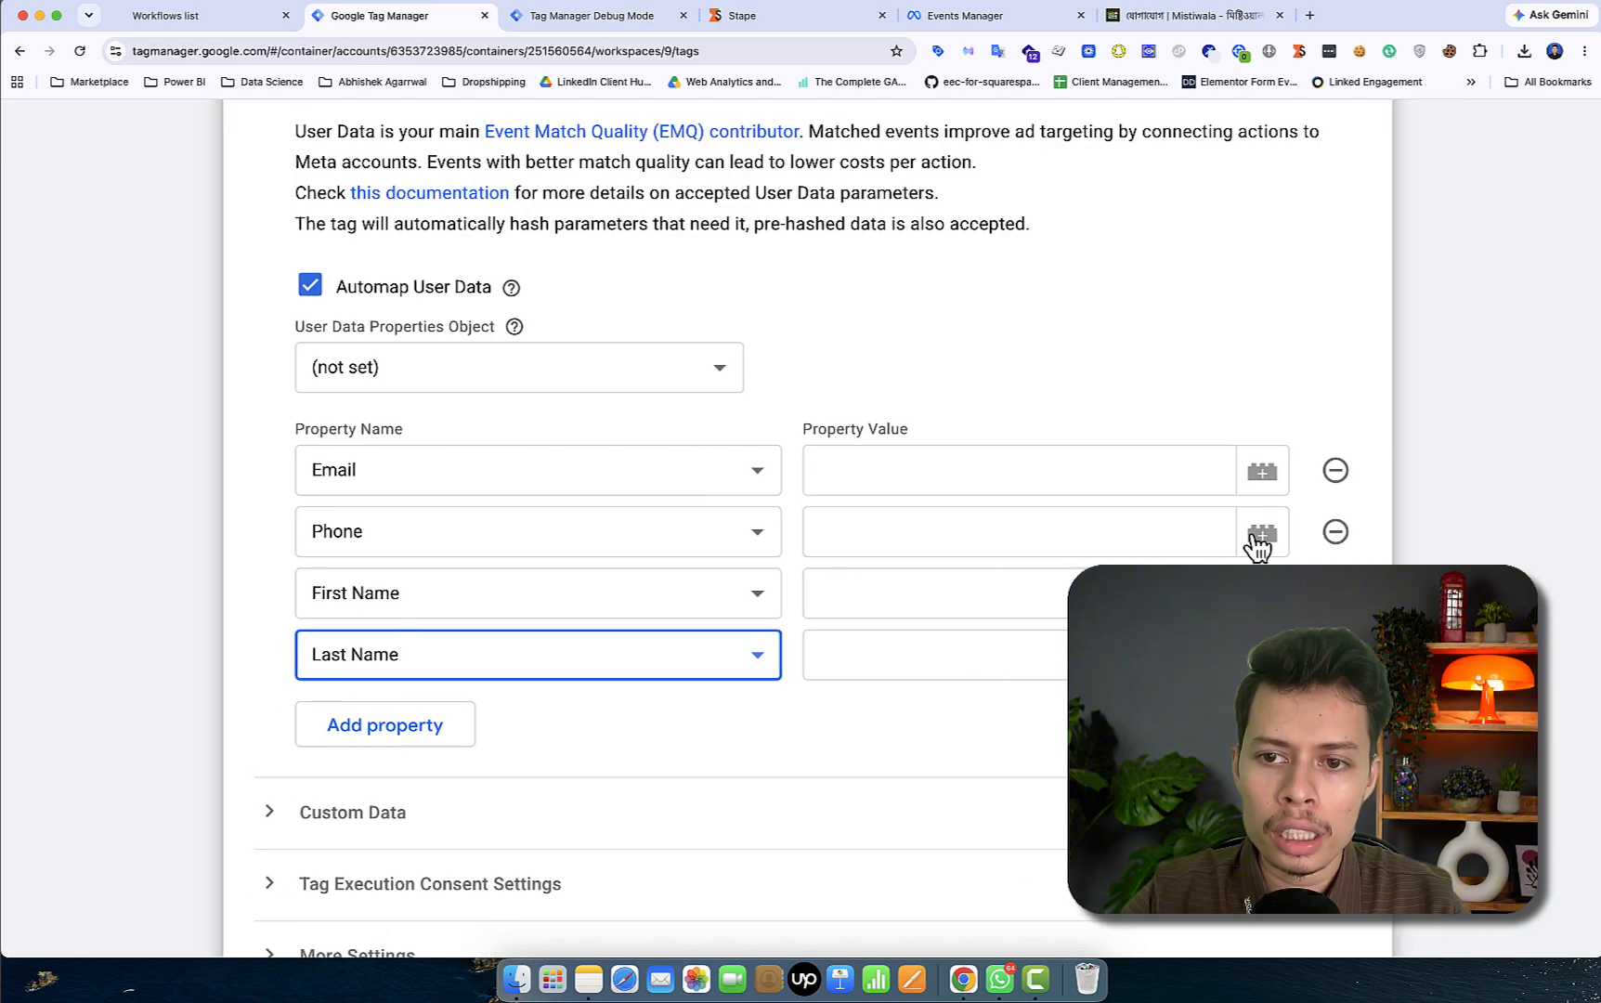
click(1260, 476)
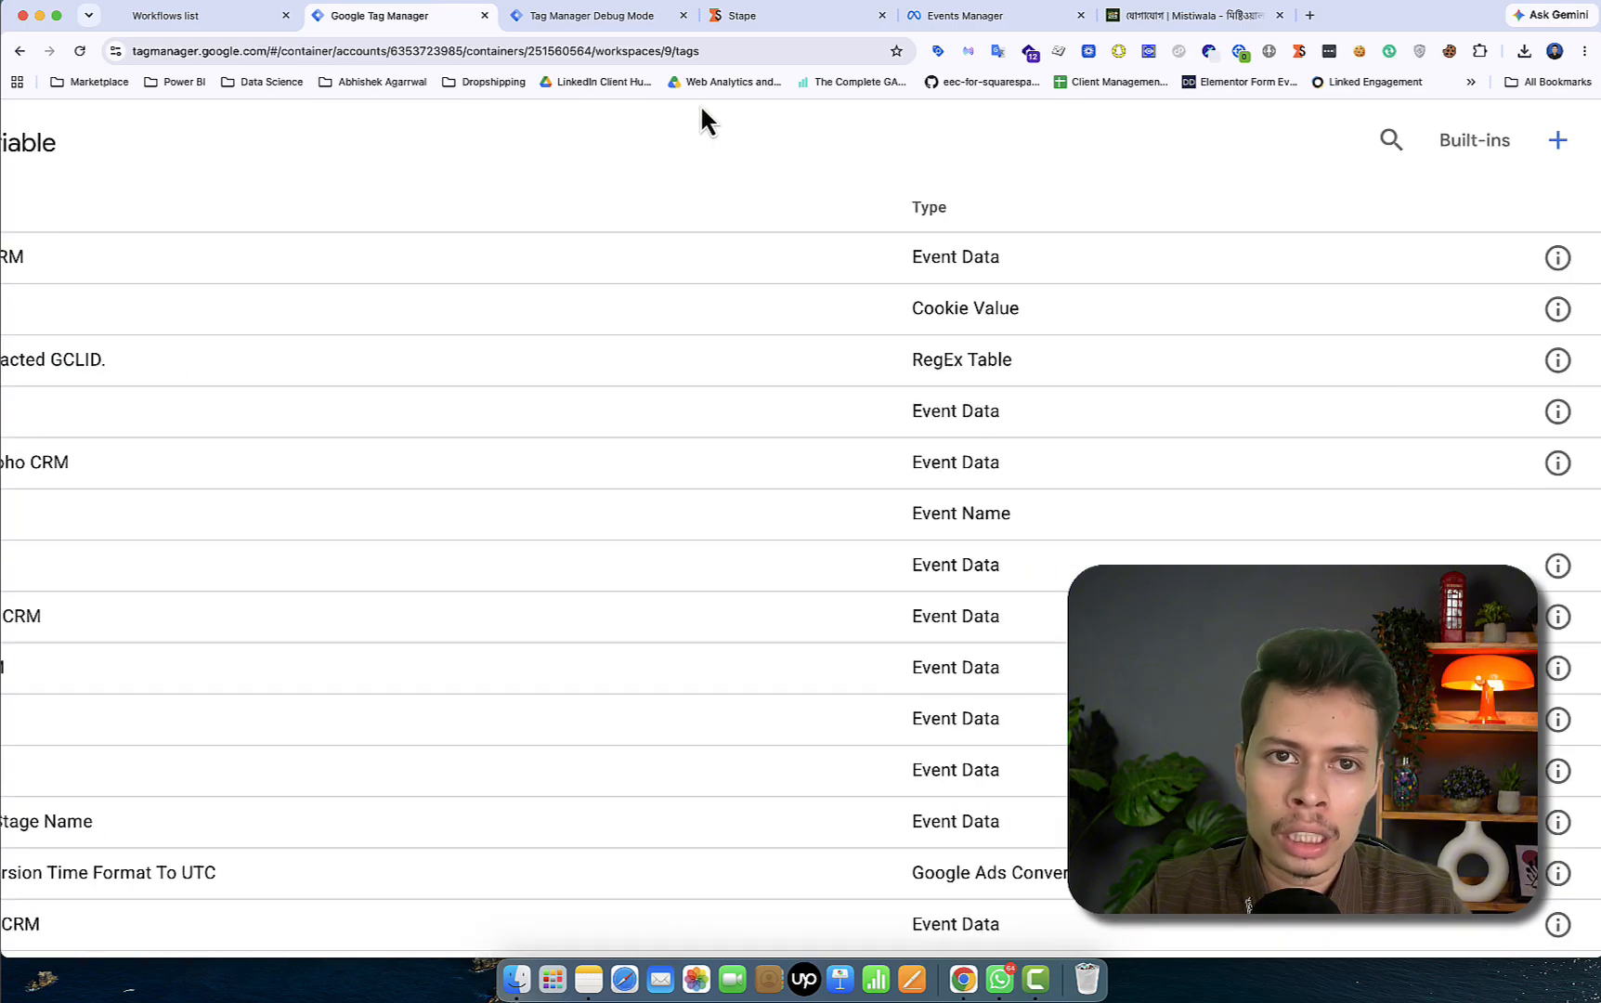
- Check the lead event data in Debug Mode, then close the variable list without choosing one
click(590, 19)
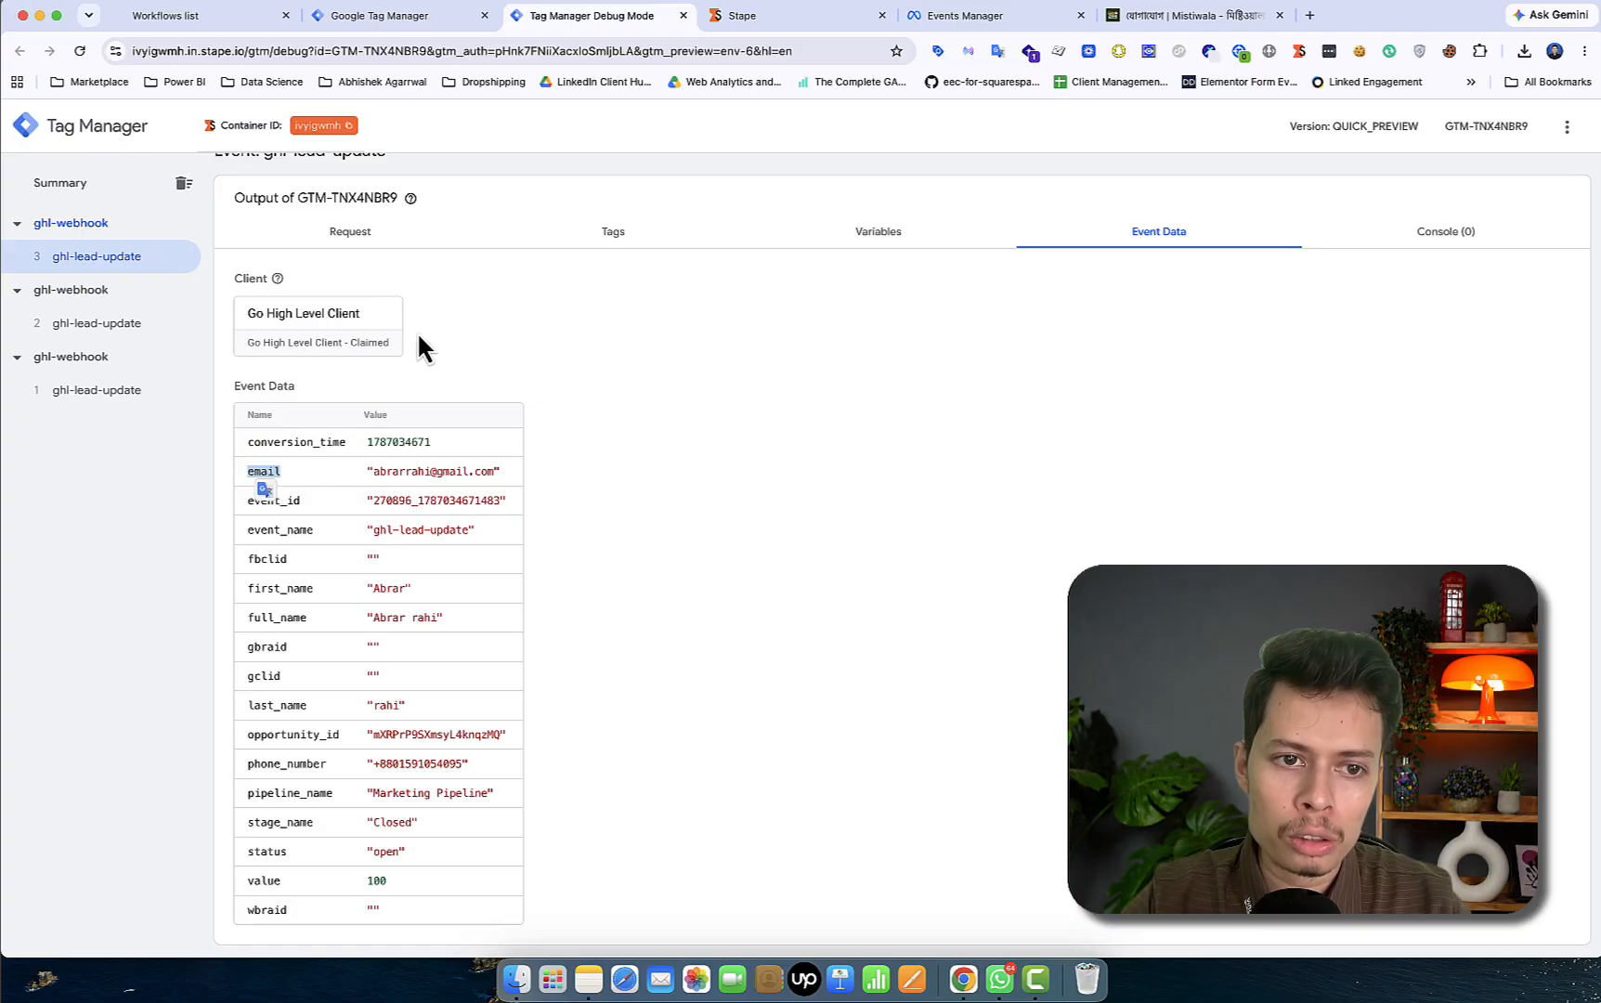
click(444, 19)
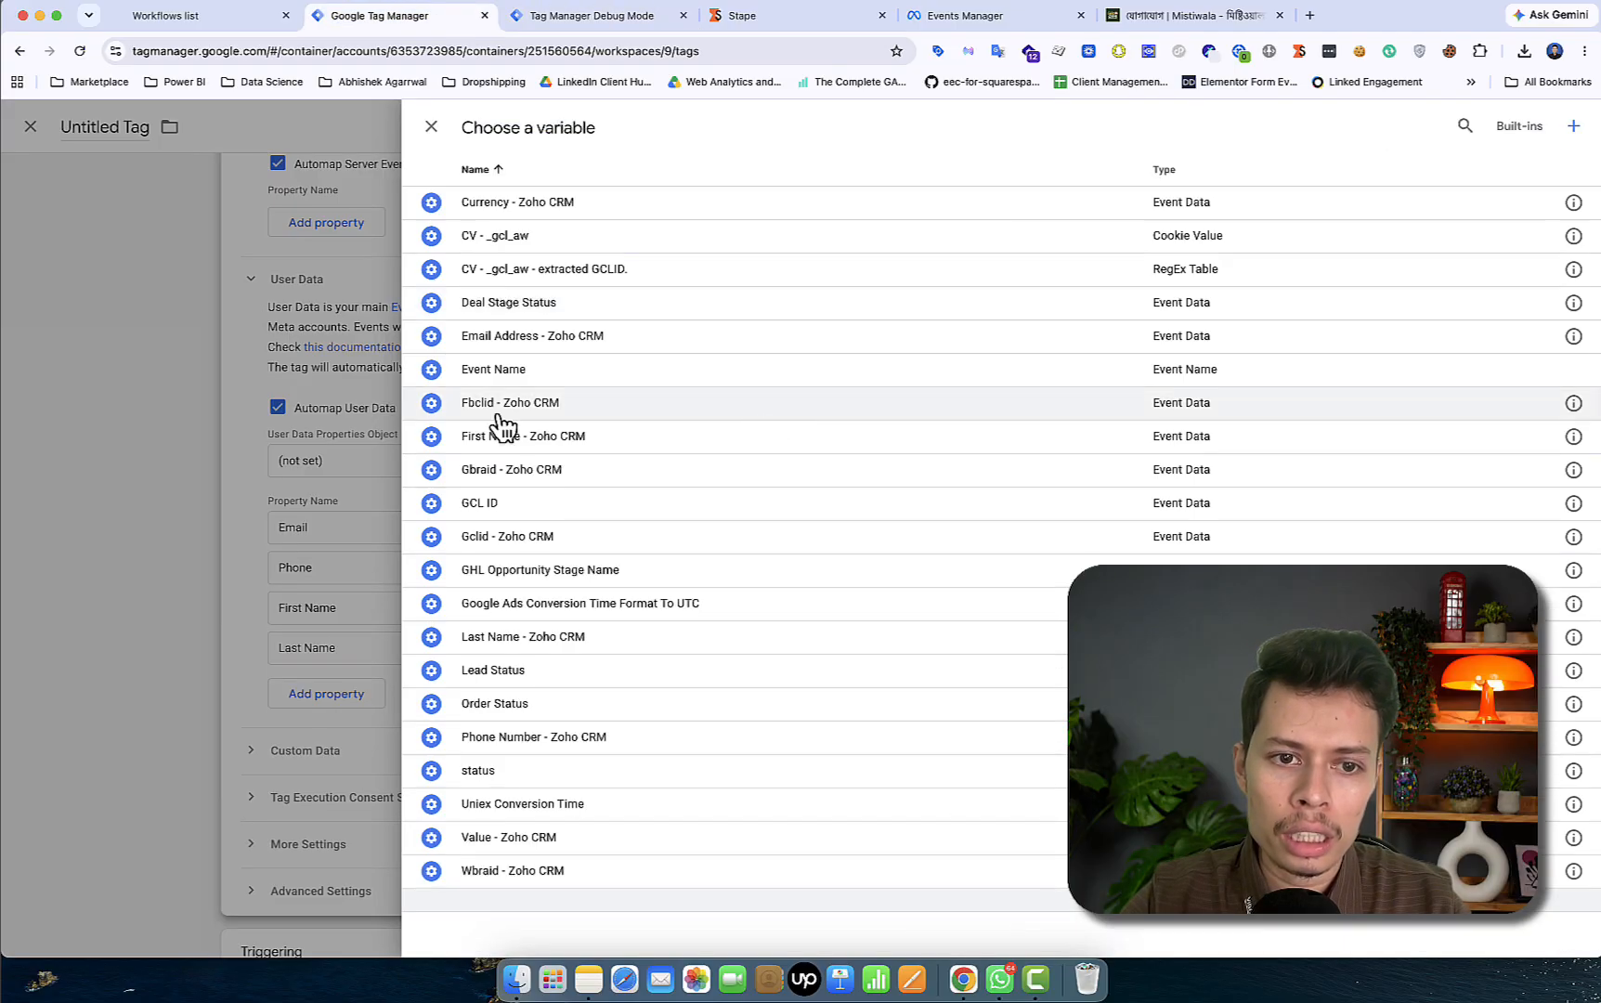
click(361, 468)
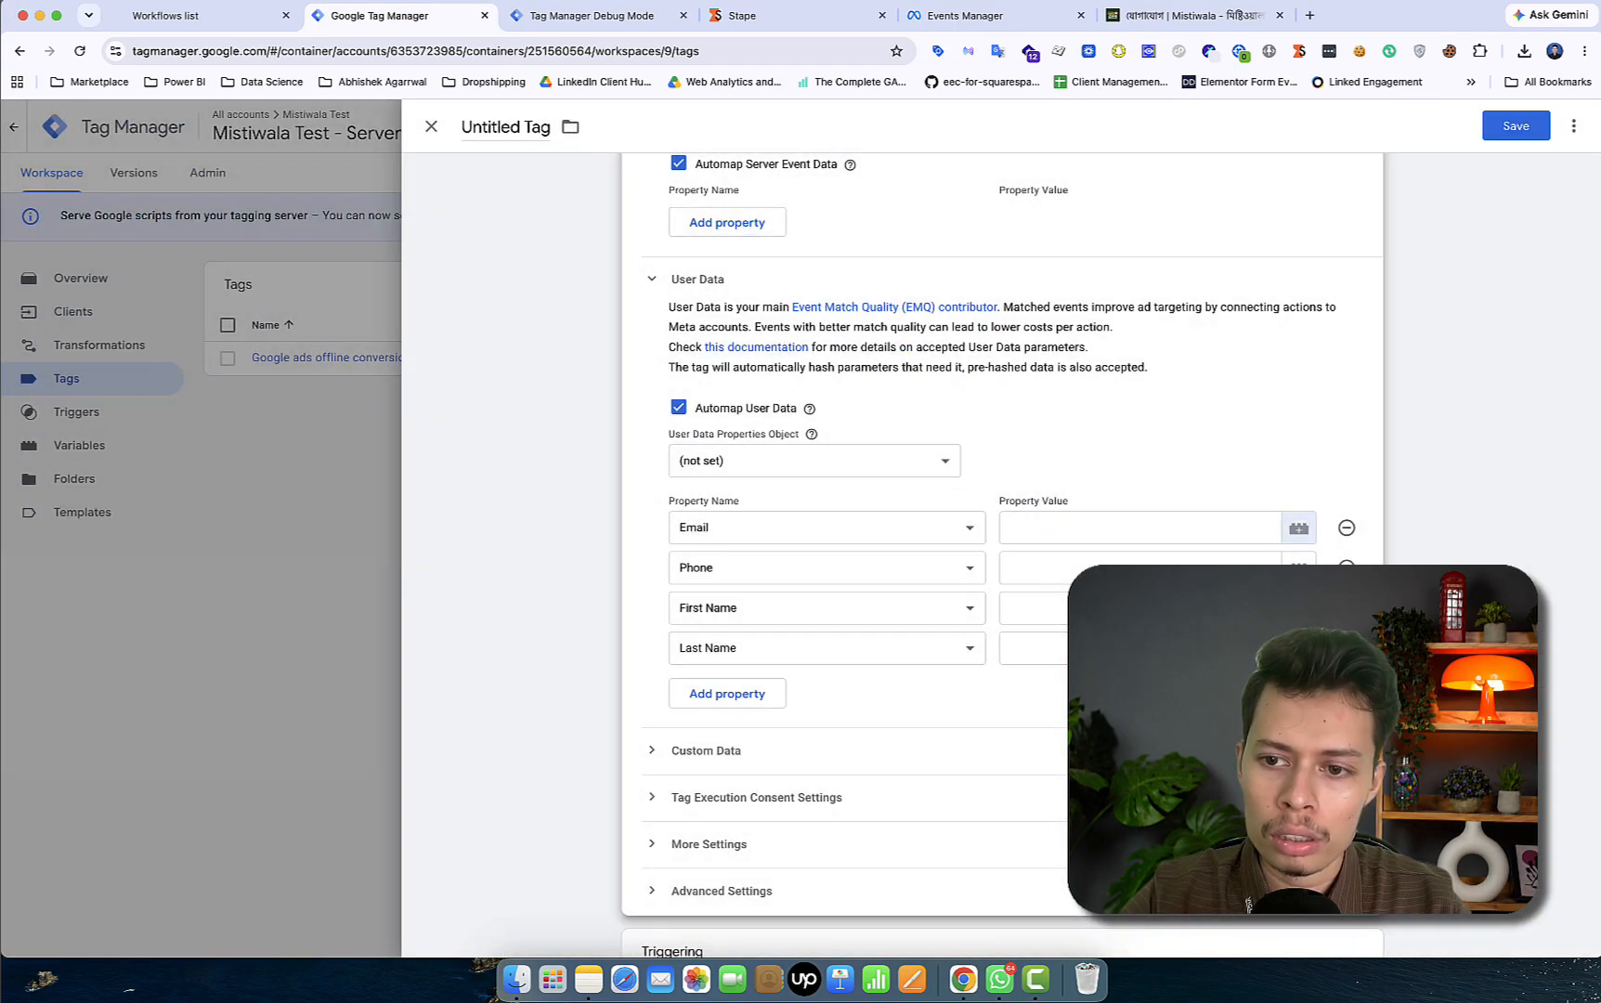
- Remove the added User Data property rows and bring up the Triggering chooser
click(1346, 648)
click(1347, 607)
click(1346, 568)
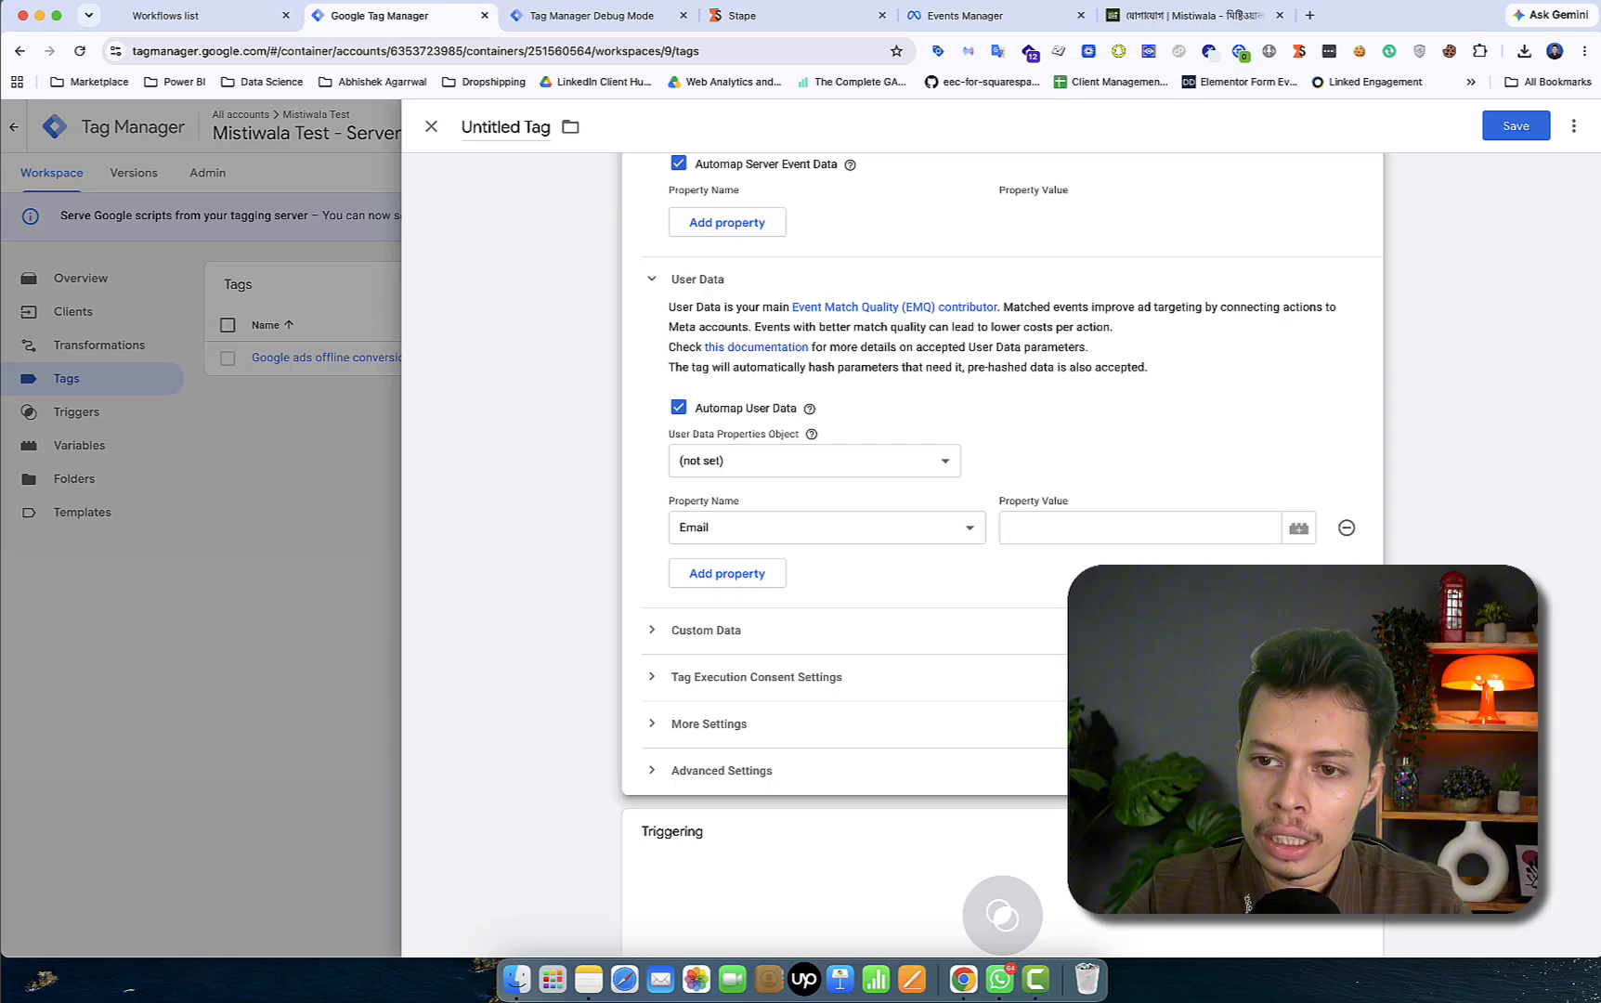
click(1346, 527)
click(1002, 870)
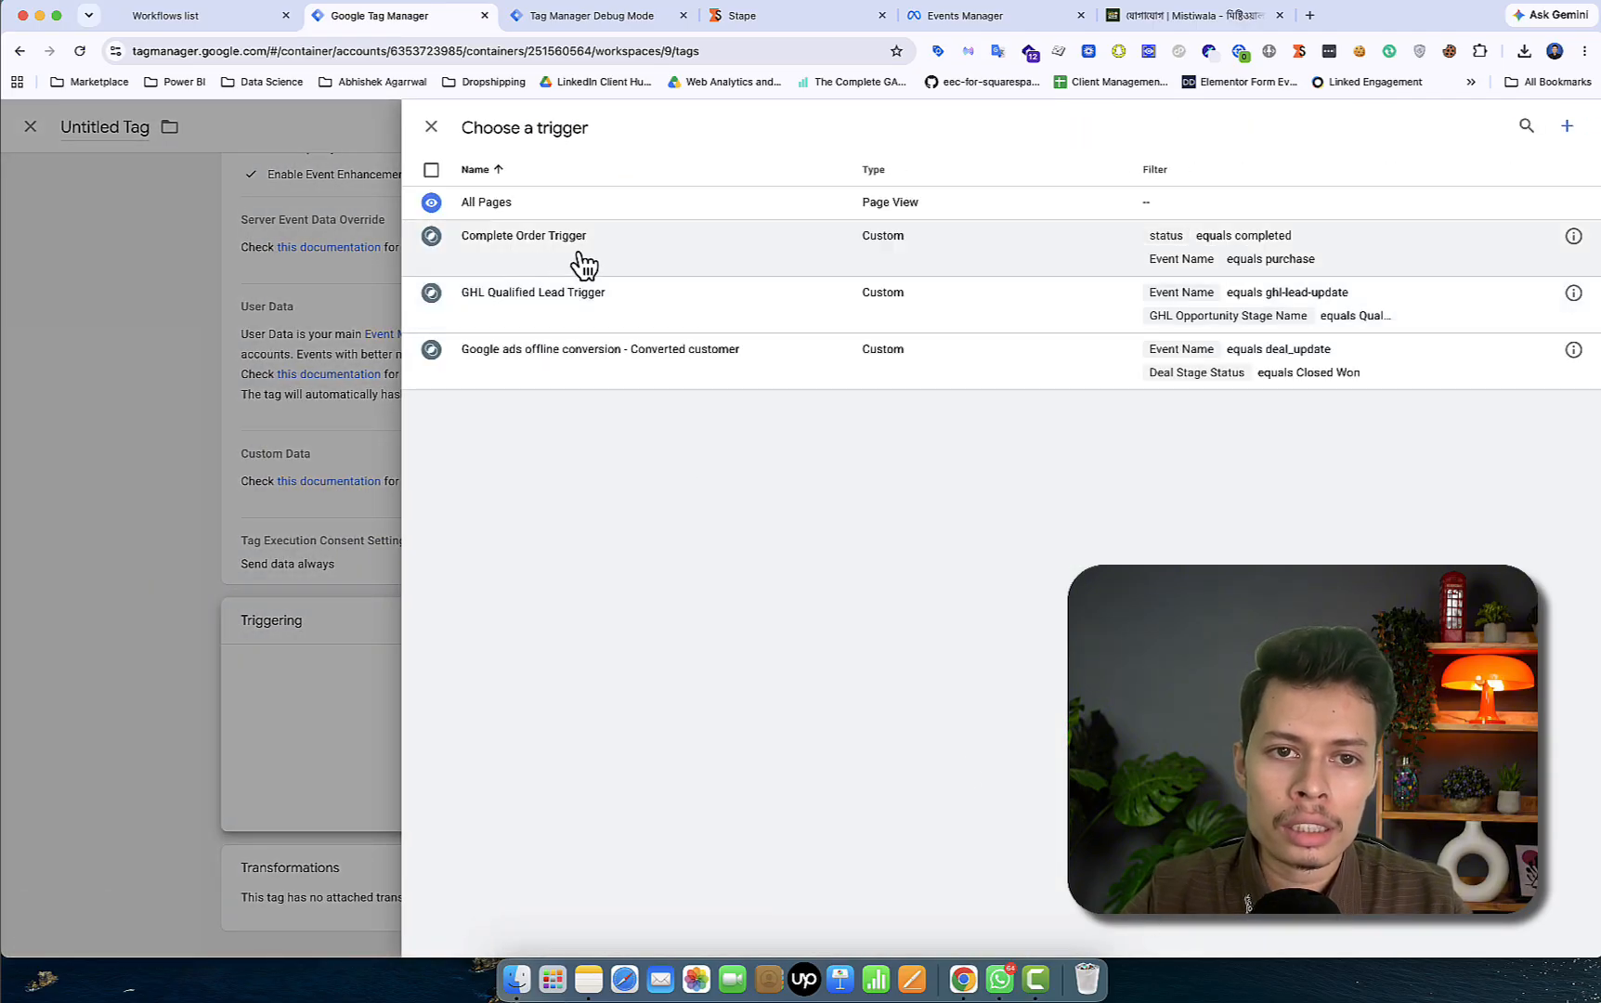
- Fire the tag on GHL Qualified Lead Trigger and override its event name to the standard Lead event
click(652, 309)
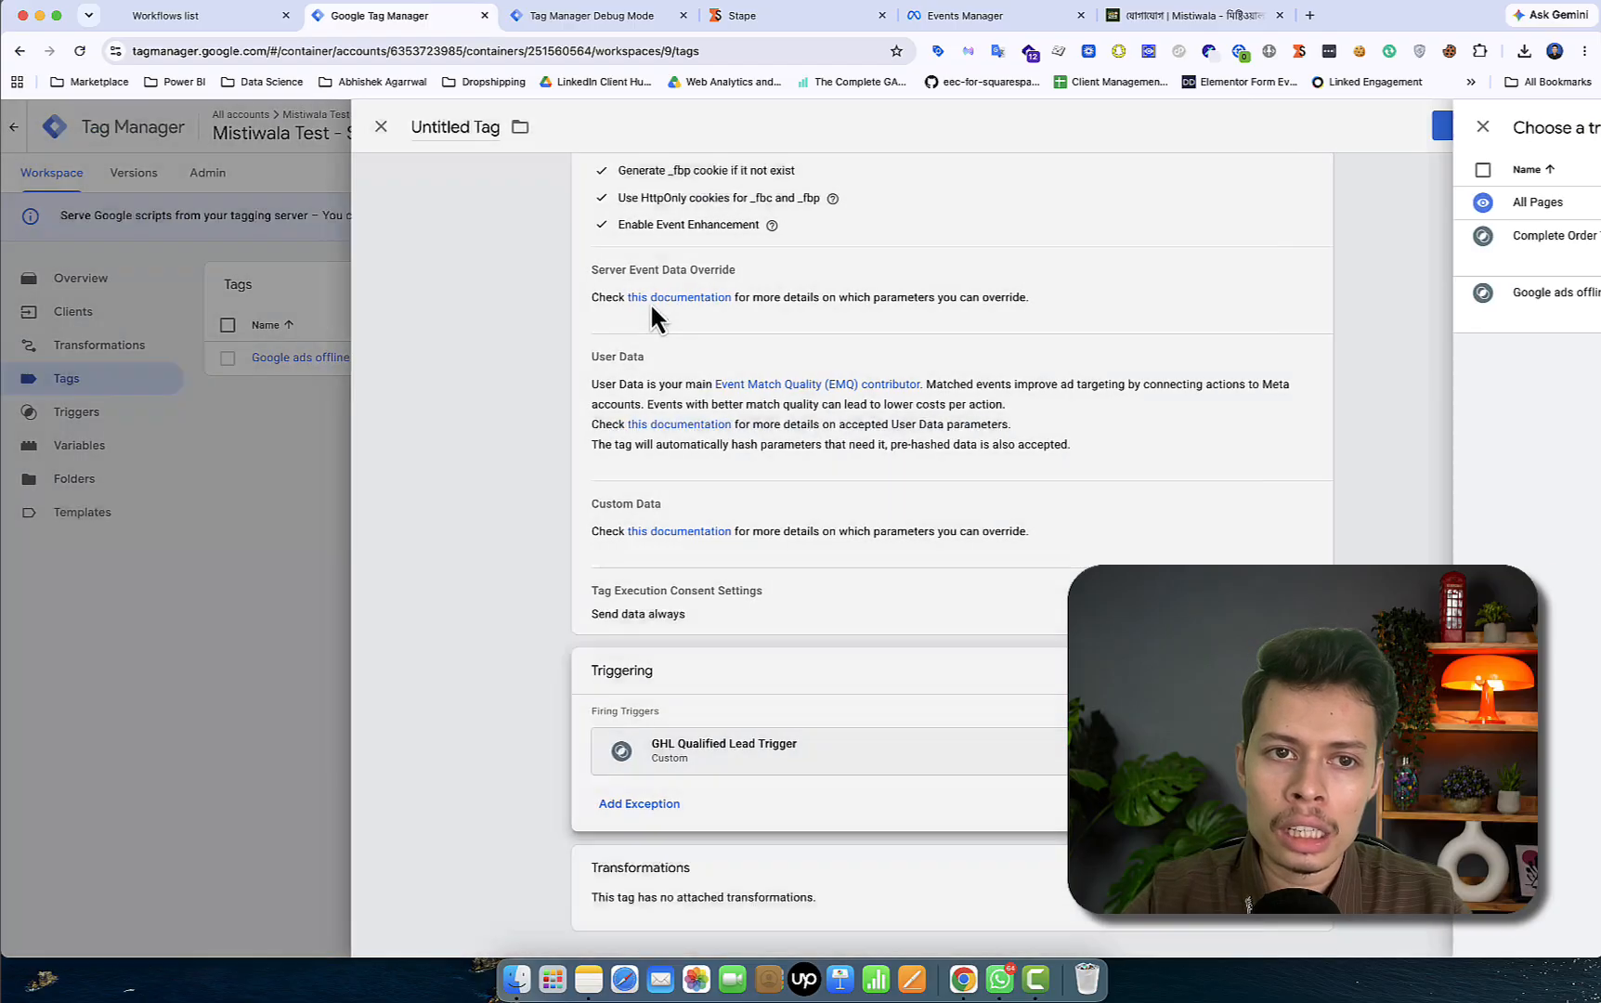
scroll(742, 348, up, 5)
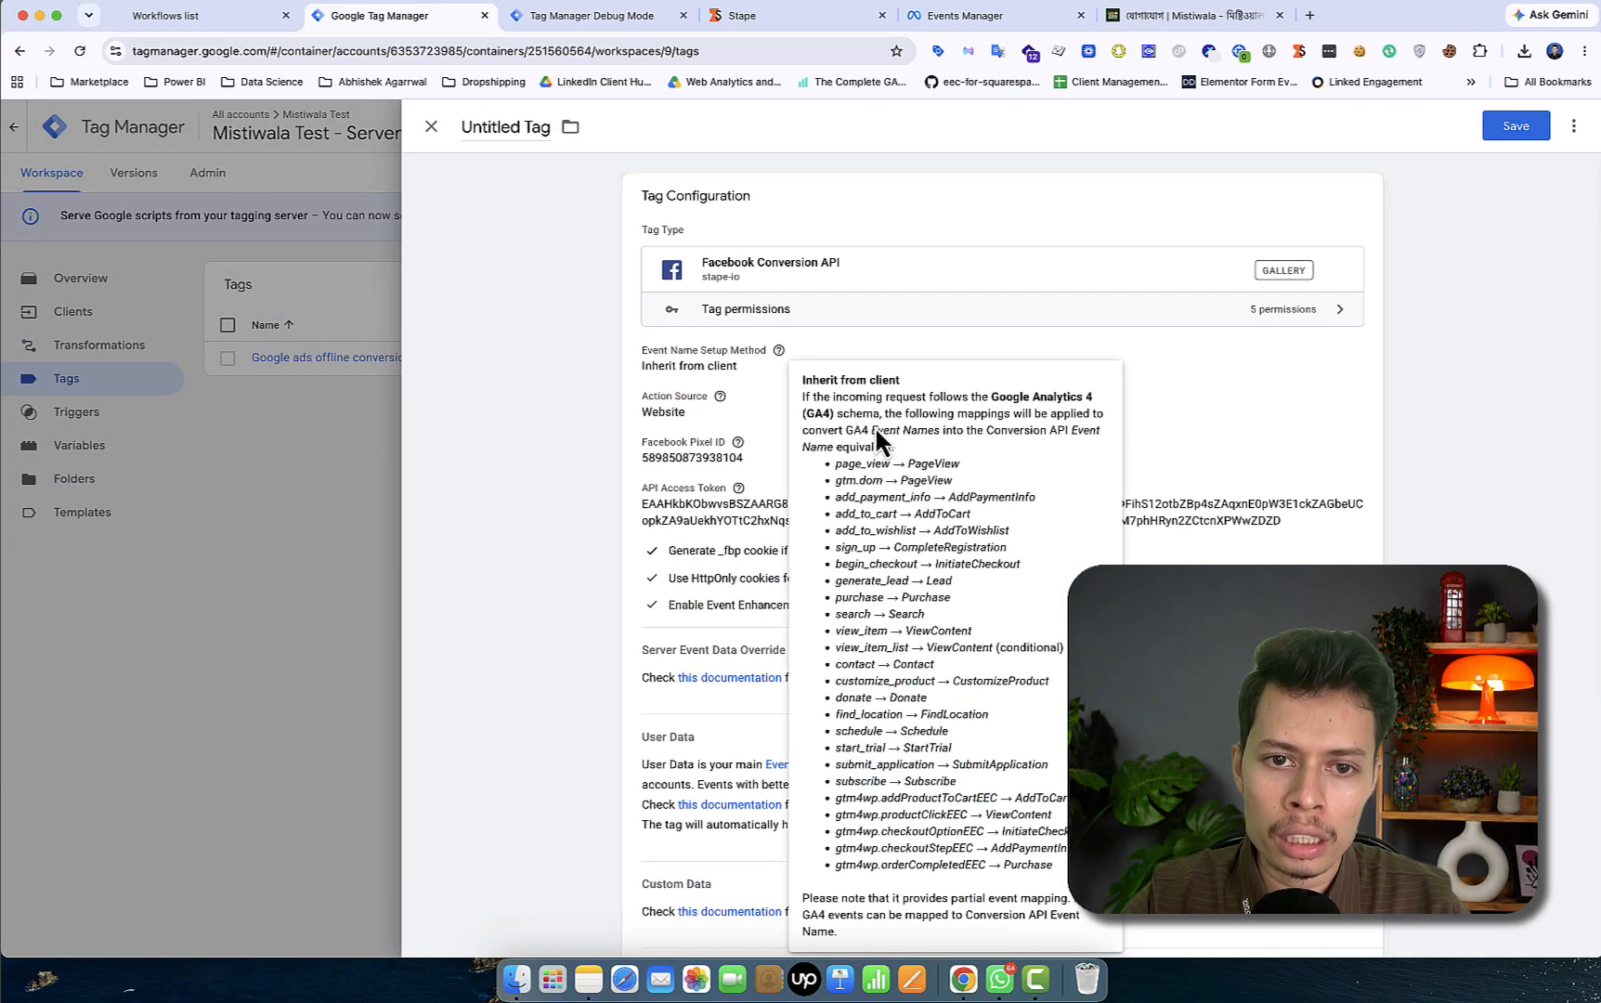
click(691, 432)
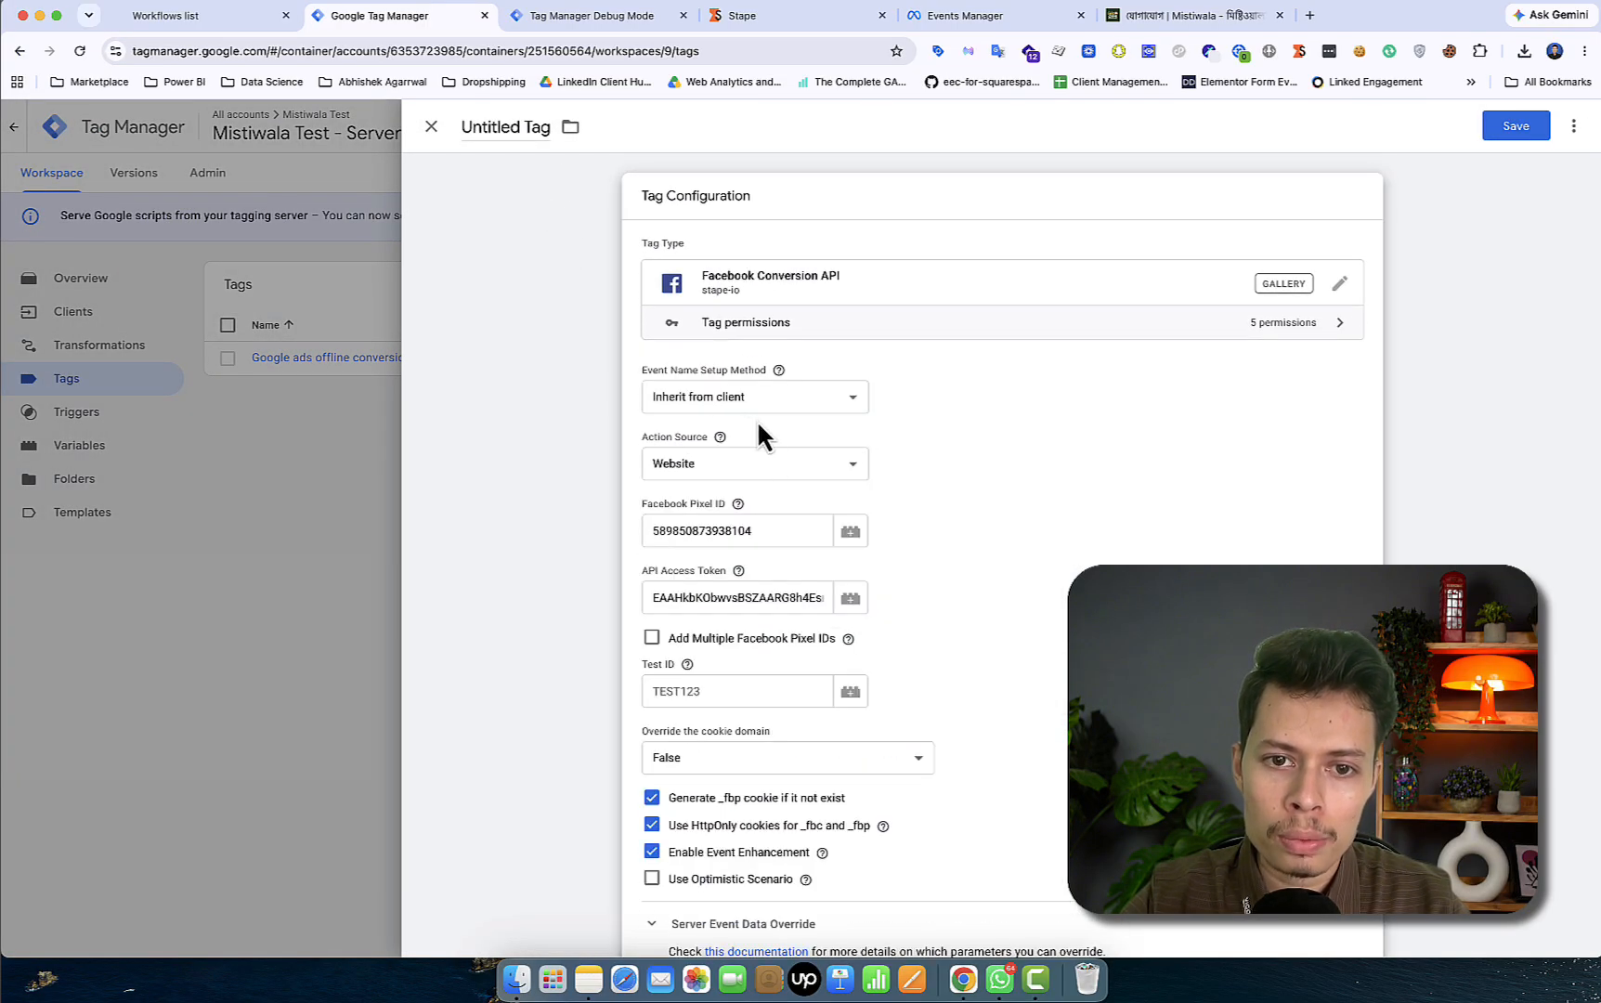
click(776, 397)
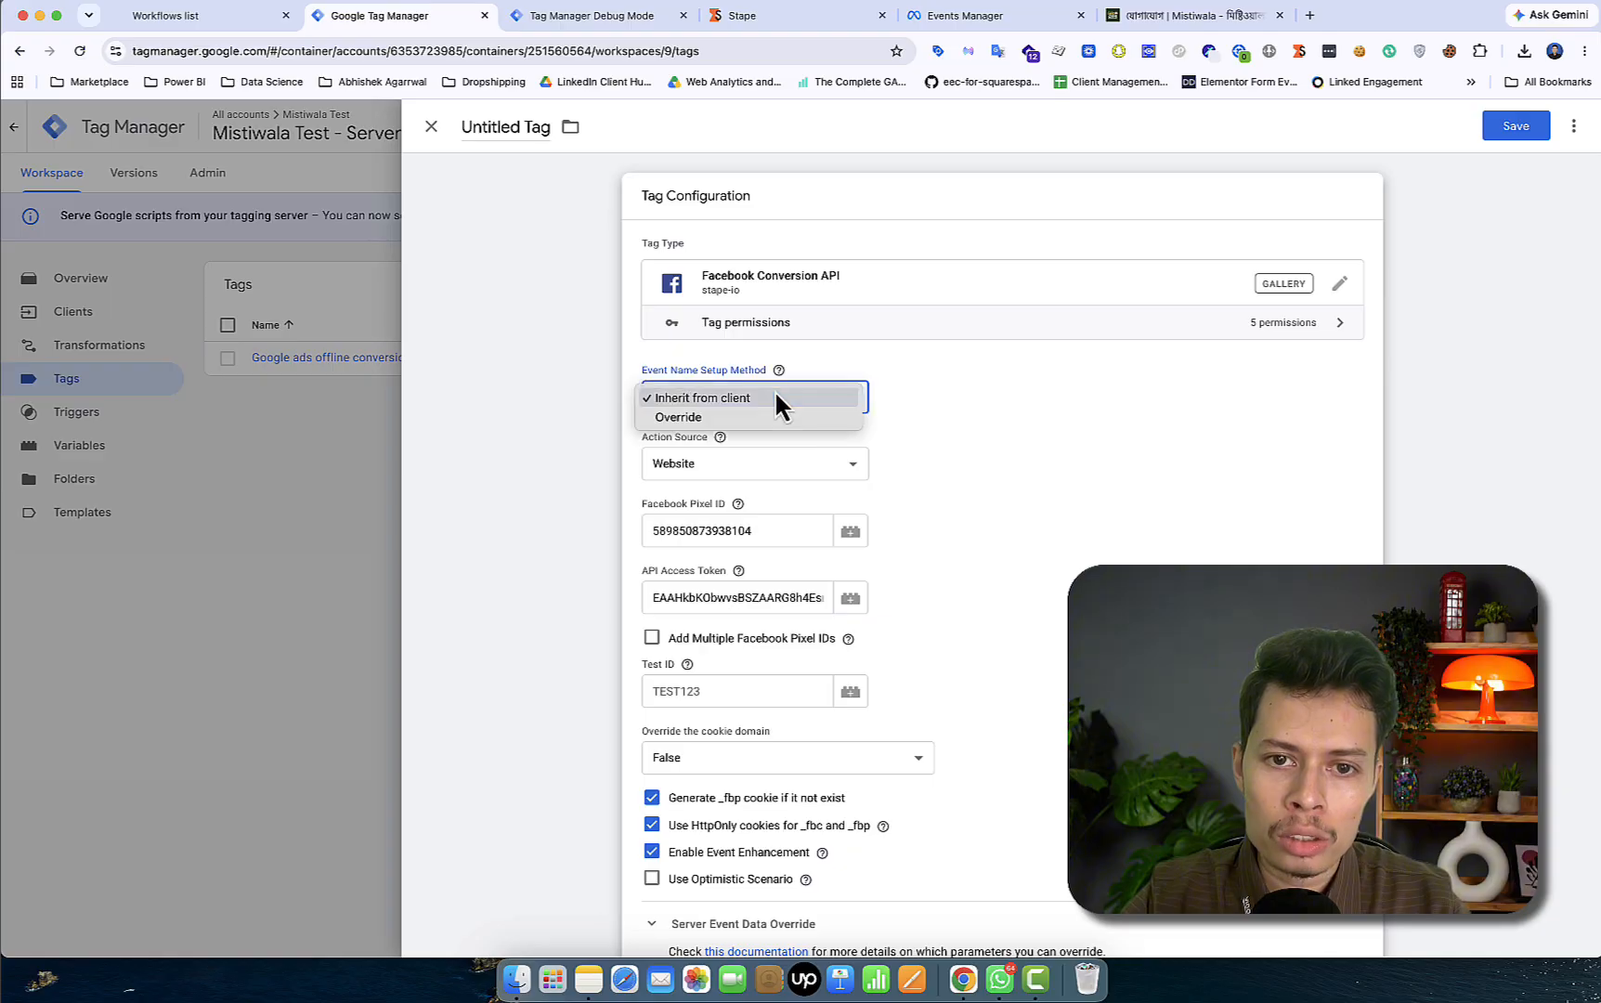
click(749, 418)
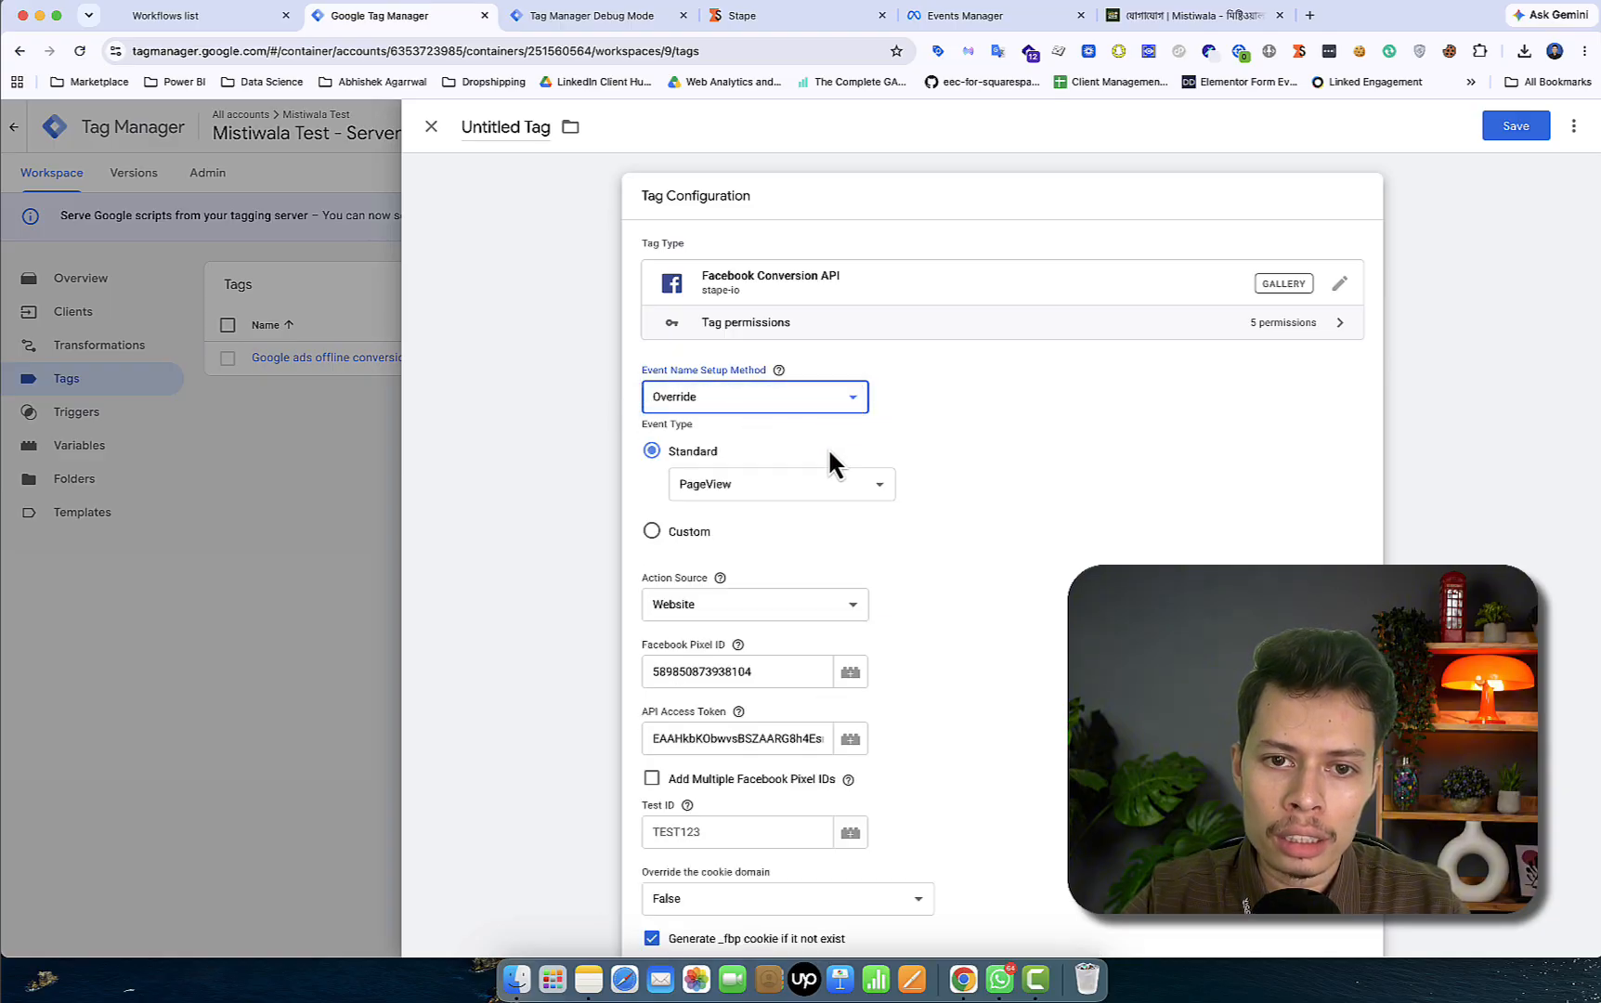
click(761, 493)
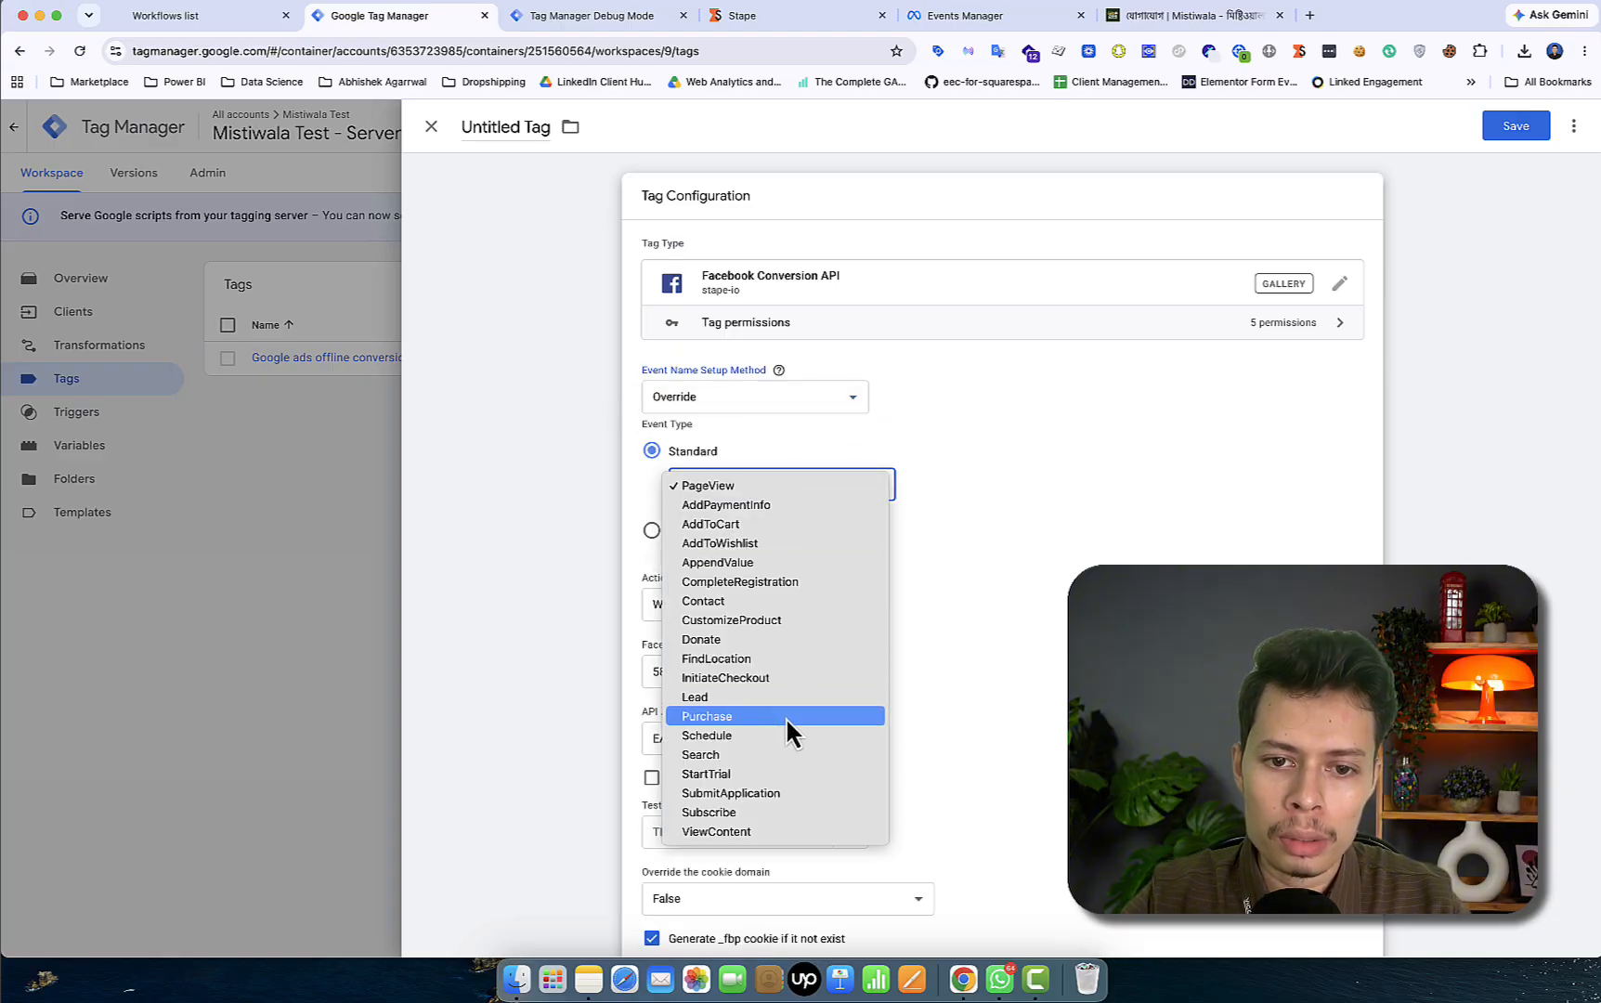
click(770, 696)
scroll(776, 704, down, 10)
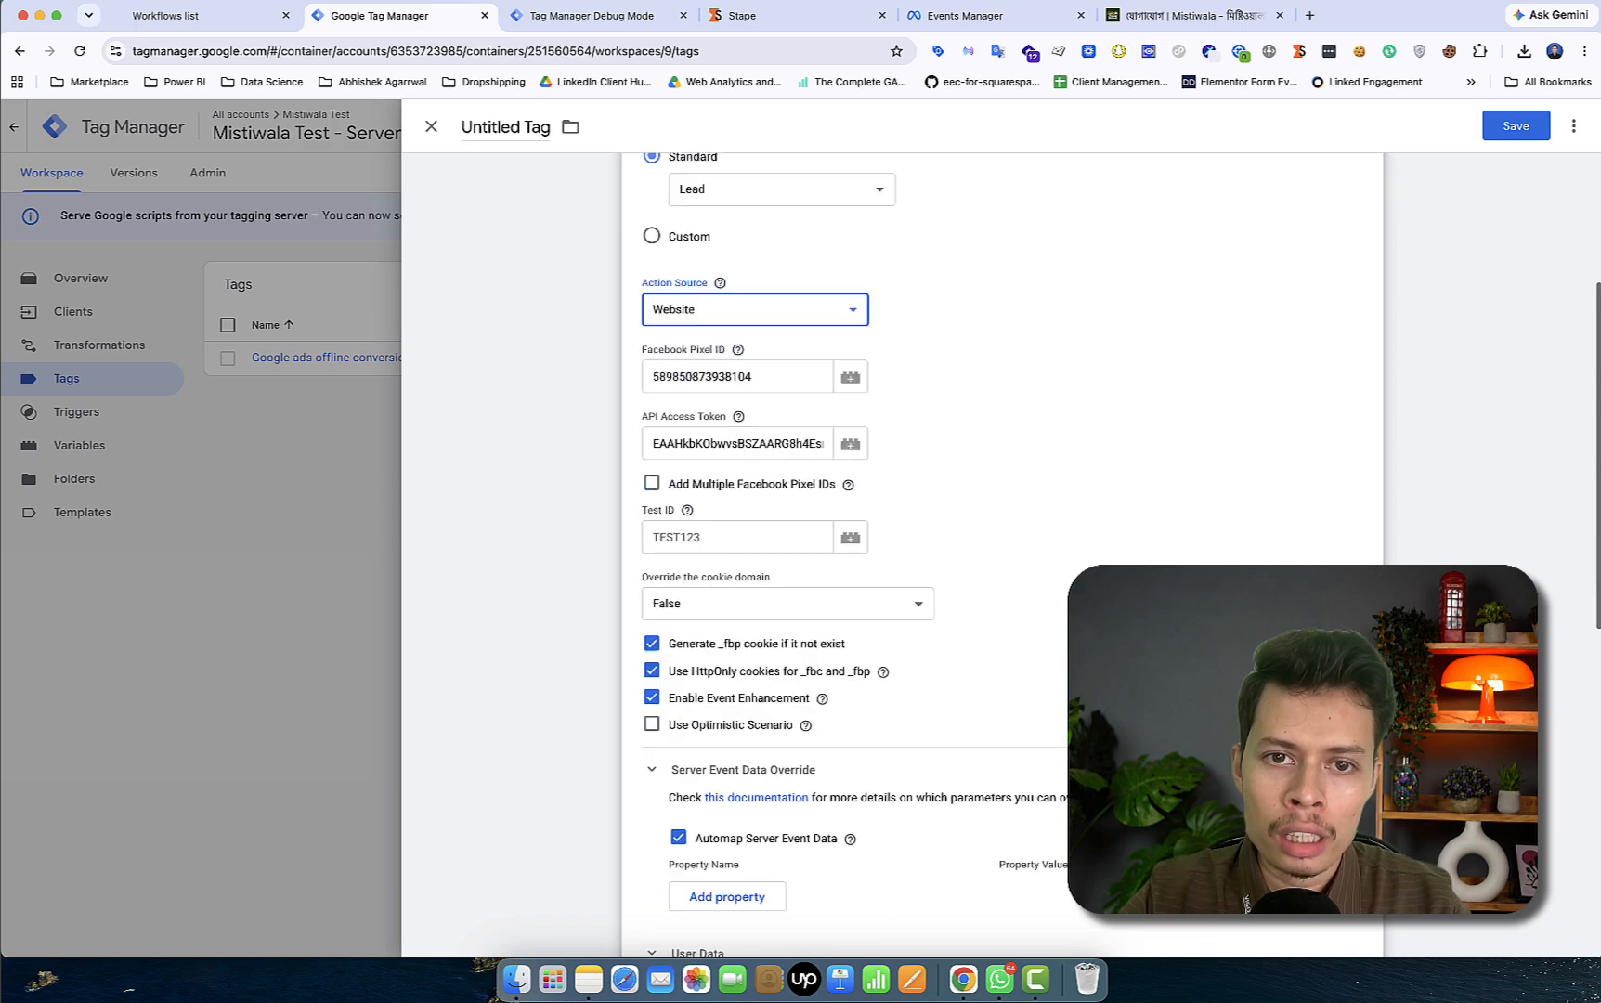
scroll(873, 529, down, 5)
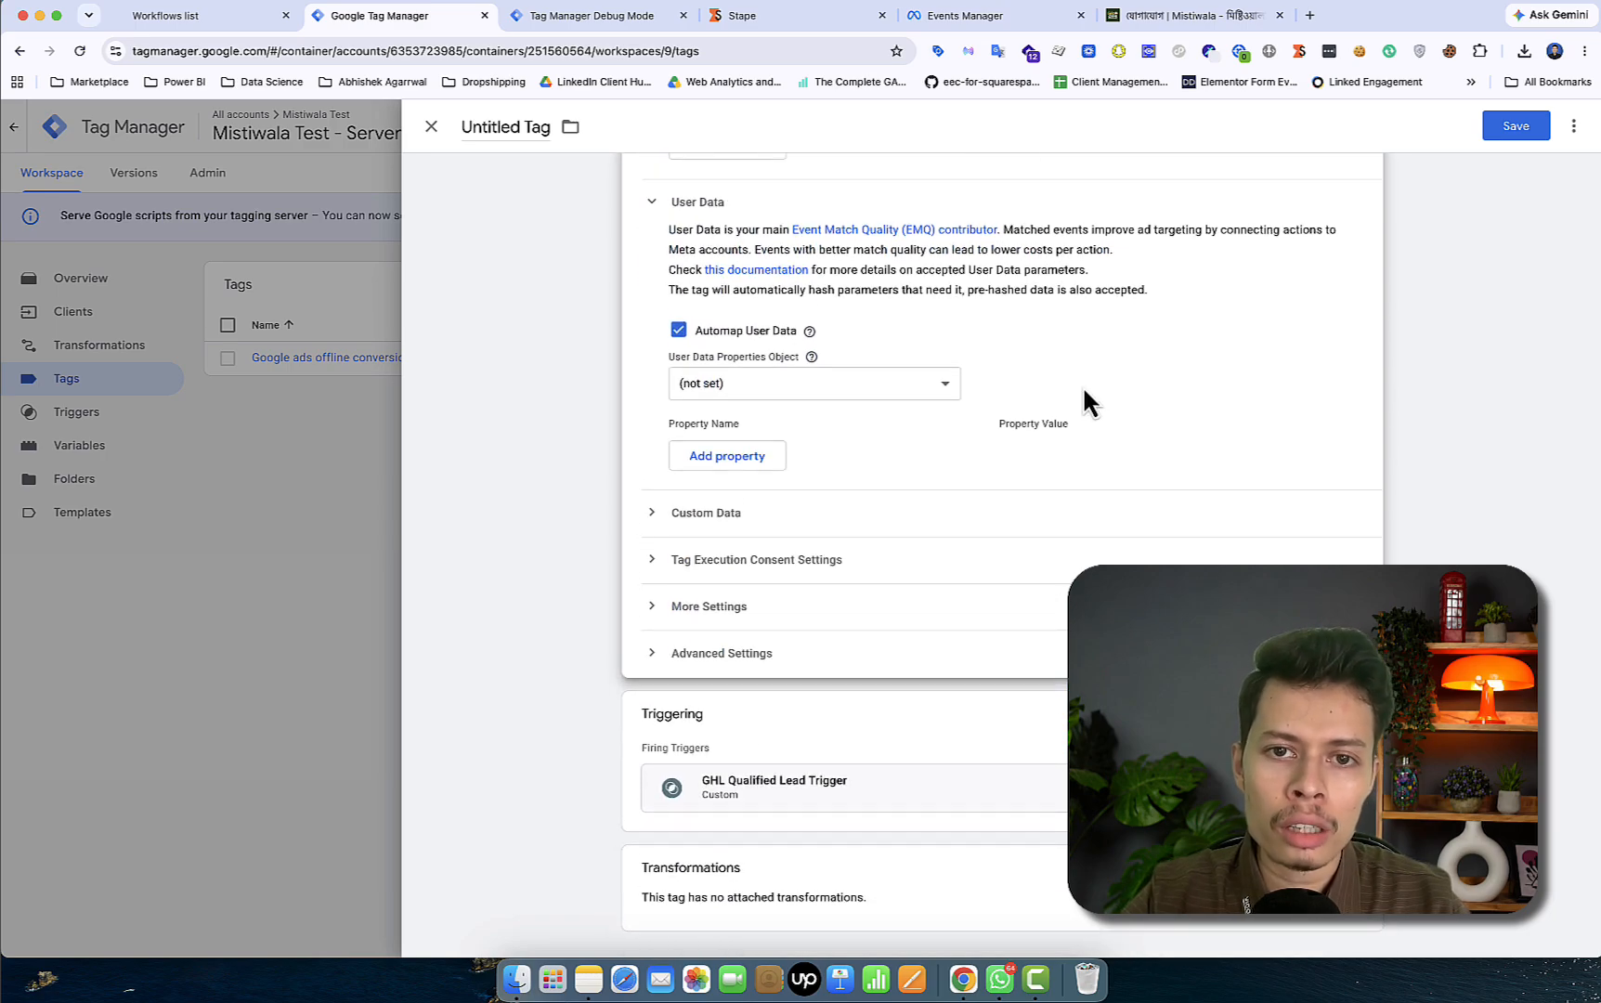
scroll(1081, 384, up, 15)
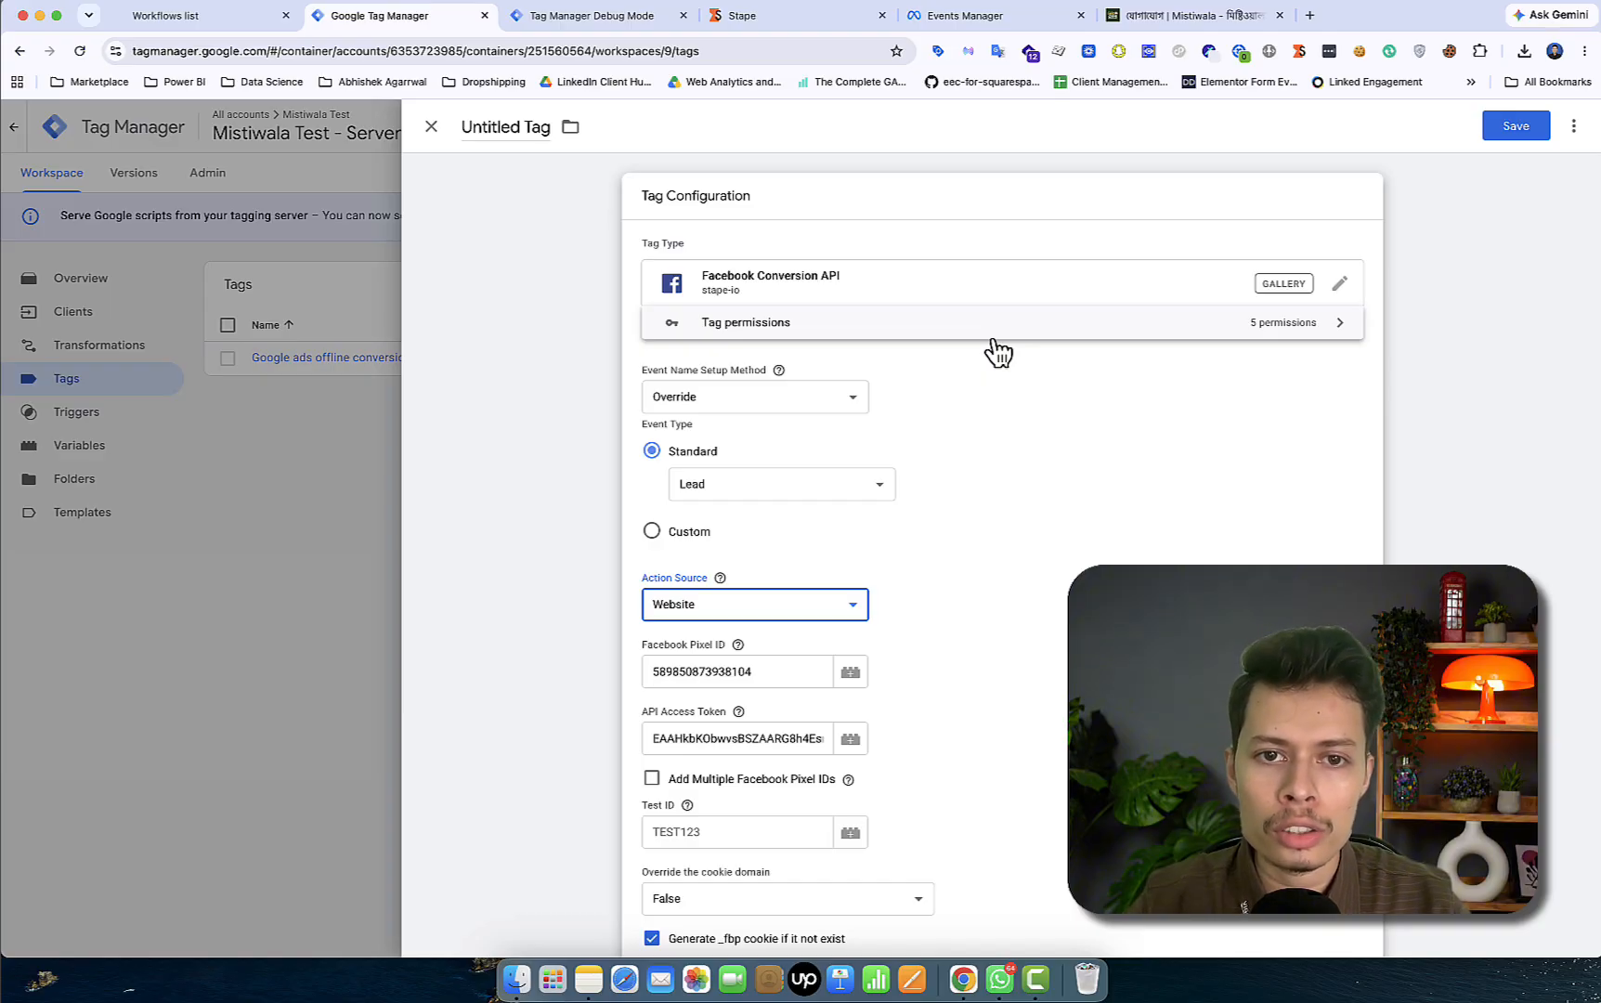
click(1291, 5)
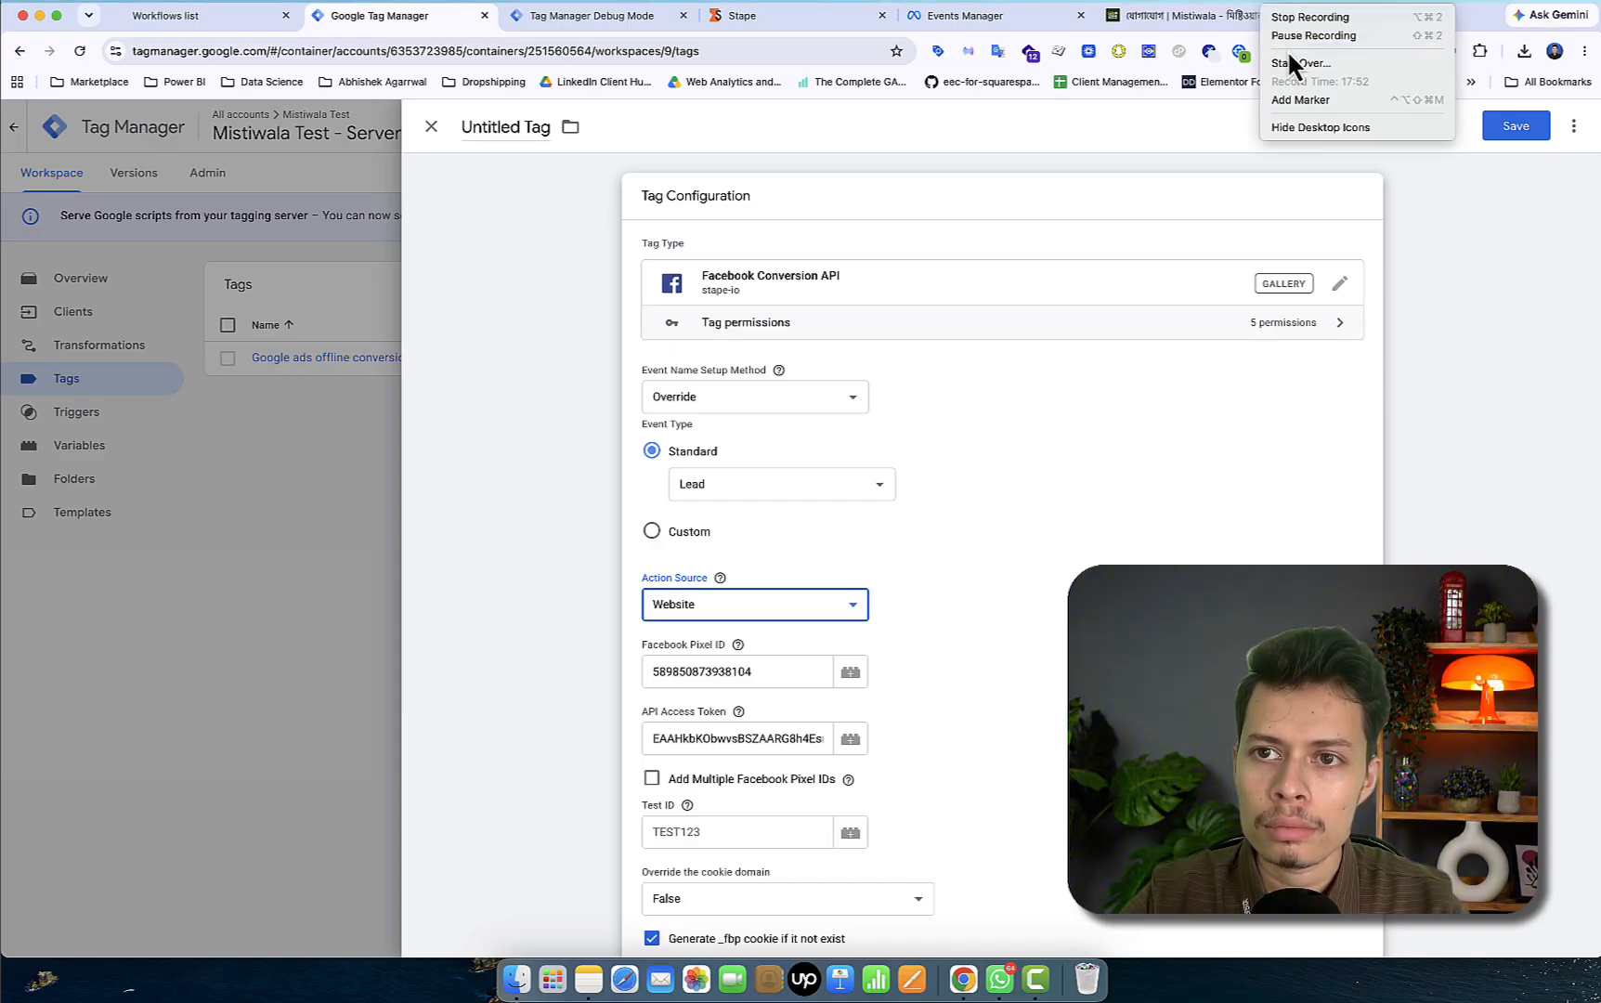